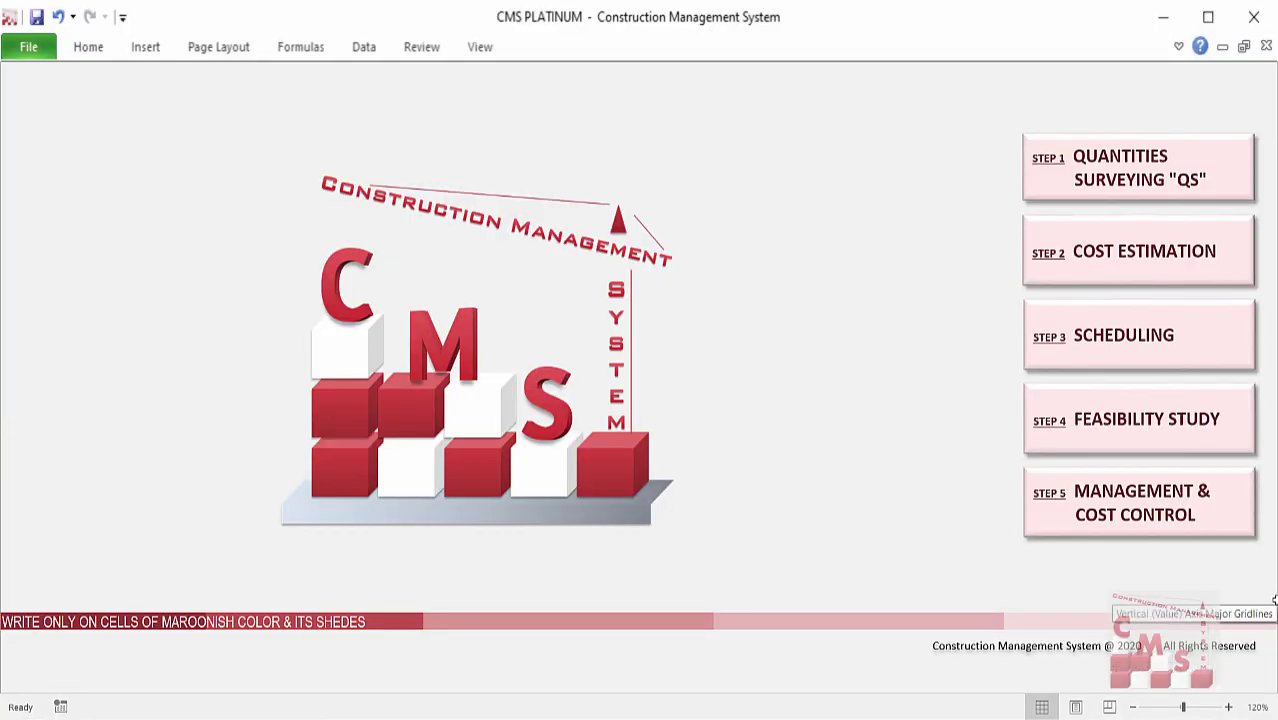
Step: Open the Materials Take-Off sheet from Quantities Surveying and examine the steel and concrete quantities
{"action": "left_click", "coordinate": [1192, 196]}
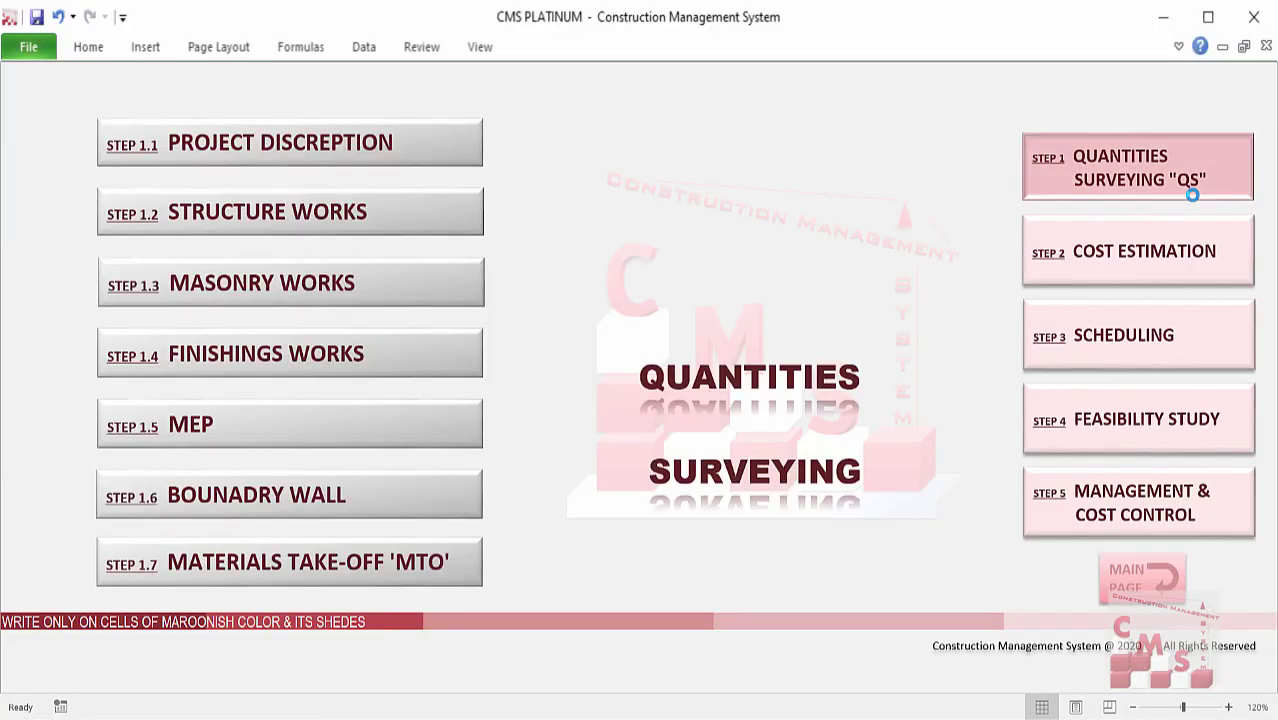
{"action": "left_click", "coordinate": [443, 583]}
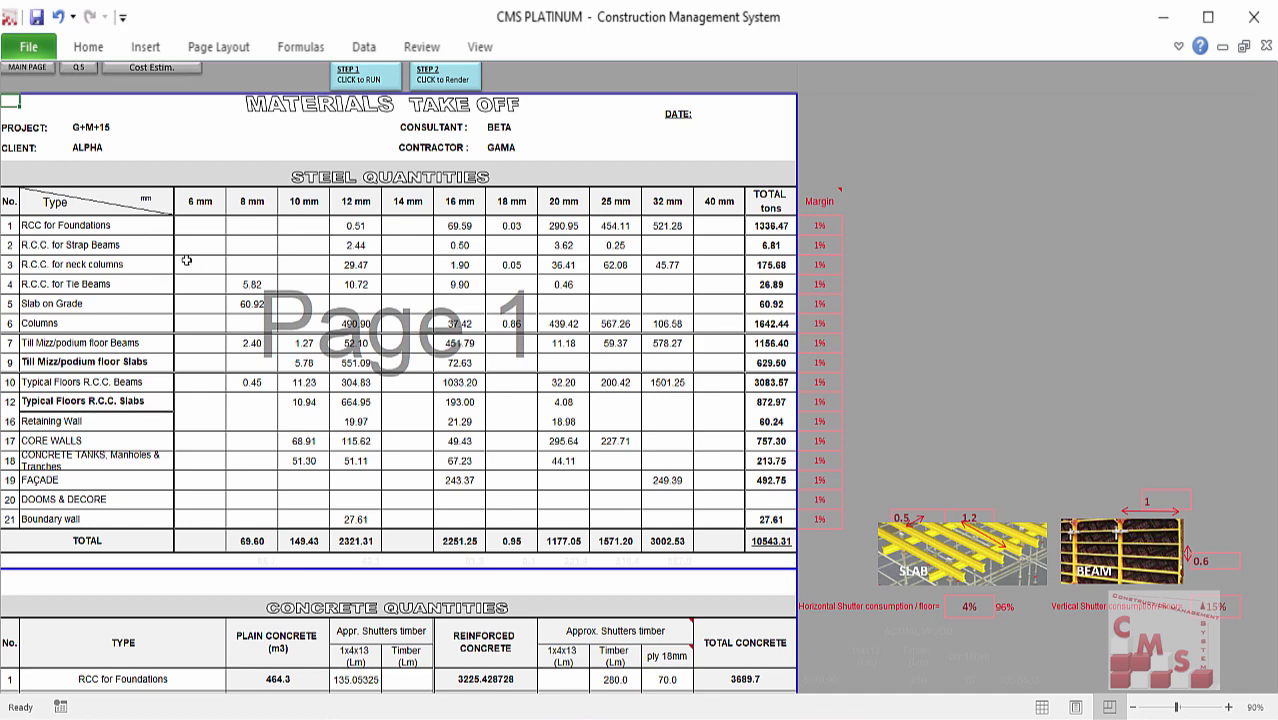
{"action": "scroll", "coordinate": [488, 359], "scroll_direction": "down", "scroll_amount": 4}
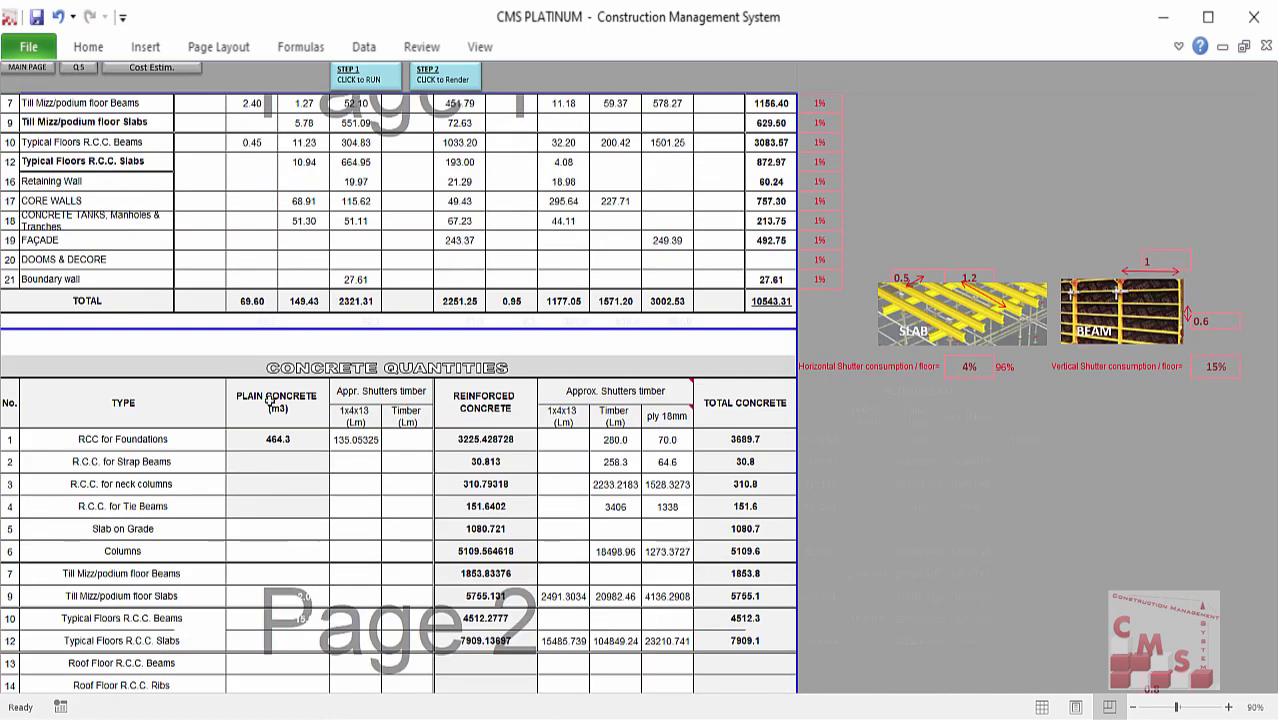
{"action": "scroll", "coordinate": [615, 425], "scroll_direction": "down", "scroll_amount": 2}
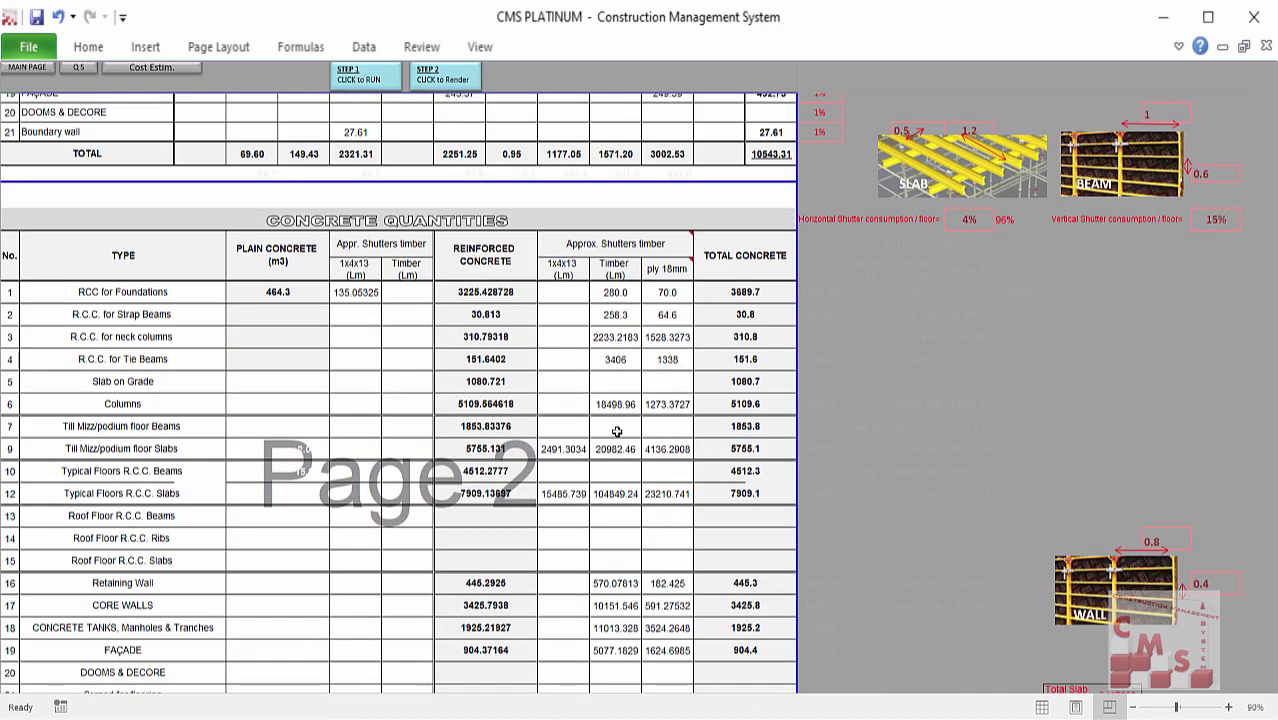
Step: Review the block, plaster and finishing works tables of the take-off and return to the main page
{"action": "scroll", "coordinate": [617, 431], "scroll_direction": "down", "scroll_amount": 6}
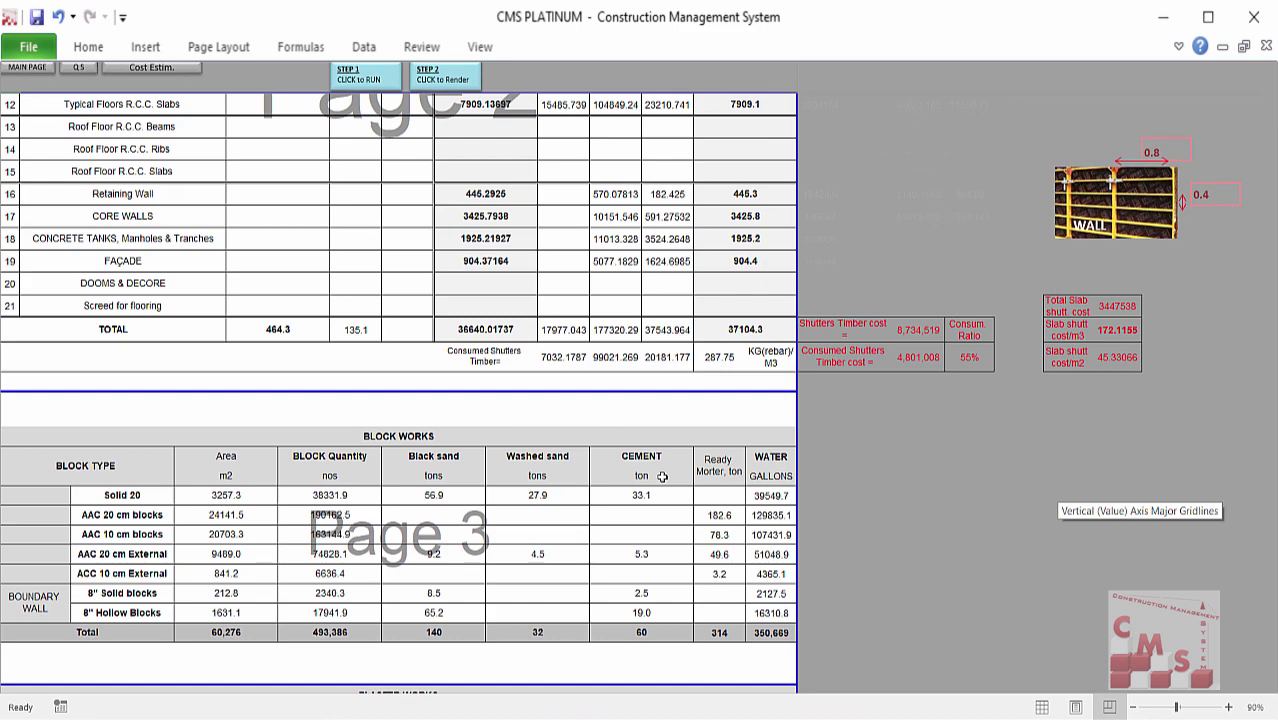
{"action": "scroll", "coordinate": [268, 539], "scroll_direction": "down", "scroll_amount": 2}
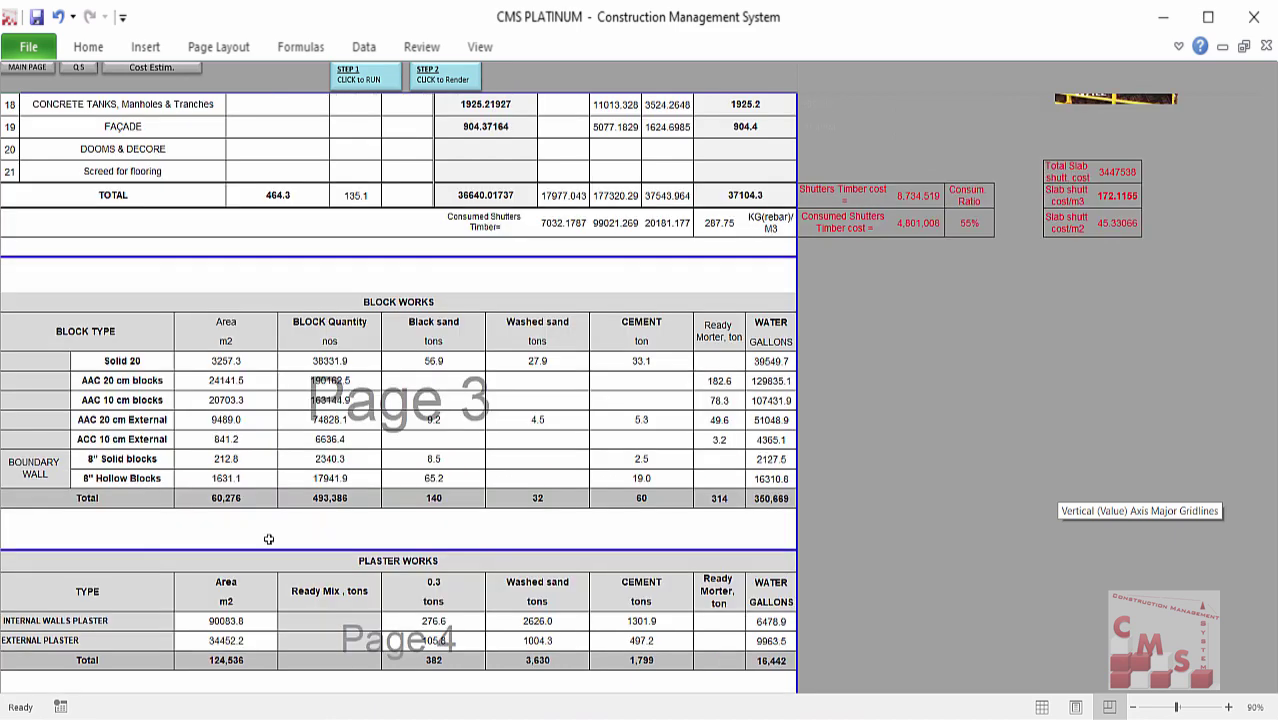
{"action": "scroll", "coordinate": [268, 539], "scroll_direction": "down", "scroll_amount": 5}
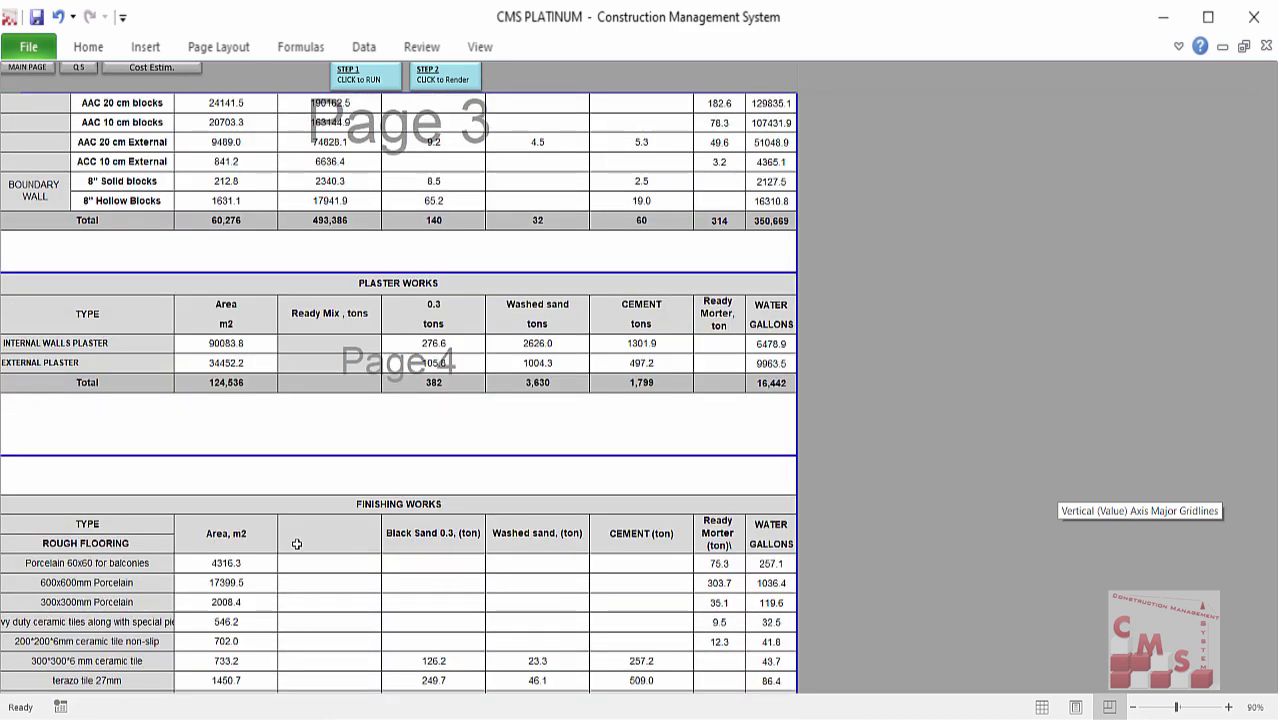
{"action": "scroll", "coordinate": [290, 540], "scroll_direction": "up", "scroll_amount": 1}
{"action": "scroll", "coordinate": [290, 540], "scroll_direction": "down", "scroll_amount": 1}
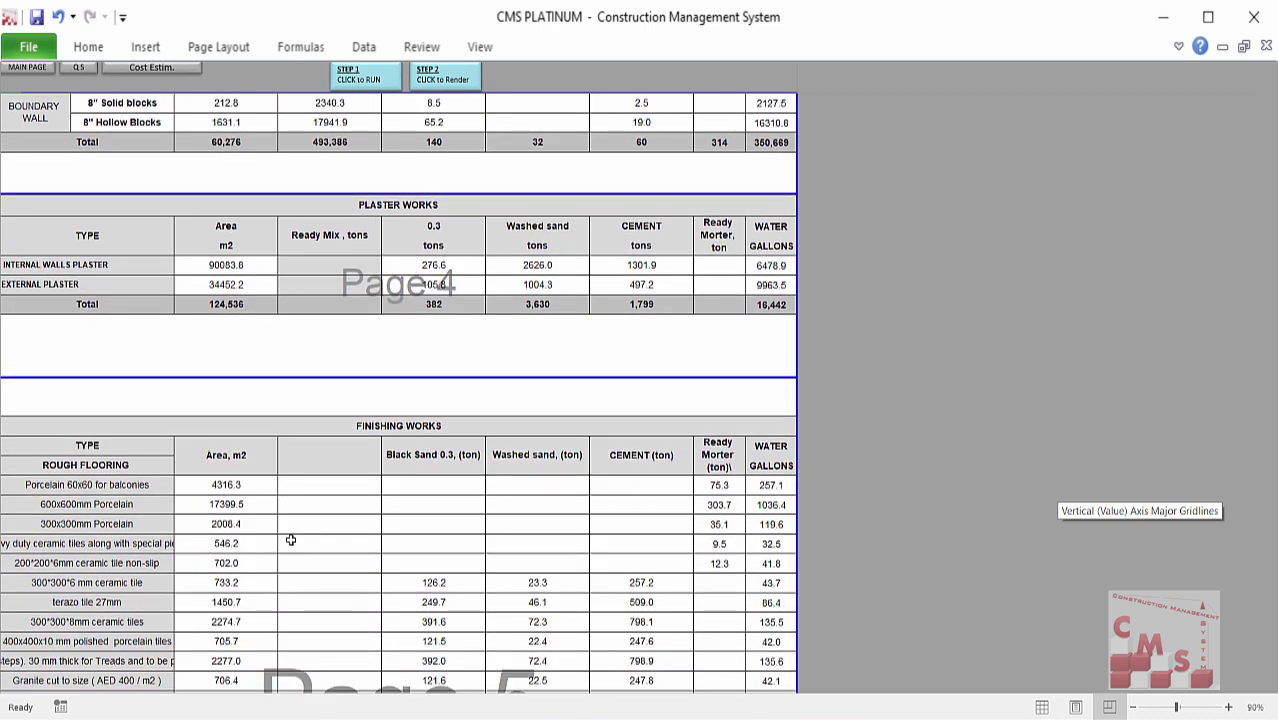
{"action": "left_click", "coordinate": [9, 68]}
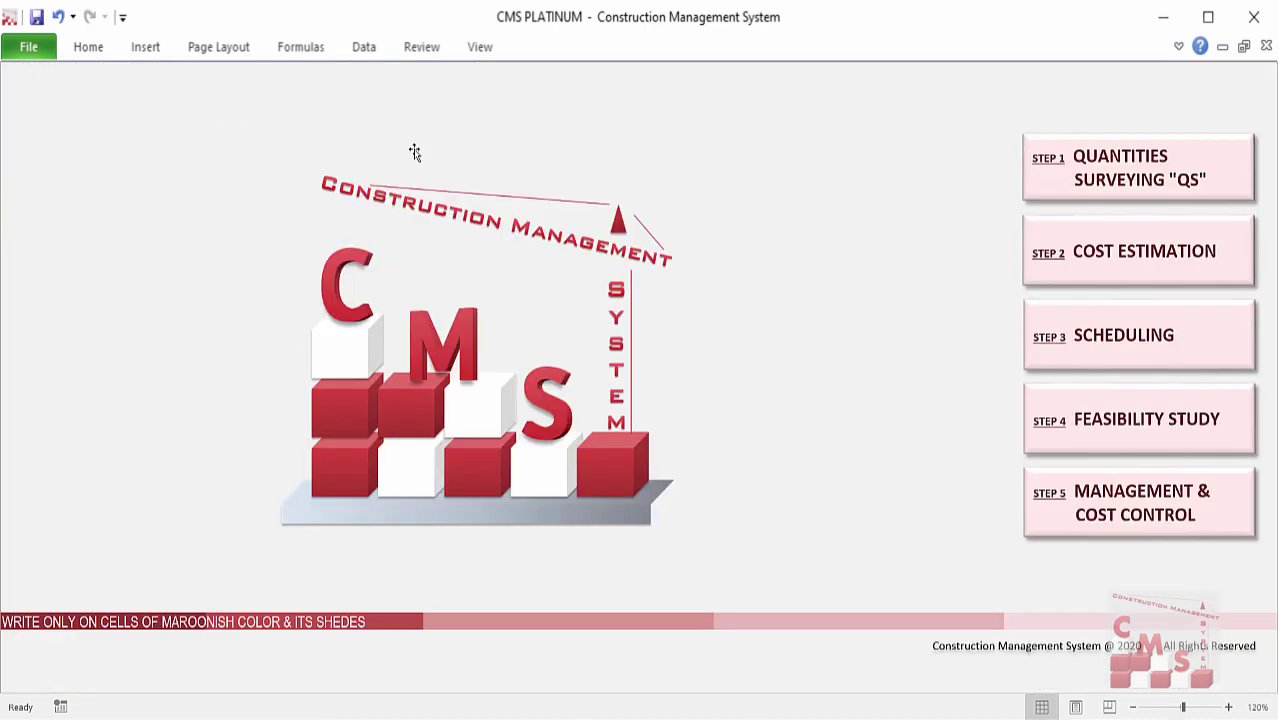
Step: View the Bill of Quantities under Cost Estimation and return to the main page
{"action": "left_click", "coordinate": [1057, 267]}
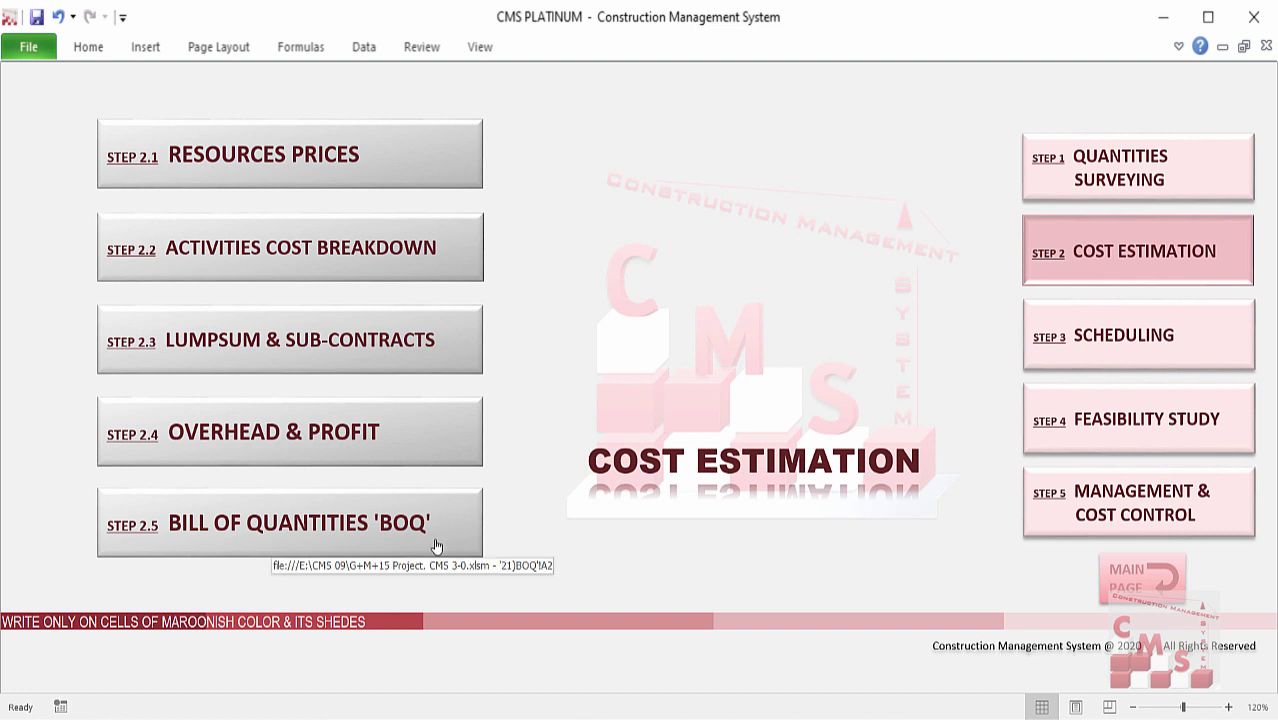
{"action": "left_click", "coordinate": [354, 541]}
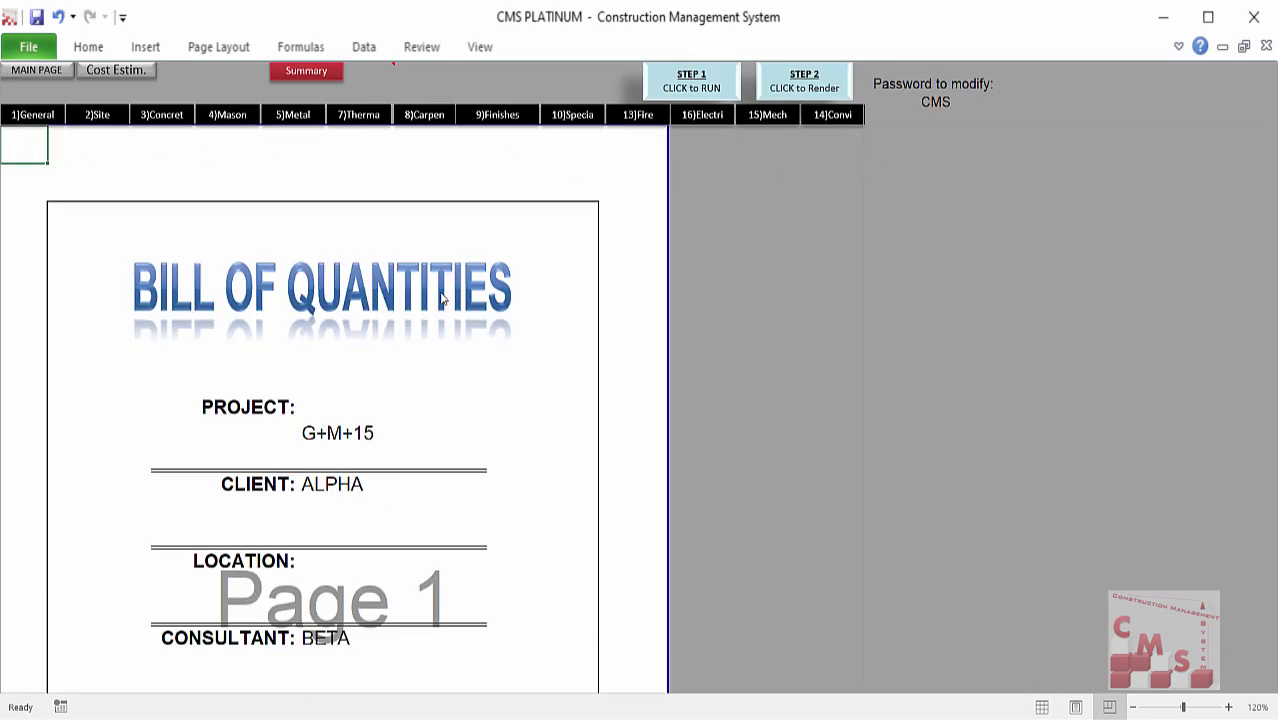
{"action": "left_click", "coordinate": [58, 73]}
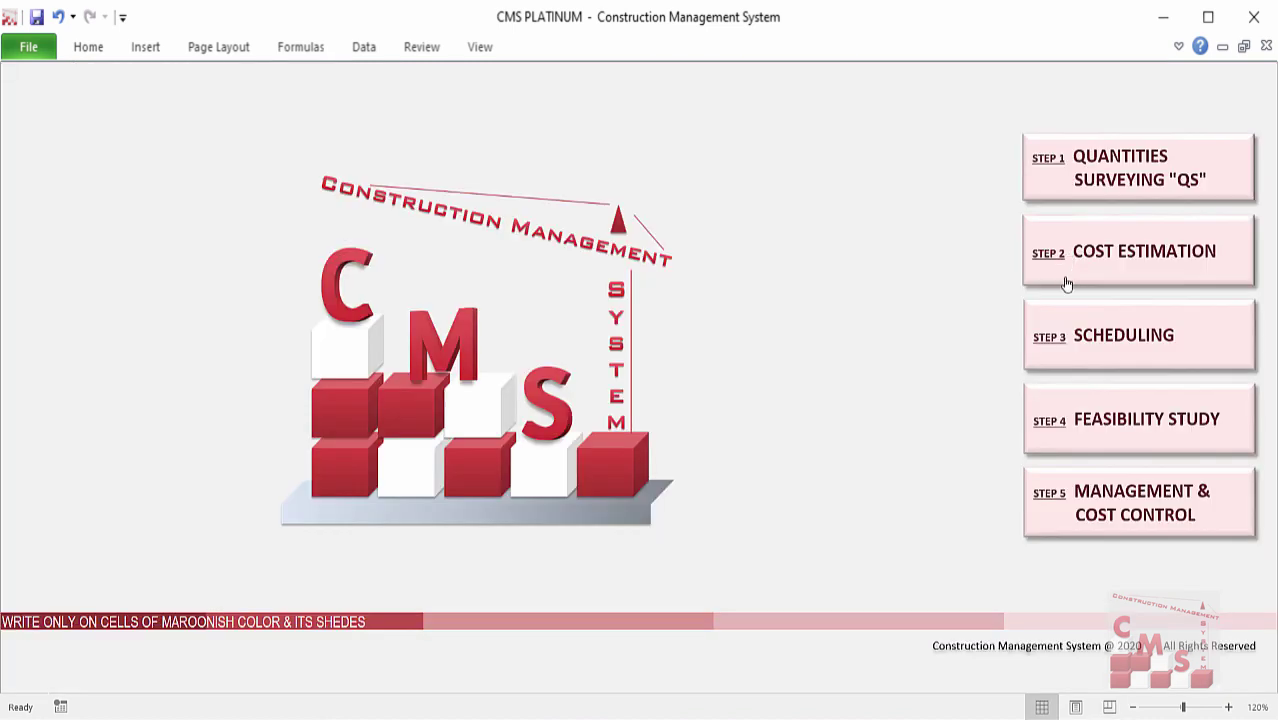
Step: Examine the project time schedule under Scheduling at 70% zoom and return to the Scheduling menu
{"action": "left_click", "coordinate": [1043, 367]}
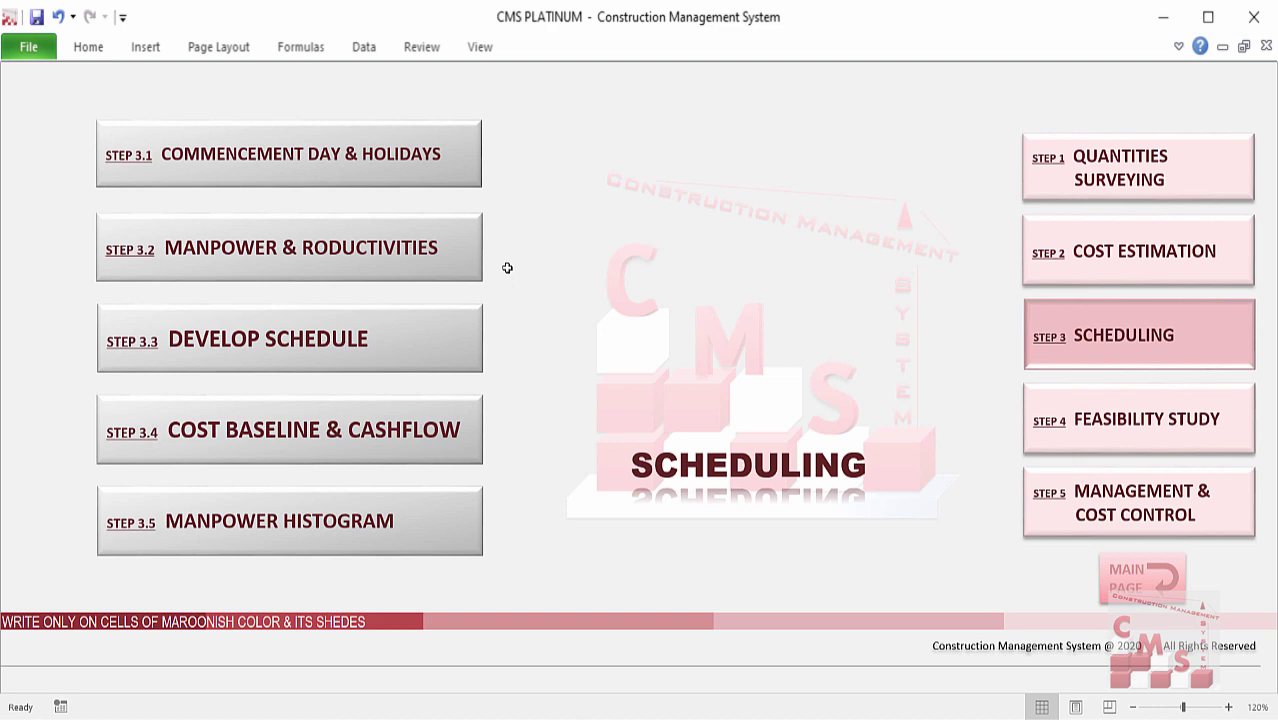
{"action": "left_click", "coordinate": [478, 355]}
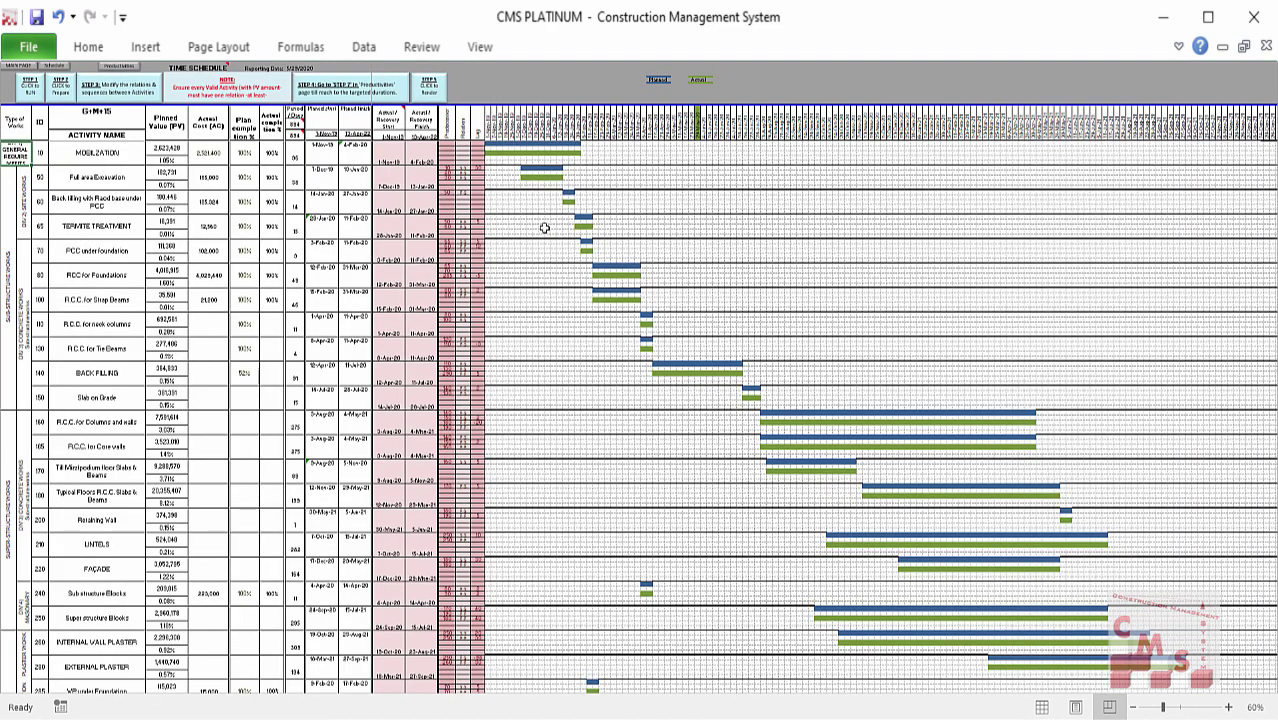
{"action": "scroll", "coordinate": [448, 172], "scroll_direction": "up", "scroll_amount": 1}
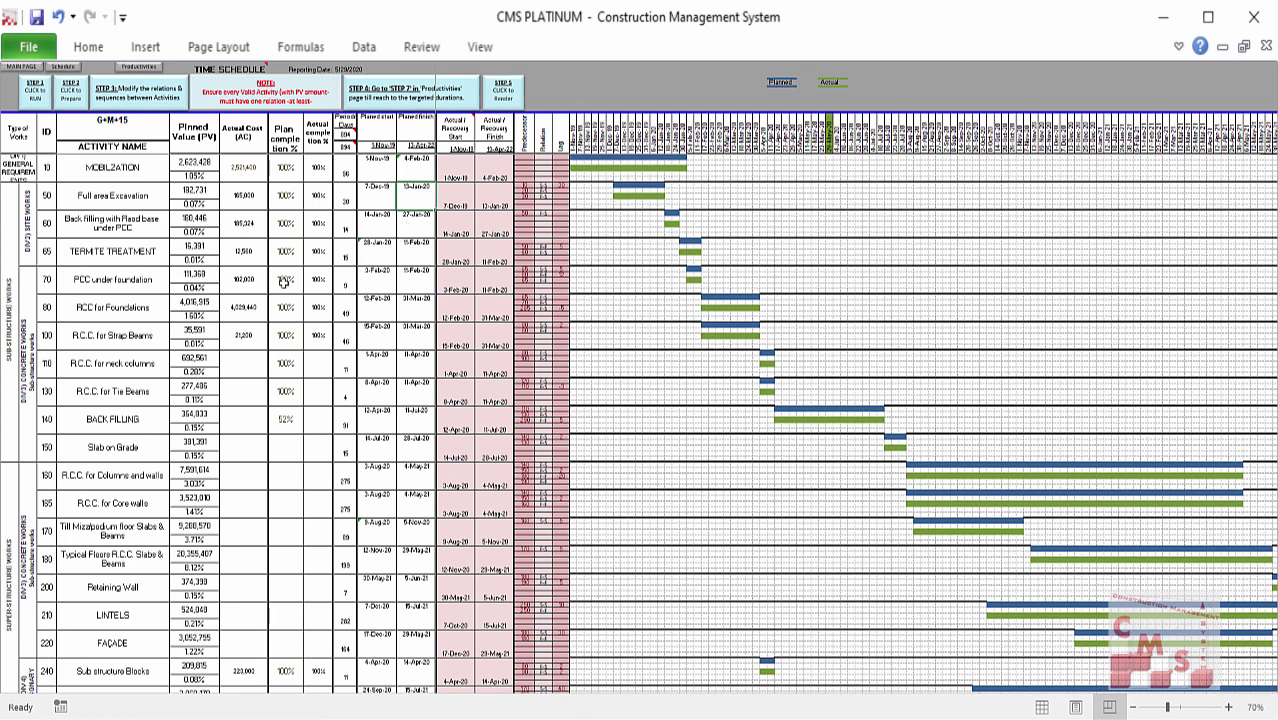
{"action": "left_click", "coordinate": [90, 80]}
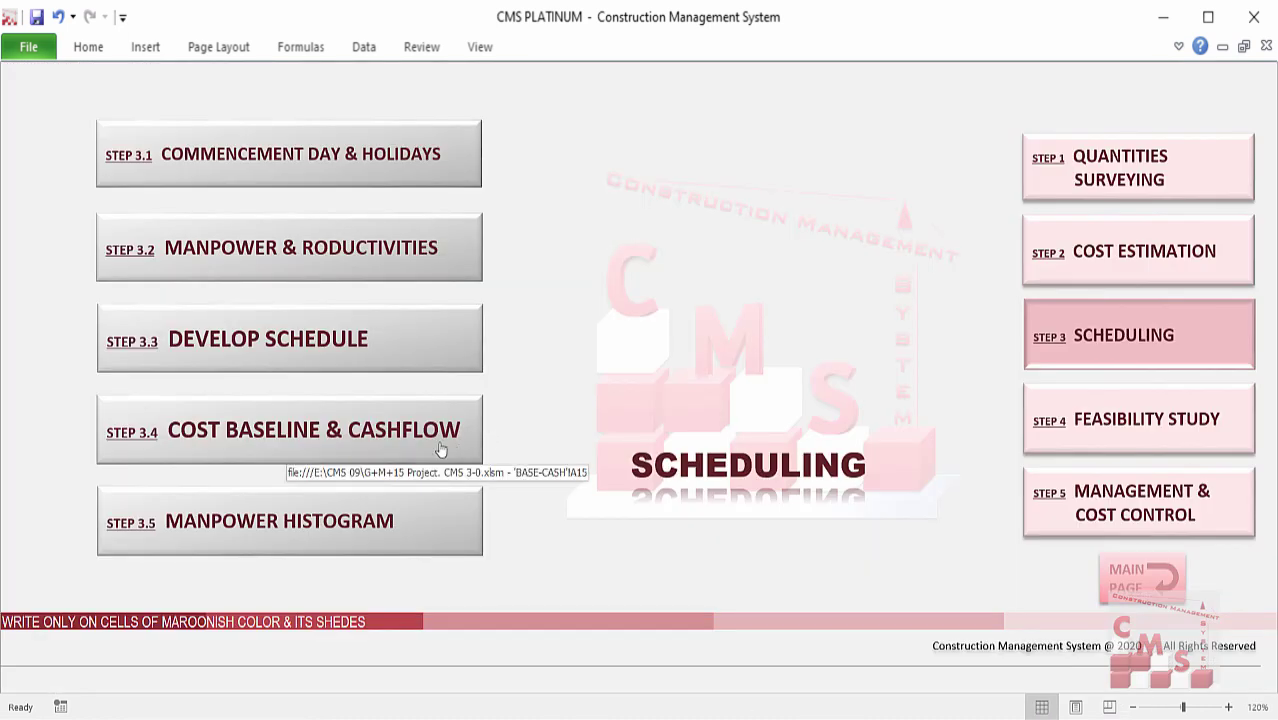
Step: View the cost baseline and cash flow charts, followed by the weekly manpower histograms
{"action": "left_click", "coordinate": [300, 449]}
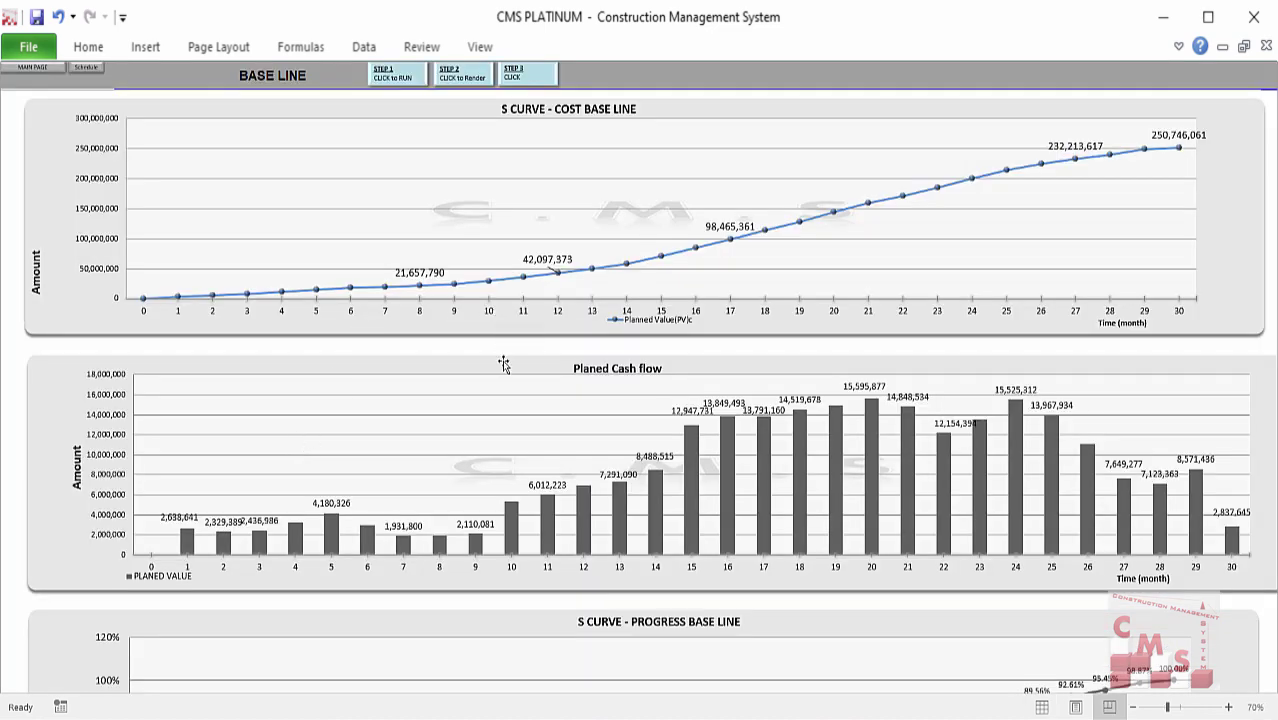
{"action": "left_click", "coordinate": [88, 69]}
{"action": "left_click", "coordinate": [200, 533]}
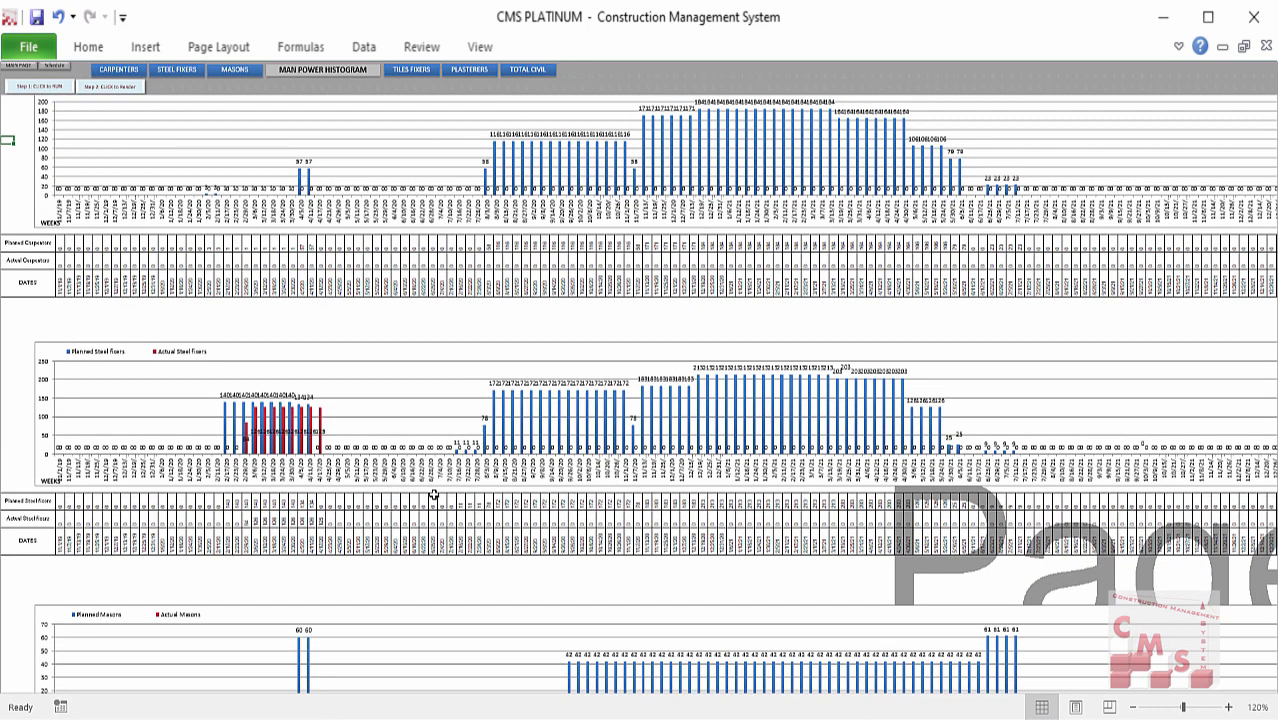
{"action": "scroll", "coordinate": [433, 496], "scroll_direction": "down", "scroll_amount": 10}
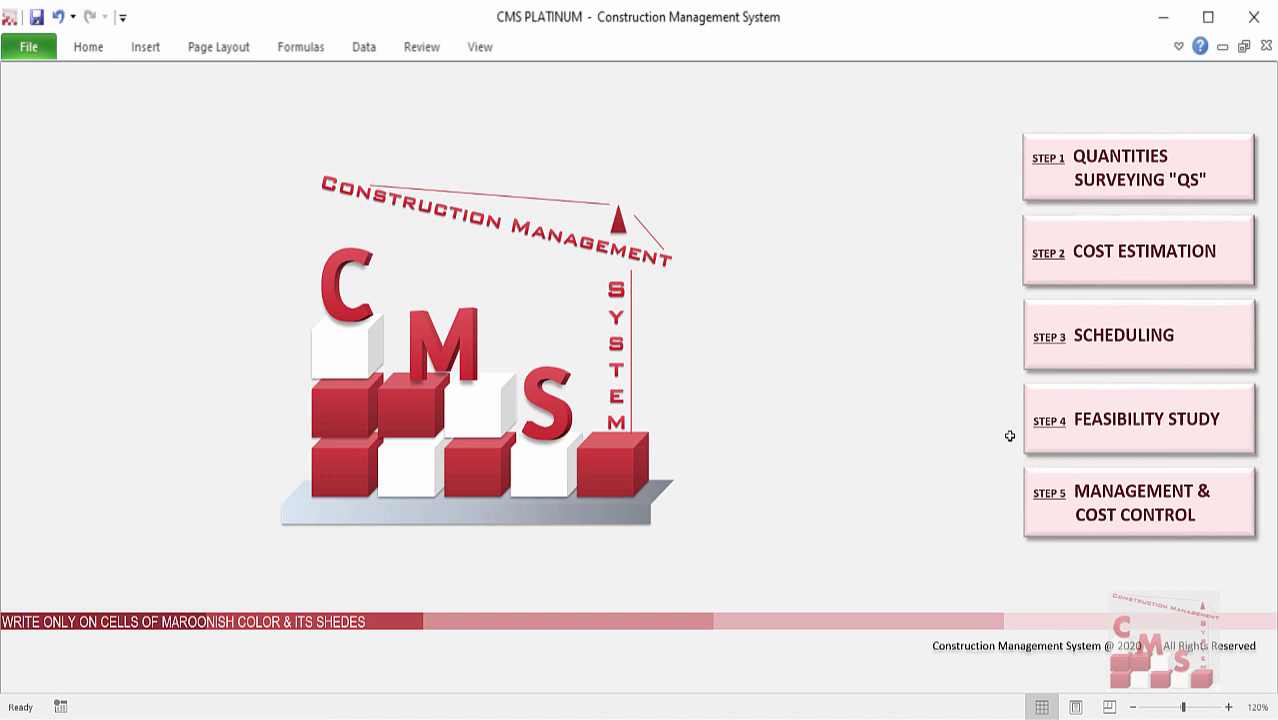
Step: Examine the feasibility study's investment evaluation report and its cumulative expense and revenue chart, and return to the main page
{"action": "left_click", "coordinate": [1044, 452]}
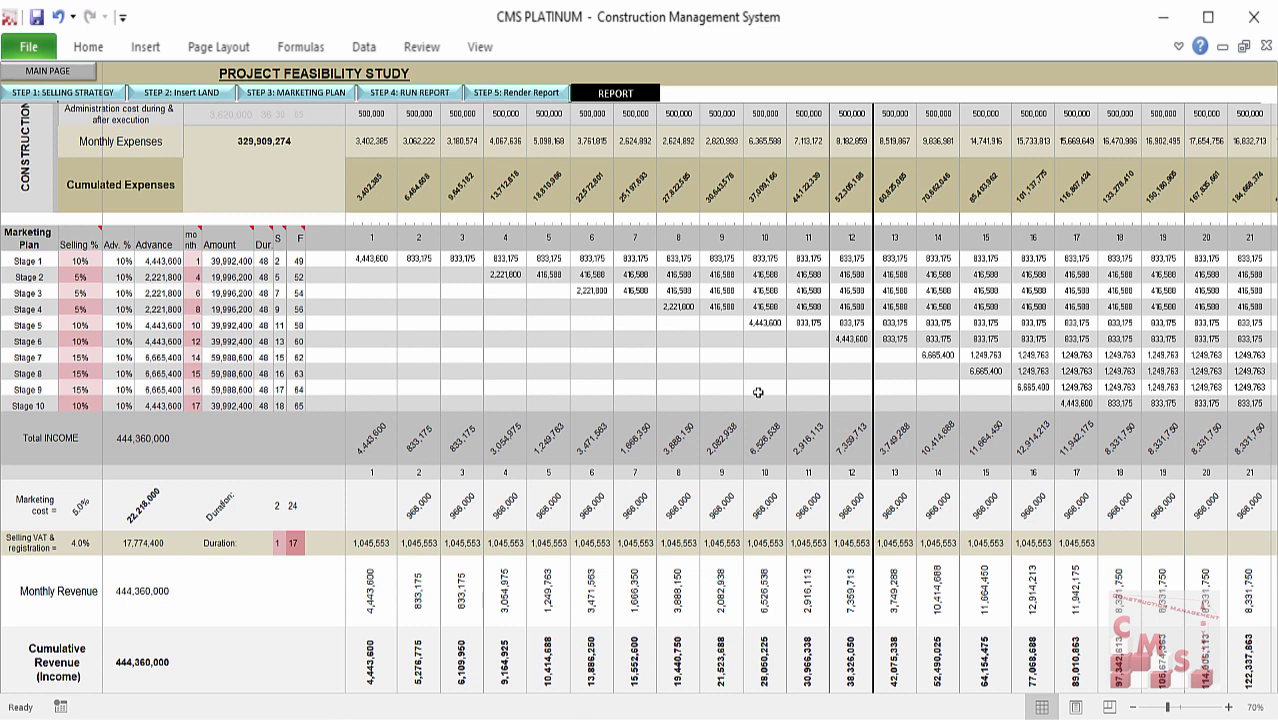
{"action": "left_click", "coordinate": [592, 97]}
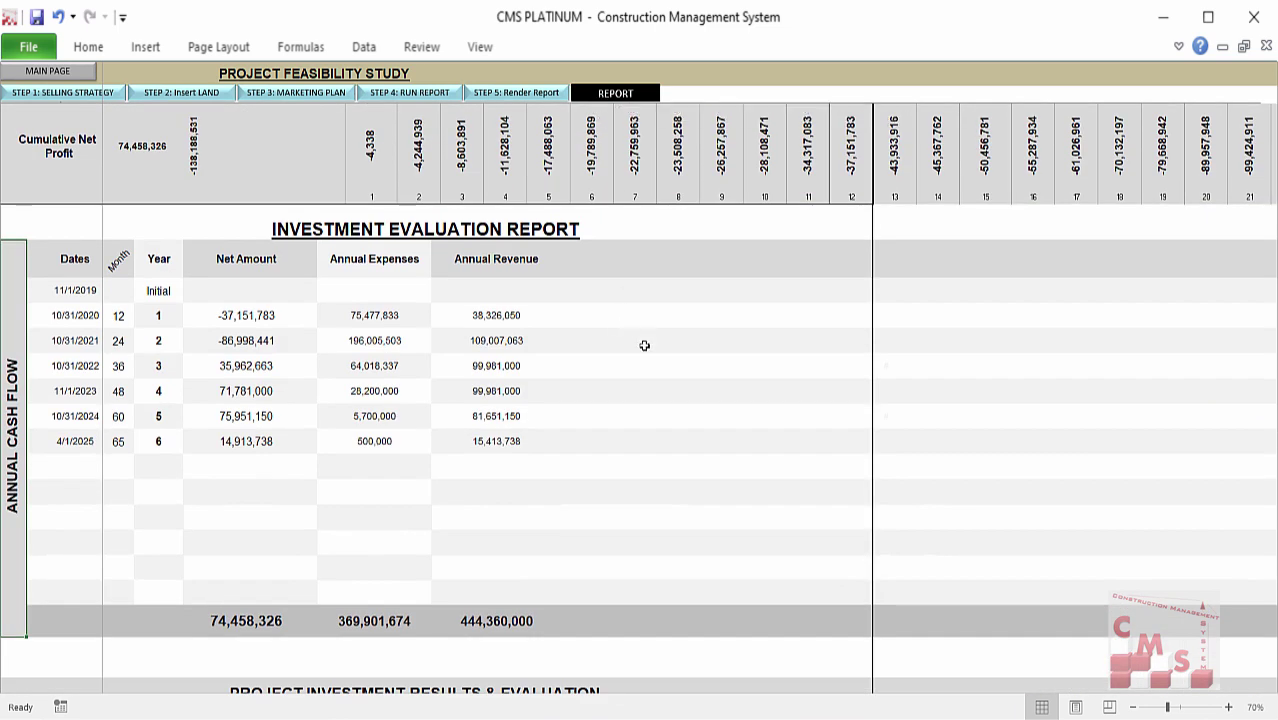
{"action": "scroll", "coordinate": [643, 348], "scroll_direction": "down", "scroll_amount": 4}
{"action": "scroll", "coordinate": [641, 355], "scroll_direction": "down", "scroll_amount": 5}
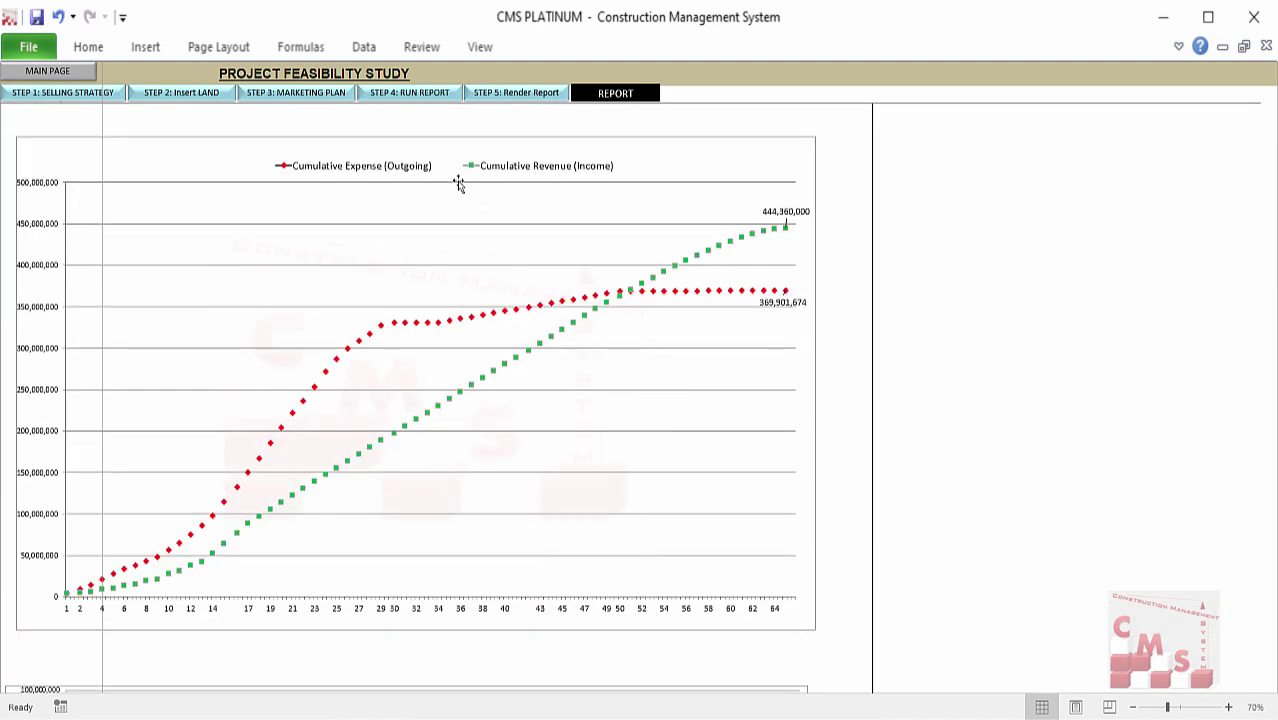
{"action": "left_click", "coordinate": [47, 71]}
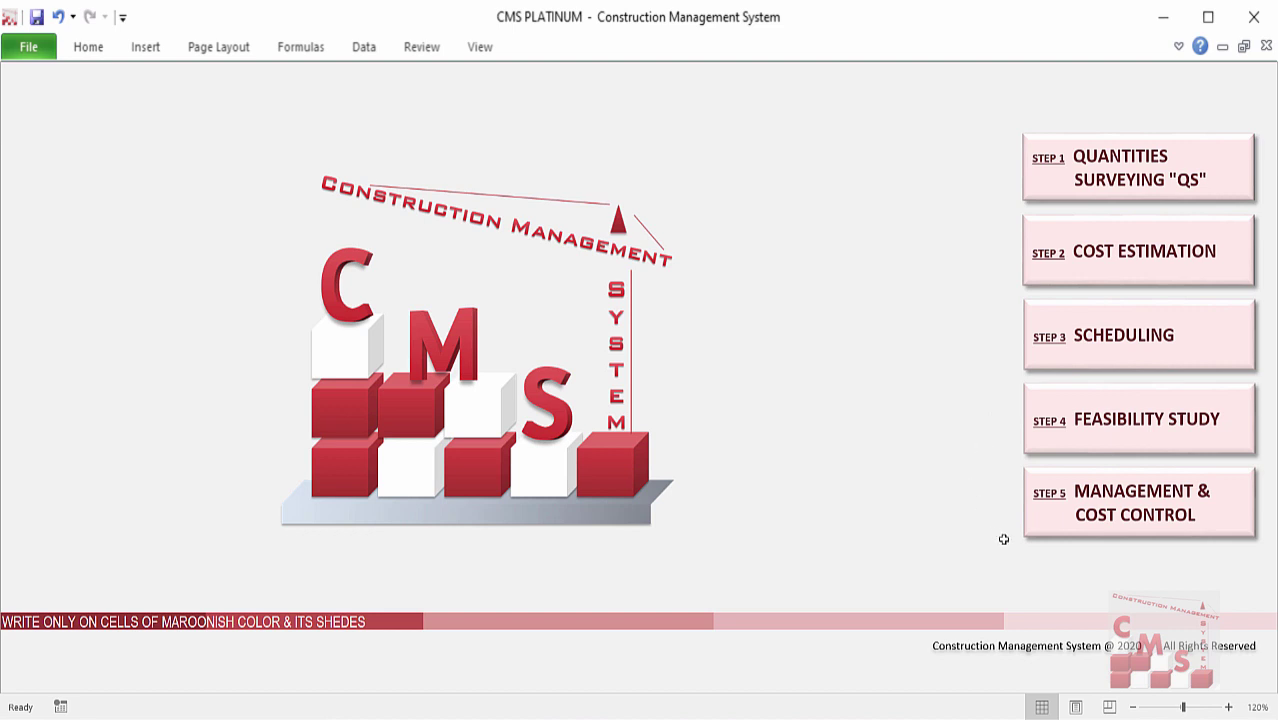
Step: Open the Status Report under Management & Cost Control and examine the activity costs, monthly performance table and earned value charts
{"action": "left_click", "coordinate": [1080, 530]}
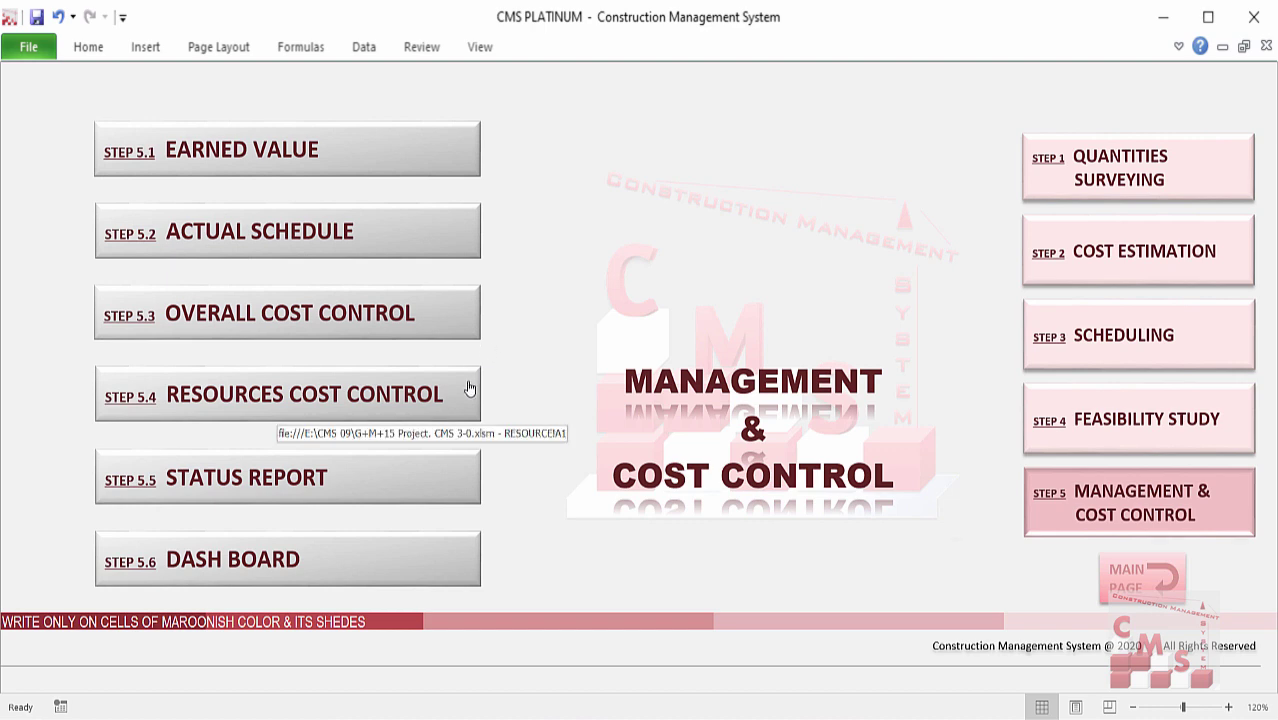
{"action": "left_click", "coordinate": [465, 491]}
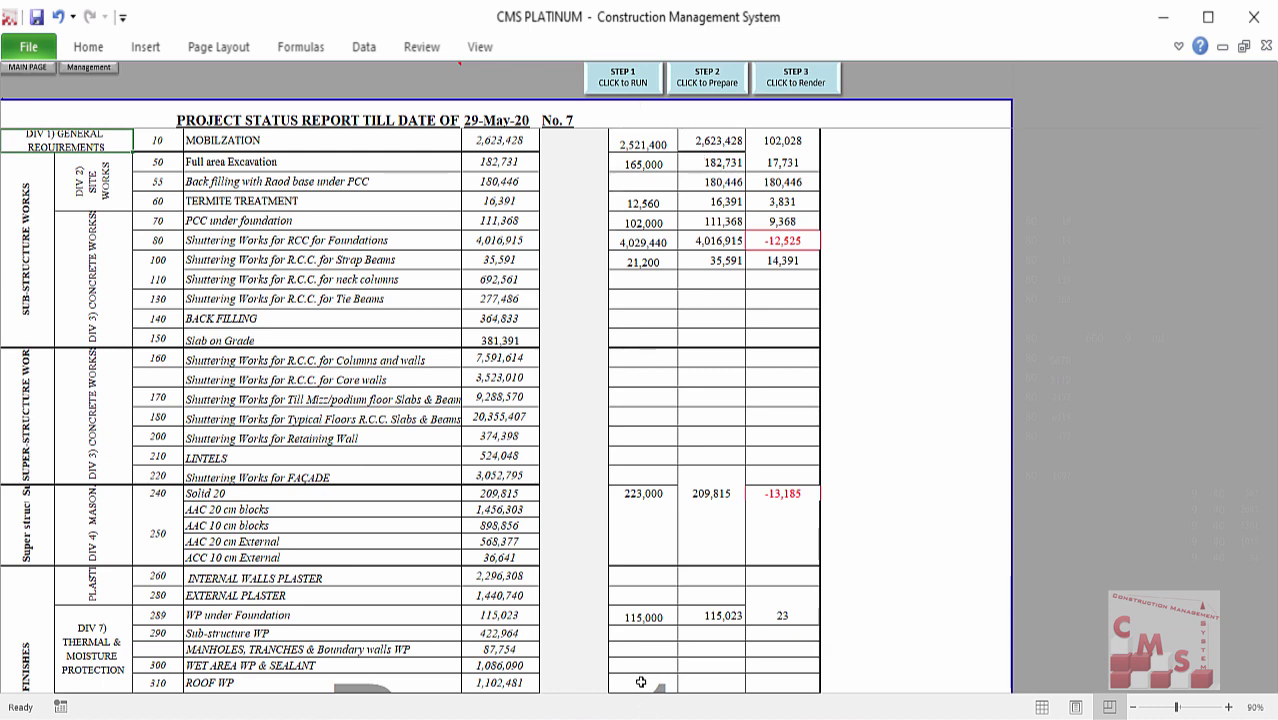
{"action": "scroll", "coordinate": [759, 488], "scroll_direction": "down", "scroll_amount": 15}
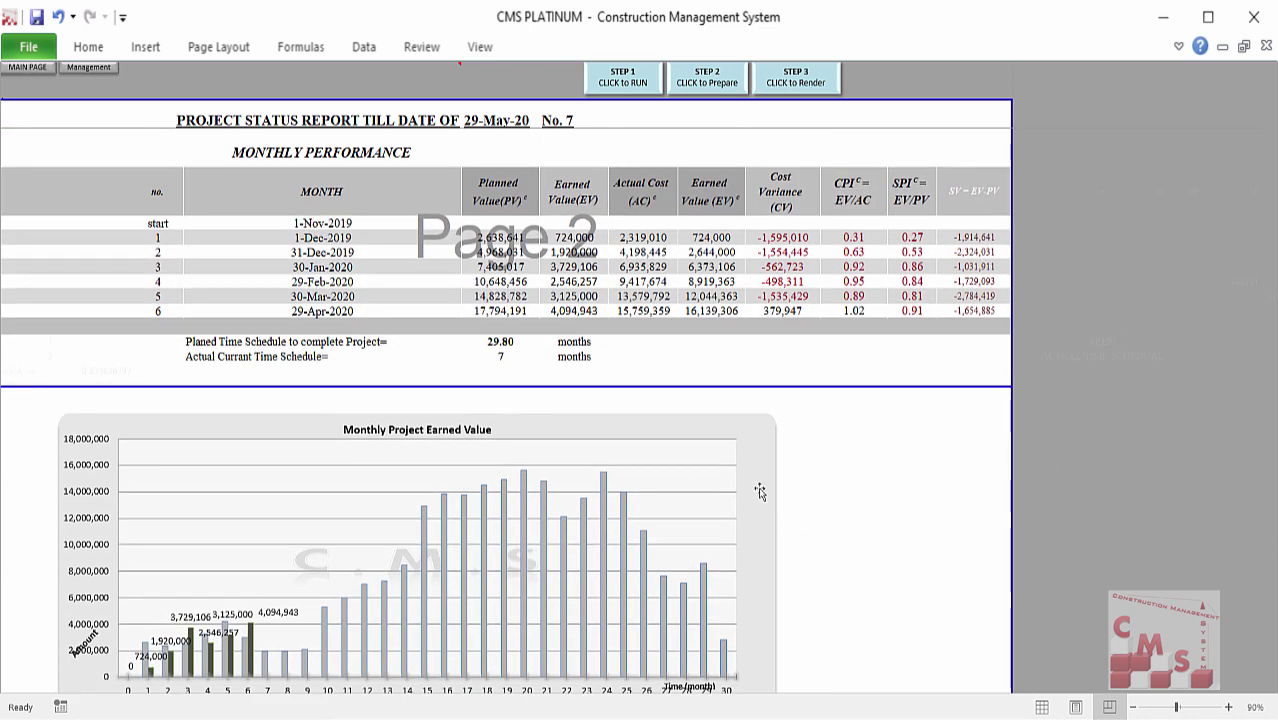
{"action": "scroll", "coordinate": [760, 490], "scroll_direction": "down", "scroll_amount": 2}
{"action": "scroll", "coordinate": [760, 490], "scroll_direction": "down", "scroll_amount": 8}
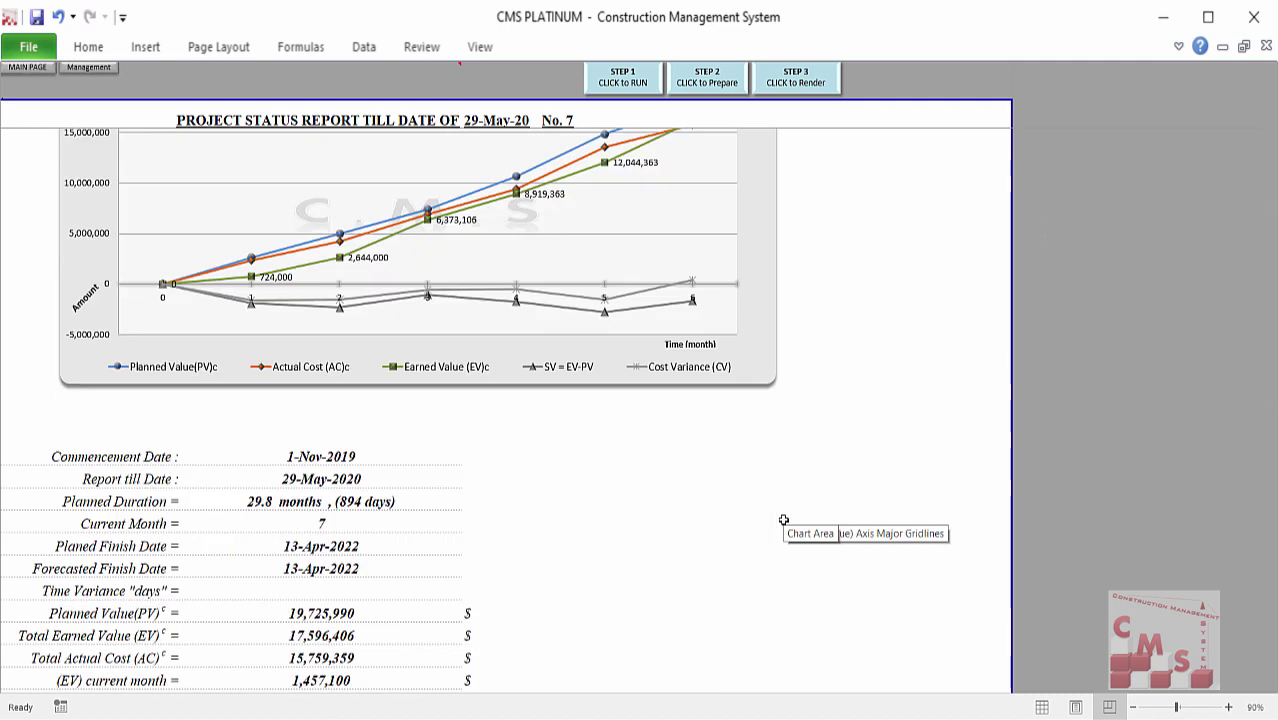
Step: Review the status report's performance indicators and project forecasting section, and return to the Management & Cost Control menu
{"action": "scroll", "coordinate": [784, 520], "scroll_direction": "down", "scroll_amount": 6}
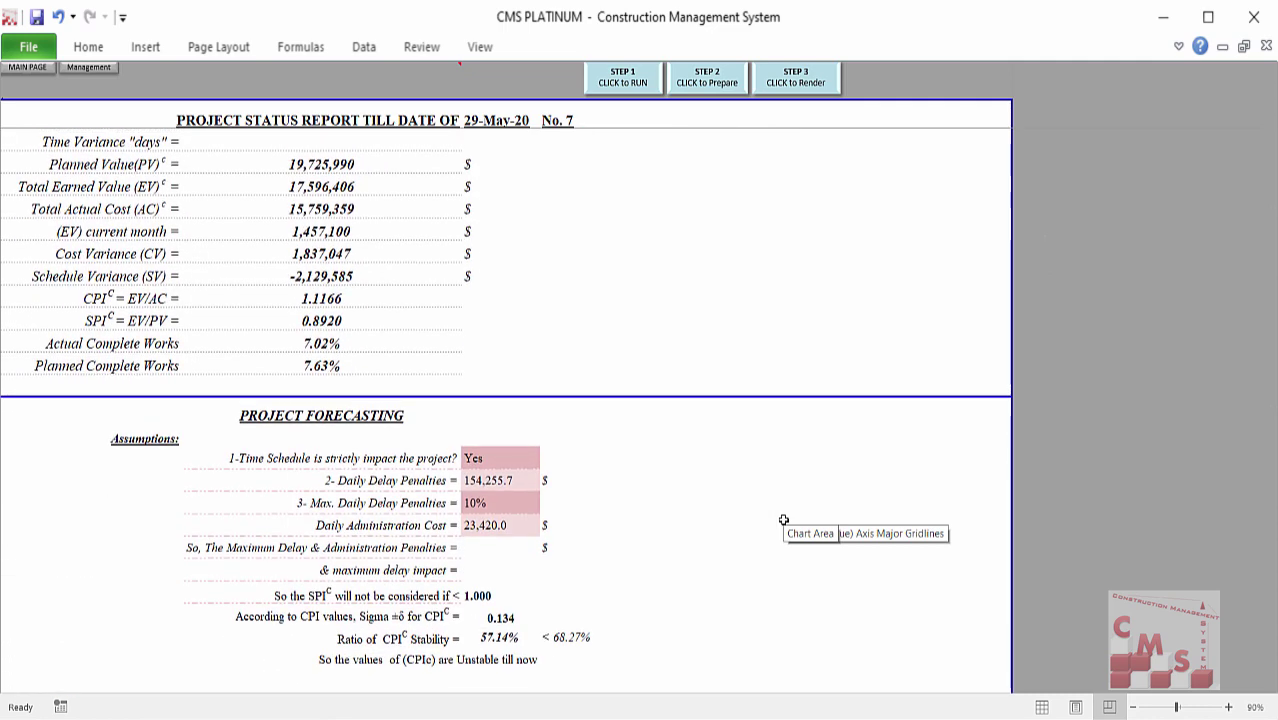
{"action": "scroll", "coordinate": [778, 521], "scroll_direction": "down", "scroll_amount": 1}
{"action": "scroll", "coordinate": [770, 520], "scroll_direction": "down", "scroll_amount": 3}
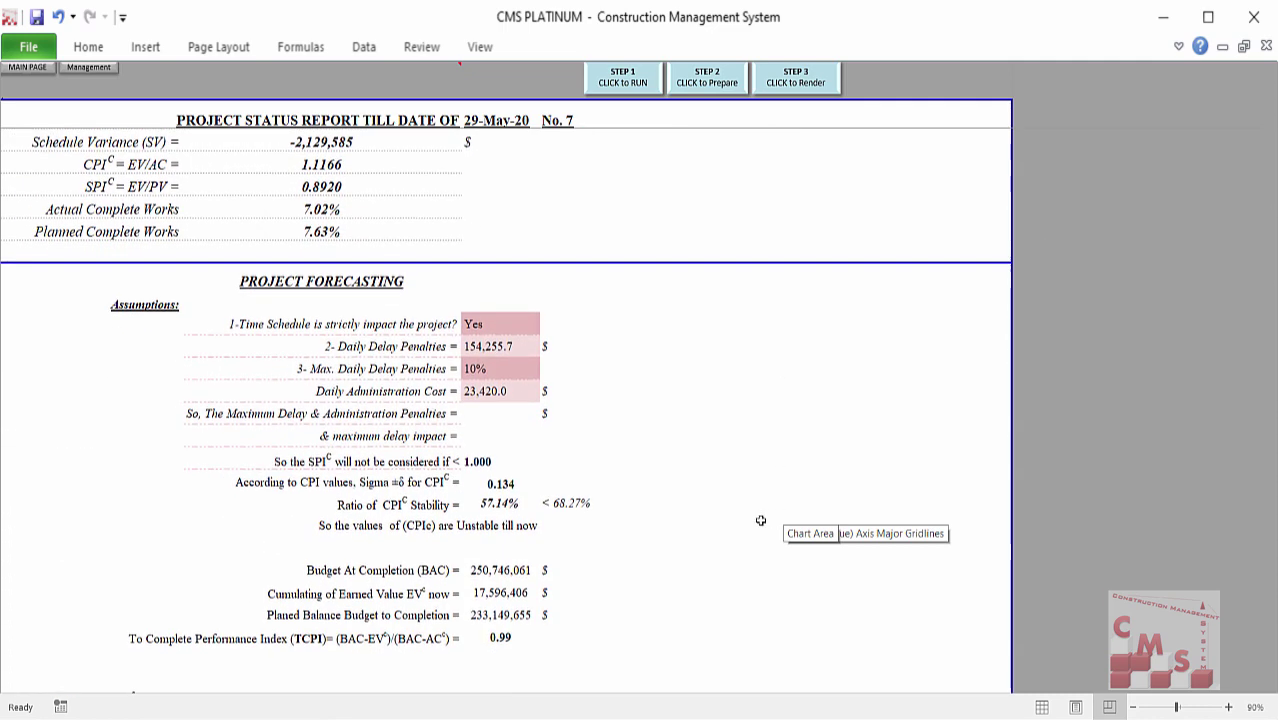
{"action": "scroll", "coordinate": [760, 520], "scroll_direction": "down", "scroll_amount": 2}
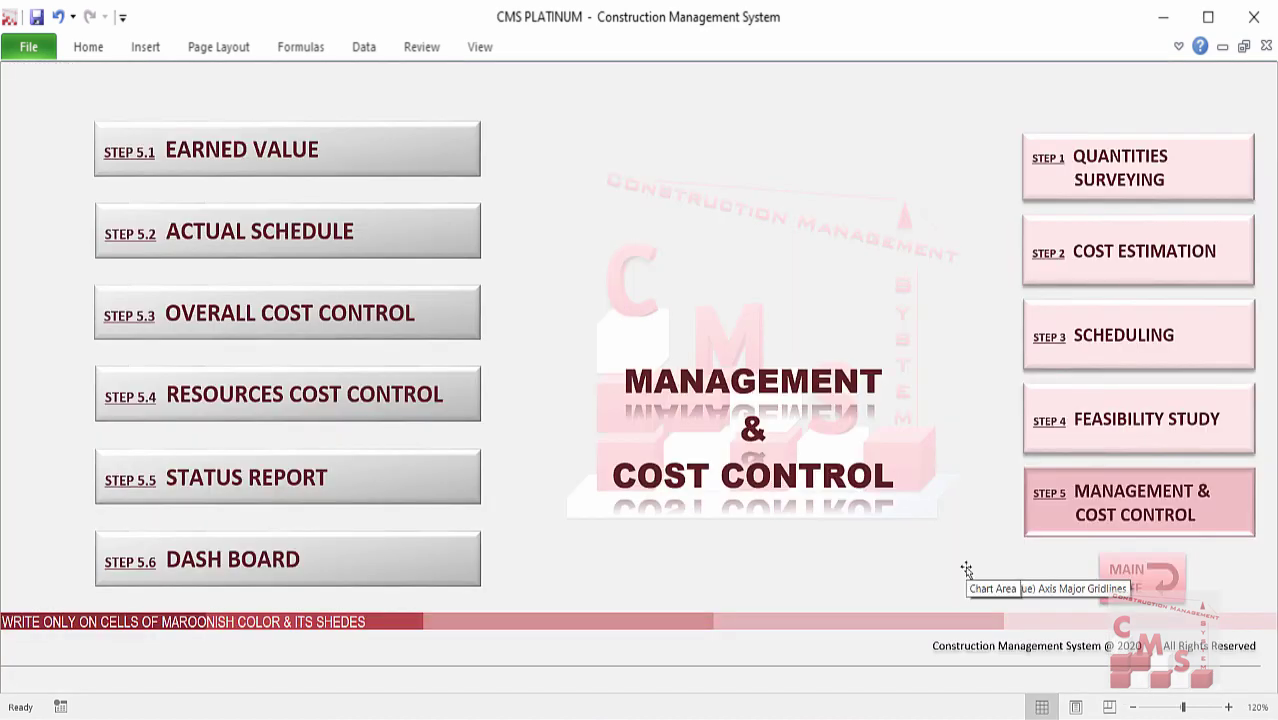
Step: Open the KPIs dashboard and examine its progress and schedule, cost and materials charts
{"action": "left_click", "coordinate": [440, 572]}
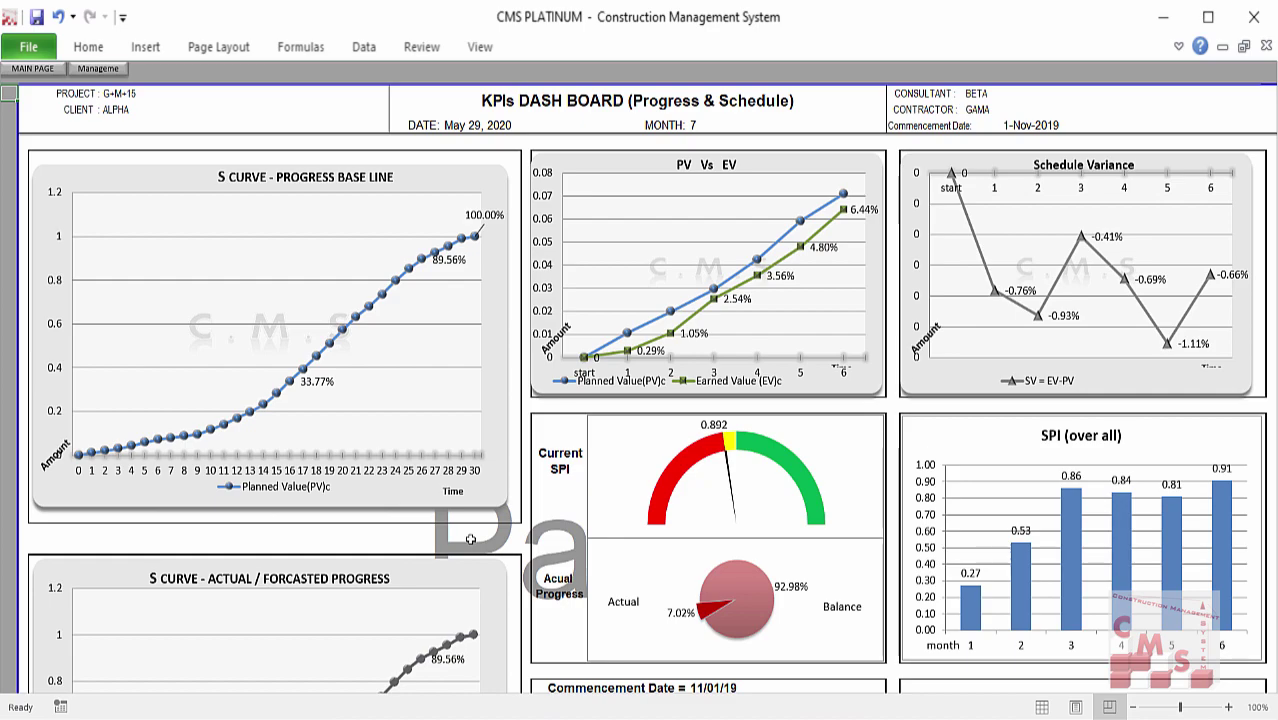
{"action": "scroll", "coordinate": [470, 540], "scroll_direction": "down", "scroll_amount": 8}
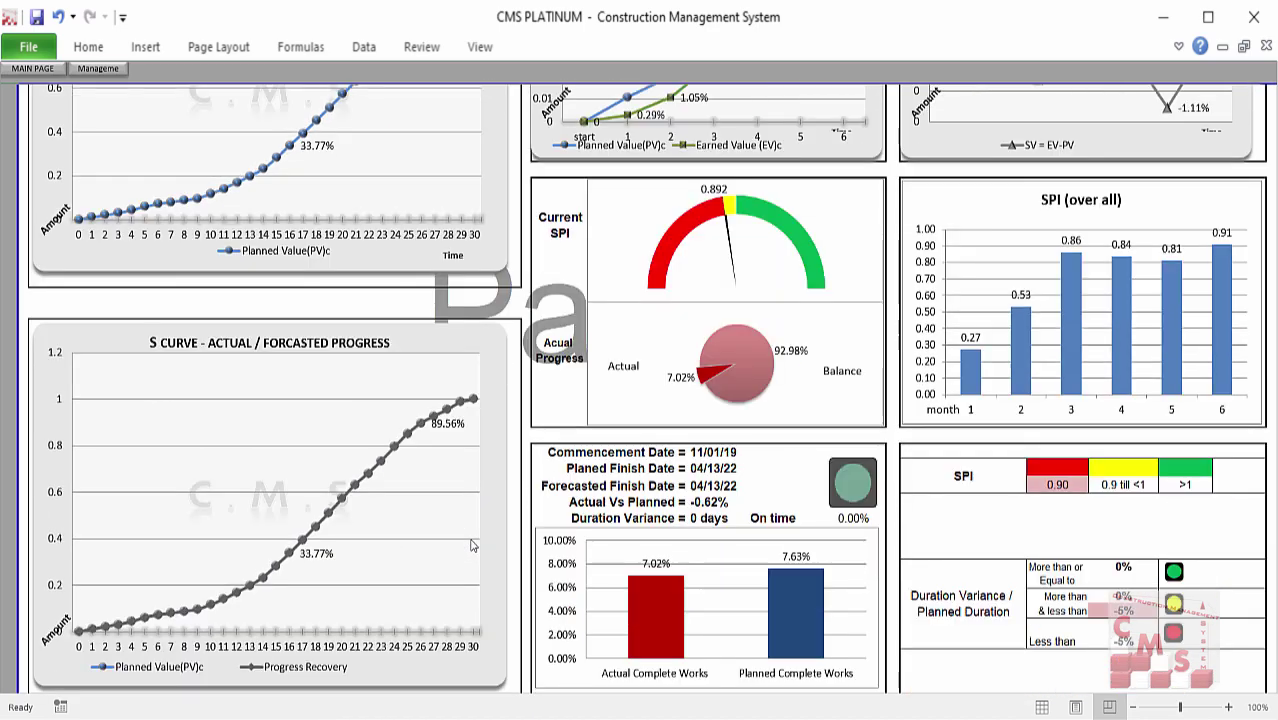
{"action": "scroll", "coordinate": [470, 543], "scroll_direction": "down", "scroll_amount": 14}
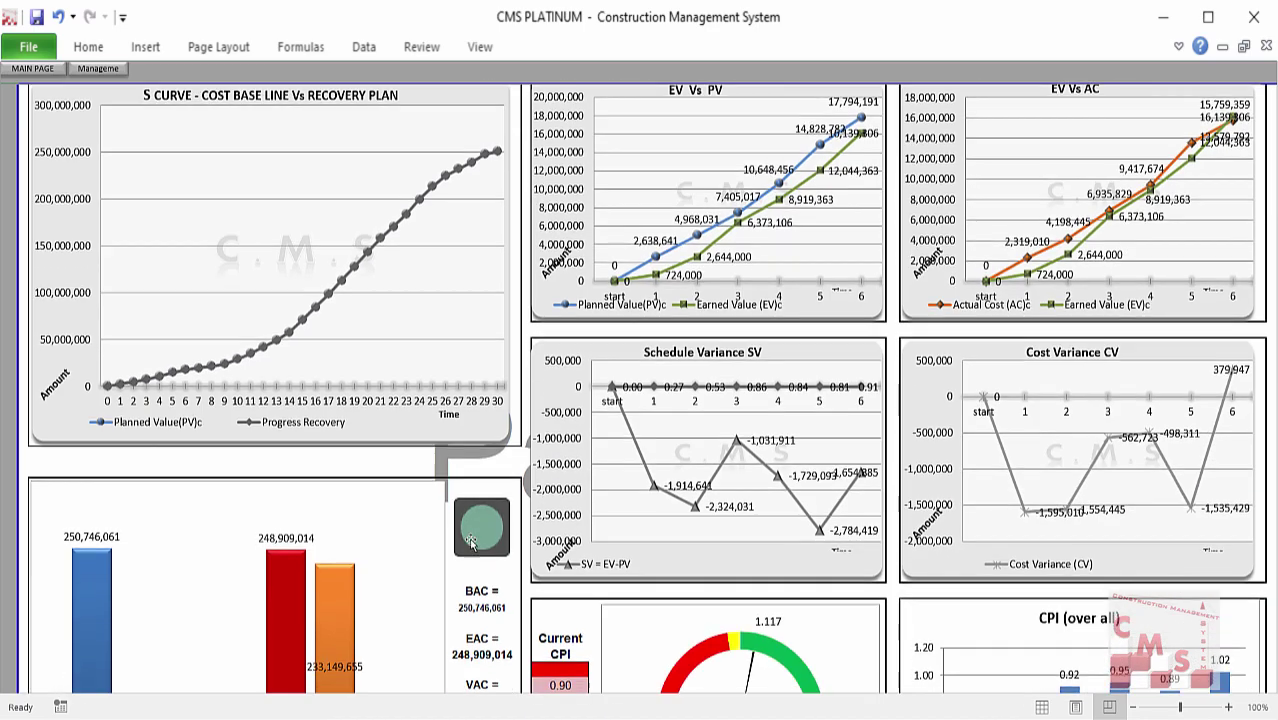
{"action": "scroll", "coordinate": [470, 542], "scroll_direction": "down", "scroll_amount": 10}
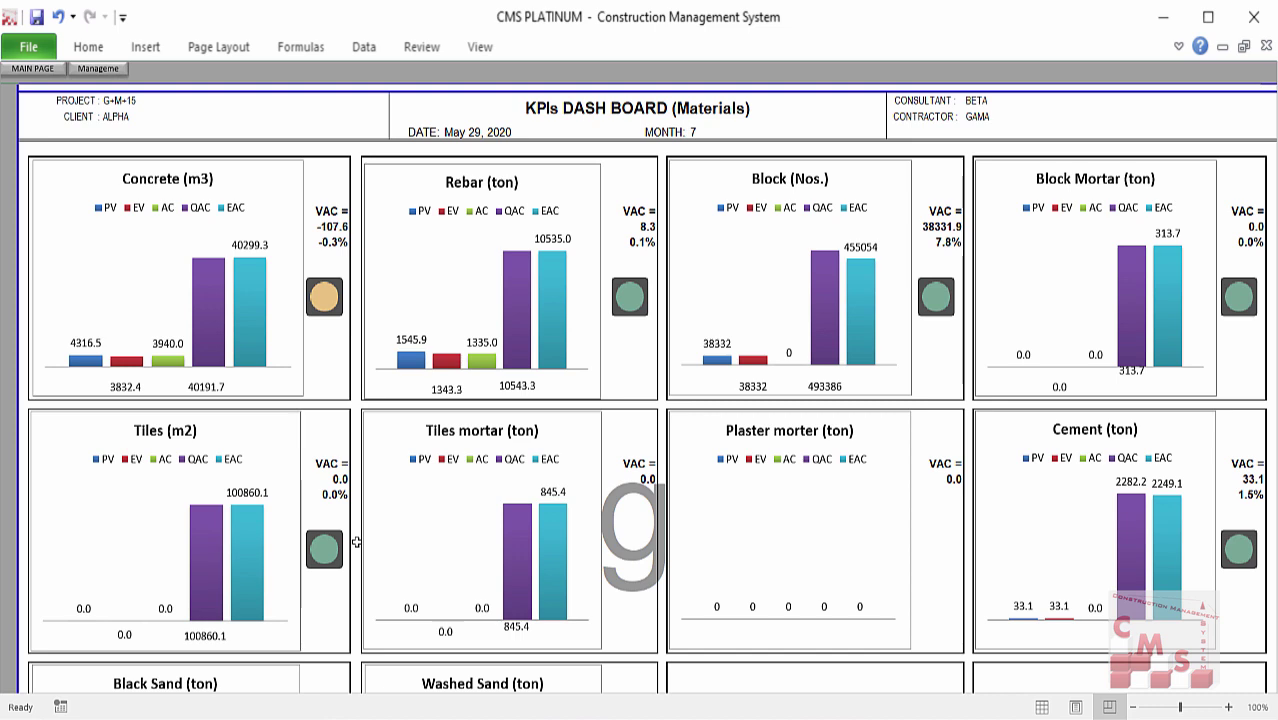
{"action": "scroll", "coordinate": [357, 541], "scroll_direction": "down", "scroll_amount": 2}
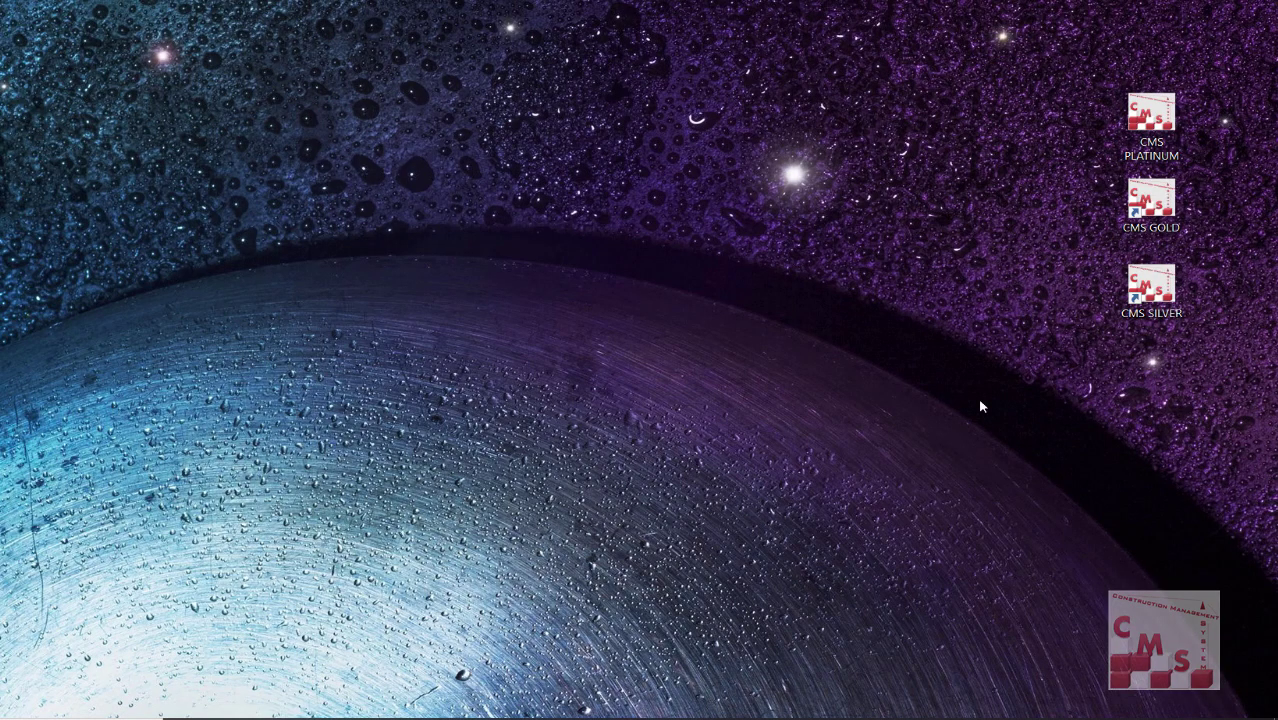
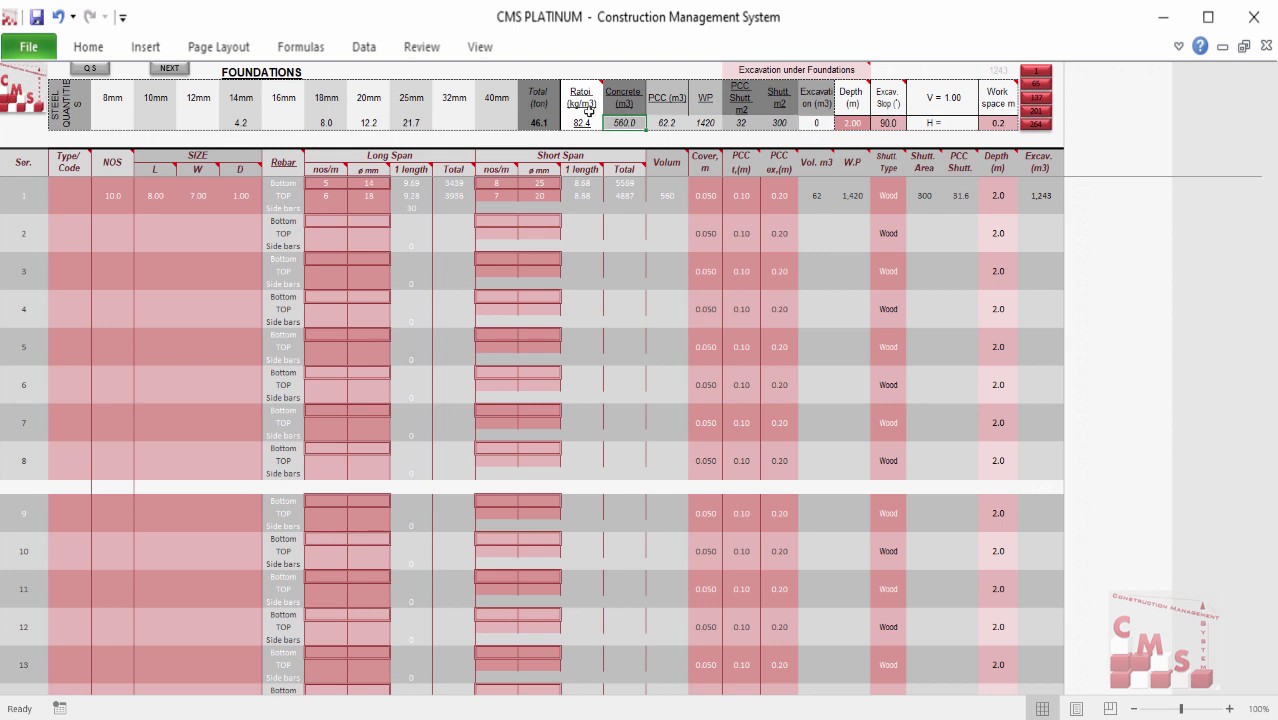
Step: Review the Foundations summary quantities: PCC, steel by bar diameter, steel ratio, waterproofing and shutter area
{"action": "left_click", "coordinate": [665, 93]}
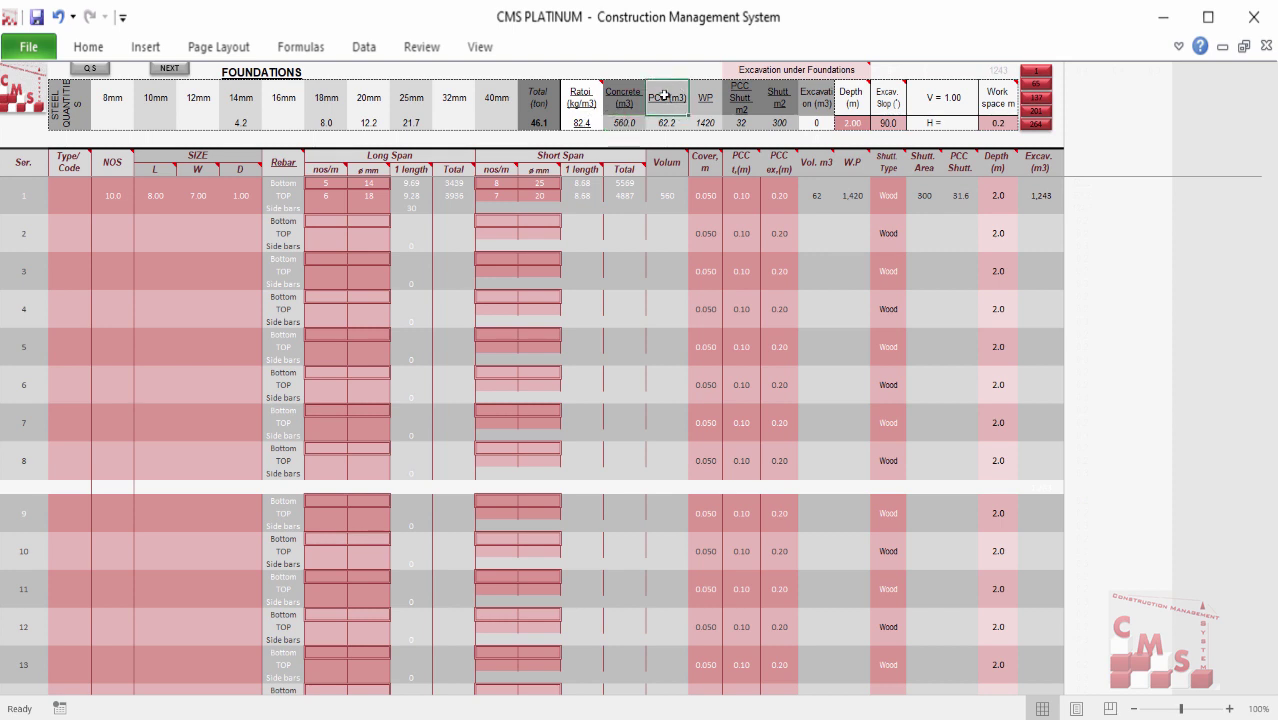
{"action": "left_click_drag", "start_coordinate": [101, 113], "coordinate": [490, 117]}
{"action": "key", "text": "ctrl+c"}
{"action": "left_click", "coordinate": [241, 122]}
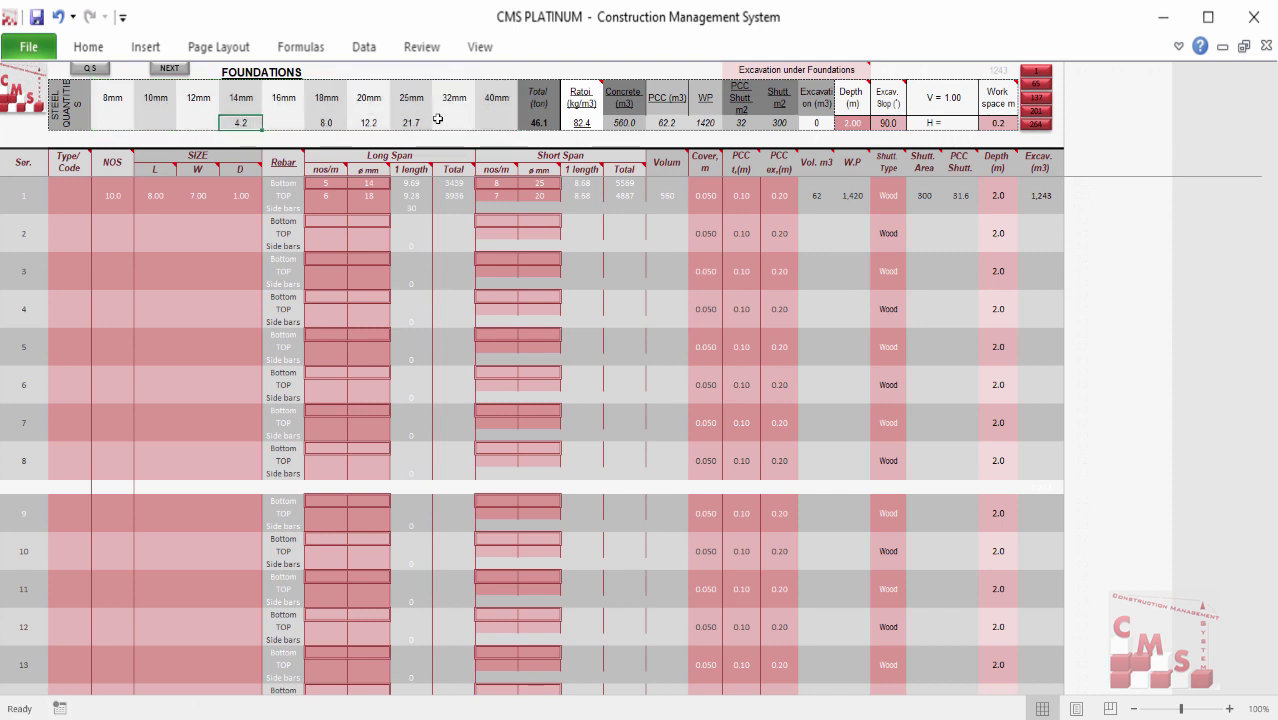
{"action": "left_click", "coordinate": [577, 122]}
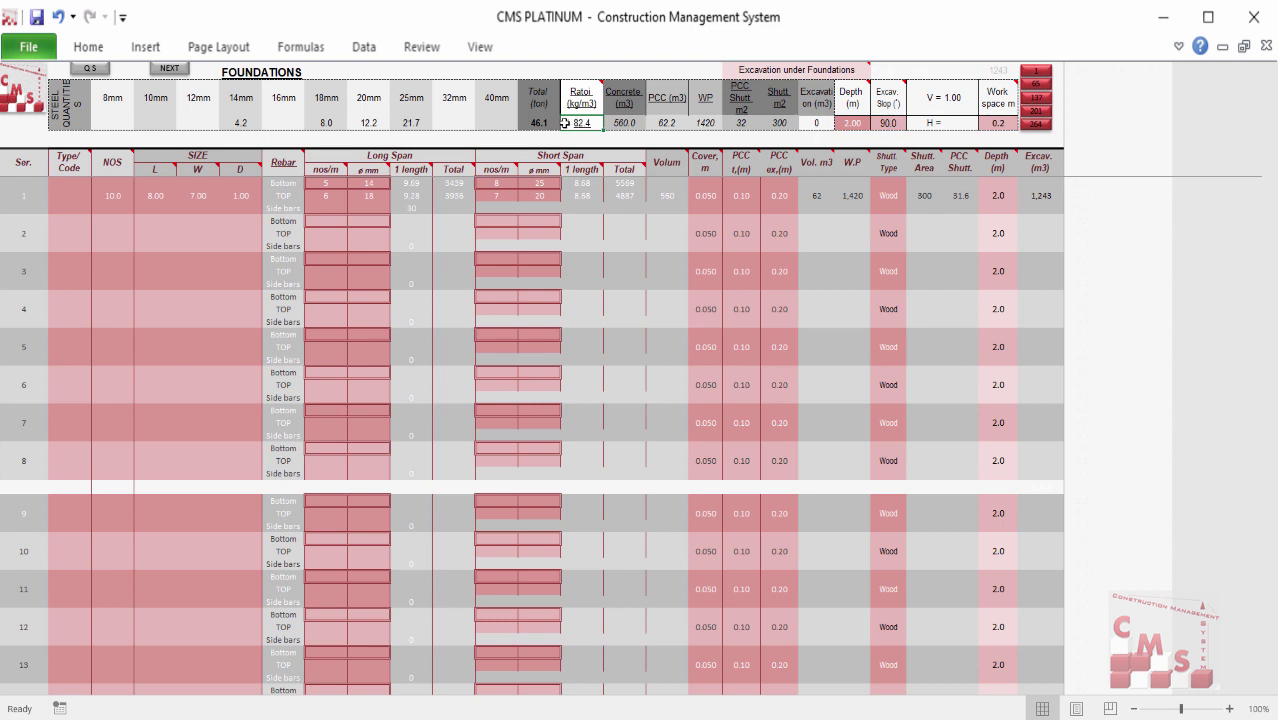
{"action": "left_click", "coordinate": [707, 123]}
{"action": "left_click", "coordinate": [779, 122]}
Step: Set the first foundation's shutter type to Solid 20 and check the excavation volume
{"action": "left_click", "coordinate": [890, 196]}
{"action": "left_click", "coordinate": [915, 187]}
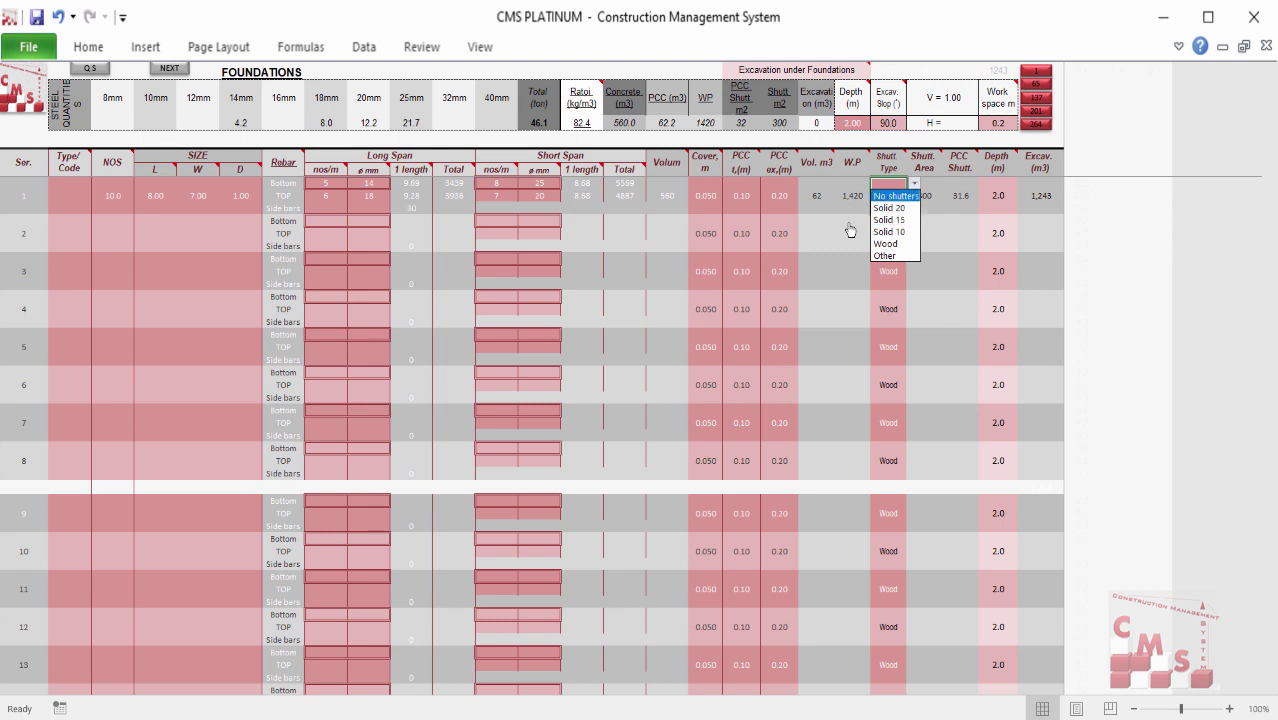
{"action": "left_click", "coordinate": [886, 208]}
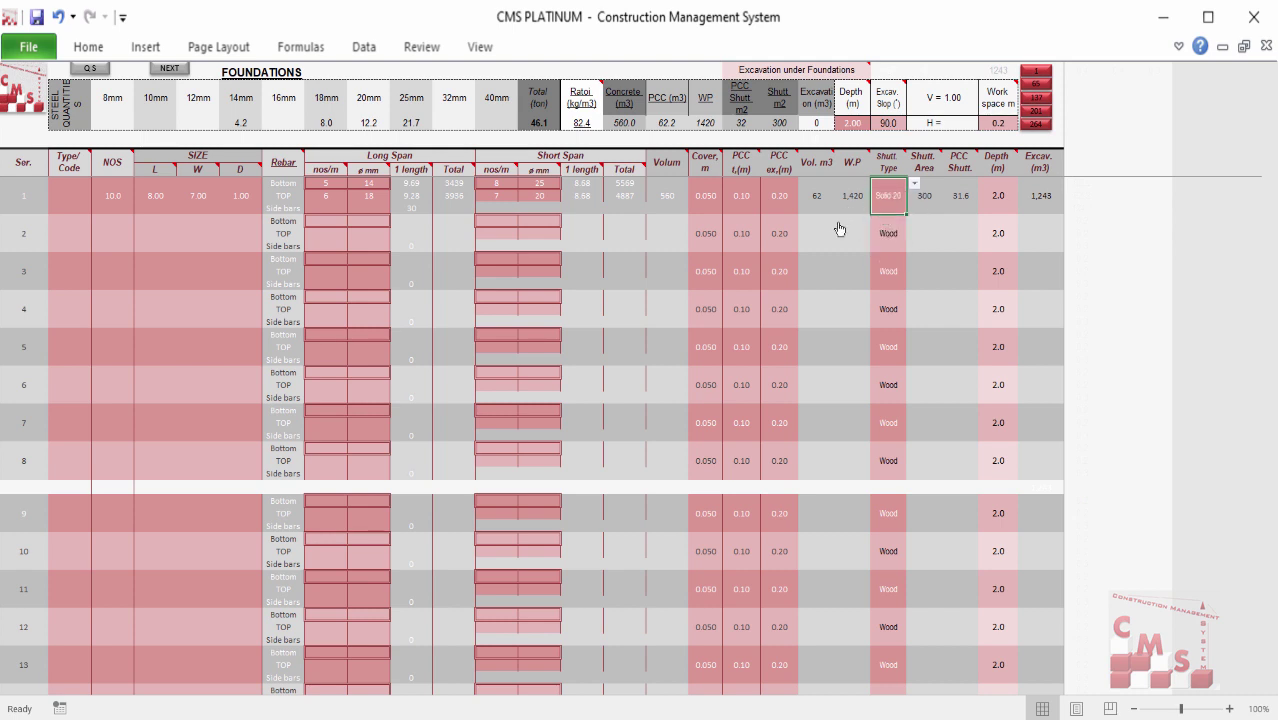
{"action": "left_click", "coordinate": [820, 124]}
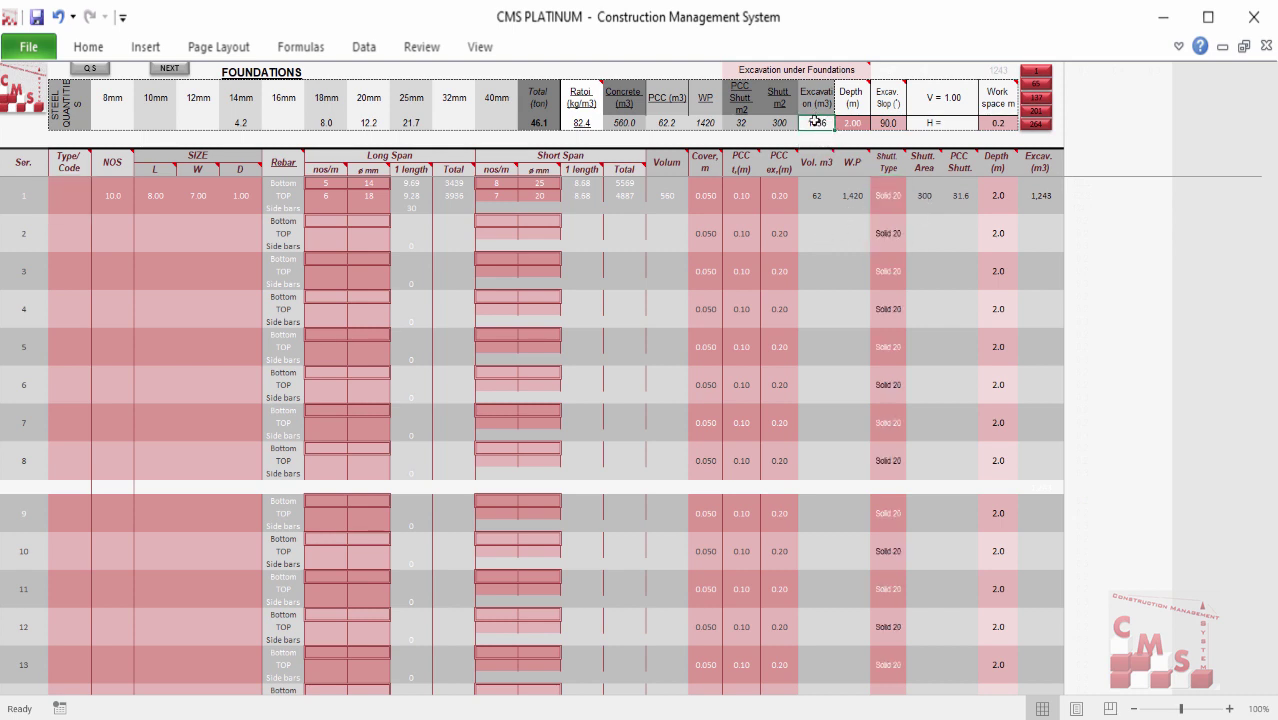
Step: Enter foundation 2 with quantity 2, size 5 x 7 x 0.5, and bottom rebar 5 of 16 mm long span and 5 of 32 mm short span
{"action": "left_click", "coordinate": [130, 236]}
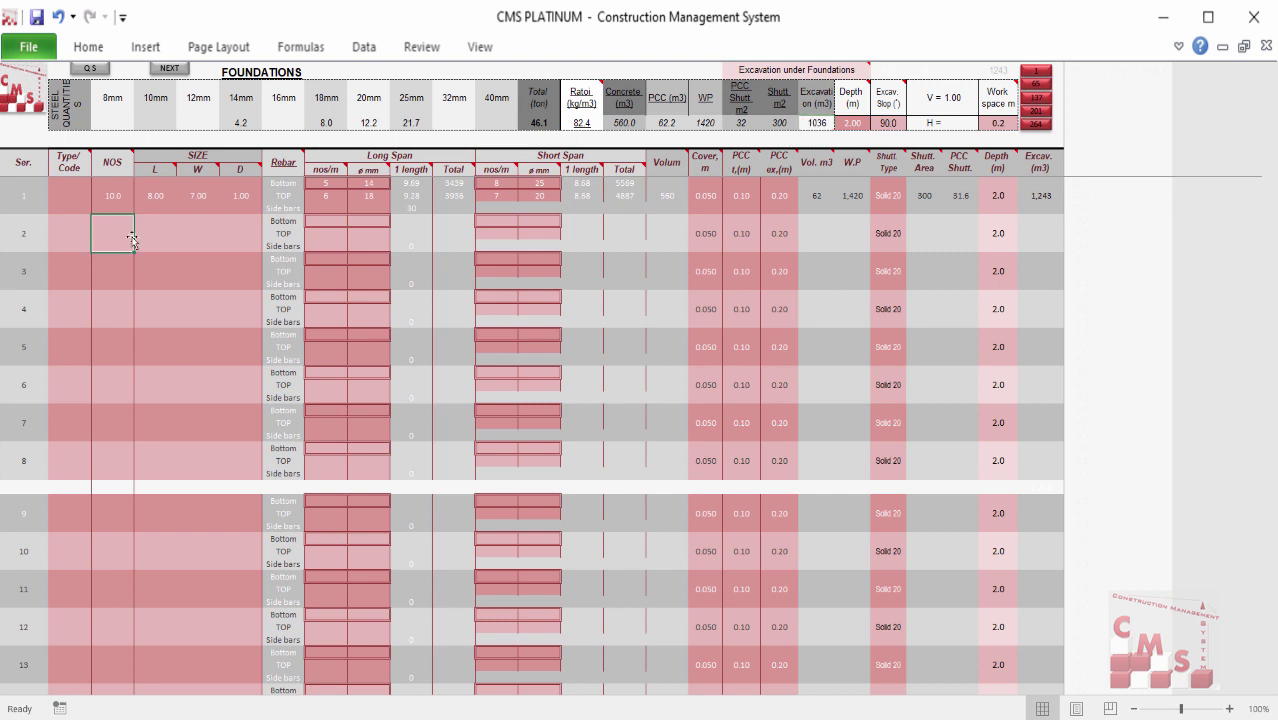
{"action": "type", "text": "2"}
{"action": "key", "text": "Tab"}
{"action": "type", "text": "5"}
{"action": "key", "text": "Return"}
{"action": "key", "text": "Tab"}
{"action": "type", "text": "7"}
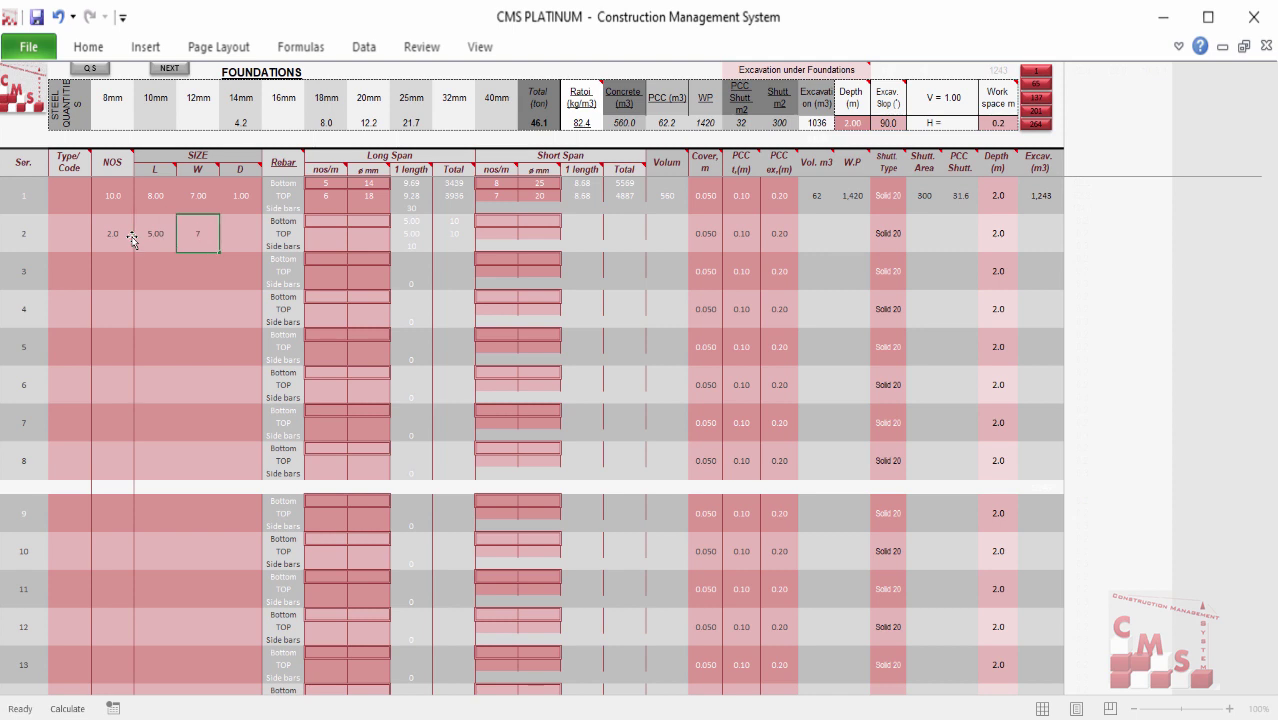
{"action": "key", "text": "Tab"}
{"action": "type", "text": "0.5"}
{"action": "key", "text": "Tab"}
{"action": "type", "text": "5\t16\t5\t32"}
{"action": "key", "text": "Return"}
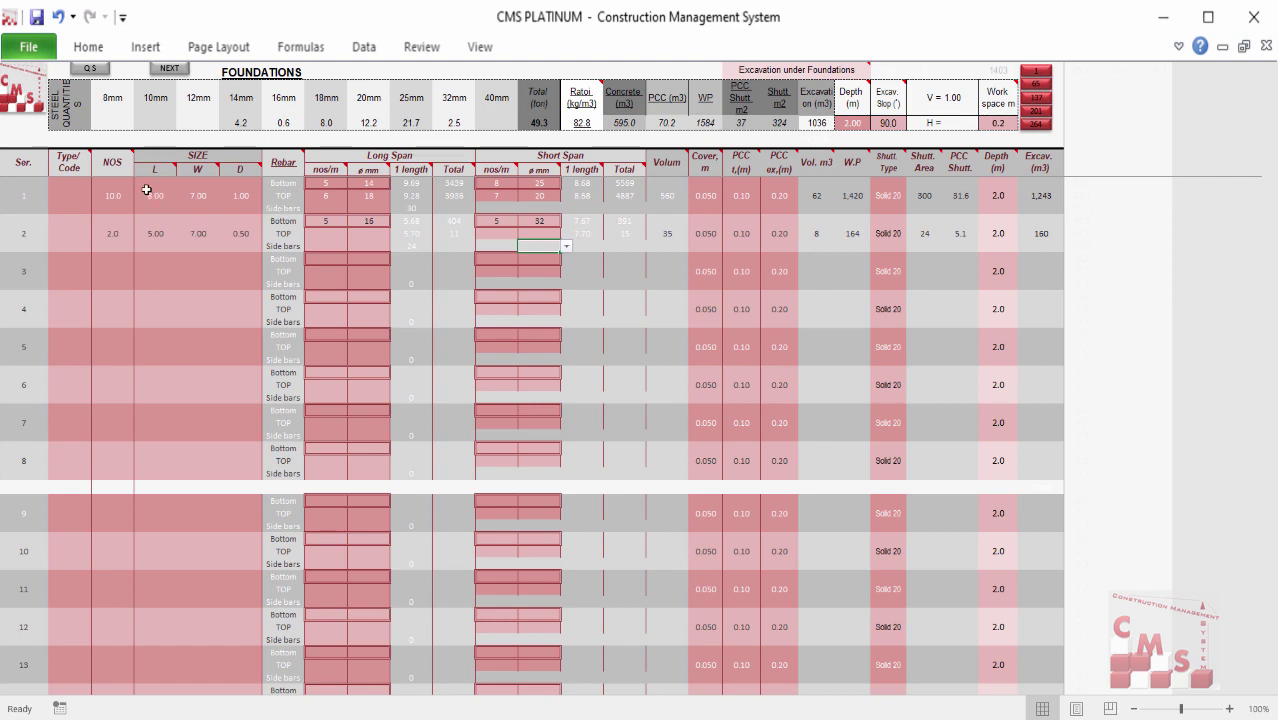
Step: Look through the slab on grade and Columns / Walls sheets that follow Foundations
{"action": "left_click", "coordinate": [169, 68]}
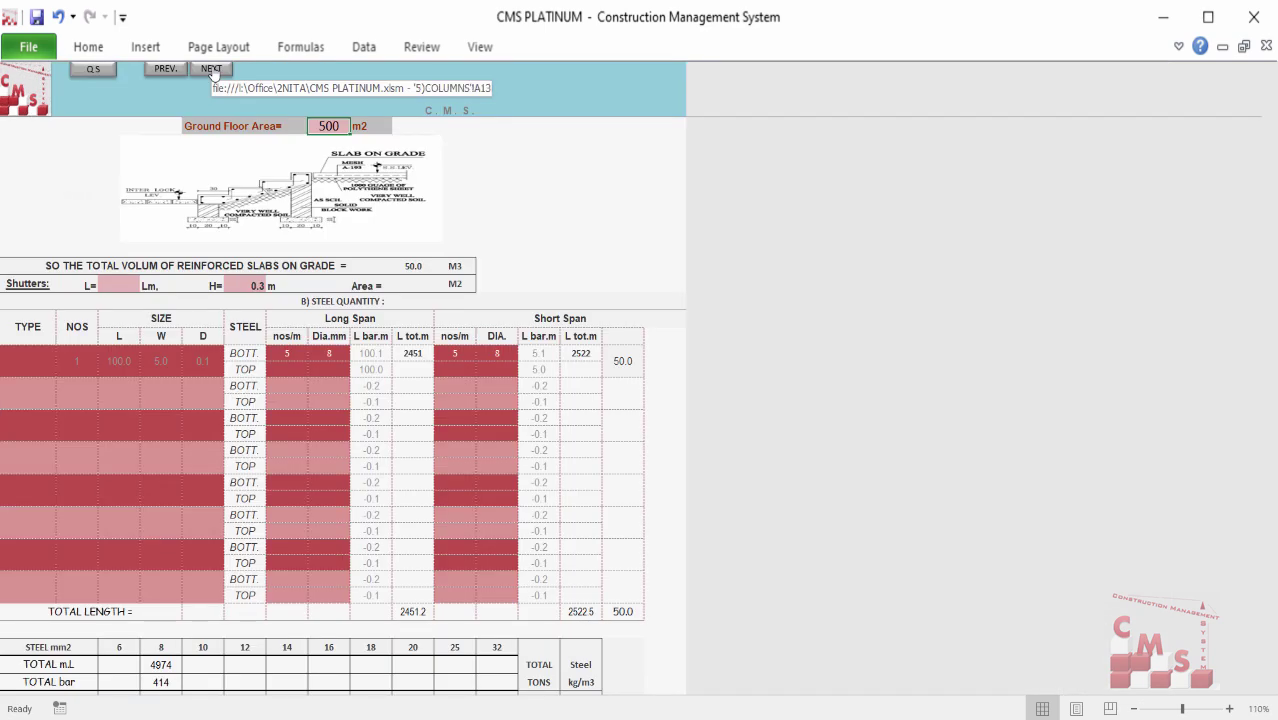
{"action": "left_click", "coordinate": [211, 68]}
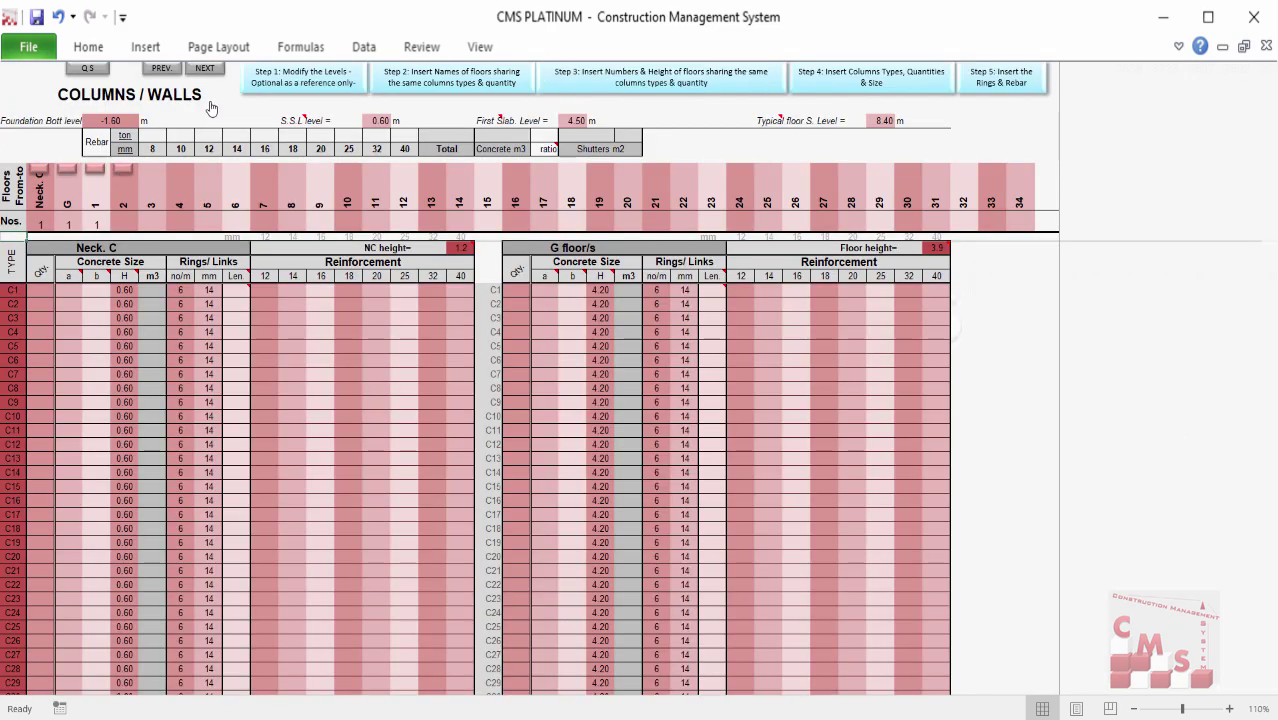
{"action": "left_click", "coordinate": [208, 70]}
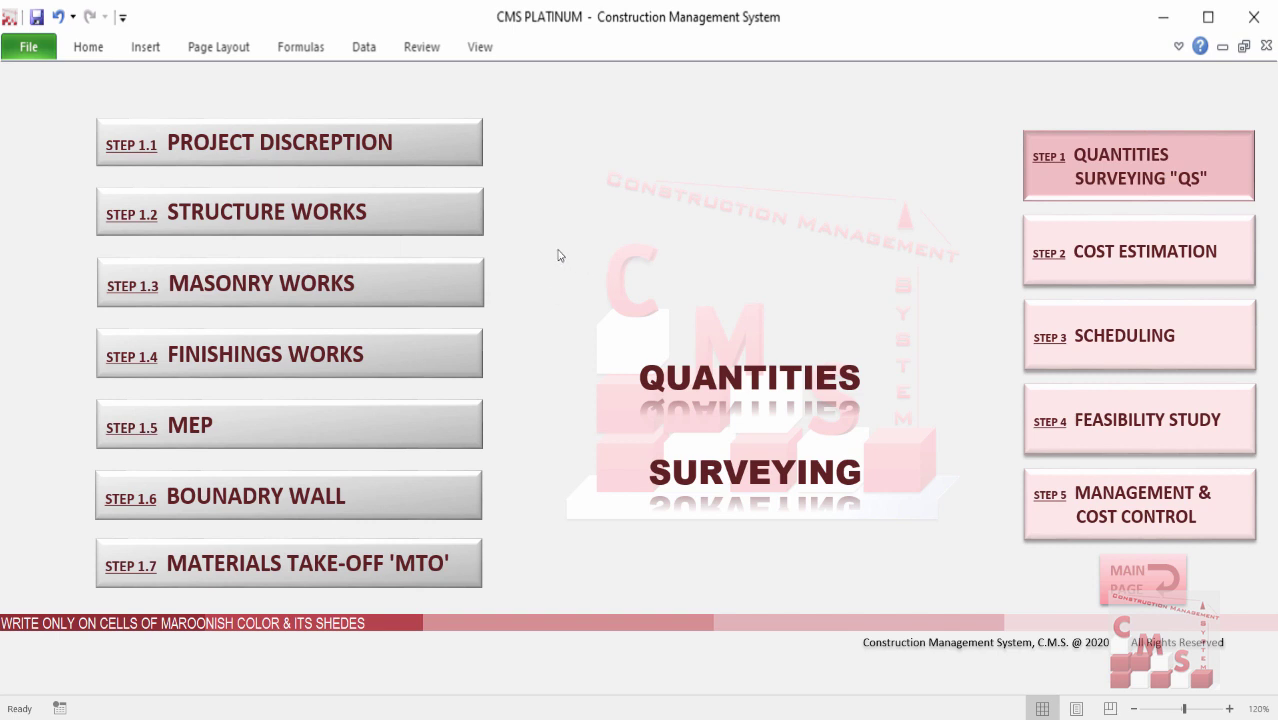
Step: Open the ribs sheet under Structure Works and enter rib R1 with length 5, width 10, and 8 mm rings with 2 legs at 6 per metre
{"action": "left_click", "coordinate": [200, 210]}
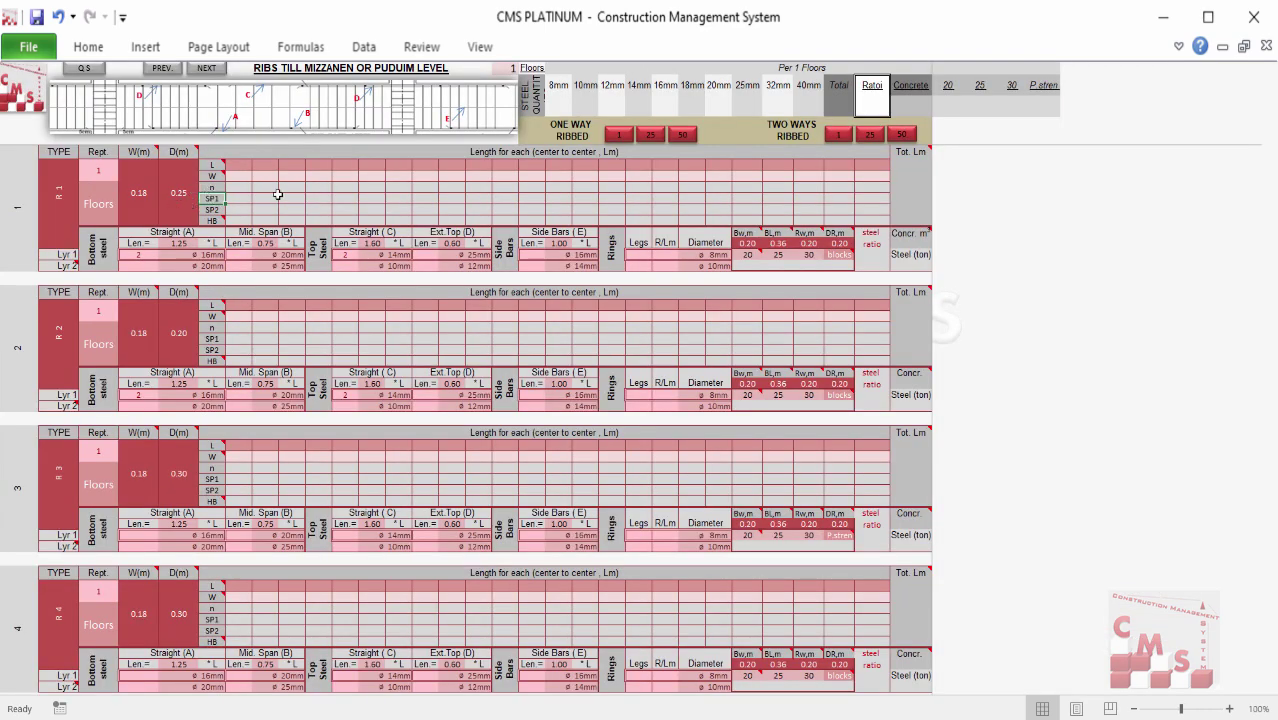
{"action": "left_click", "coordinate": [430, 164]}
{"action": "key", "text": "Home"}
{"action": "key", "text": "ctrl+v"}
{"action": "left_click", "coordinate": [150, 254]}
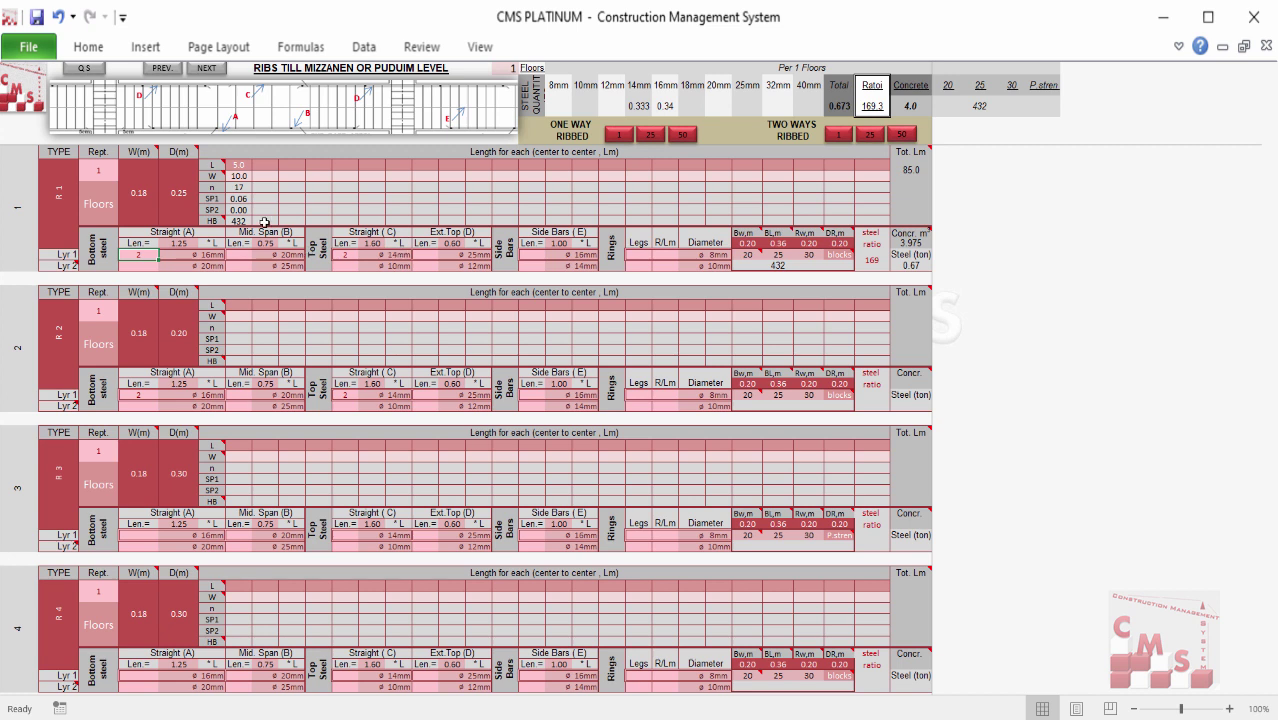
{"action": "left_click", "coordinate": [244, 188]}
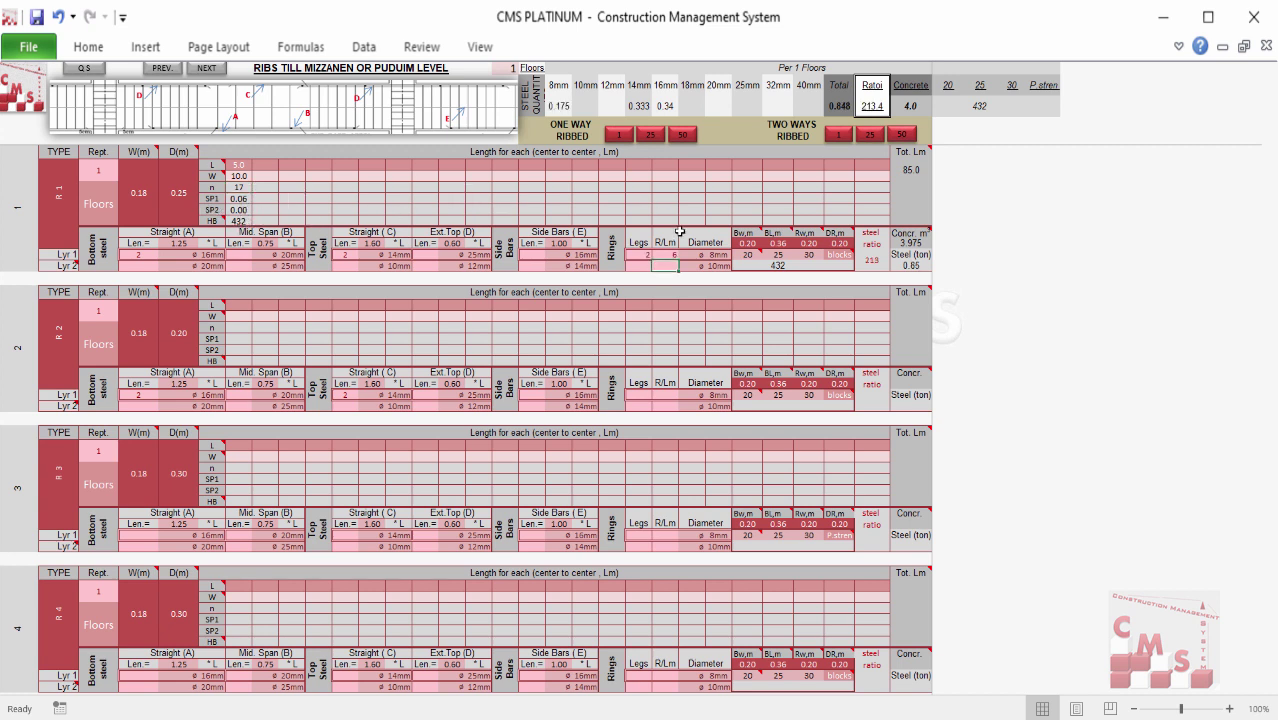
Step: Review the ribs' steel quantities by bar diameter, the total steel and rib R1's hollow block quantity
{"action": "left_click", "coordinate": [558, 106]}
{"action": "left_click", "coordinate": [638, 106]}
{"action": "left_click", "coordinate": [661, 106]}
{"action": "left_click", "coordinate": [843, 108]}
{"action": "left_click", "coordinate": [778, 265]}
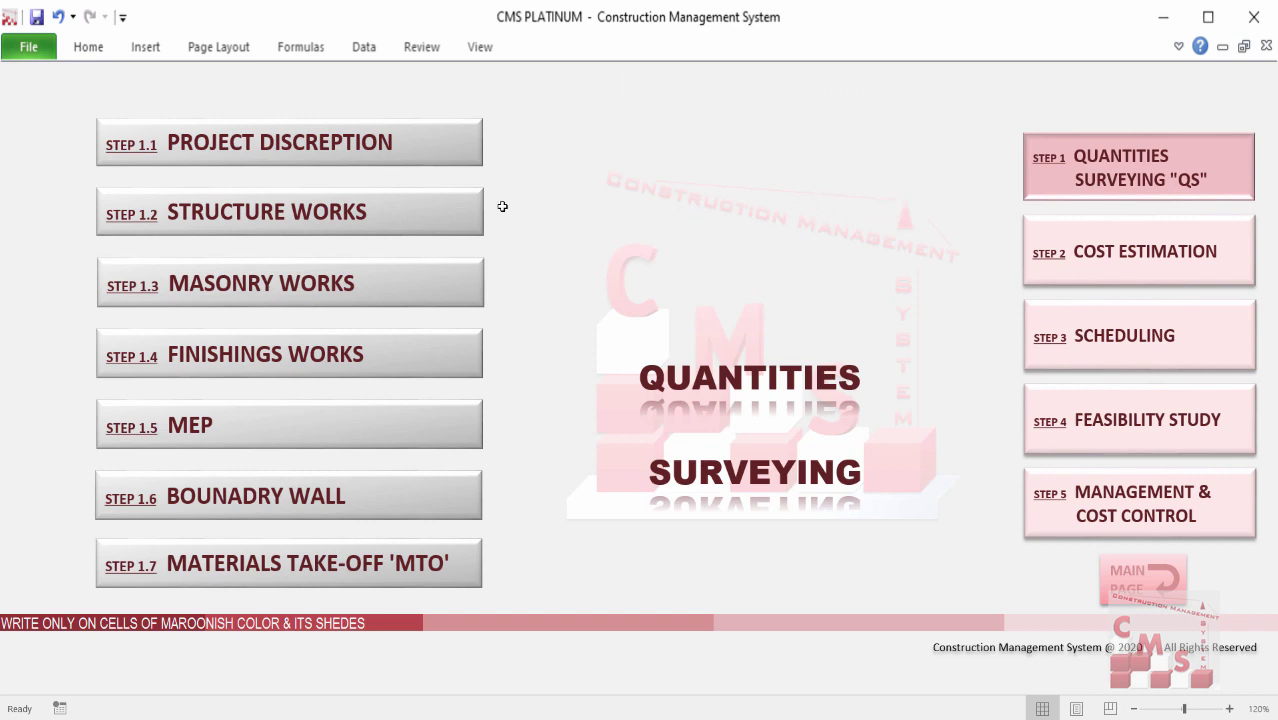
Step: Open the Materials Take-Off report and examine the steel table's element types and bar diameter columns
{"action": "left_click", "coordinate": [450, 560]}
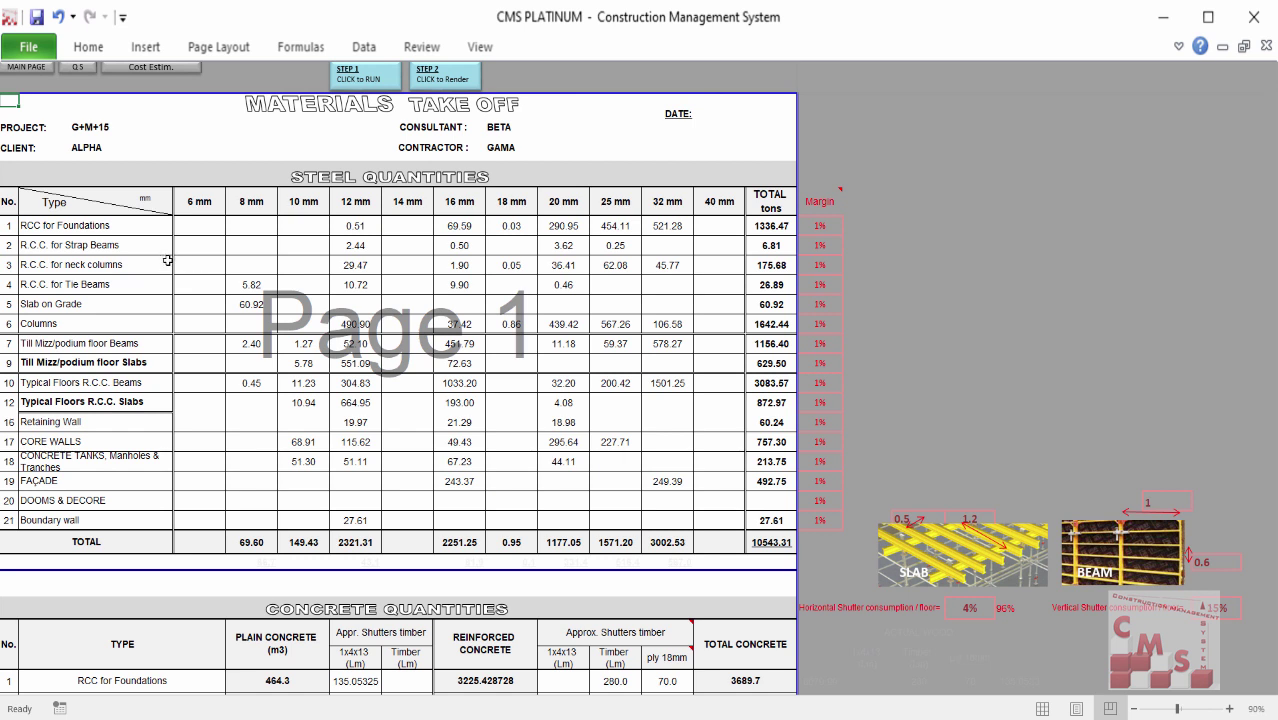
{"action": "left_click_drag", "start_coordinate": [140, 228], "coordinate": [110, 515]}
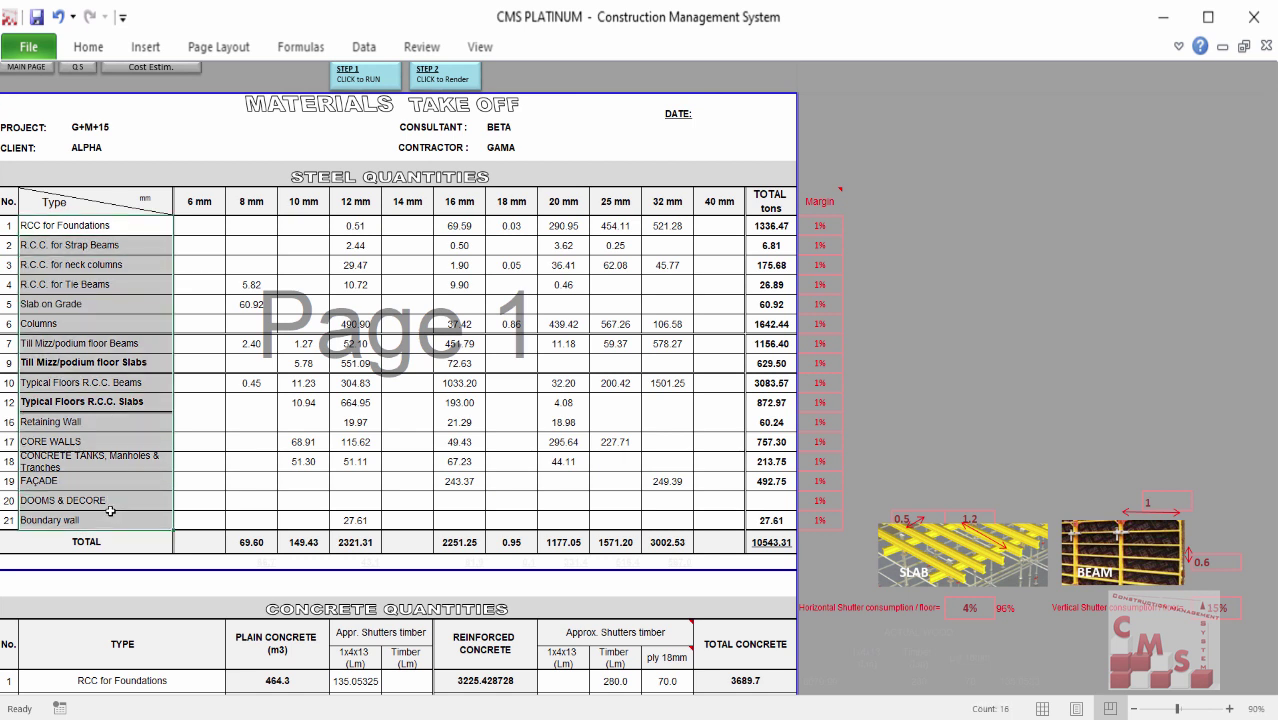
{"action": "left_click", "coordinate": [202, 204]}
{"action": "key", "text": "ctrl+shift+Right"}
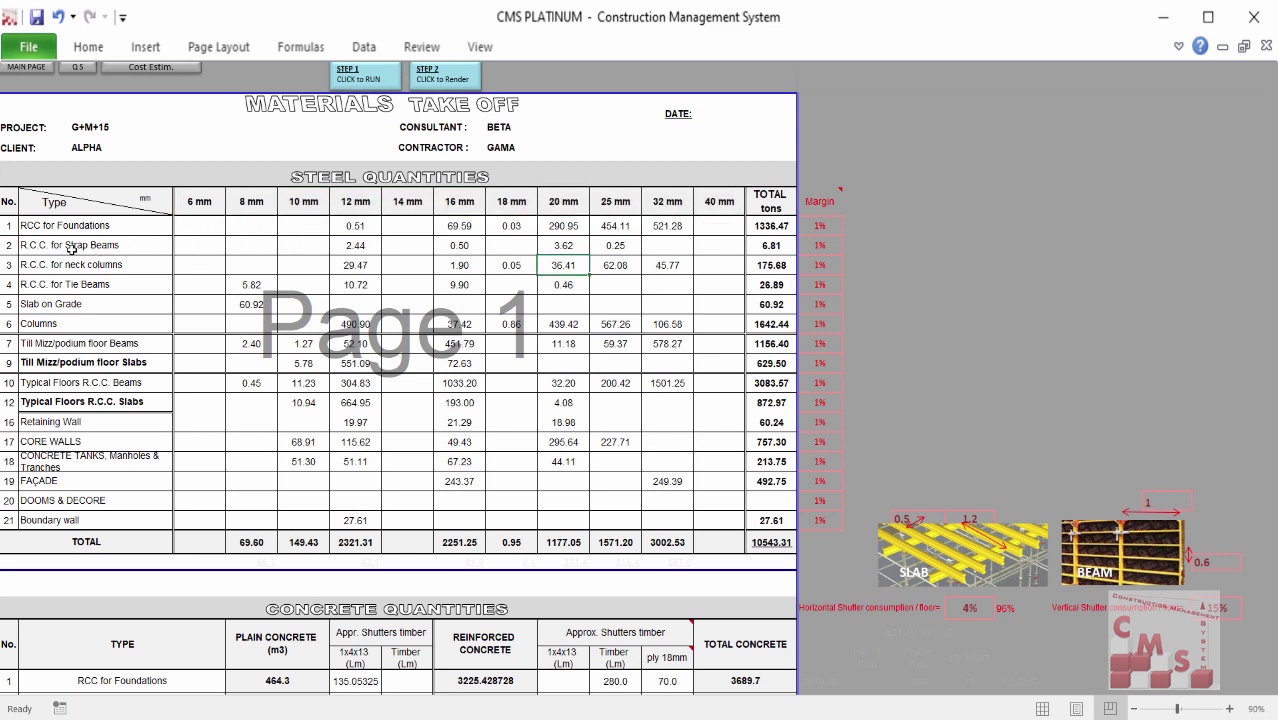
Step: Examine the strap beams' steel quantities by diameter, their total, and the project's overall steel total
{"action": "left_click_drag", "start_coordinate": [78, 247], "coordinate": [755, 244]}
{"action": "left_click", "coordinate": [563, 245]}
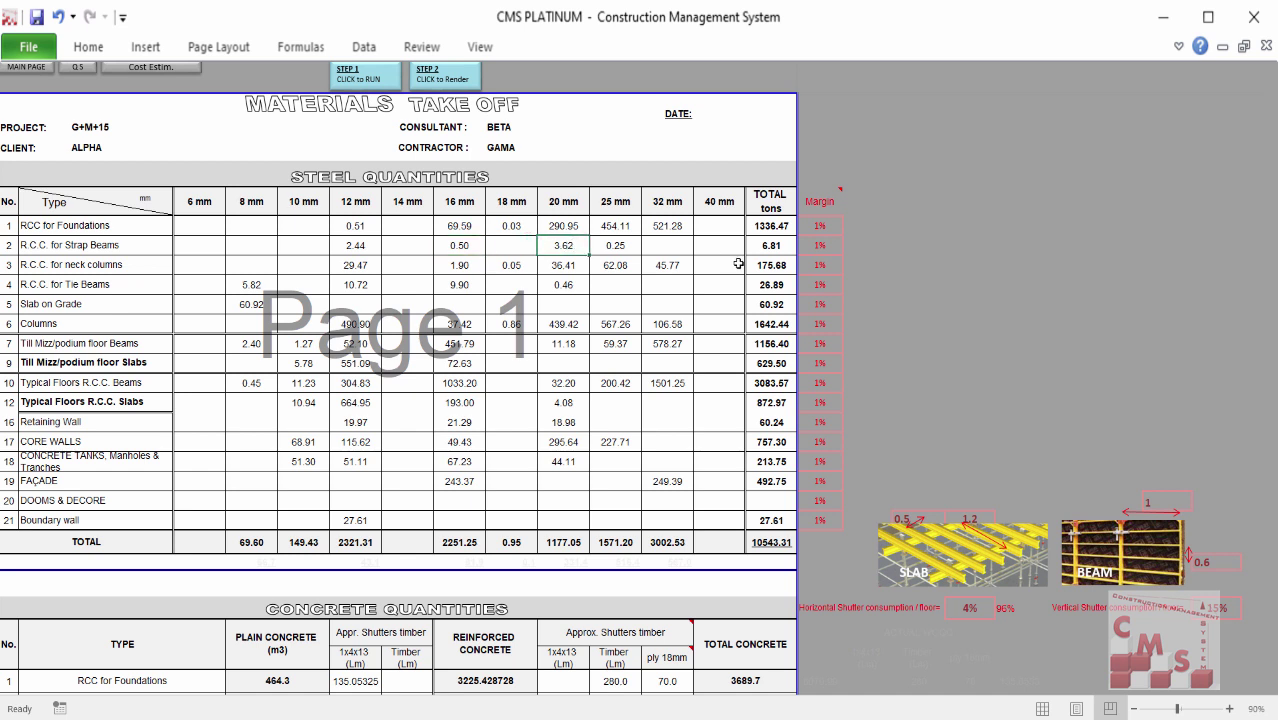
{"action": "left_click", "coordinate": [768, 247]}
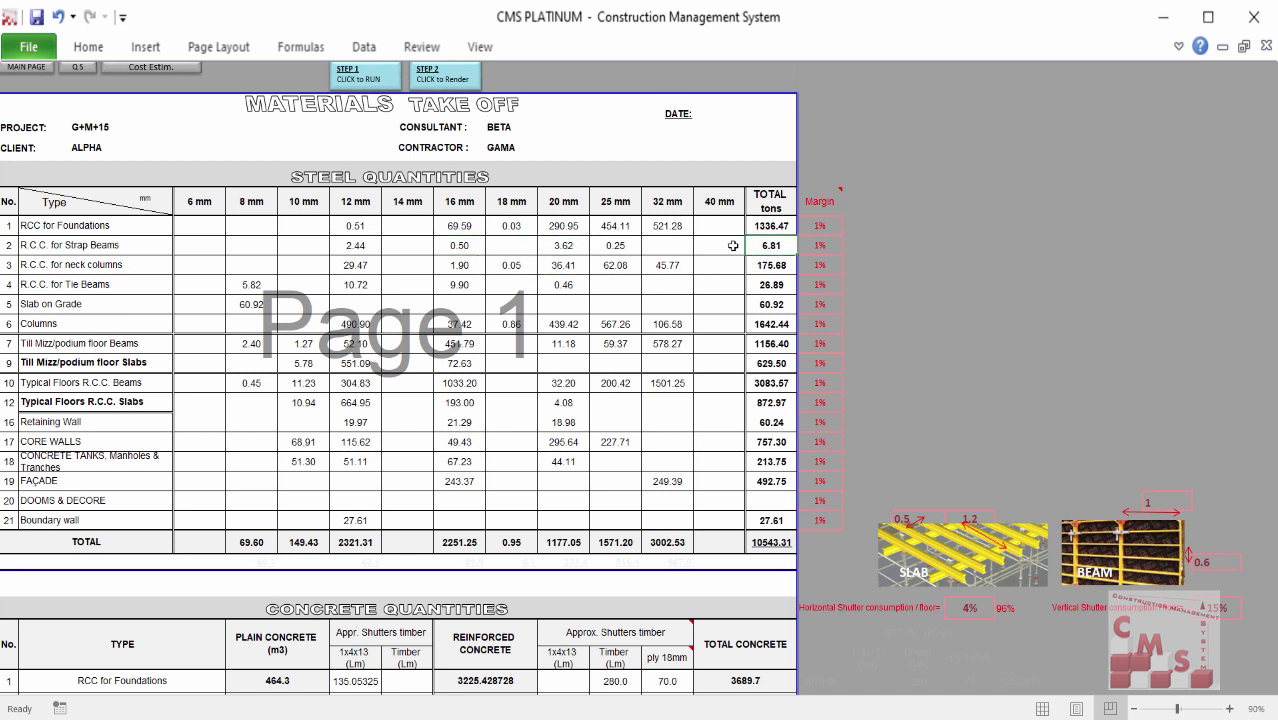
{"action": "left_click", "coordinate": [613, 248]}
{"action": "left_click", "coordinate": [563, 246]}
{"action": "left_click", "coordinate": [451, 245]}
{"action": "left_click", "coordinate": [357, 247]}
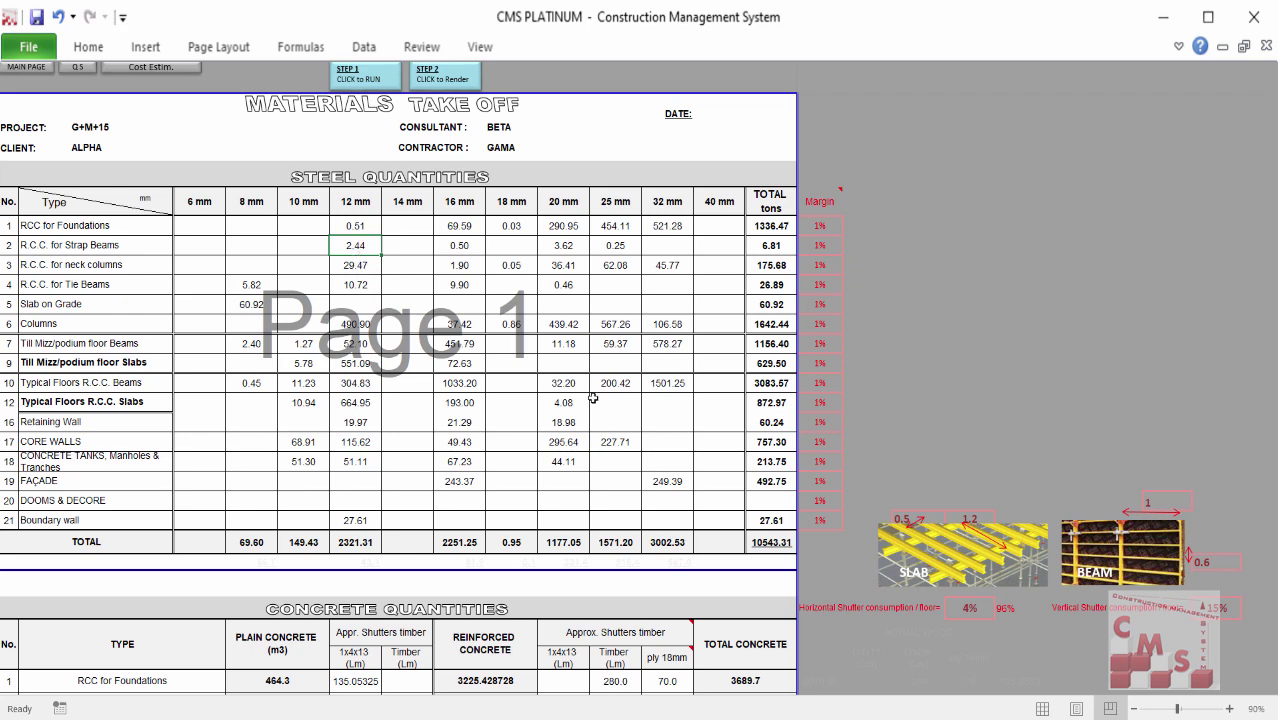
{"action": "left_click", "coordinate": [762, 545]}
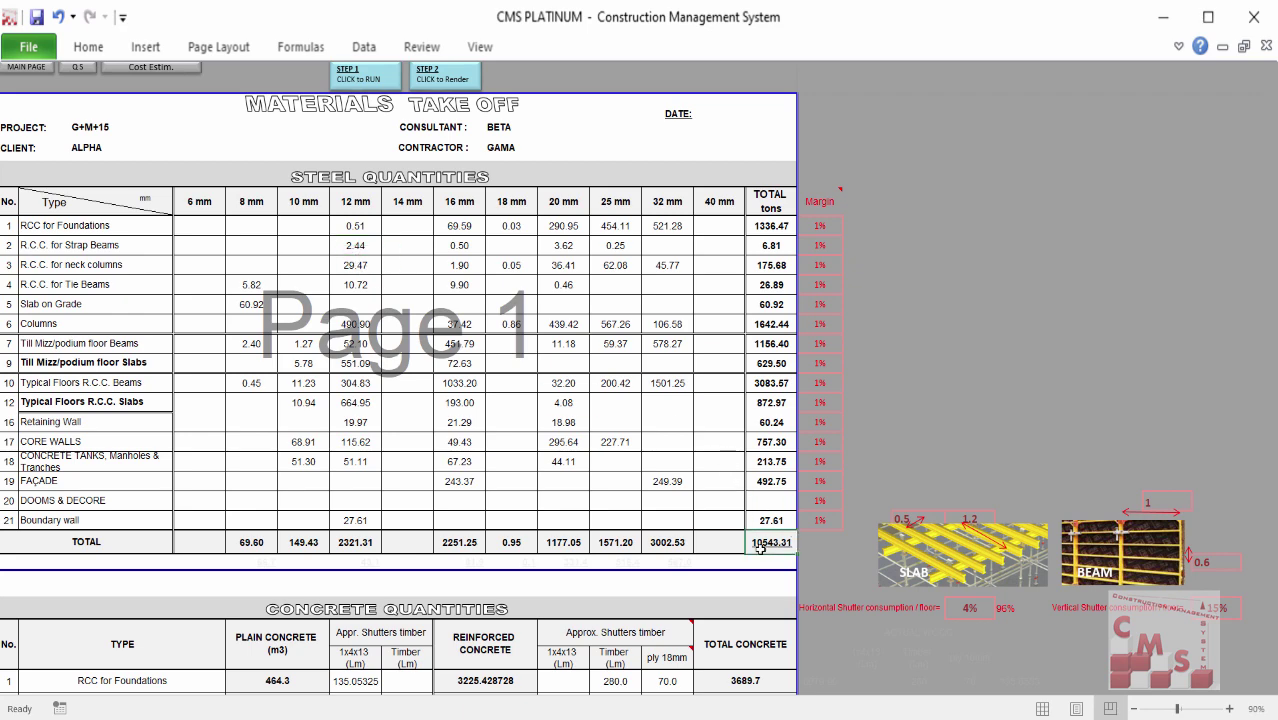
Step: Examine the Concrete Quantities table by element type, covering reinforced concrete volumes and approximate shutter timber
{"action": "scroll", "coordinate": [762, 454], "scroll_direction": "down", "scroll_amount": 5}
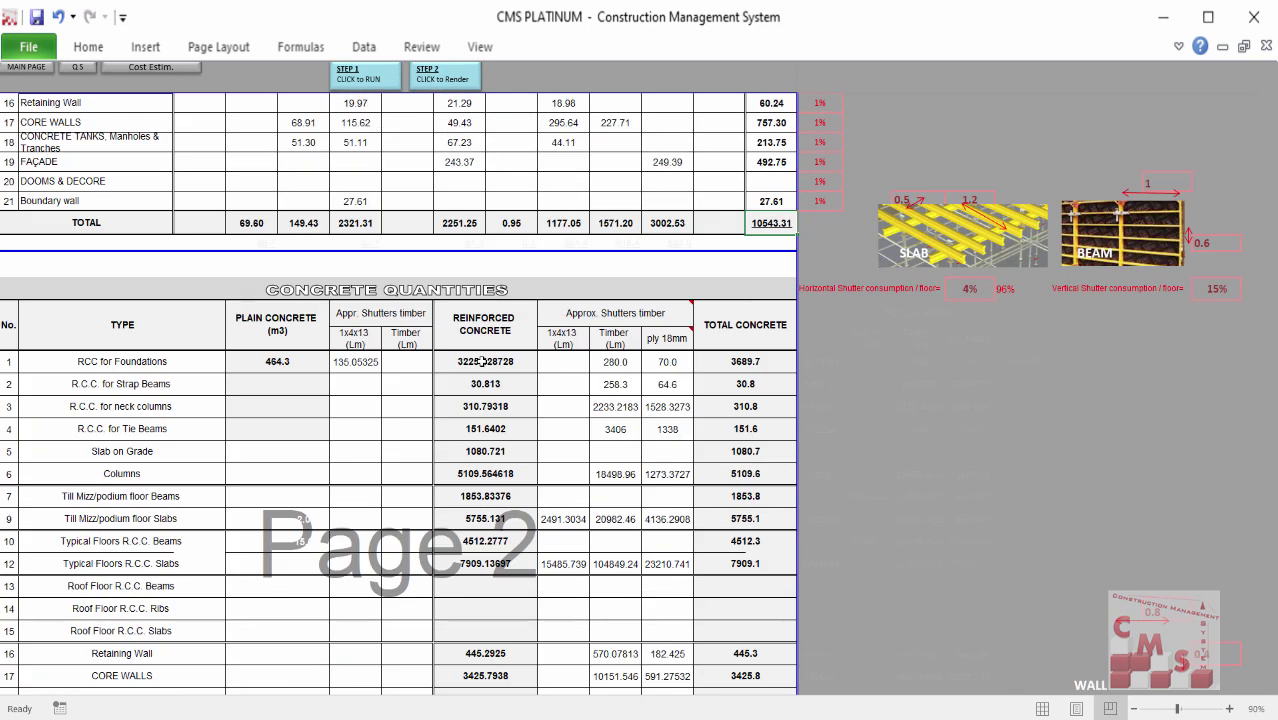
{"action": "scroll", "coordinate": [482, 361], "scroll_direction": "down", "scroll_amount": 1}
{"action": "left_click", "coordinate": [188, 306]}
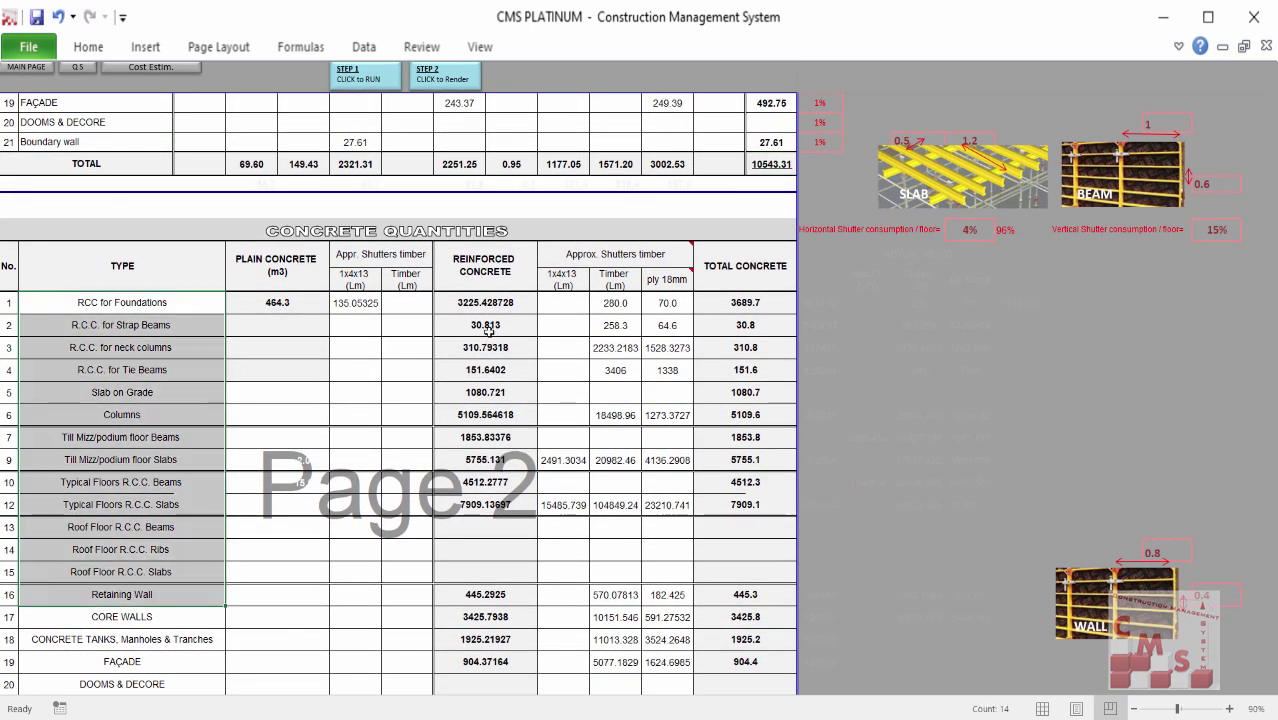
{"action": "left_click_drag", "start_coordinate": [487, 310], "coordinate": [475, 496]}
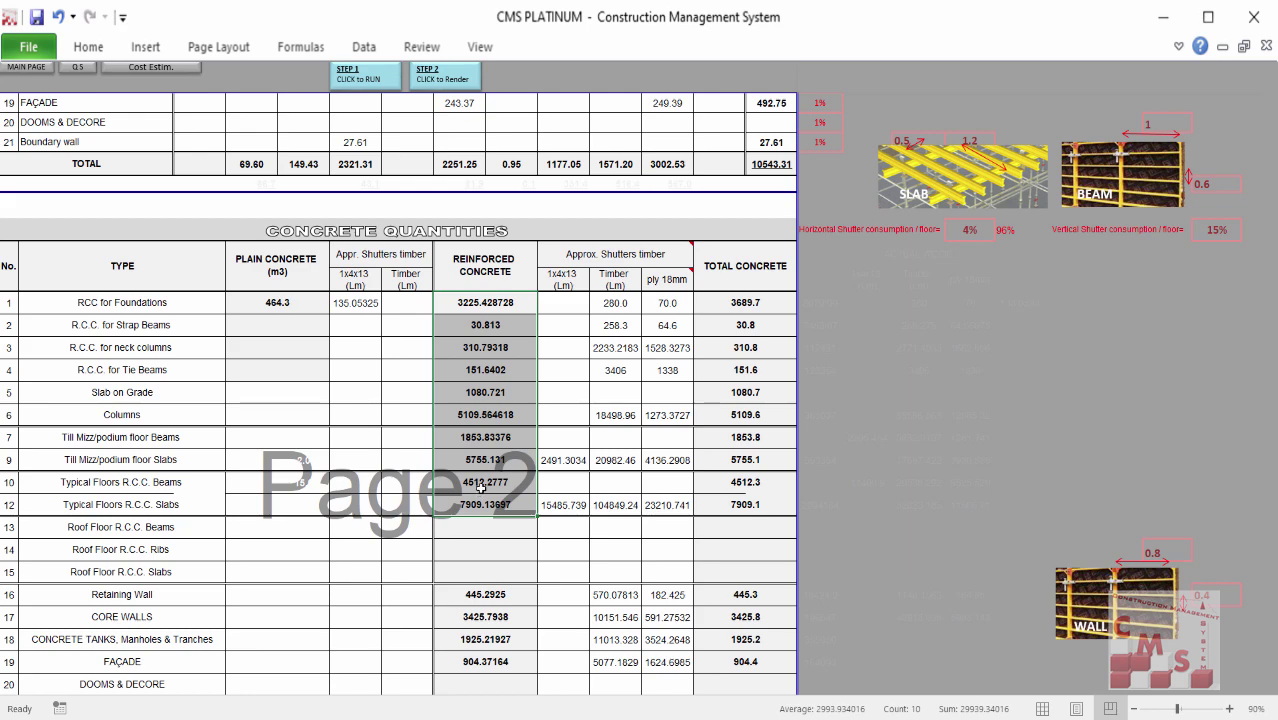
{"action": "left_click_drag", "start_coordinate": [615, 253], "coordinate": [615, 640]}
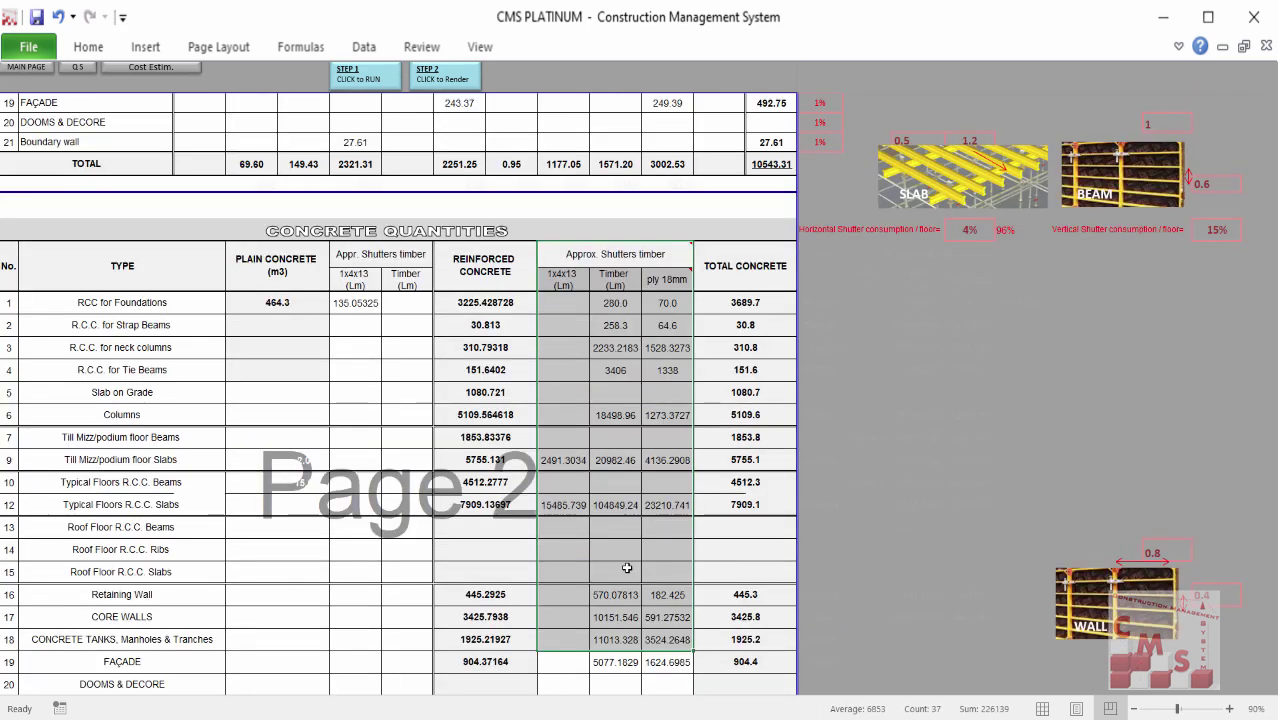
{"action": "key", "text": "ctrl+shift+Down"}
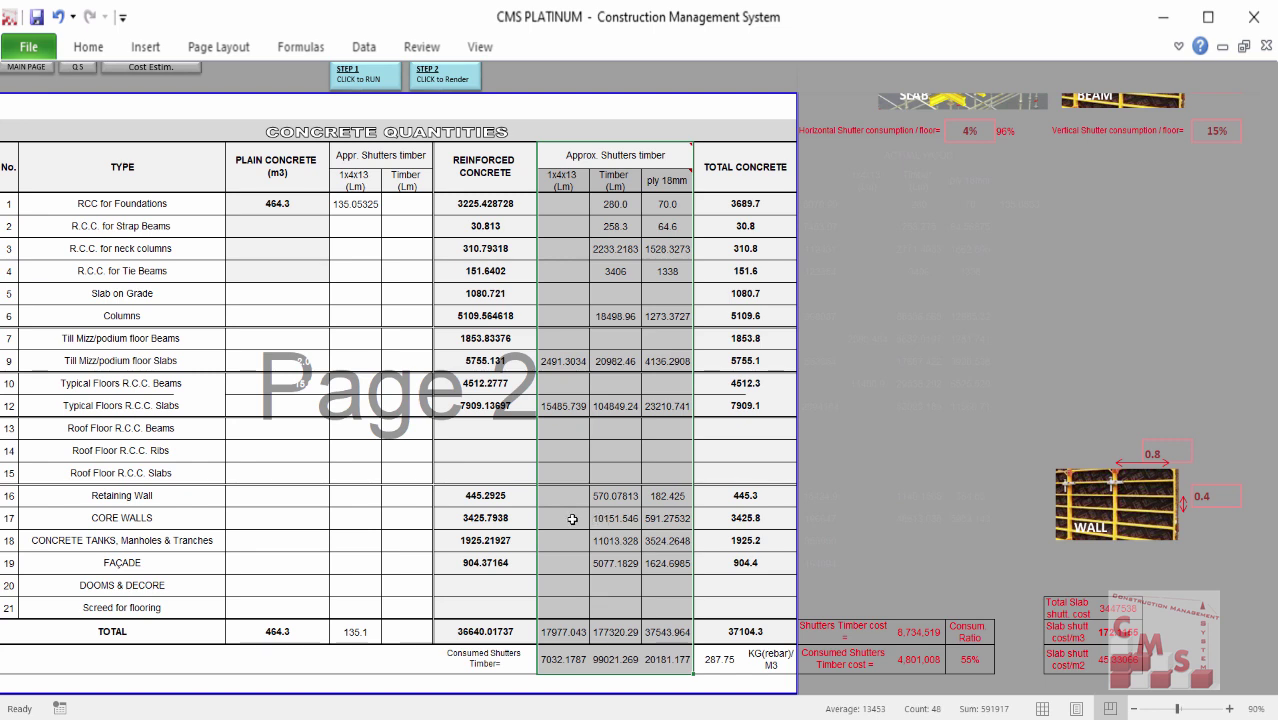
Step: Return to the Quantities Surveying menu and open the Block Works sheet under Masonry Works
{"action": "left_click", "coordinate": [77, 66]}
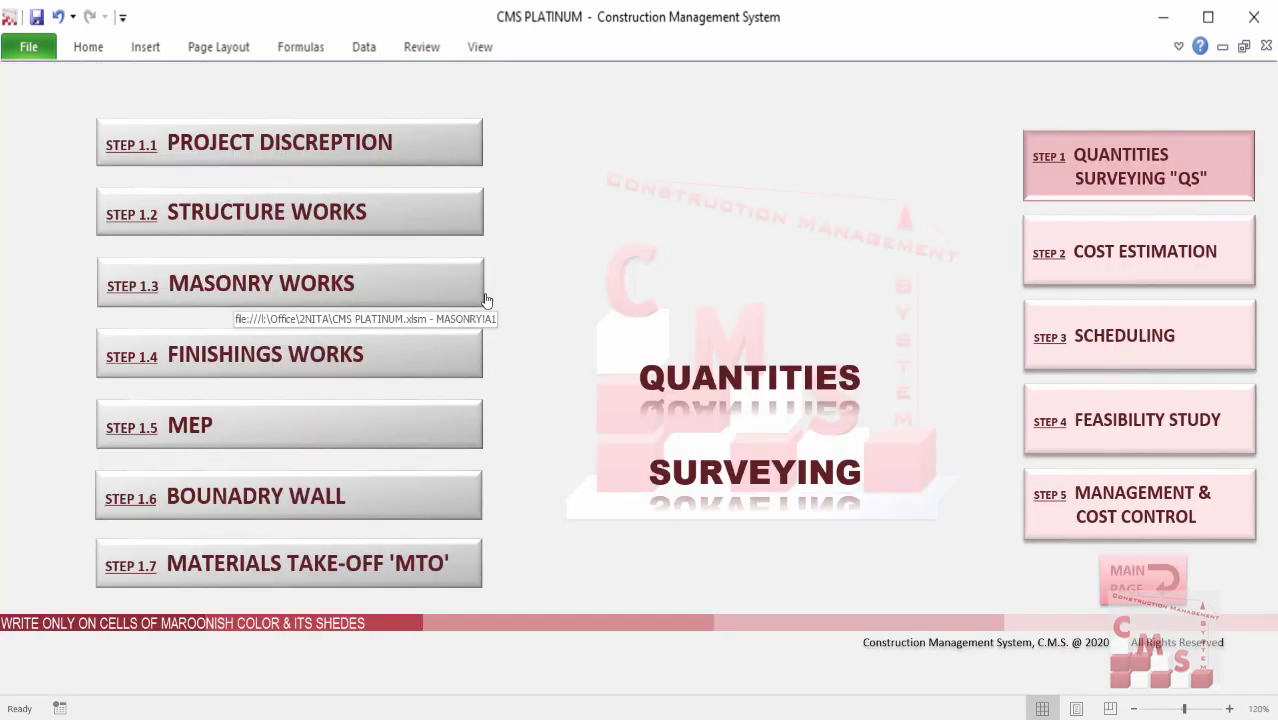
{"action": "left_click", "coordinate": [440, 297]}
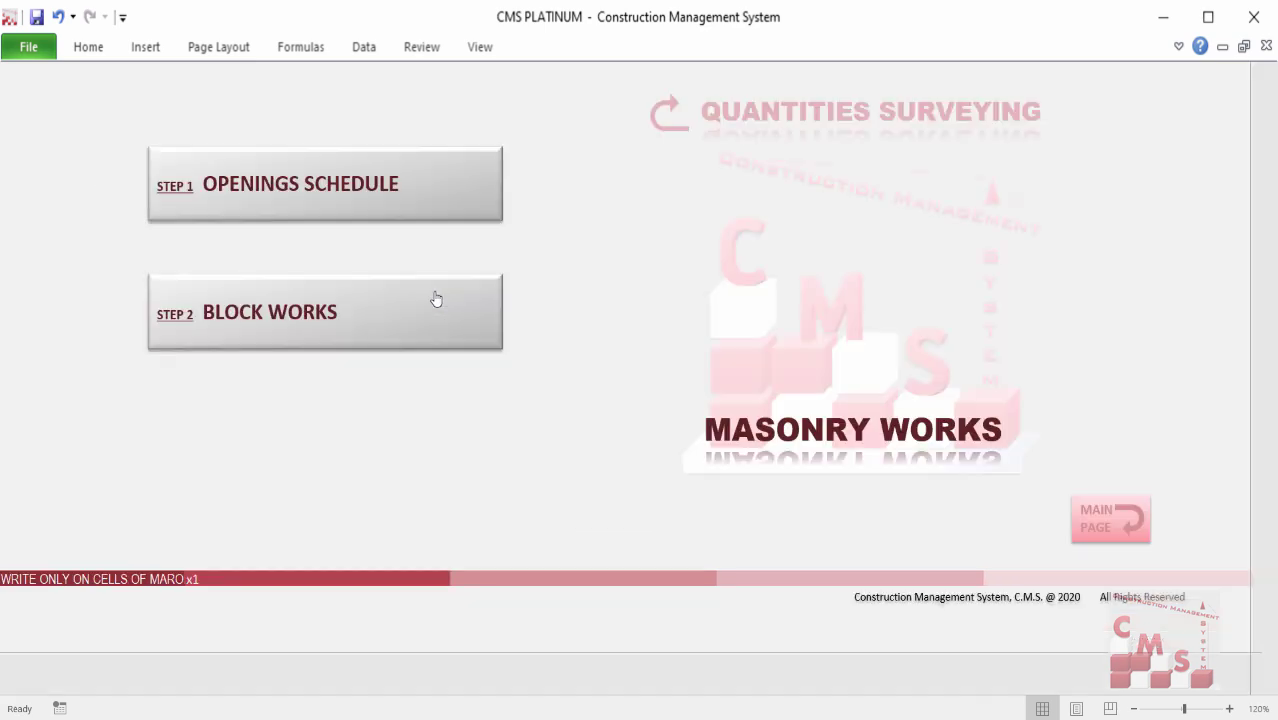
{"action": "left_click", "coordinate": [436, 298]}
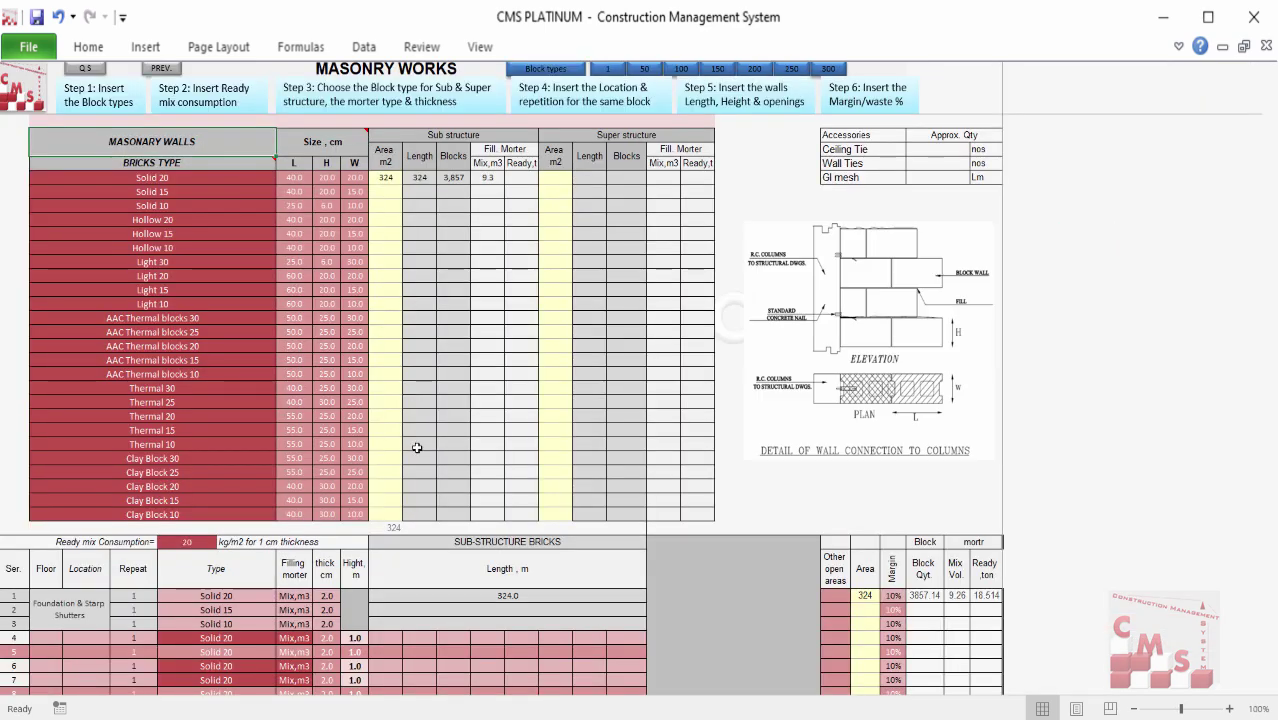
Step: Enter a wall length of 200 m for the Hollow 20 blocks in the first floor row
{"action": "scroll", "coordinate": [355, 494], "scroll_direction": "down", "scroll_amount": 4}
{"action": "scroll", "coordinate": [355, 494], "scroll_direction": "down", "scroll_amount": 3}
{"action": "left_click", "coordinate": [248, 581]}
{"action": "left_click", "coordinate": [355, 579]}
{"action": "key", "text": "Tab"}
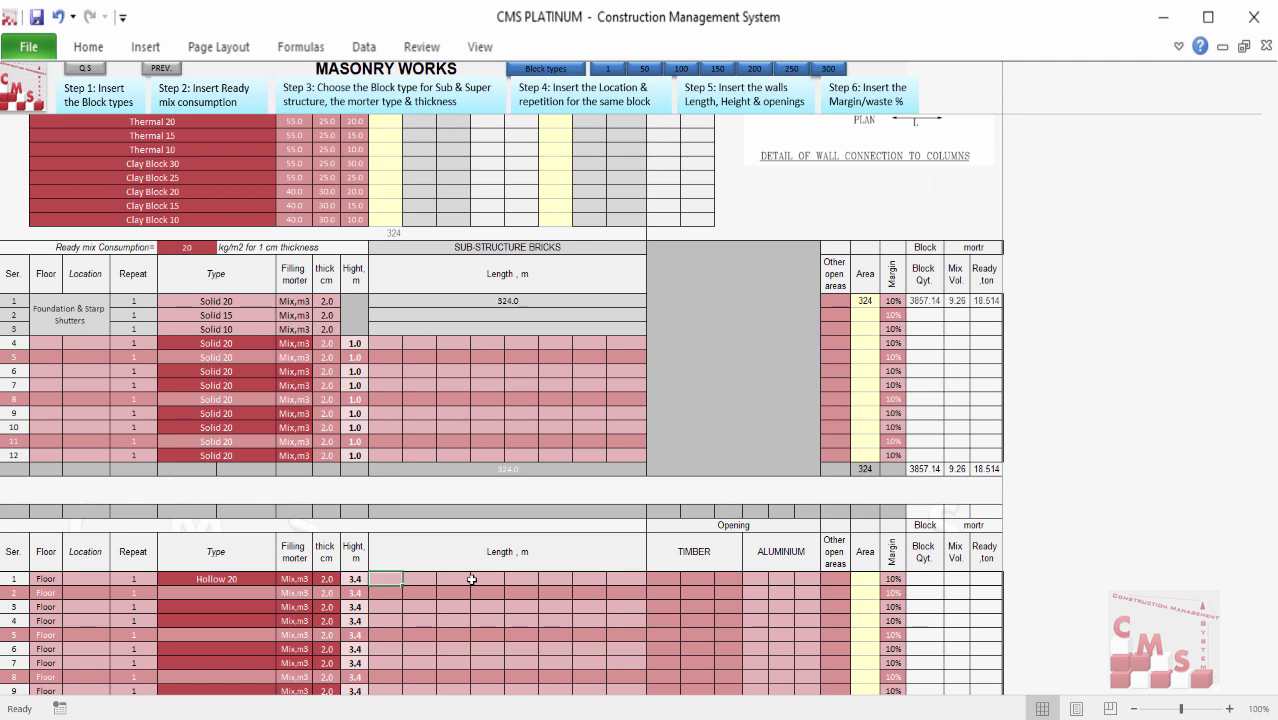
{"action": "type", "text": "200"}
{"action": "key", "text": "Return"}
Step: Set the second super-structure floor row to AAC Thermal blocks 30 and enter a wall length of 250 m
{"action": "left_click", "coordinate": [268, 592]}
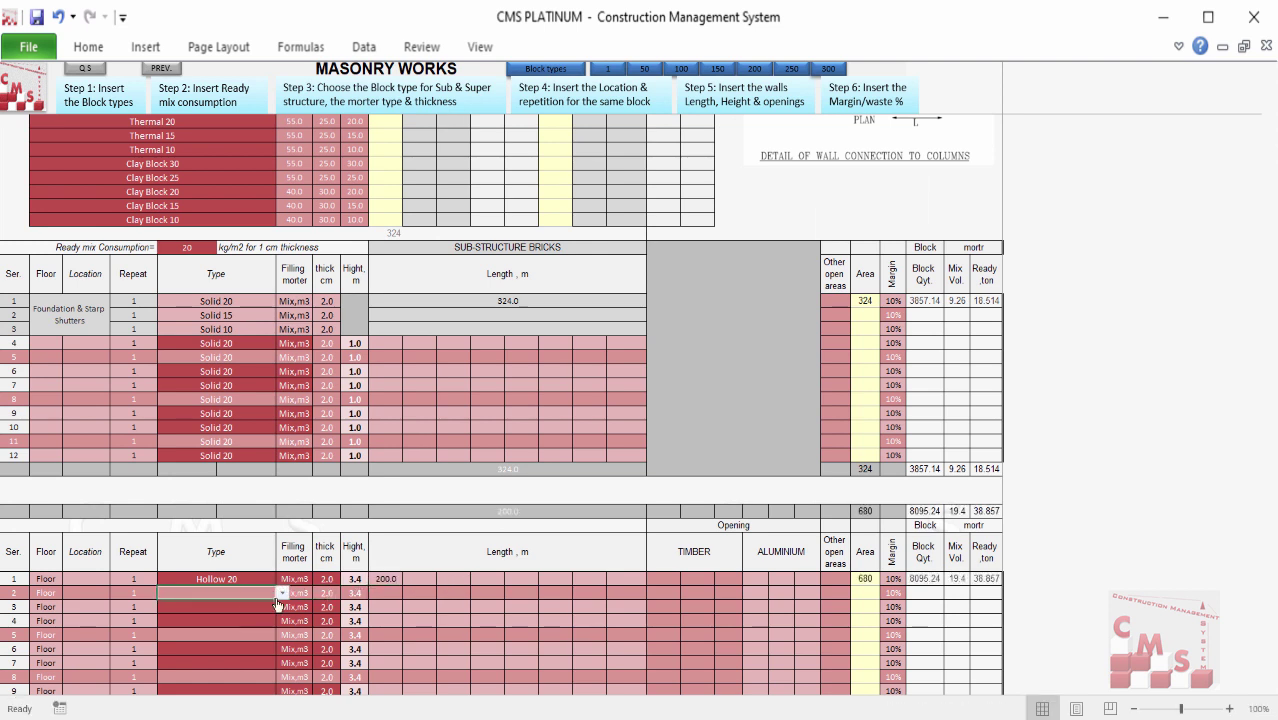
{"action": "left_click", "coordinate": [281, 594]}
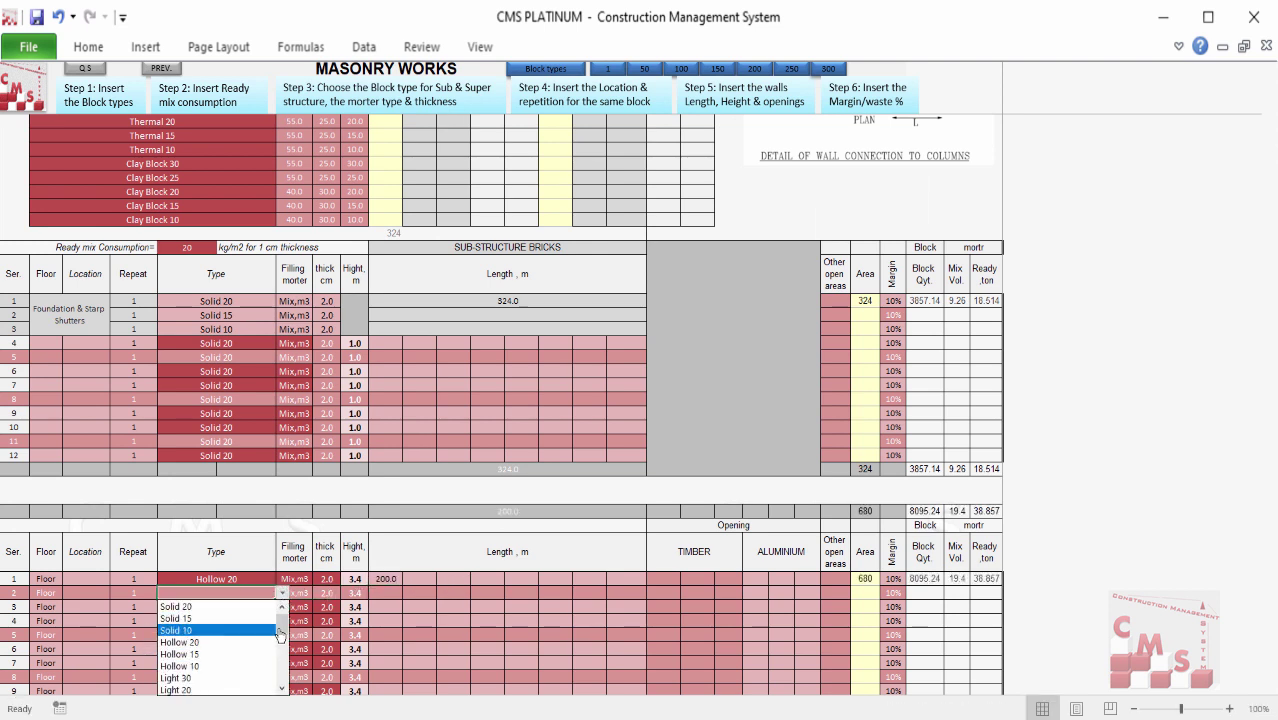
{"action": "scroll", "coordinate": [280, 636], "scroll_direction": "down", "scroll_amount": 3}
{"action": "left_click", "coordinate": [220, 650]}
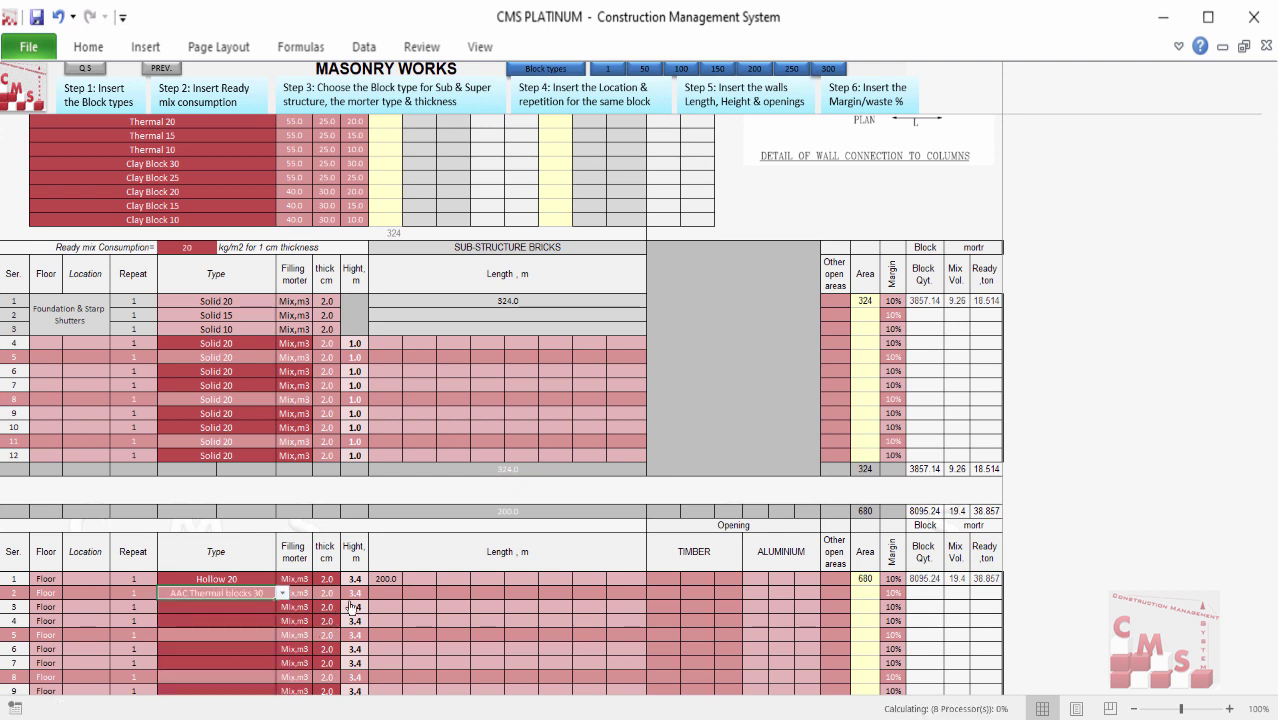
{"action": "left_click", "coordinate": [386, 592]}
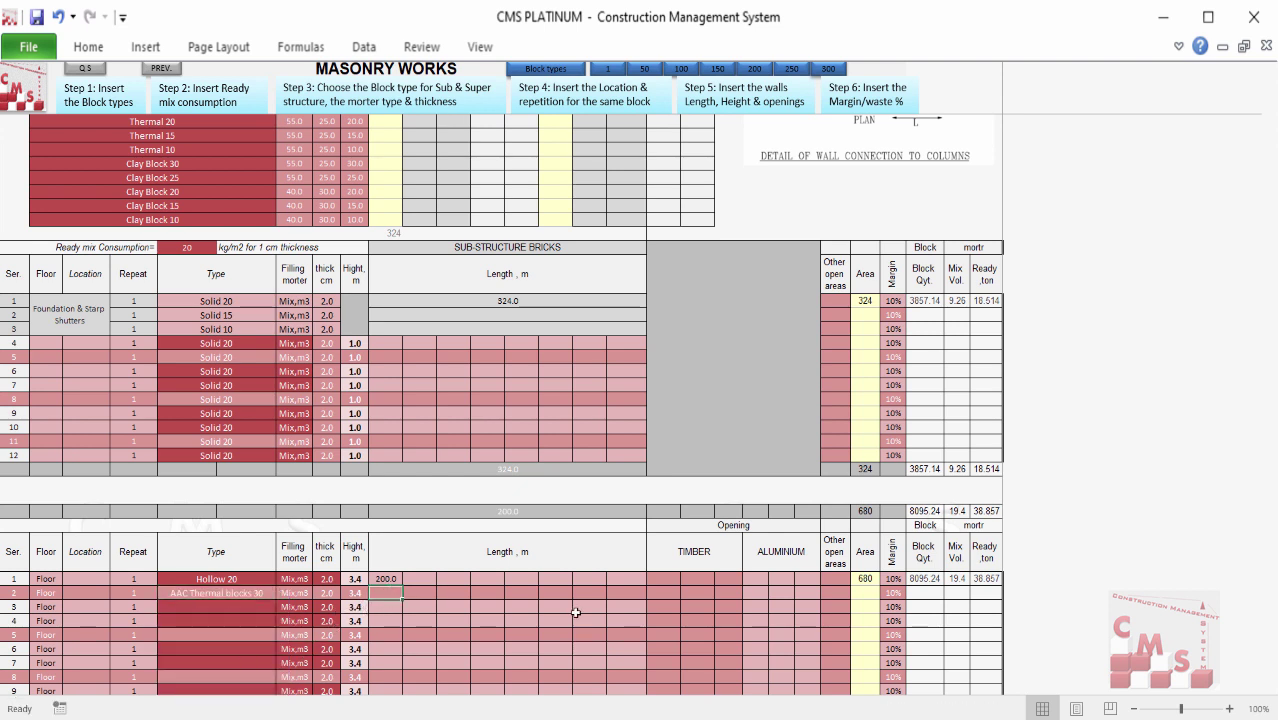
{"action": "type", "text": "250"}
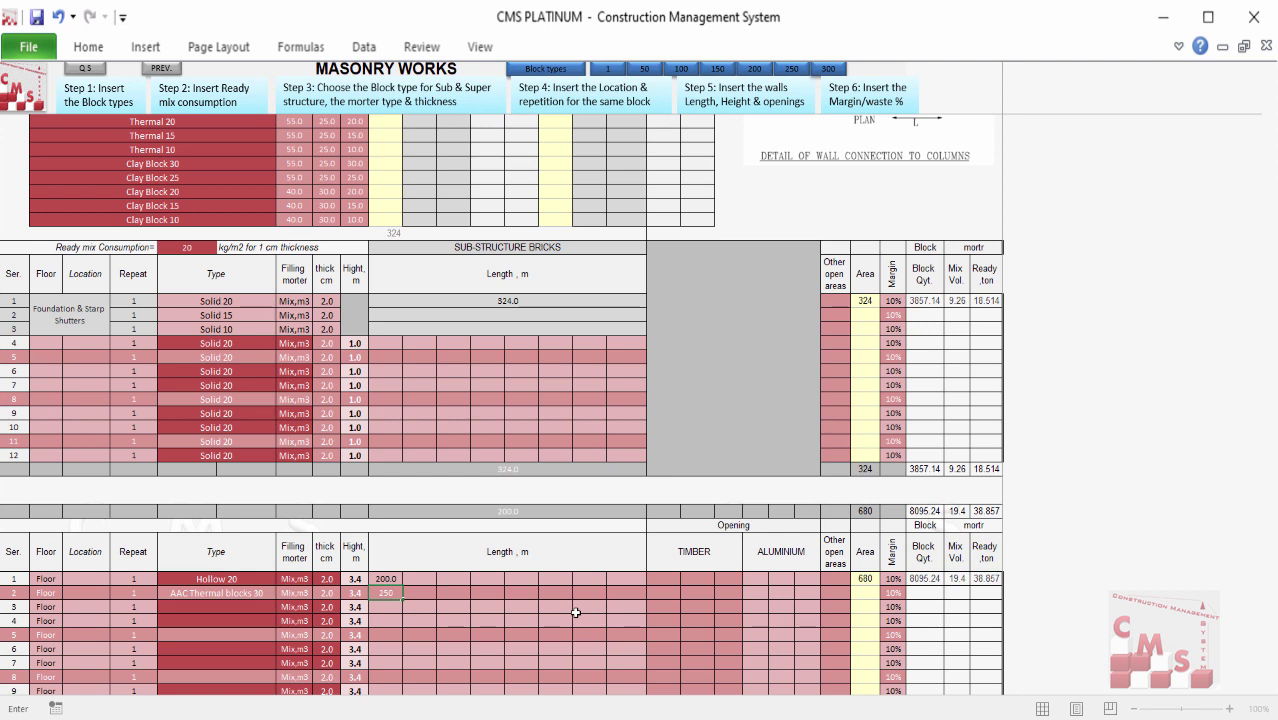
{"action": "key", "text": "Return"}
Step: Set the AAC Thermal blocks 30 row's repeat to 10 and its filling mortar to Ready,t
{"action": "type", "text": "10"}
{"action": "key", "text": "Return"}
{"action": "left_click", "coordinate": [293, 594]}
{"action": "left_click", "coordinate": [318, 593]}
{"action": "left_click", "coordinate": [300, 620]}
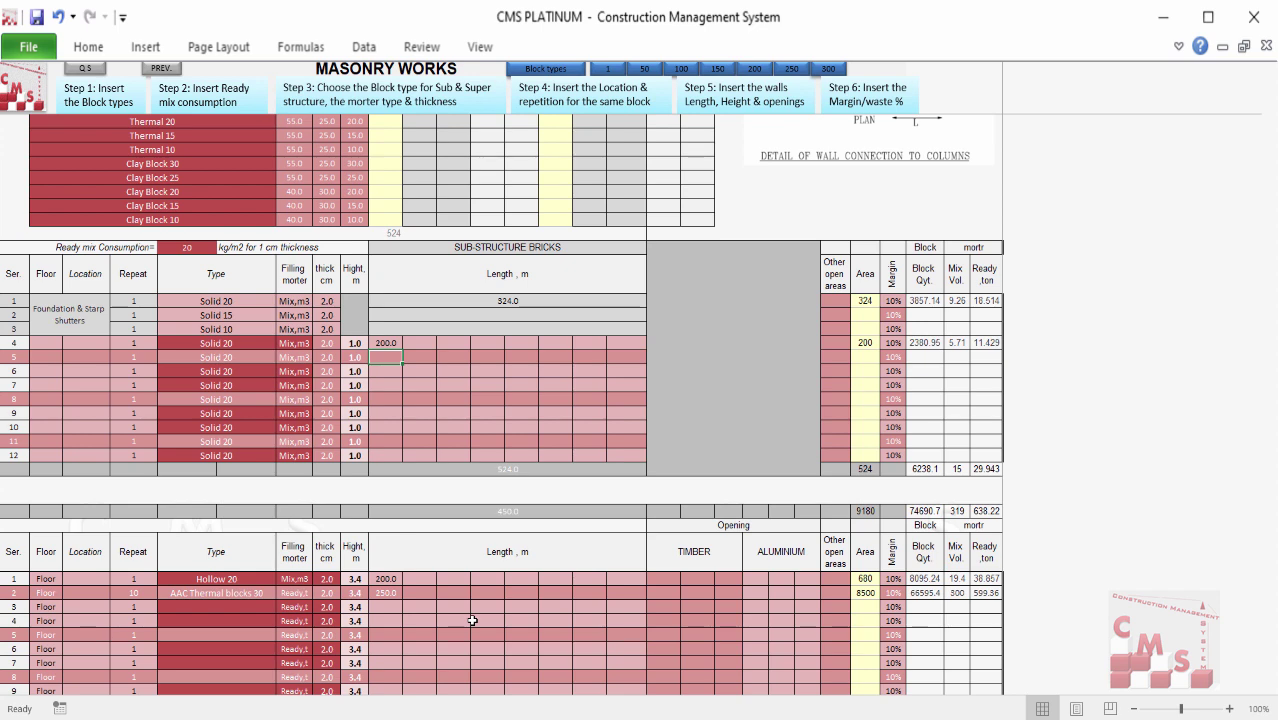
Step: Examine the masonry walls summary for sub- and super-structure areas, block counts and filling mortar by block type
{"action": "scroll", "coordinate": [472, 621], "scroll_direction": "up", "scroll_amount": 7}
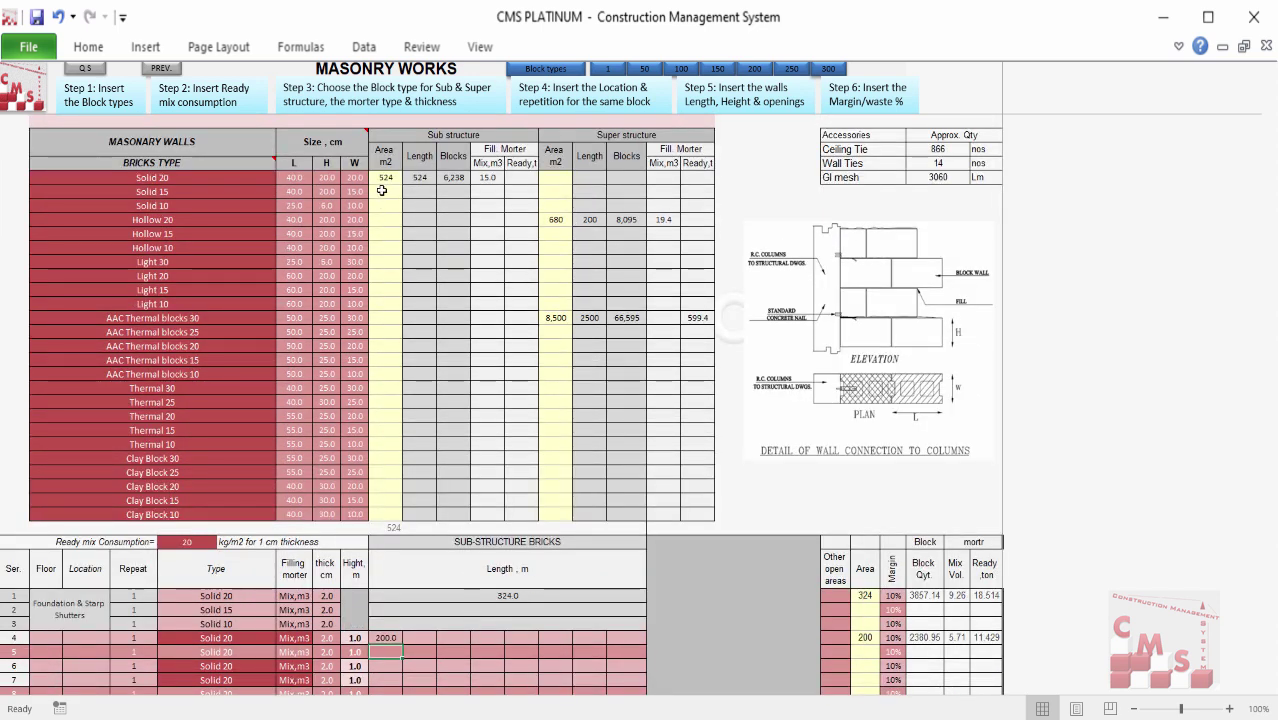
{"action": "left_click", "coordinate": [385, 177]}
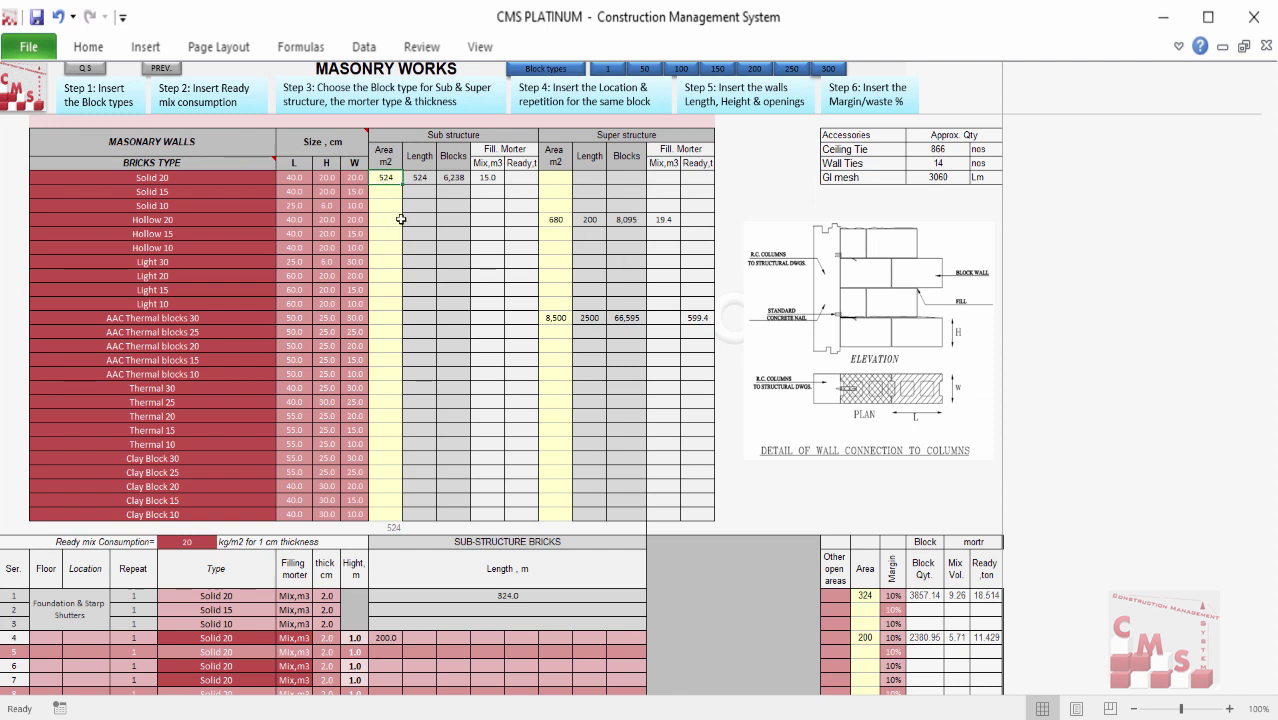
{"action": "left_click", "coordinate": [452, 190]}
{"action": "left_click", "coordinate": [489, 176]}
{"action": "left_click", "coordinate": [555, 219]}
{"action": "left_click", "coordinate": [555, 317]}
{"action": "left_click", "coordinate": [697, 317]}
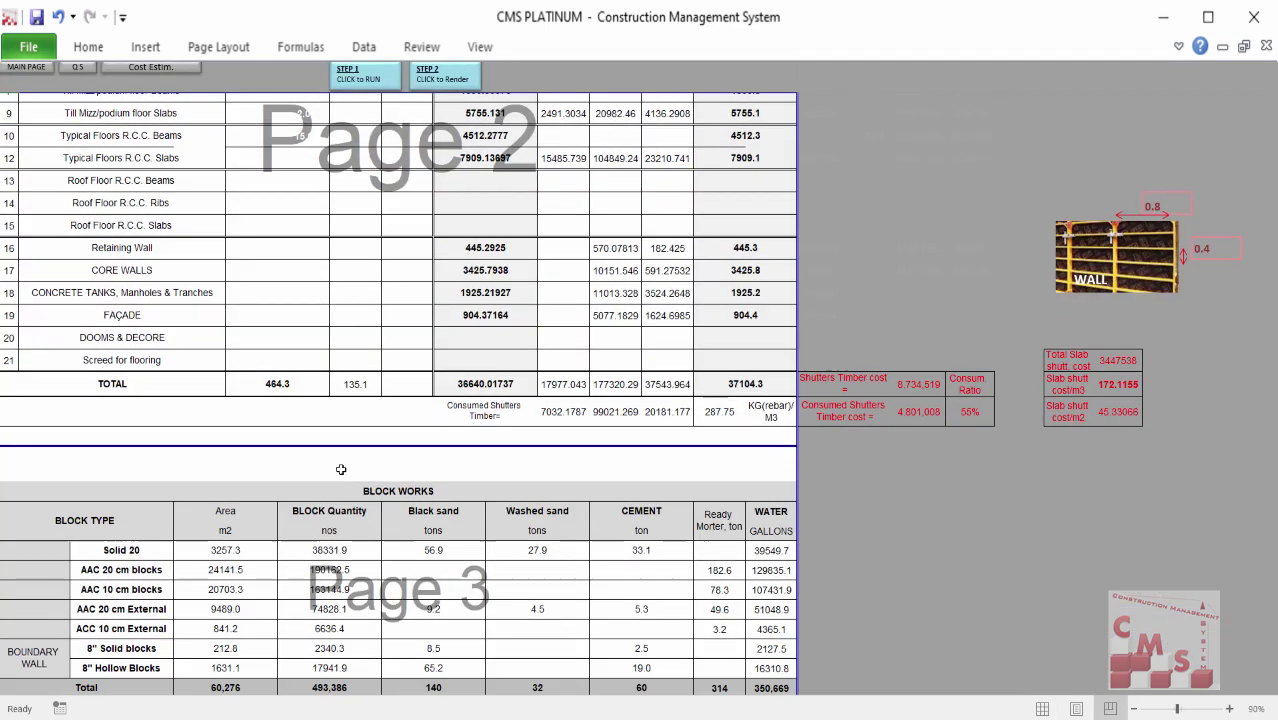
Step: Examine the materials take-off's Block Works table, covering areas, block quantities, black and washed sand, cement and ready mortar
{"action": "scroll", "coordinate": [341, 469], "scroll_direction": "down", "scroll_amount": 1}
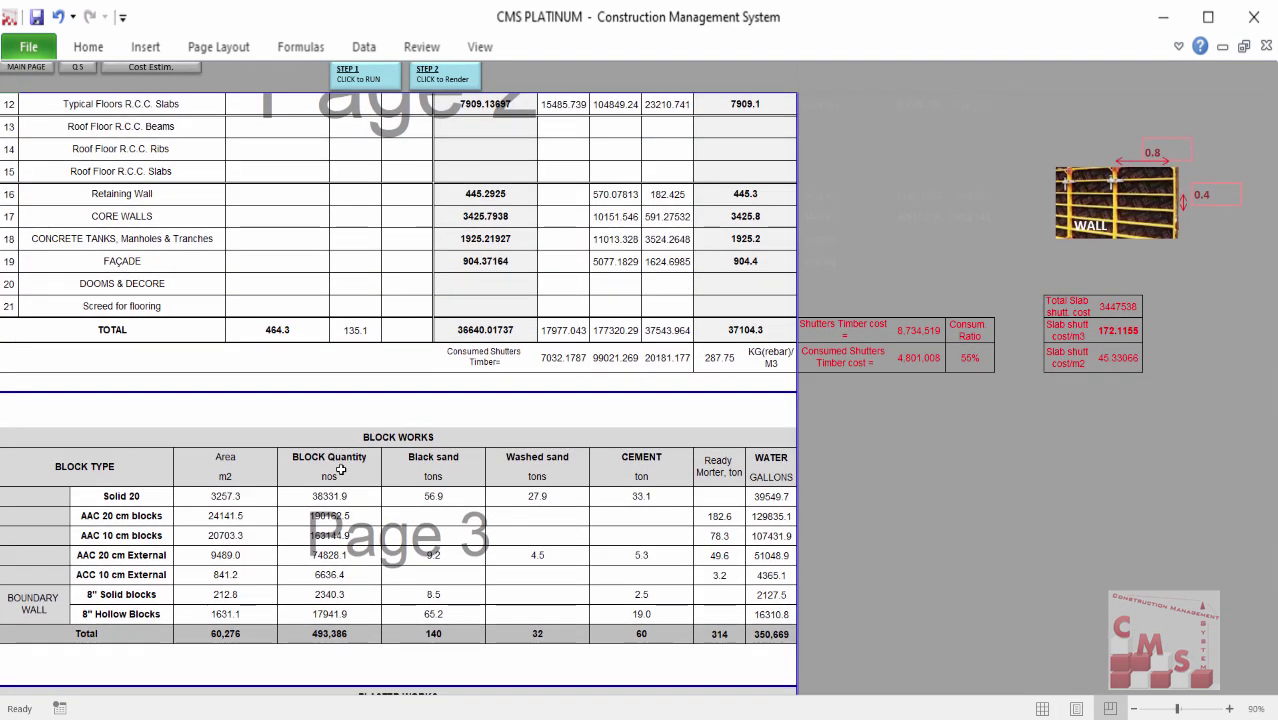
{"action": "left_click", "coordinate": [107, 517]}
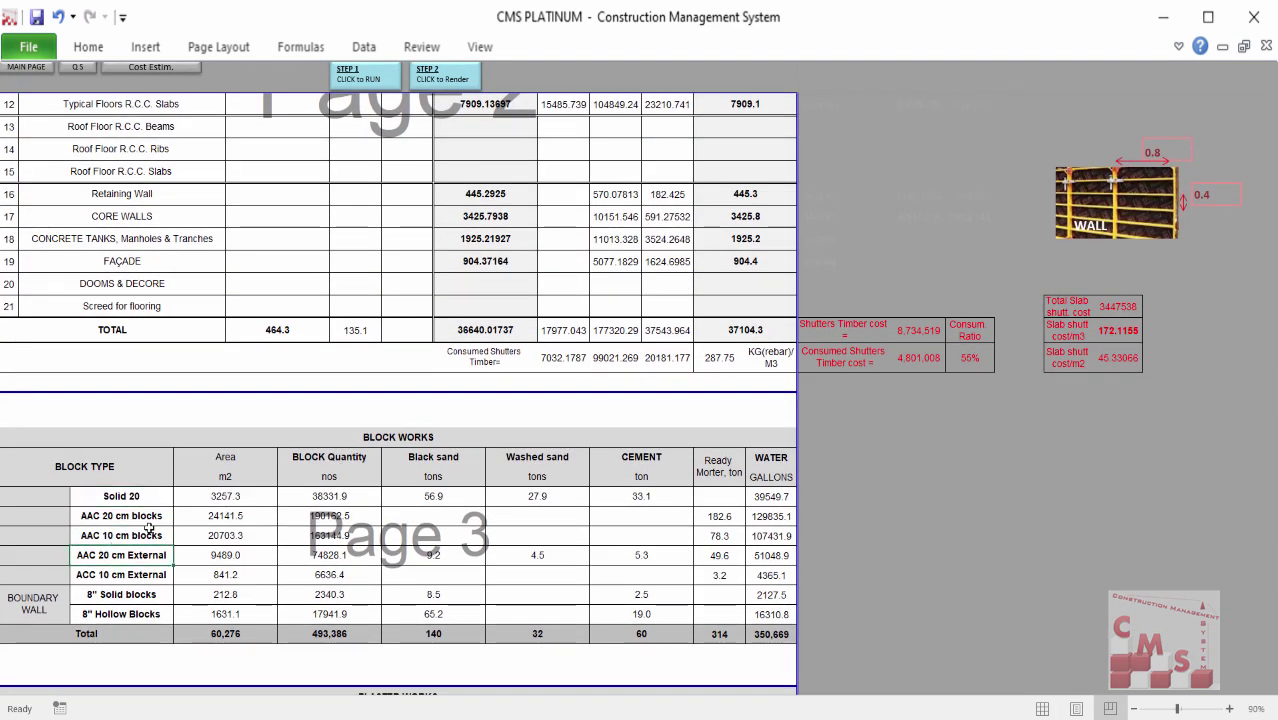
{"action": "left_click_drag", "start_coordinate": [215, 496], "coordinate": [215, 597]}
{"action": "left_click_drag", "start_coordinate": [360, 496], "coordinate": [352, 595]}
{"action": "left_click", "coordinate": [444, 494]}
{"action": "left_click", "coordinate": [537, 496]}
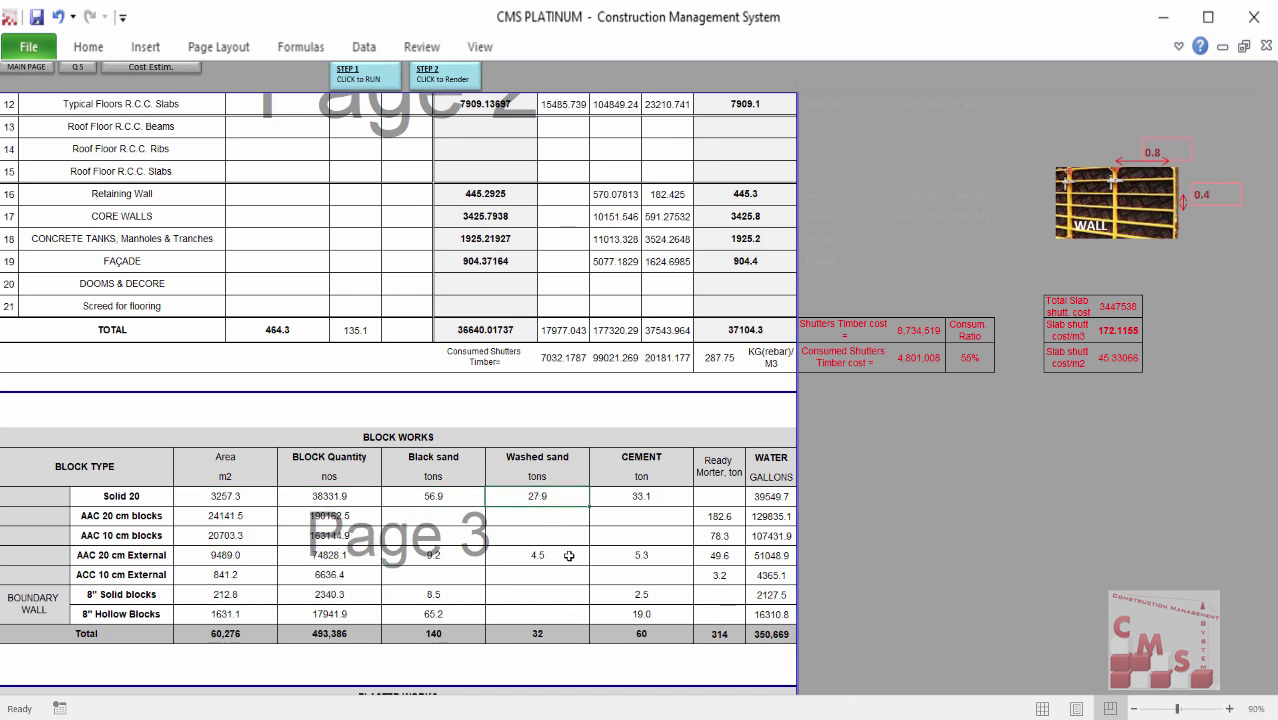
{"action": "left_click_drag", "start_coordinate": [433, 496], "coordinate": [560, 556]}
{"action": "left_click_drag", "start_coordinate": [712, 496], "coordinate": [718, 614]}
{"action": "left_click_drag", "start_coordinate": [425, 496], "coordinate": [606, 603]}
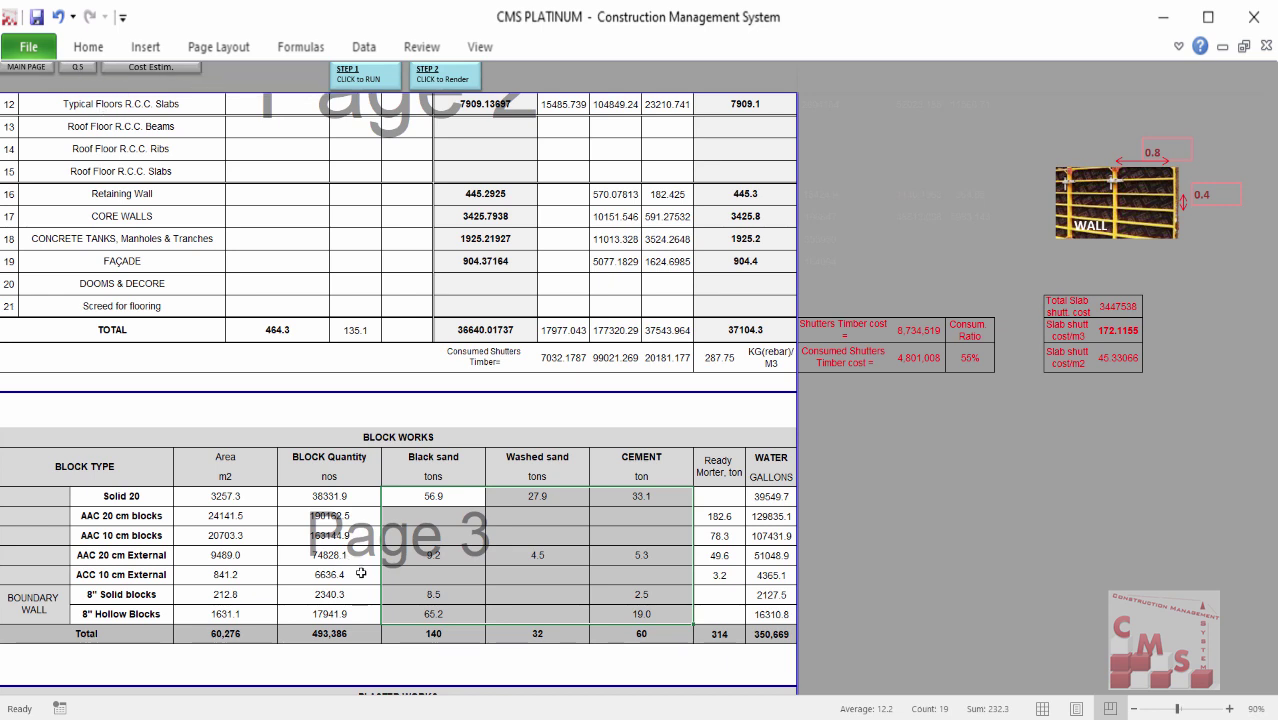
Step: Open the Internal Finishing sheet under Finishings Works and set the wall plastering of finishing type 1 to SHOOT PLASTER
{"action": "left_click", "coordinate": [30, 67]}
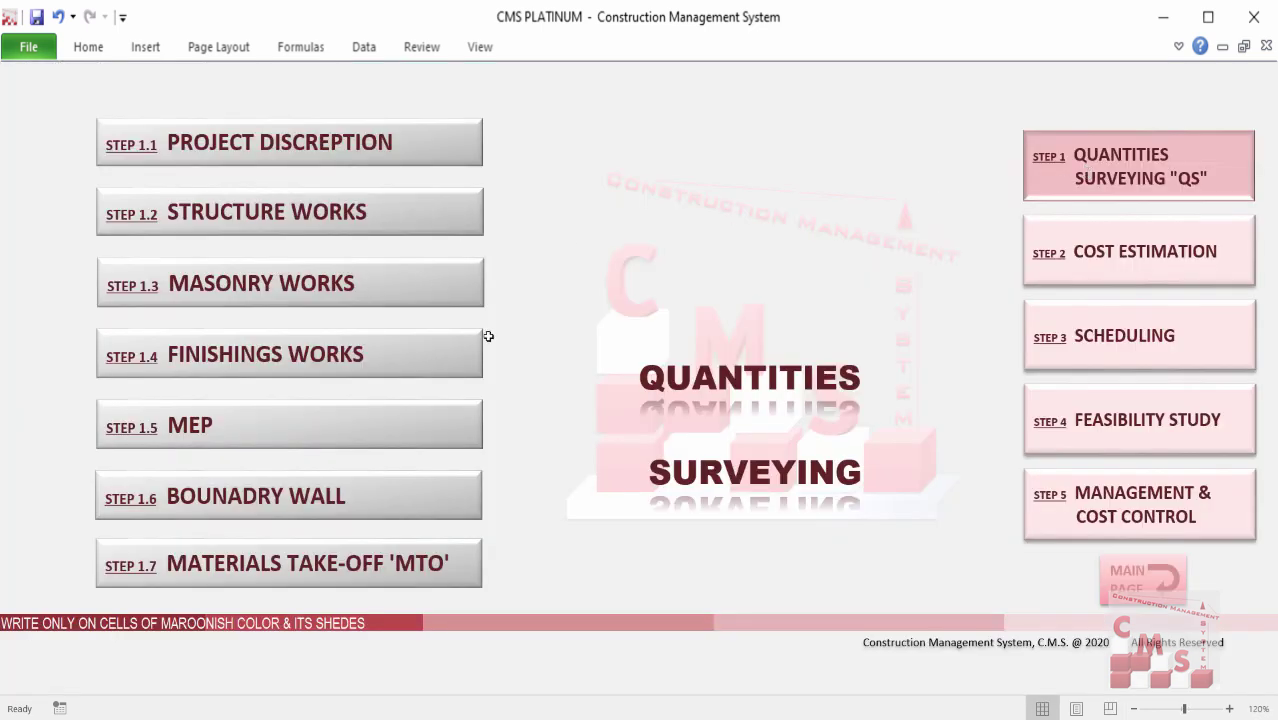
{"action": "left_click", "coordinate": [448, 362]}
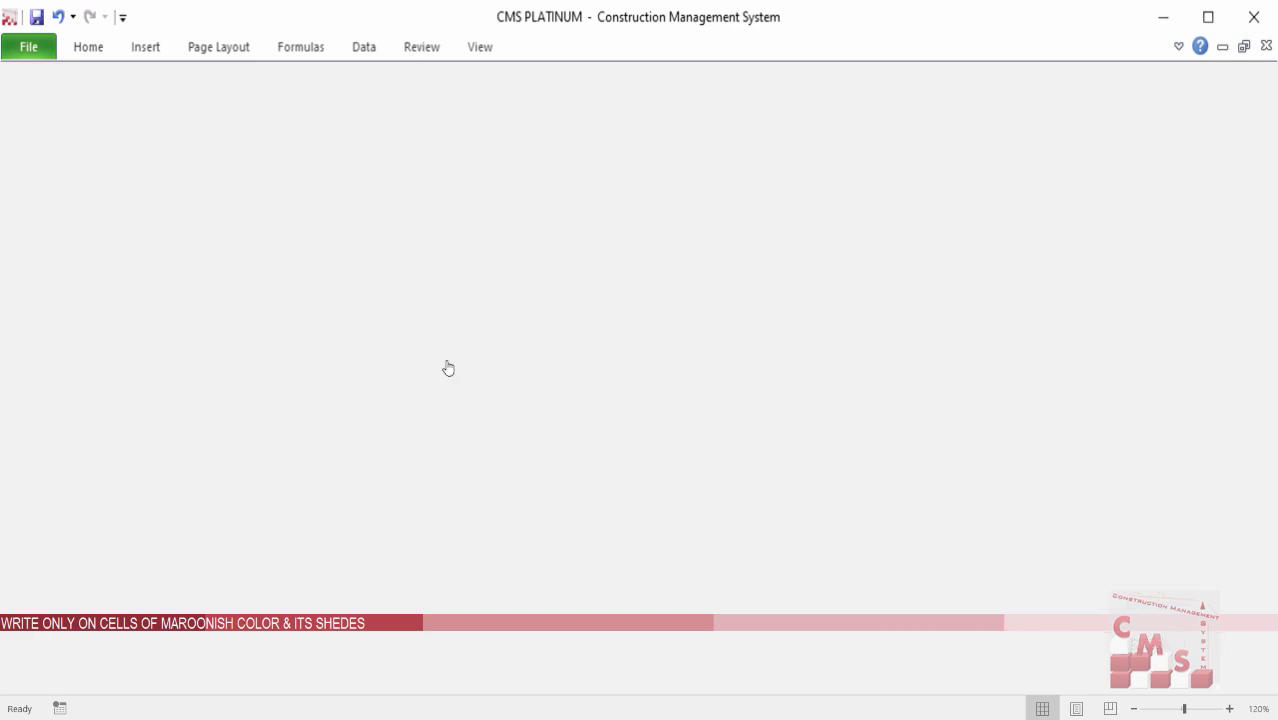
{"action": "left_click", "coordinate": [402, 140]}
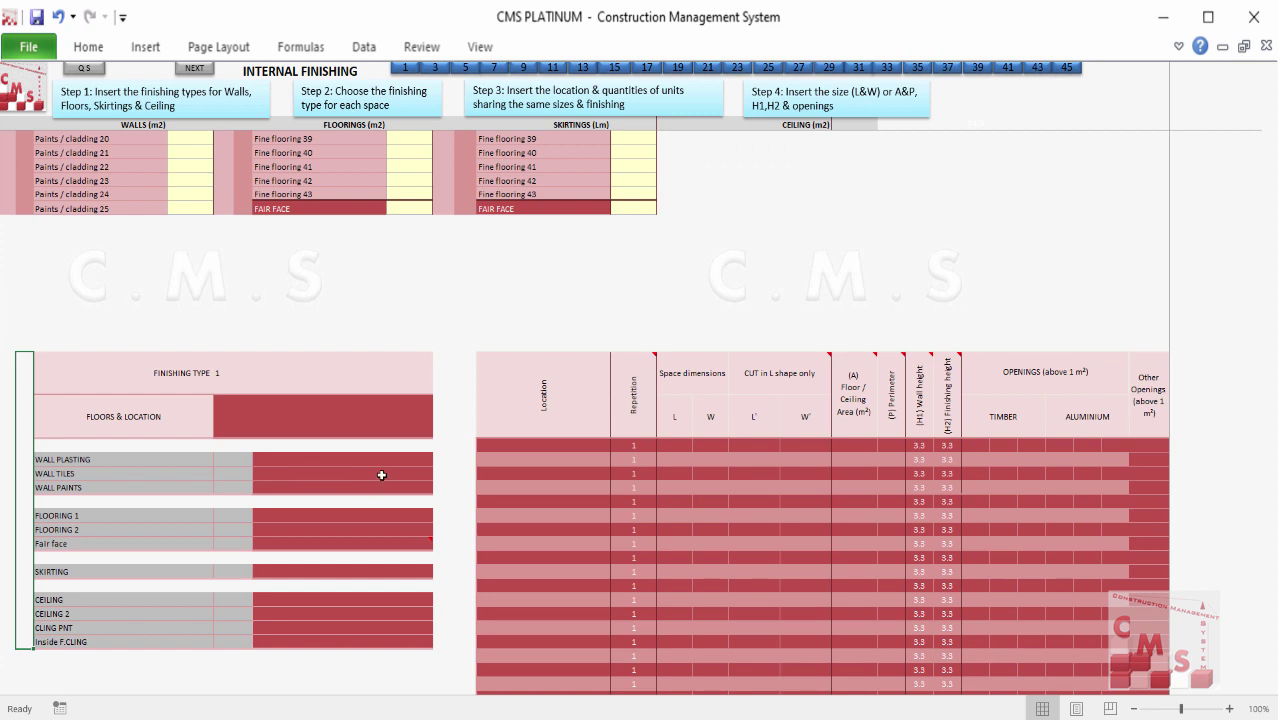
{"action": "left_click", "coordinate": [439, 459]}
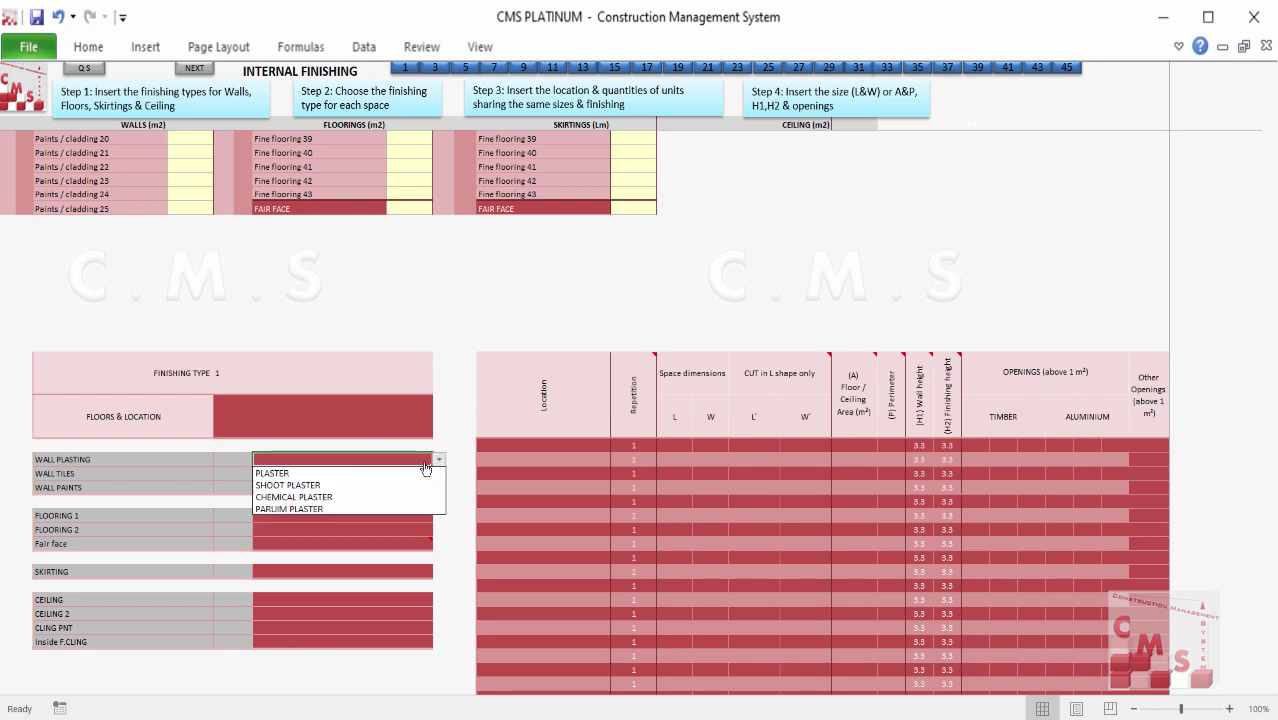
{"action": "left_click", "coordinate": [360, 485]}
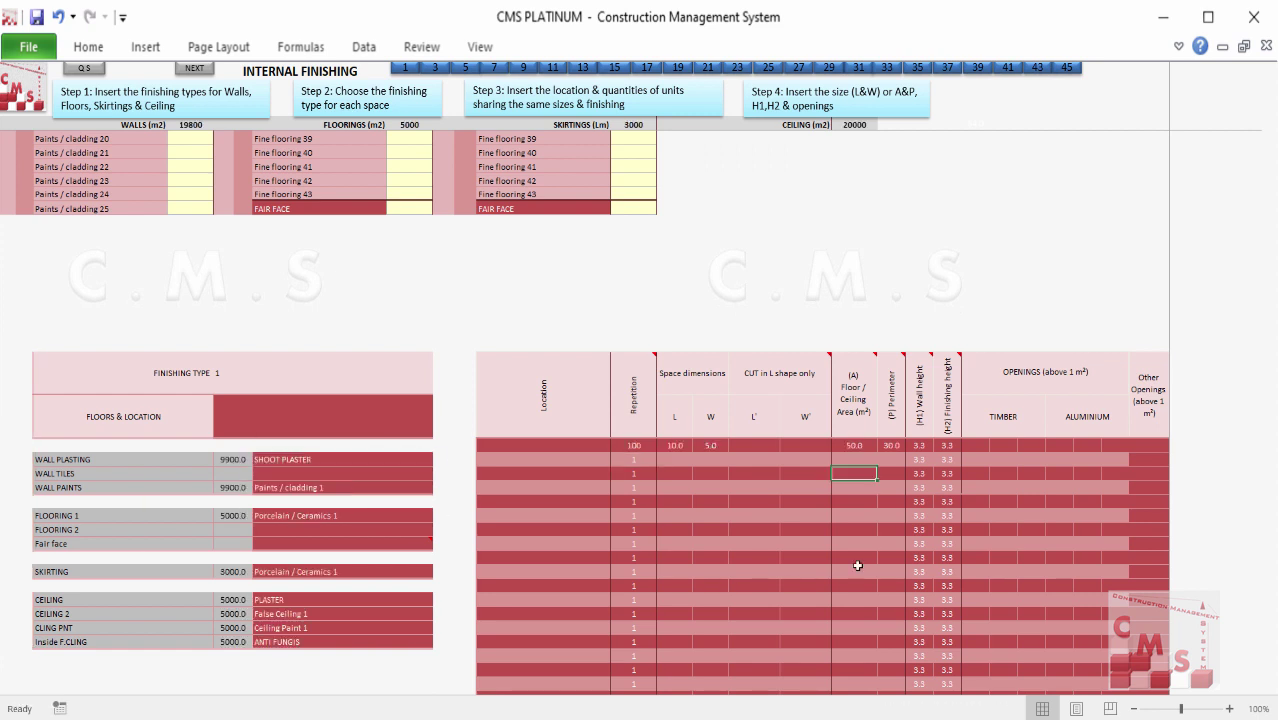
Step: Examine the internal finishing quantities by type for walls, floorings, skirtings, ceiling plaster and false ceiling
{"action": "scroll", "coordinate": [659, 465], "scroll_direction": "up", "scroll_amount": 20}
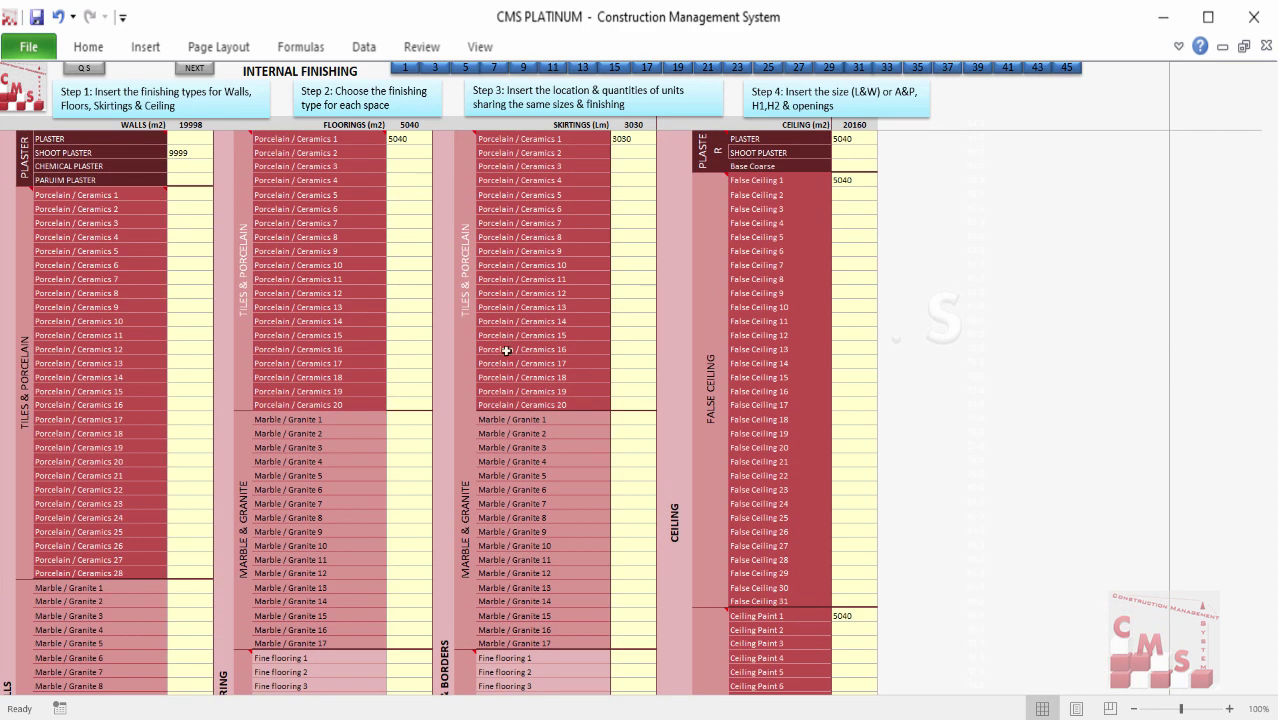
{"action": "left_click", "coordinate": [178, 155]}
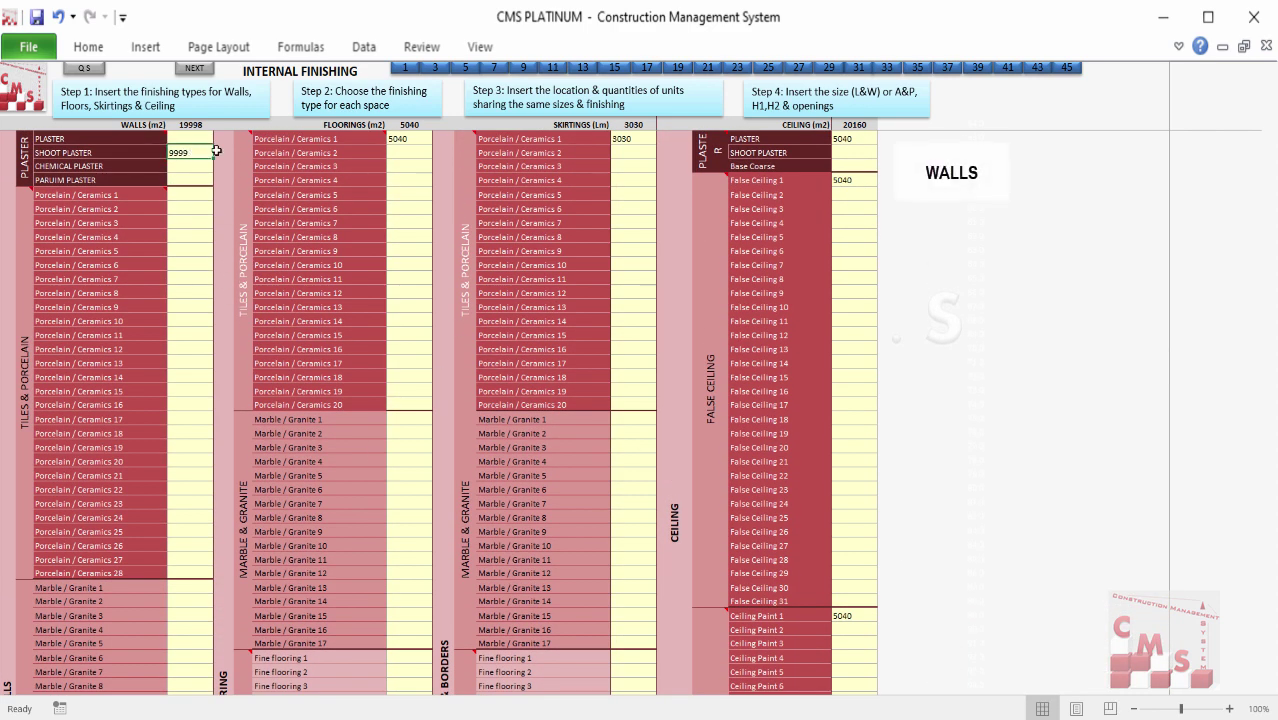
{"action": "left_click", "coordinate": [414, 141]}
{"action": "left_click", "coordinate": [623, 142]}
{"action": "left_click", "coordinate": [866, 140]}
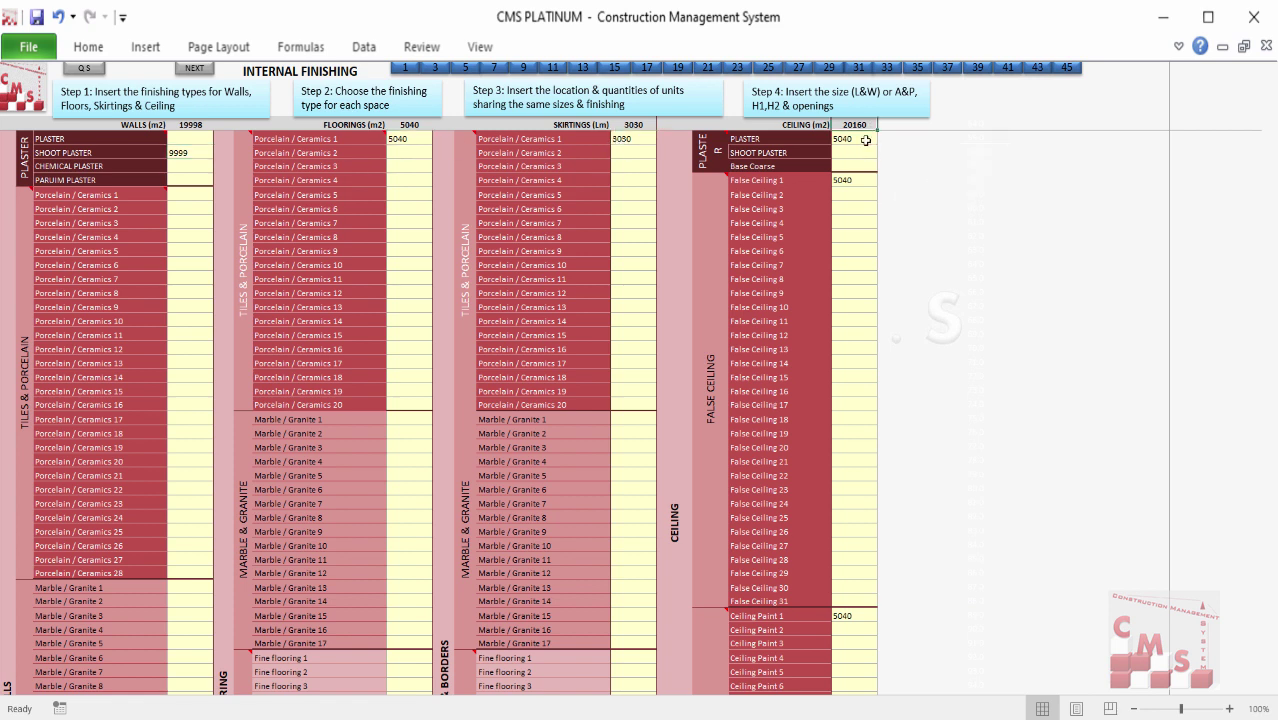
{"action": "left_click", "coordinate": [853, 179]}
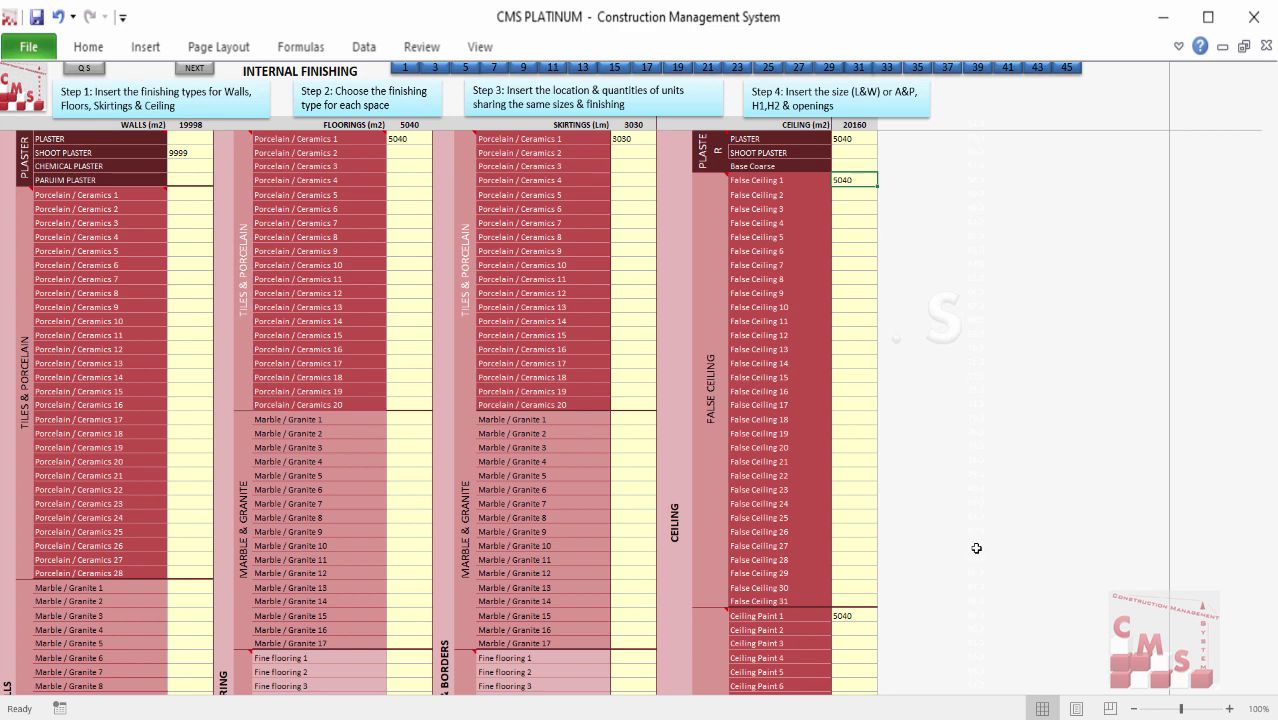
Step: Examine the rough flooring section of the take-off's Finishing Works table, covering areas, sand, cement, ready mortar and water
{"action": "scroll", "coordinate": [537, 528], "scroll_direction": "down", "scroll_amount": 6}
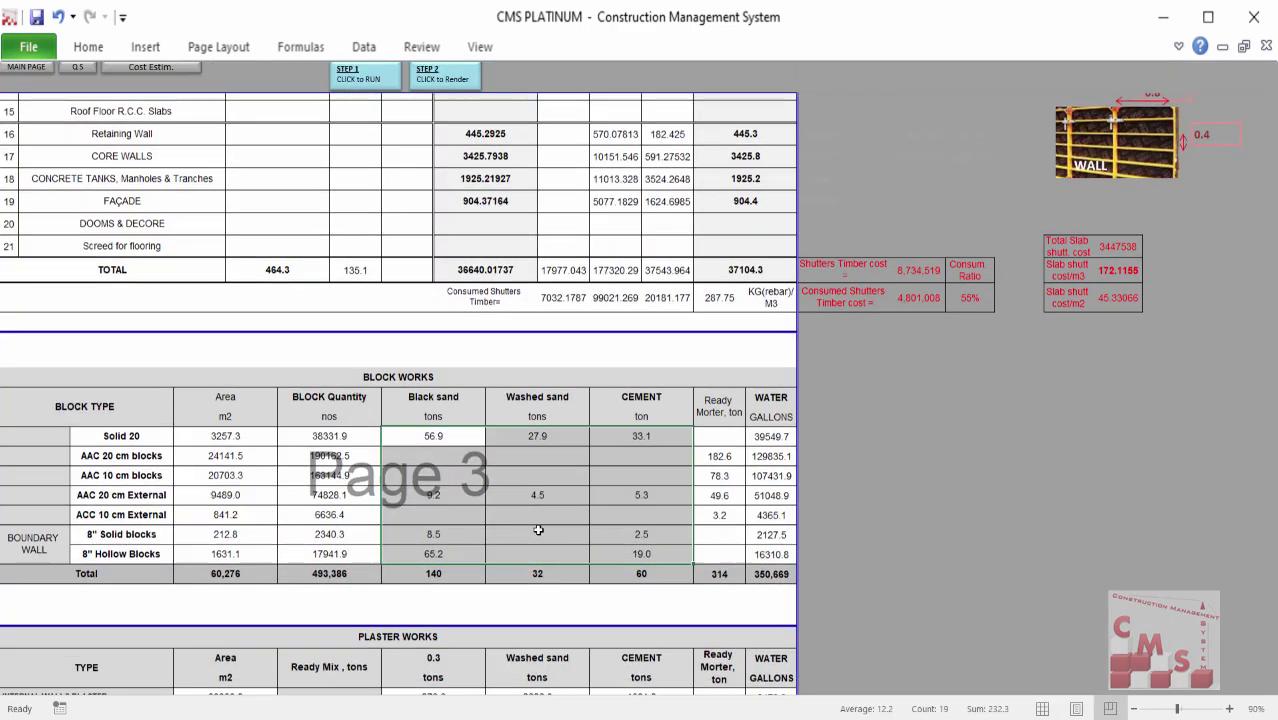
{"action": "scroll", "coordinate": [517, 460], "scroll_direction": "down", "scroll_amount": 6}
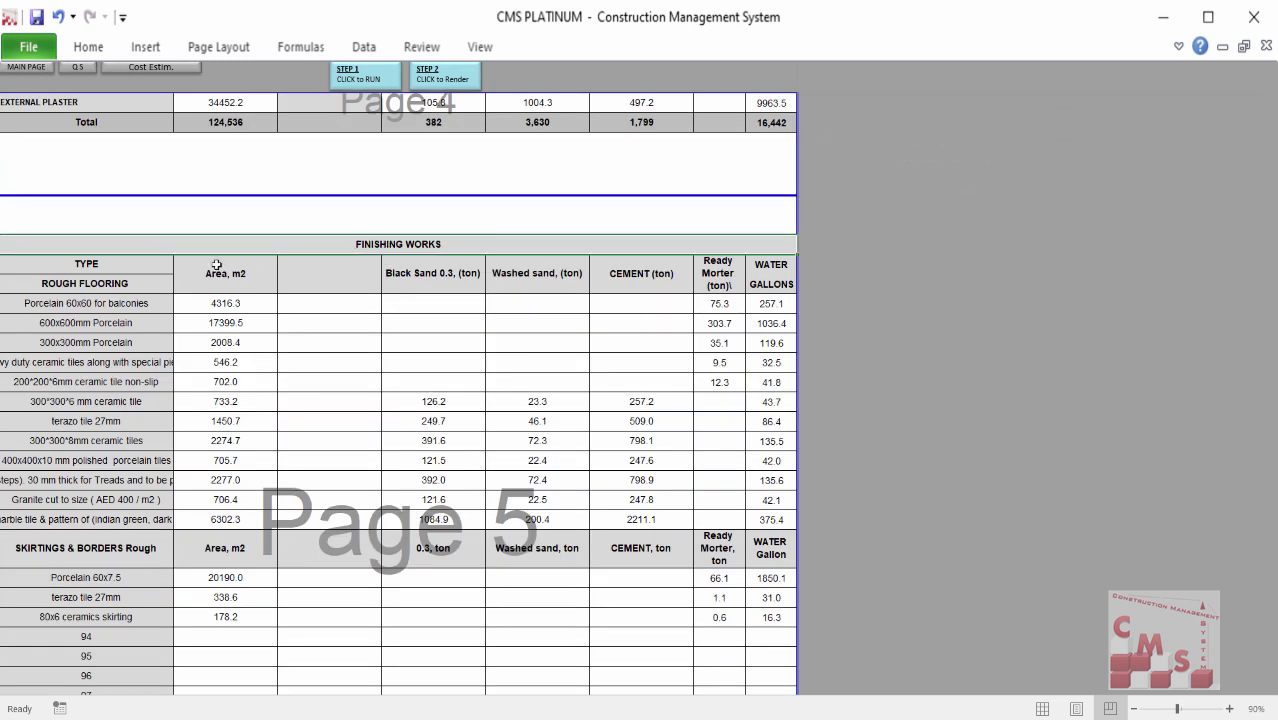
{"action": "left_click", "coordinate": [145, 283]}
{"action": "left_click", "coordinate": [50, 553]}
{"action": "left_click_drag", "start_coordinate": [216, 302], "coordinate": [194, 515]}
{"action": "left_click", "coordinate": [449, 279]}
{"action": "left_click_drag", "start_coordinate": [487, 353], "coordinate": [537, 521]}
{"action": "left_click_drag", "start_coordinate": [417, 262], "coordinate": [642, 522]}
{"action": "left_click_drag", "start_coordinate": [726, 273], "coordinate": [725, 388]}
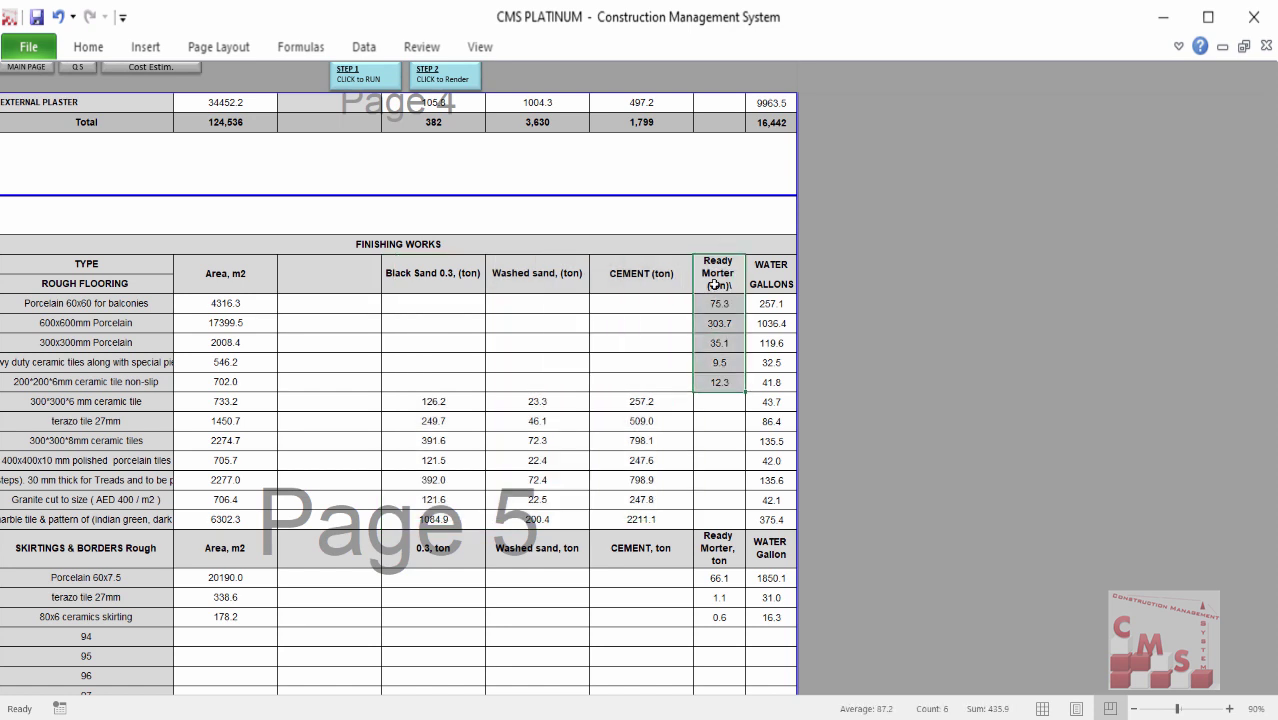
{"action": "left_click_drag", "start_coordinate": [392, 275], "coordinate": [646, 515]}
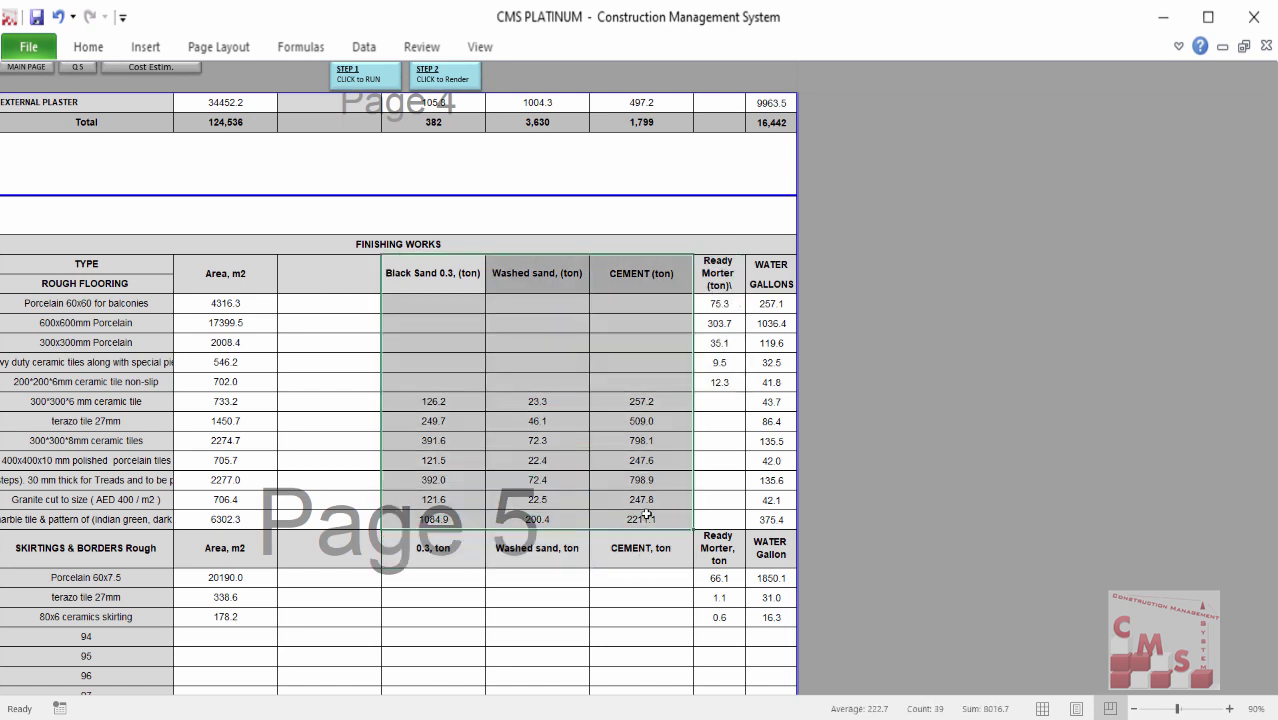
{"action": "left_click_drag", "start_coordinate": [771, 303], "coordinate": [771, 480]}
Step: Look through the skirtings and borders quantities and go back to the Plaster Works table
{"action": "scroll", "coordinate": [405, 411], "scroll_direction": "down", "scroll_amount": 1}
{"action": "scroll", "coordinate": [405, 411], "scroll_direction": "down", "scroll_amount": 2}
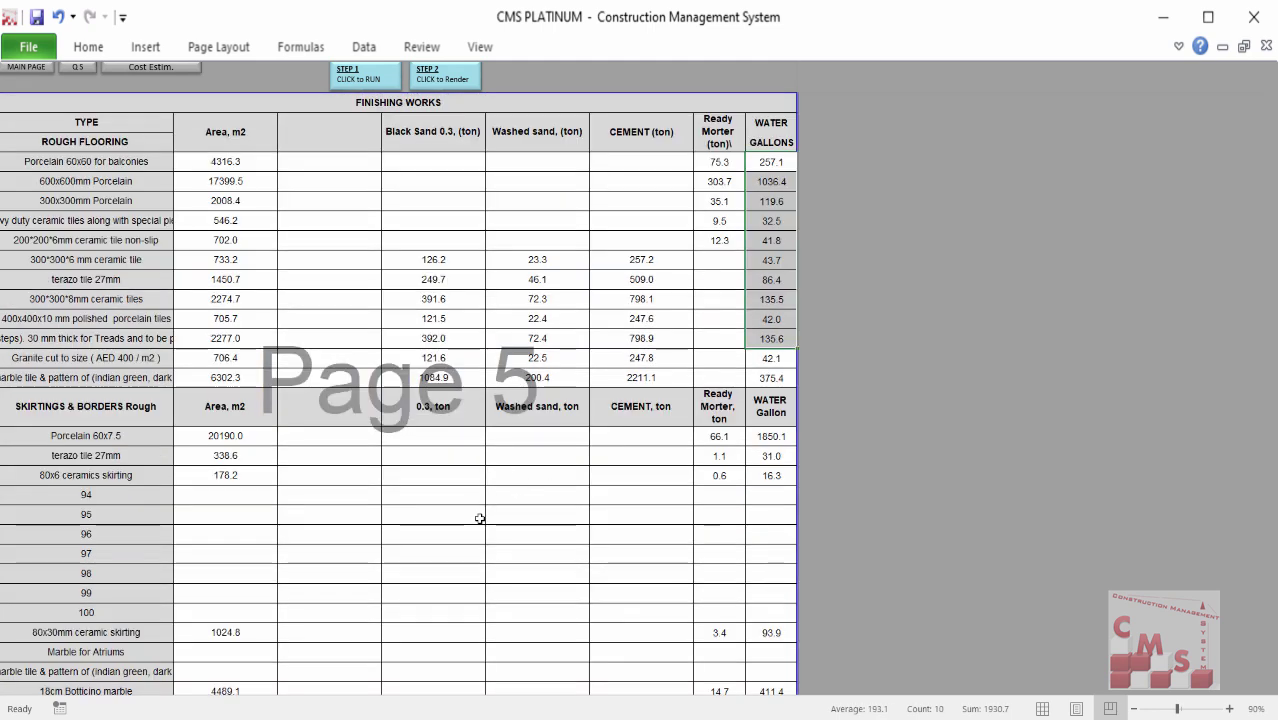
{"action": "scroll", "coordinate": [480, 517], "scroll_direction": "down", "scroll_amount": 4}
{"action": "scroll", "coordinate": [600, 555], "scroll_direction": "down", "scroll_amount": 1}
{"action": "scroll", "coordinate": [660, 540], "scroll_direction": "up", "scroll_amount": 9}
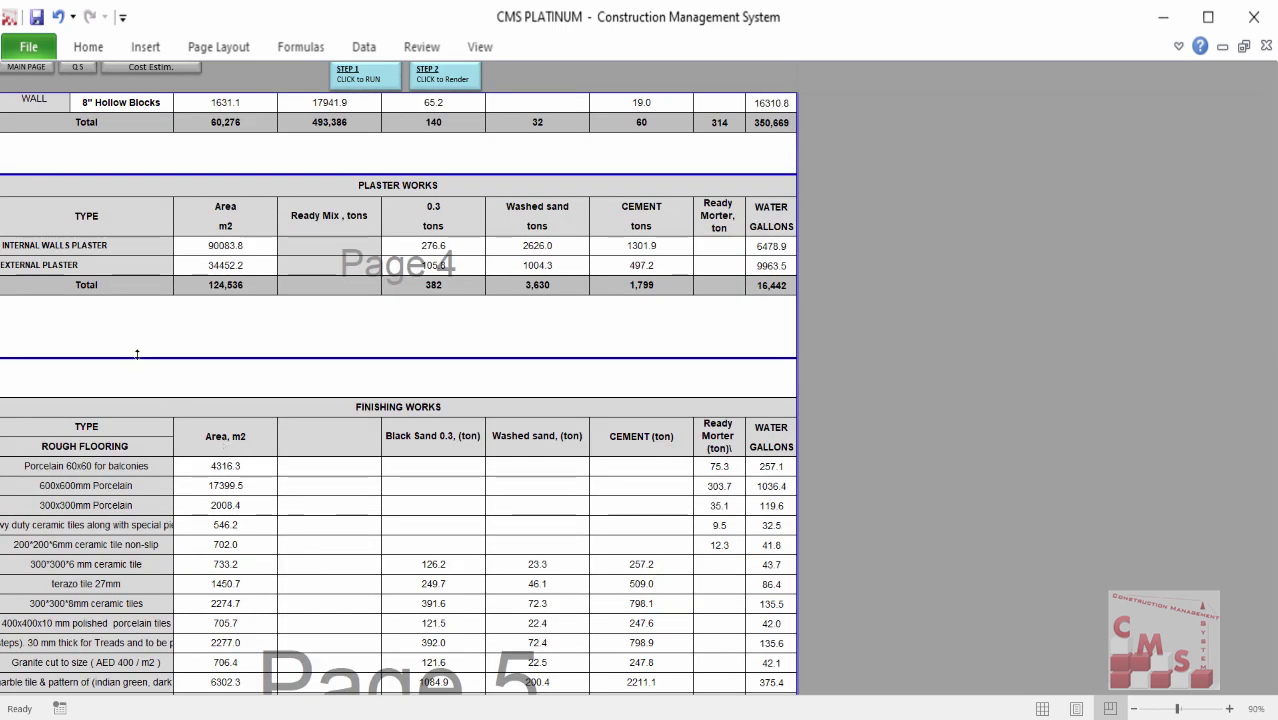
Step: Return to the main page and open the Bill of Quantities under Cost Estimation
{"action": "left_click", "coordinate": [16, 70]}
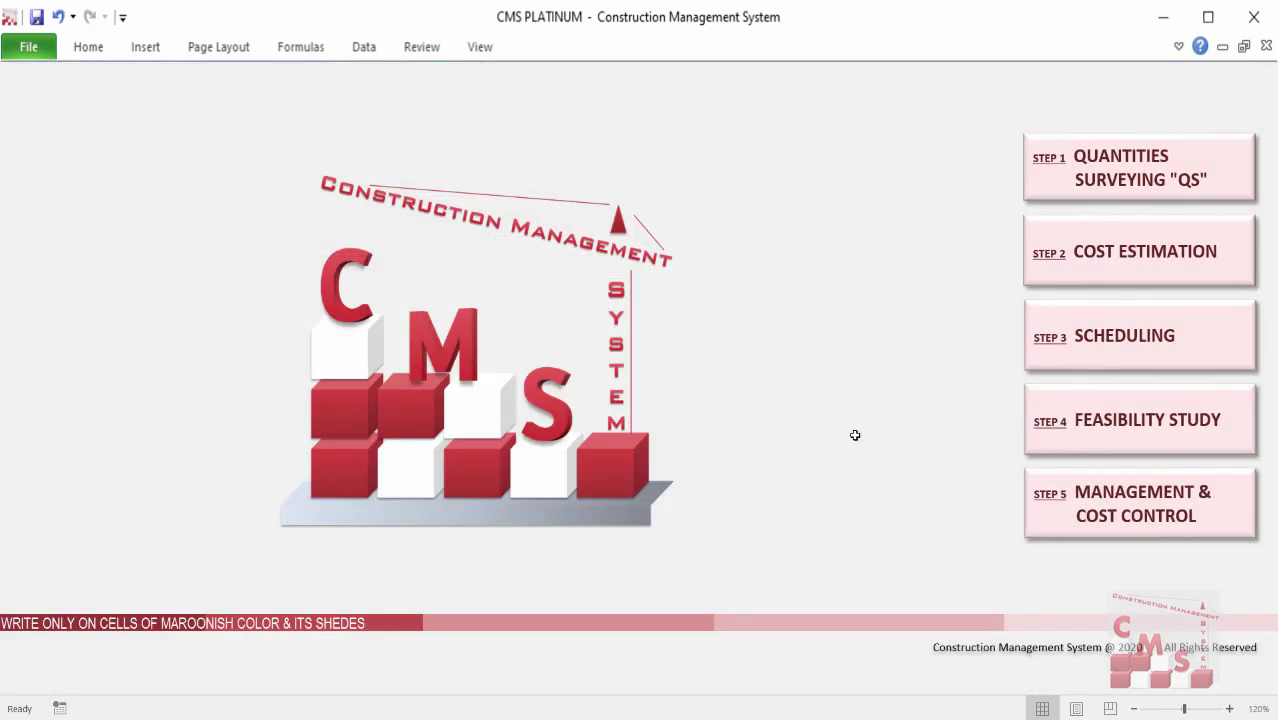
{"action": "left_click", "coordinate": [1037, 270]}
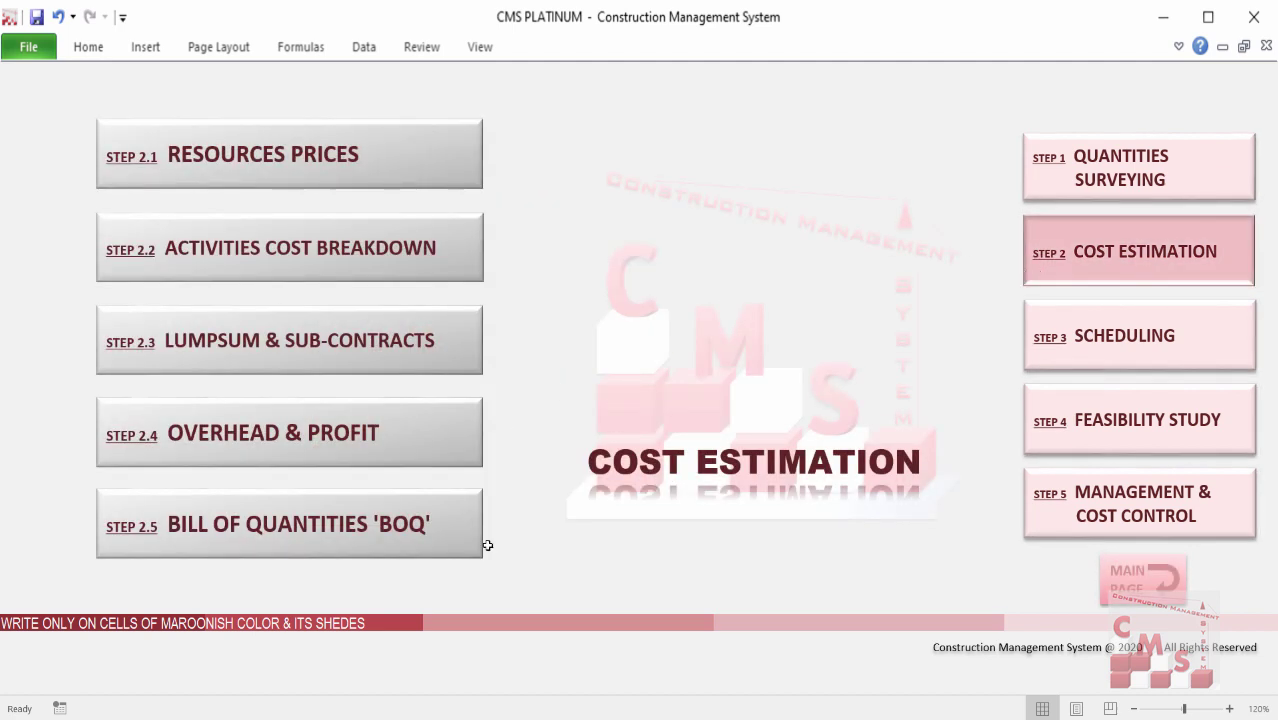
{"action": "left_click", "coordinate": [371, 552]}
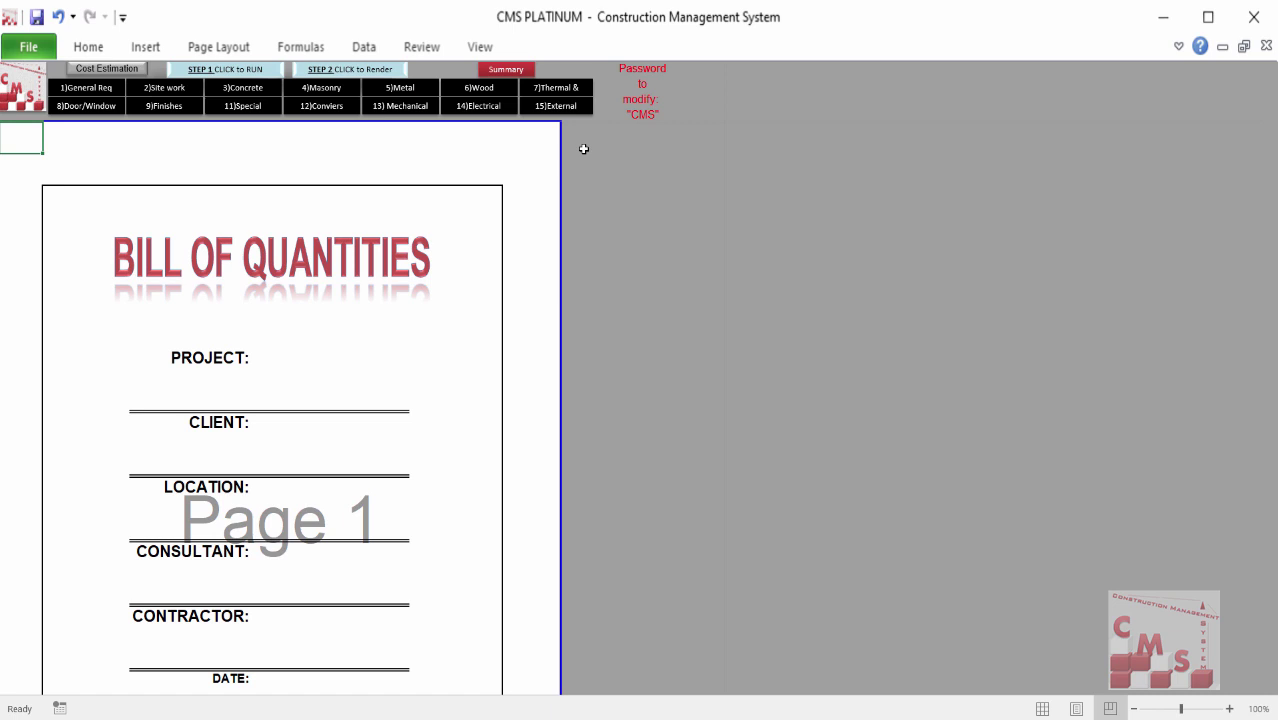
Step: Leave the Bill of Quantities and open the Resources Prices page of Cost Estimation
{"action": "key", "text": "ctrl+Page_Up"}
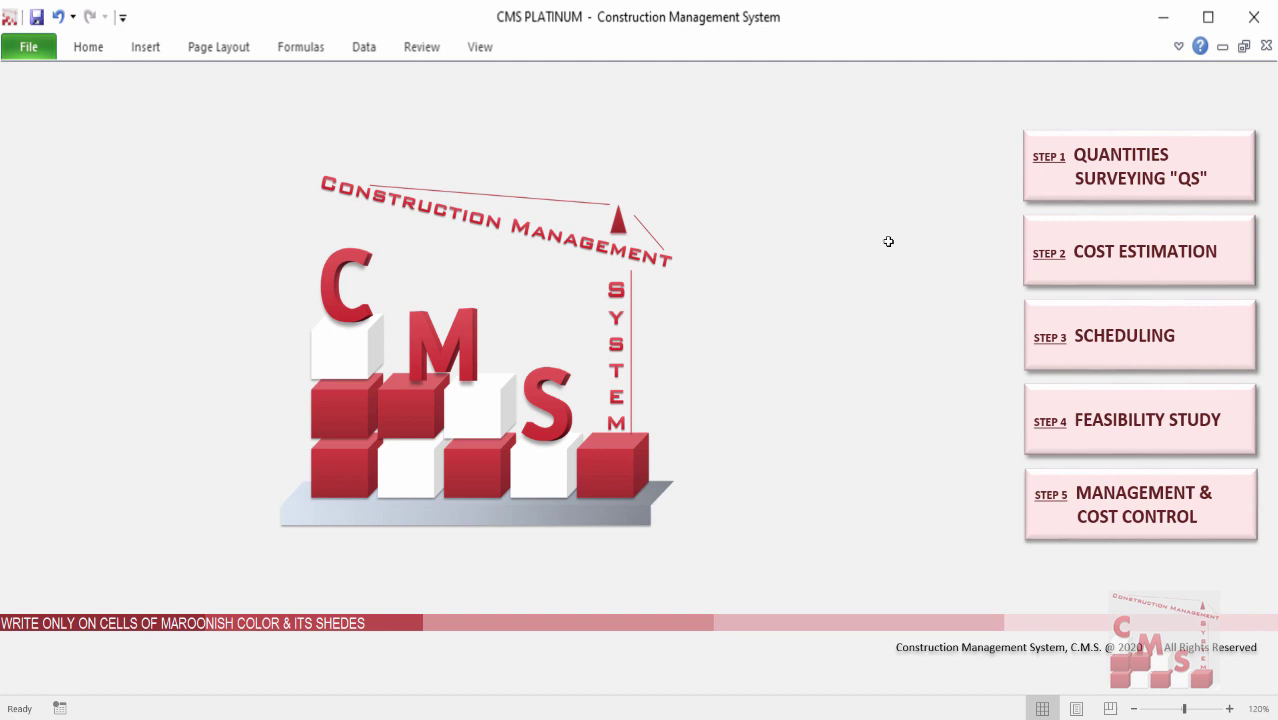
{"action": "left_click", "coordinate": [1069, 246]}
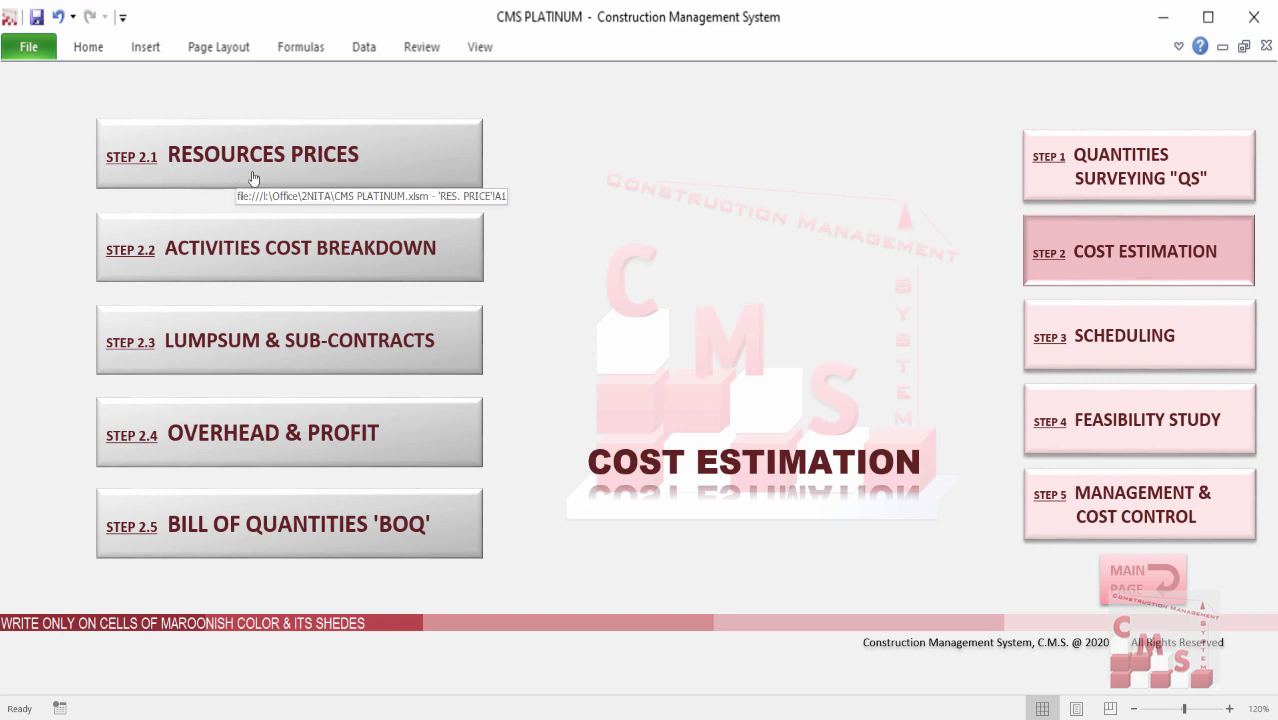
{"action": "left_click", "coordinate": [180, 172]}
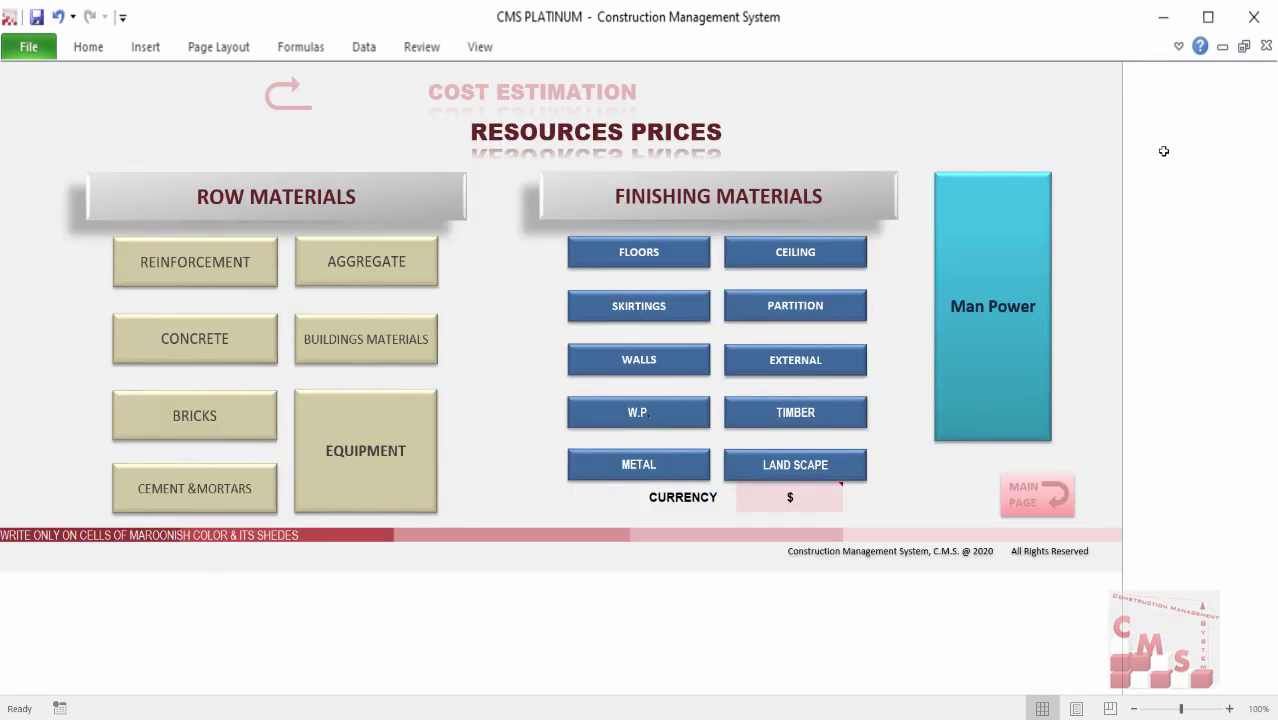
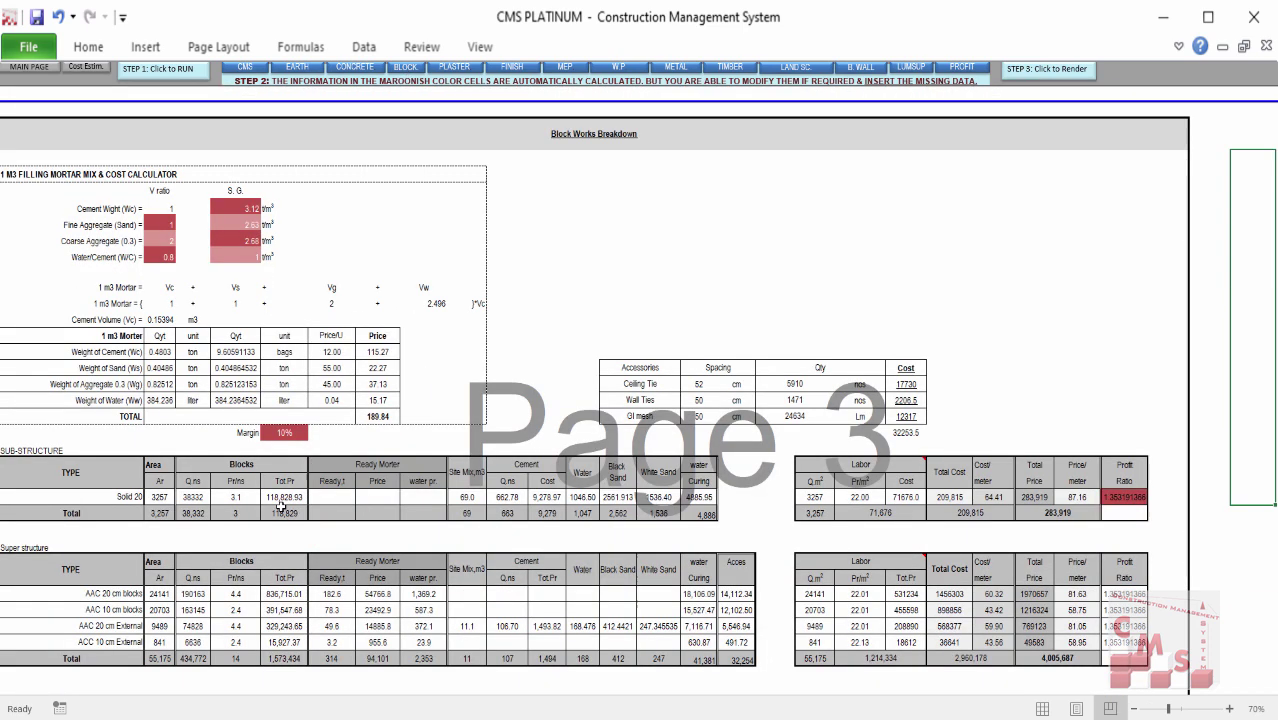
Step: Examine the super-structure block works breakdown, covering blocks, ready mortar, cement, accessories and labor
{"action": "left_click_drag", "start_coordinate": [218, 564], "coordinate": [692, 638]}
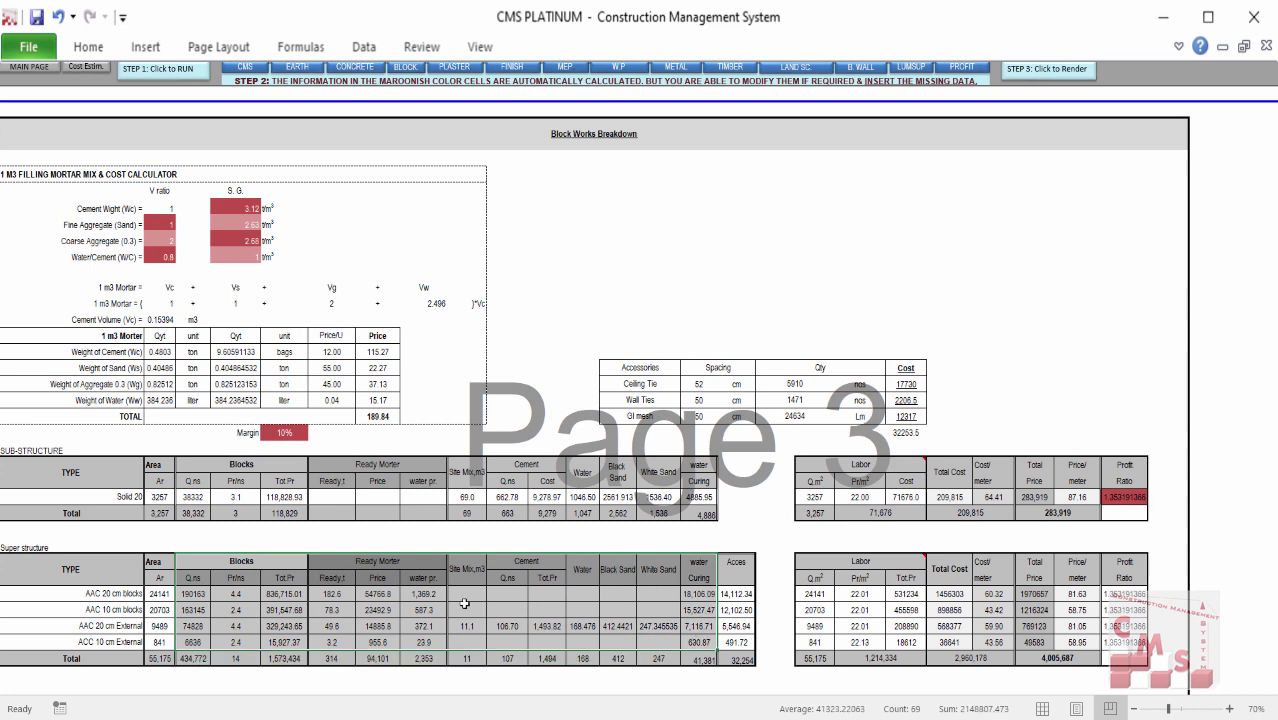
{"action": "left_click", "coordinate": [408, 565]}
{"action": "left_click", "coordinate": [560, 565]}
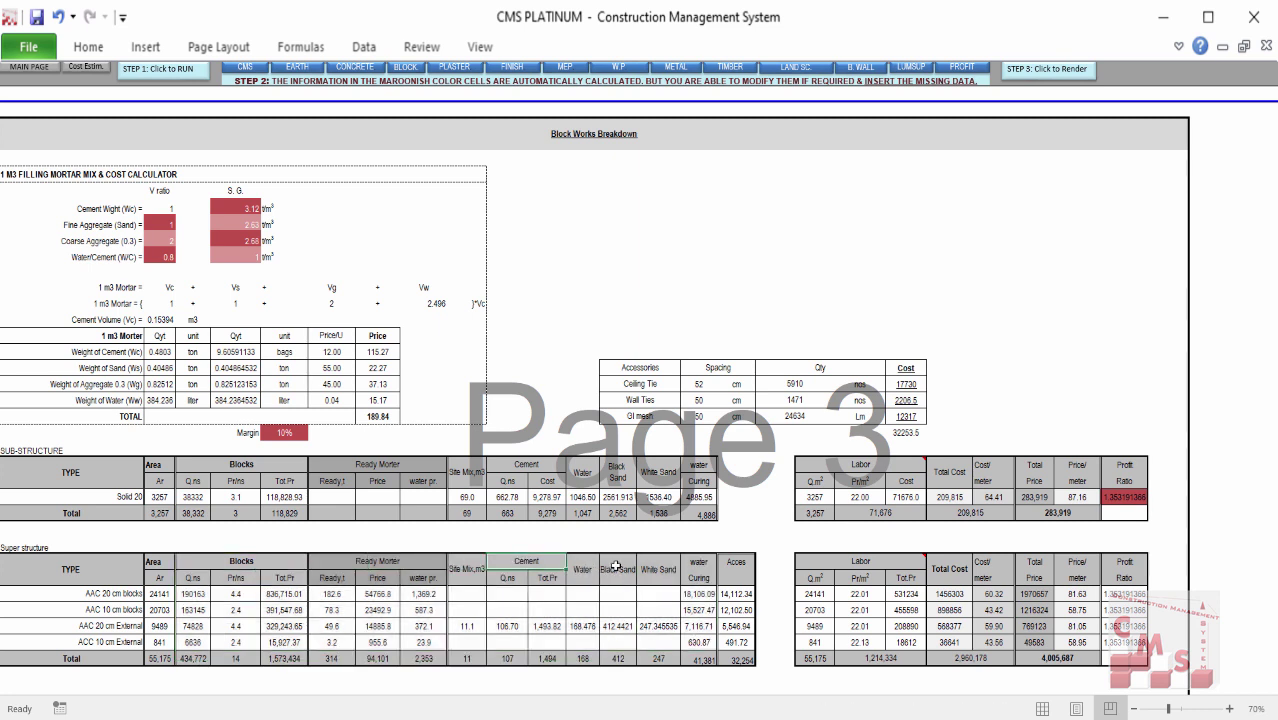
{"action": "left_click", "coordinate": [728, 576]}
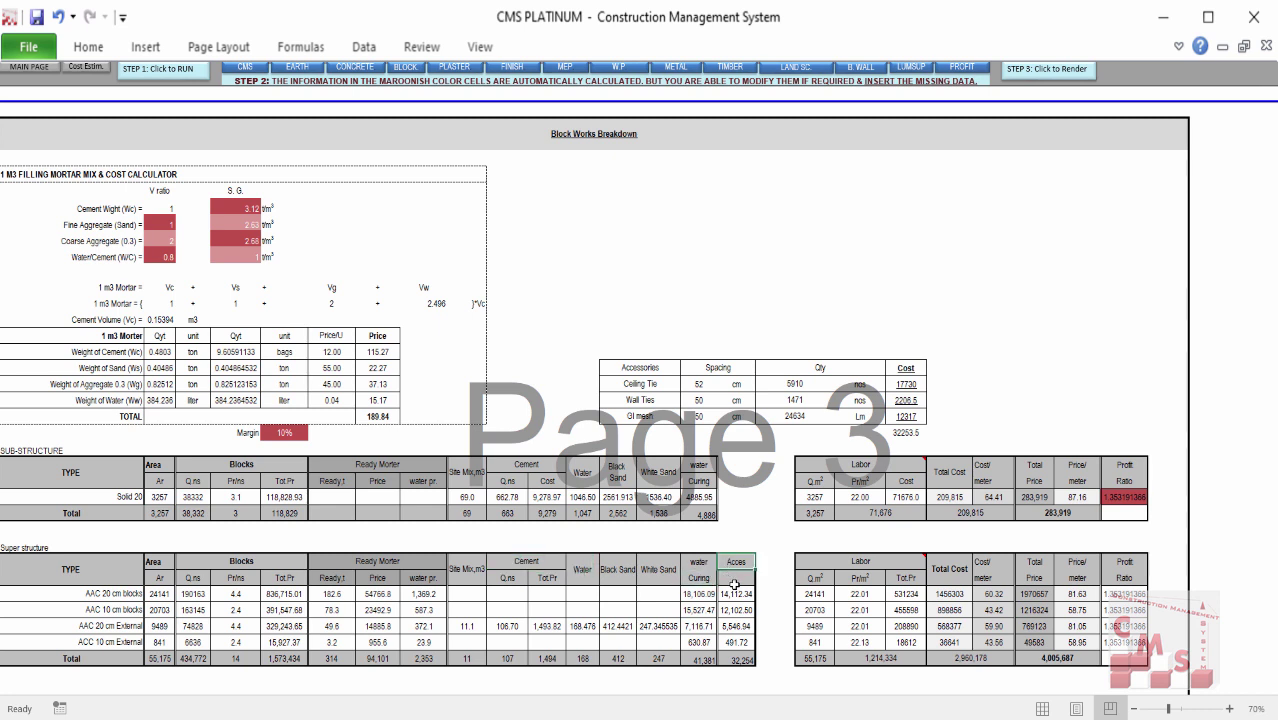
{"action": "left_click", "coordinate": [858, 562]}
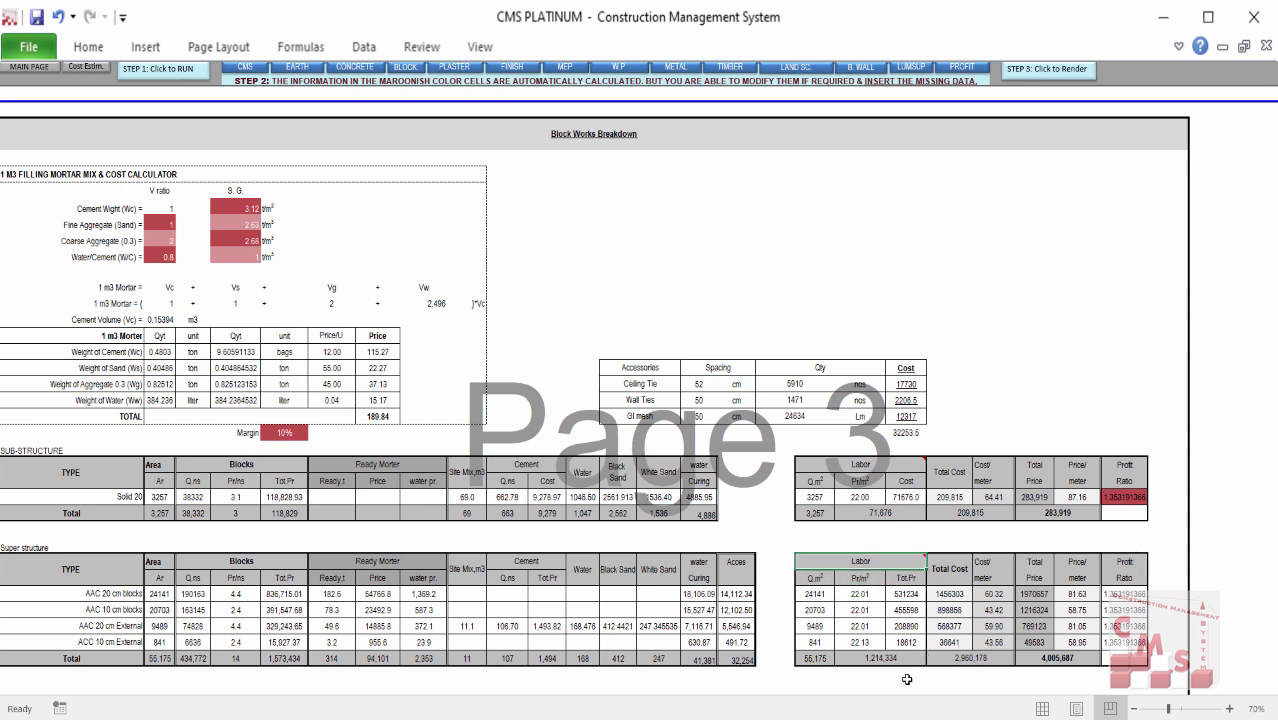
Step: Review the super-structure block works' total cost, cost per meter, total price and price per meter
{"action": "left_click", "coordinate": [951, 596]}
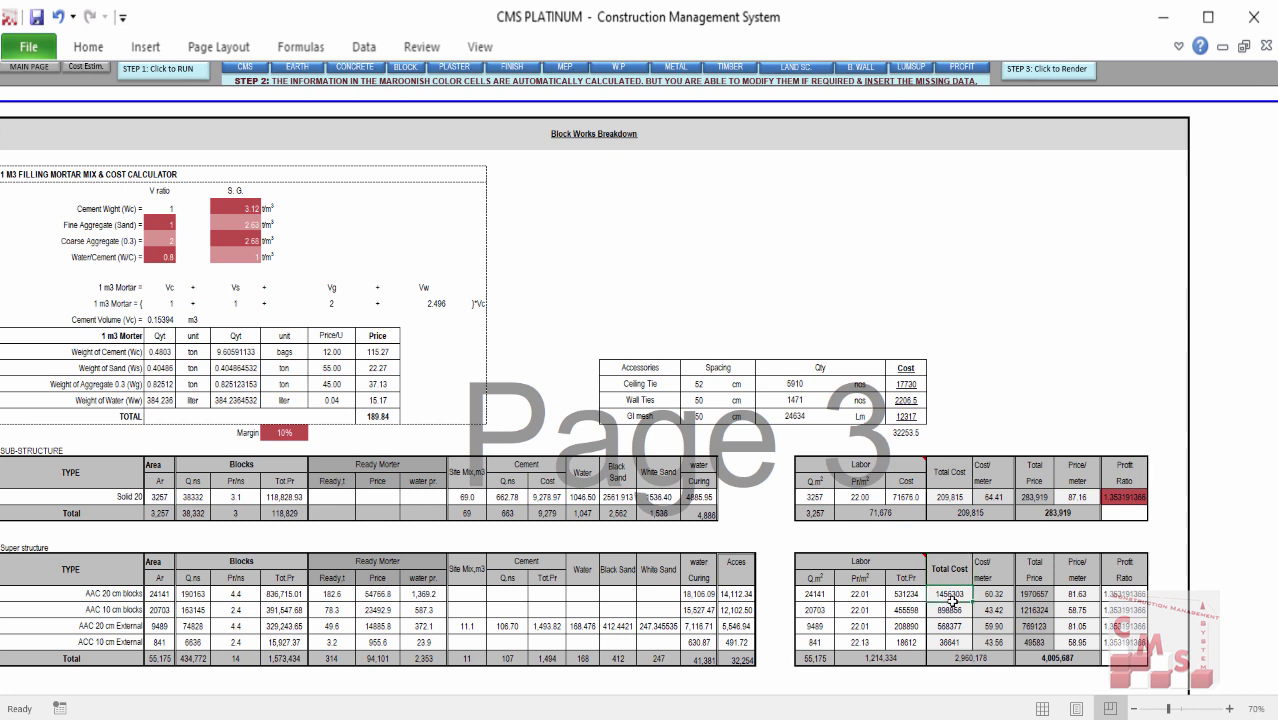
{"action": "left_click_drag", "start_coordinate": [980, 593], "coordinate": [990, 643]}
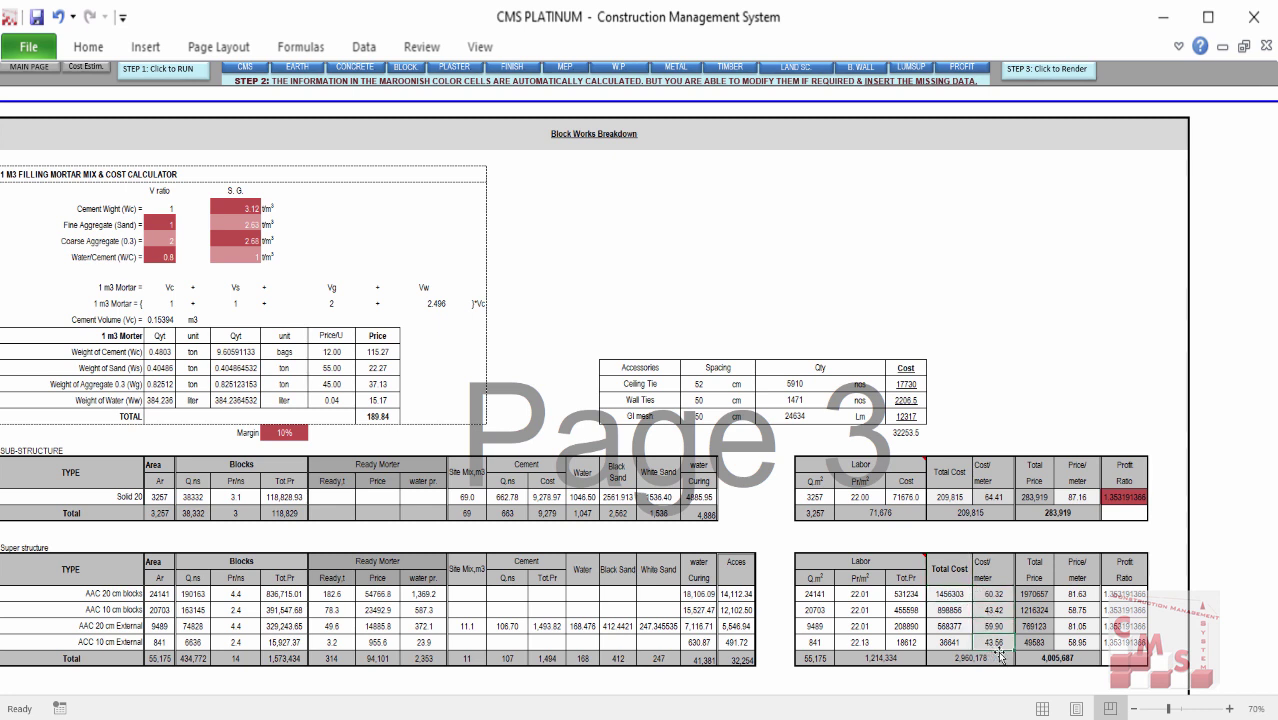
{"action": "left_click_drag", "start_coordinate": [1037, 567], "coordinate": [1090, 658]}
{"action": "left_click", "coordinate": [1046, 577]}
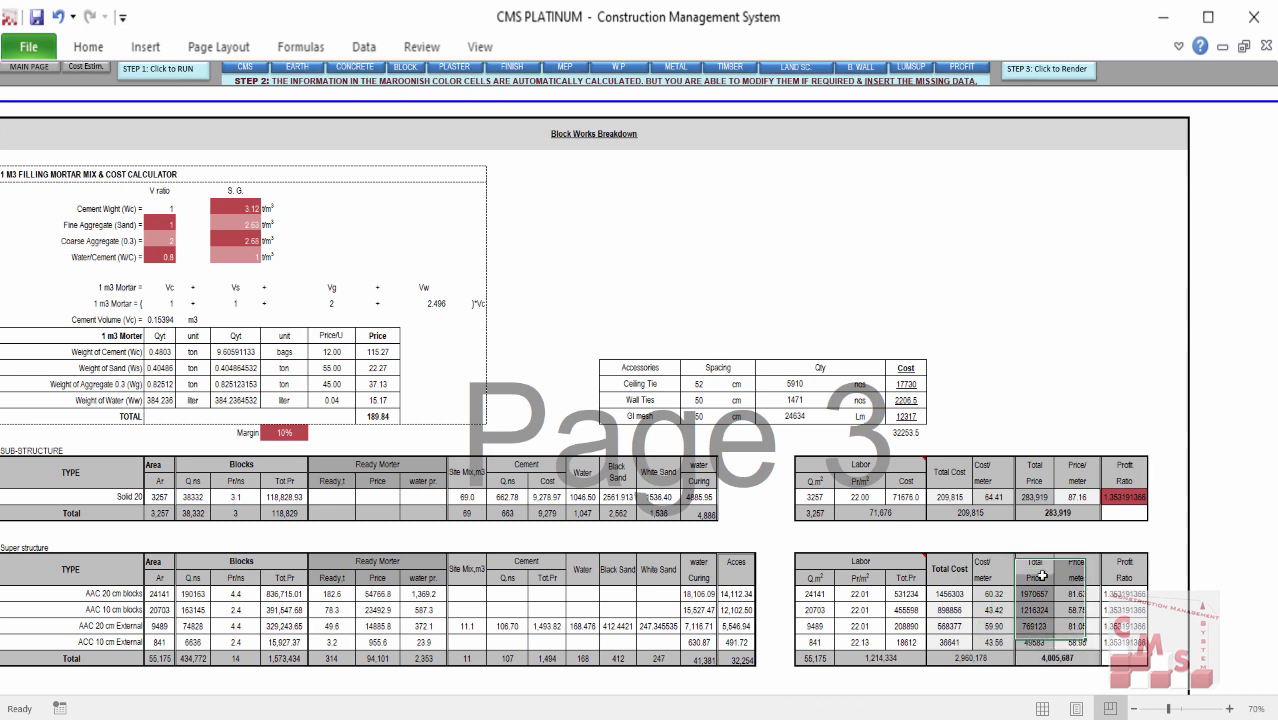
{"action": "left_click_drag", "start_coordinate": [1040, 566], "coordinate": [1073, 640]}
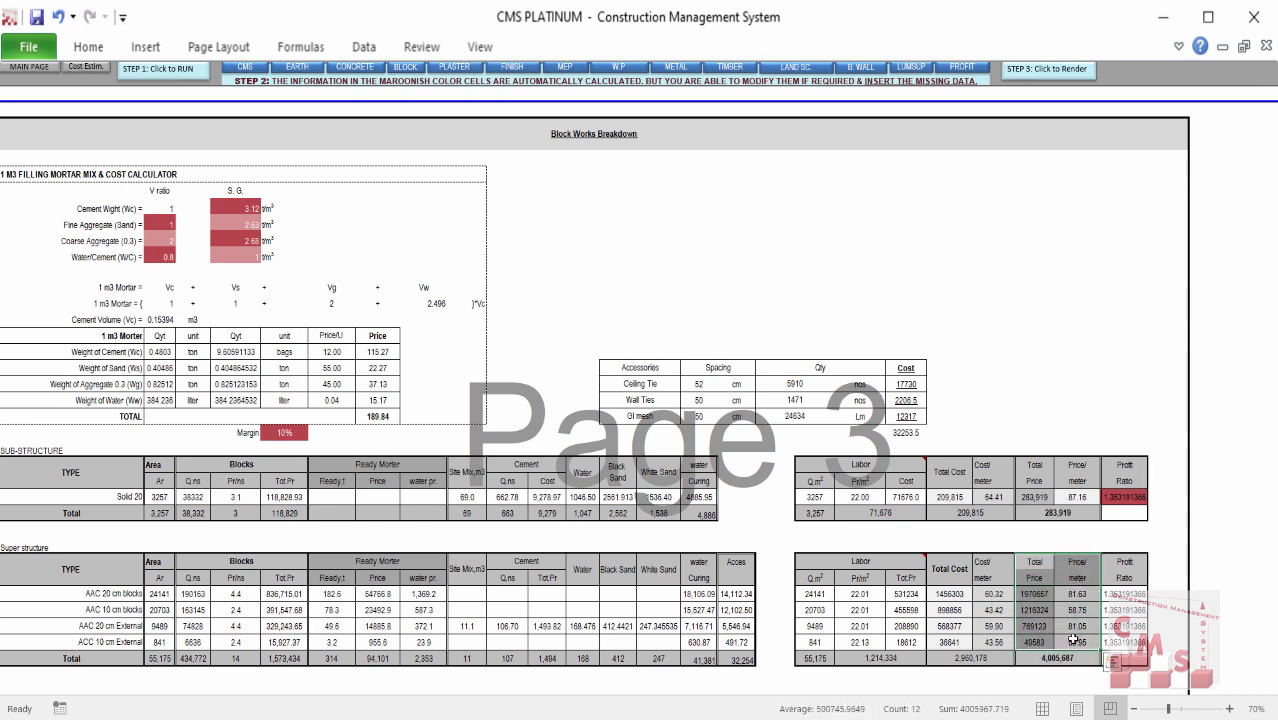
Step: Go to the Overhead & Profit section and review the project budget, profit ratios, final price and net profit rows
{"action": "left_click", "coordinate": [962, 68]}
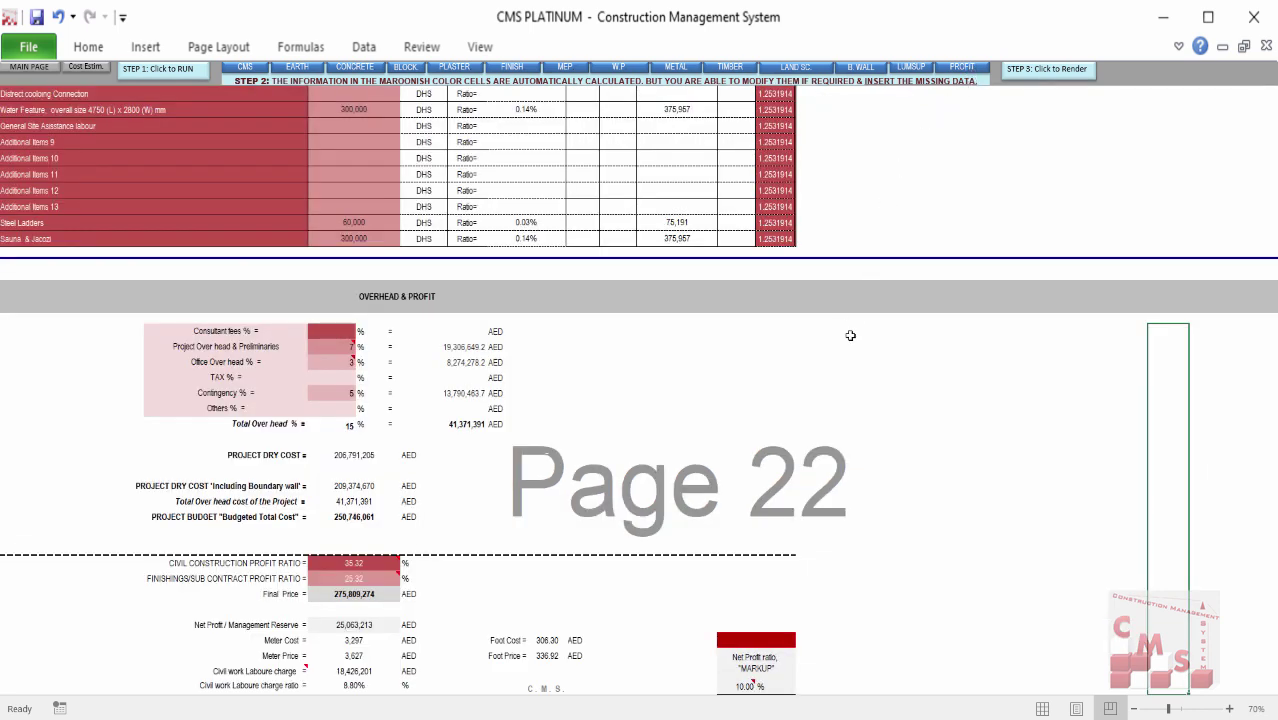
{"action": "scroll", "coordinate": [780, 429], "scroll_direction": "down", "scroll_amount": 1}
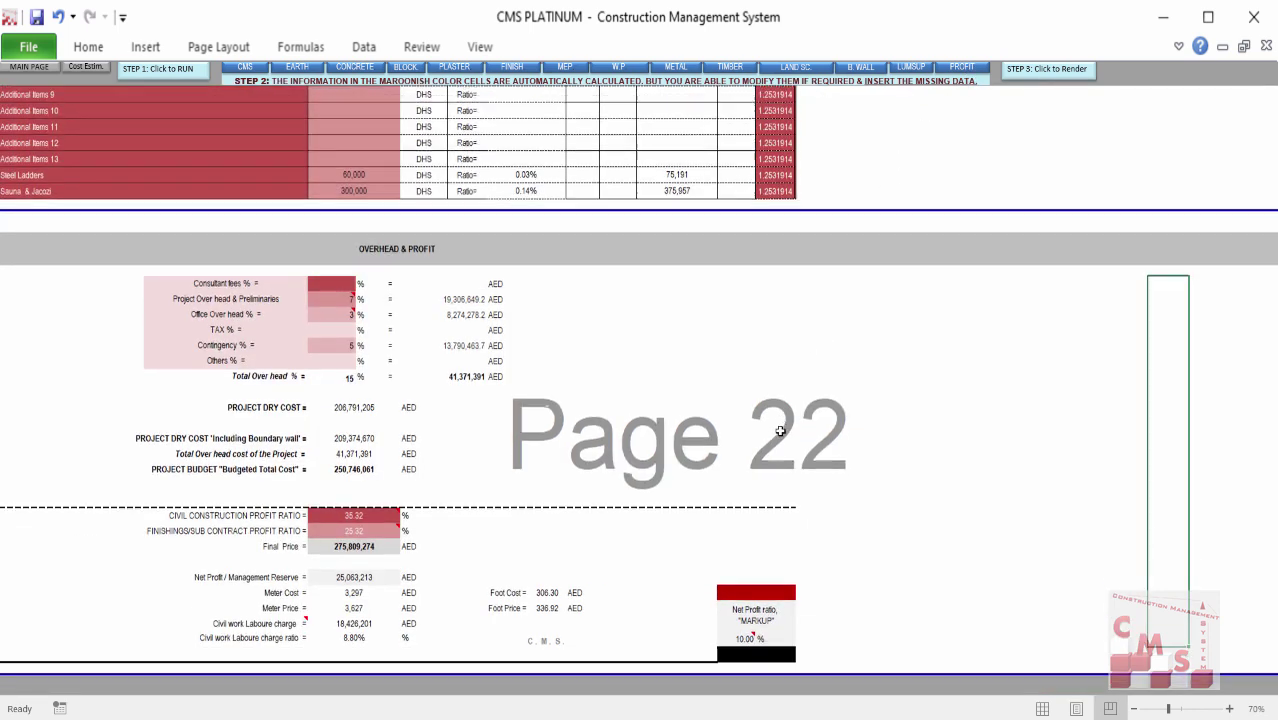
{"action": "left_click", "coordinate": [352, 468]}
{"action": "key", "text": "Down"}
{"action": "key", "text": "Down"}
{"action": "key", "text": "Down"}
{"action": "key", "text": "Down"}
{"action": "key", "text": "Down"}
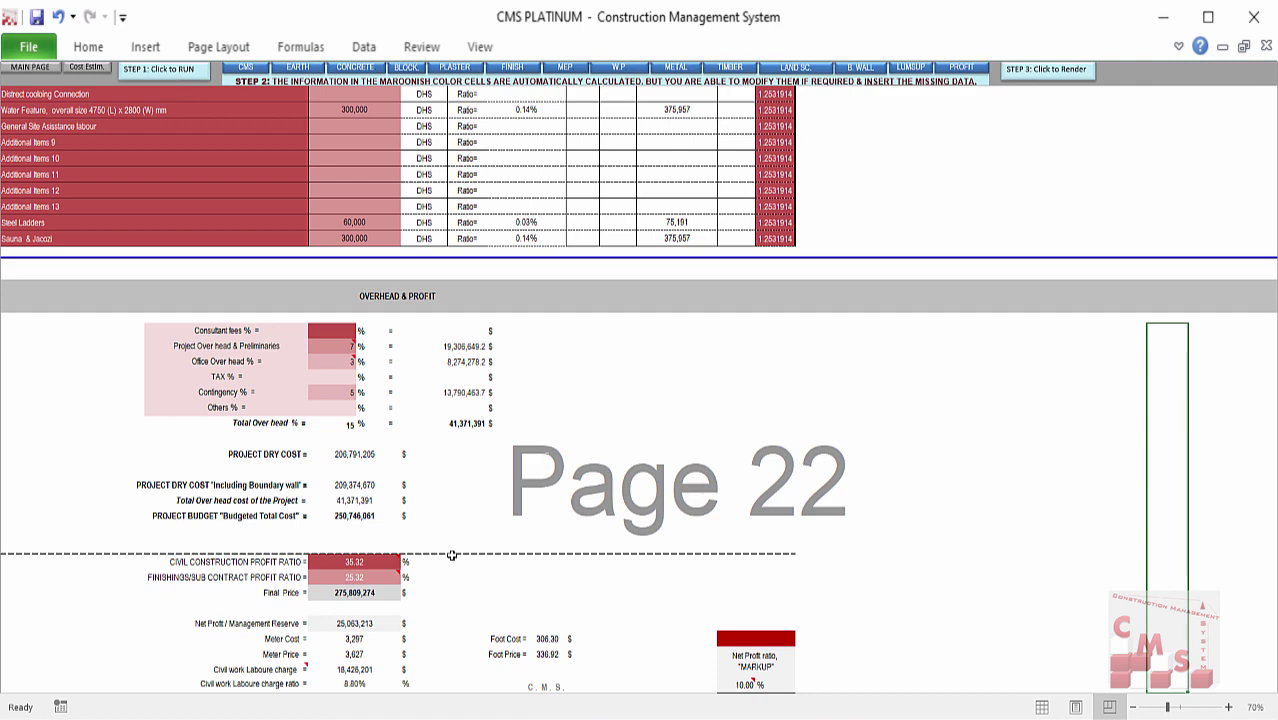
Step: Return to the Cost Estimation page and open the Bill of Quantities at the Back Filling items
{"action": "left_click", "coordinate": [31, 68]}
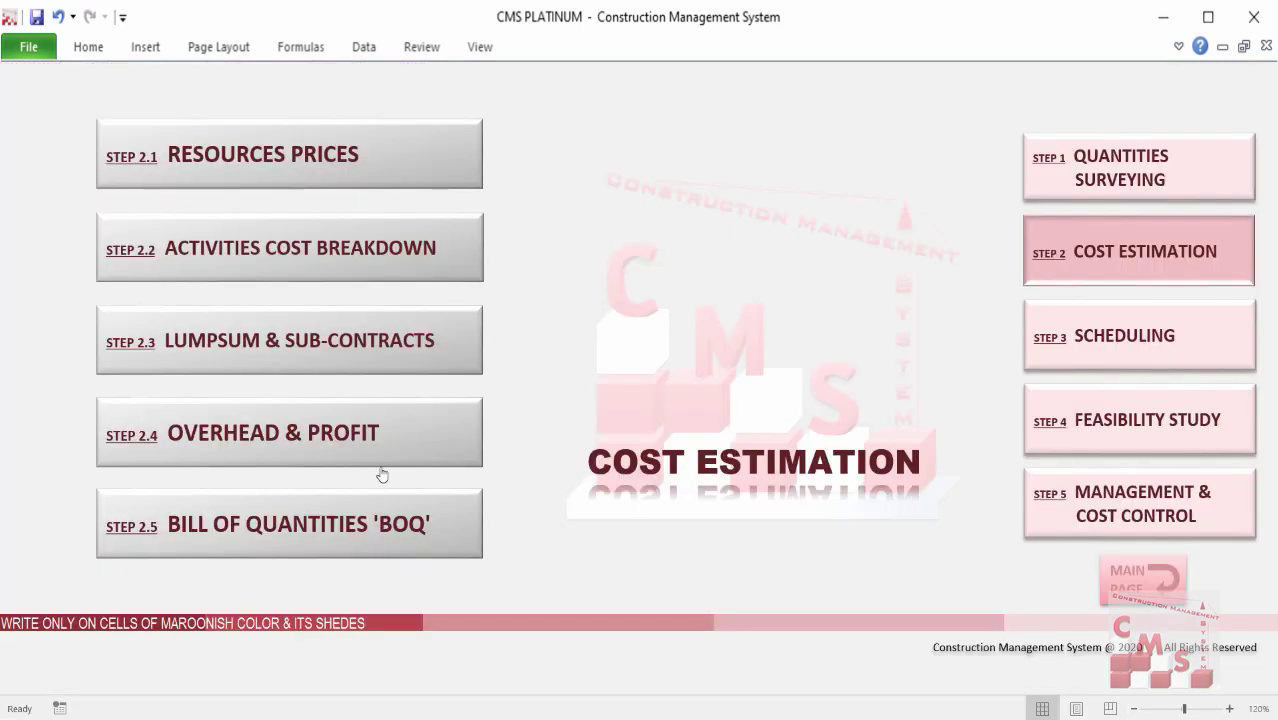
{"action": "left_click", "coordinate": [262, 539]}
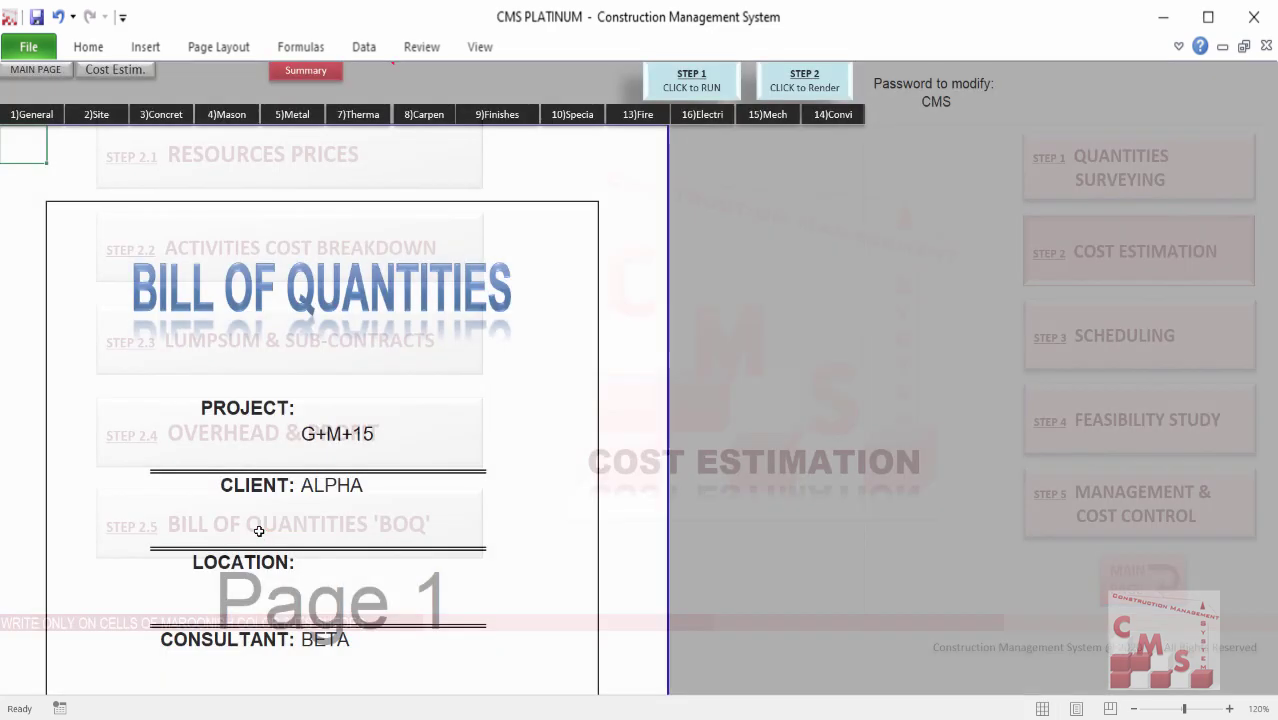
{"action": "scroll", "coordinate": [528, 448], "scroll_direction": "down", "scroll_amount": 15}
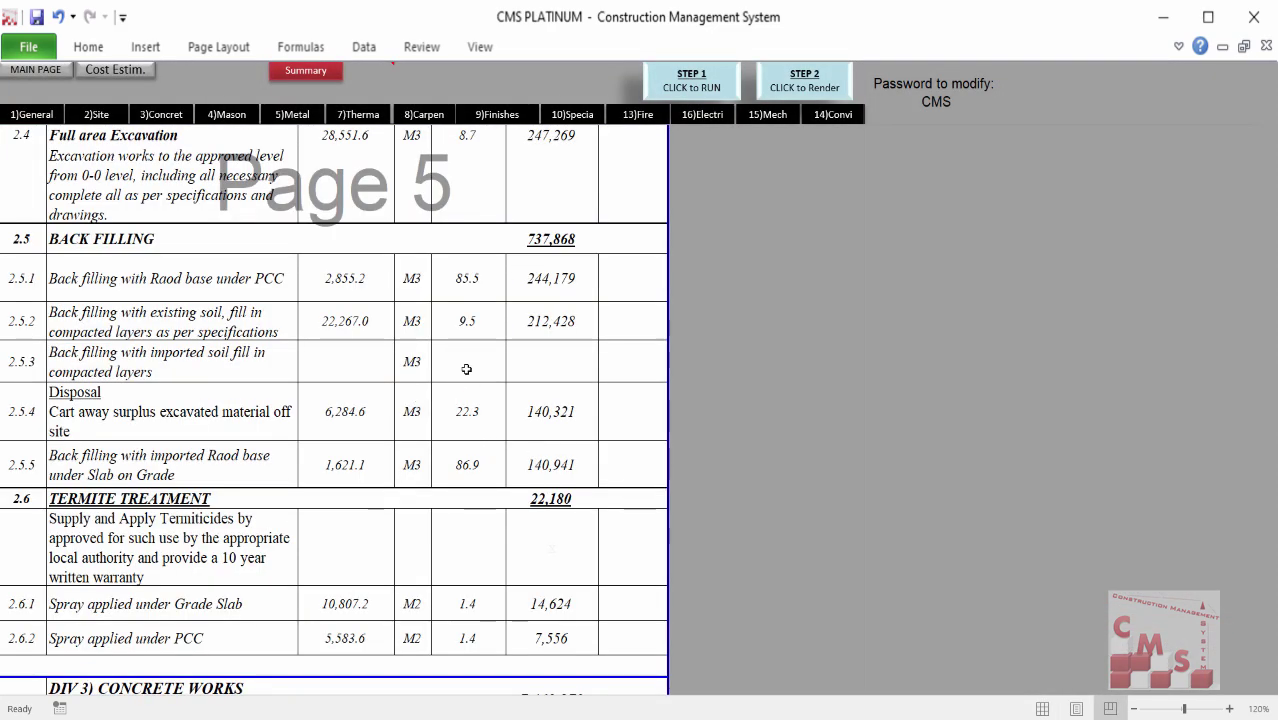
Step: Examine the unit rates and amounts of the Back Filling items in section 2.5
{"action": "left_click_drag", "start_coordinate": [287, 305], "coordinate": [226, 250]}
{"action": "left_click", "coordinate": [226, 248]}
{"action": "left_click_drag", "start_coordinate": [345, 240], "coordinate": [468, 550]}
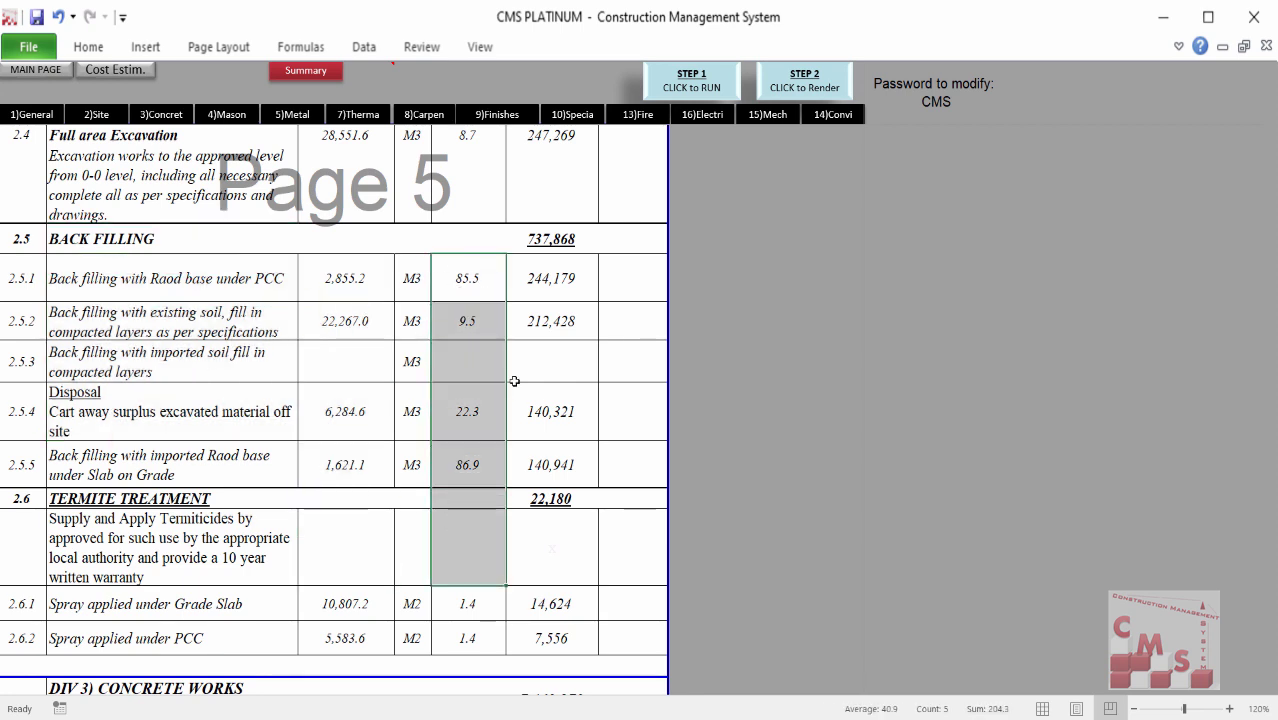
{"action": "left_click_drag", "start_coordinate": [549, 287], "coordinate": [552, 375]}
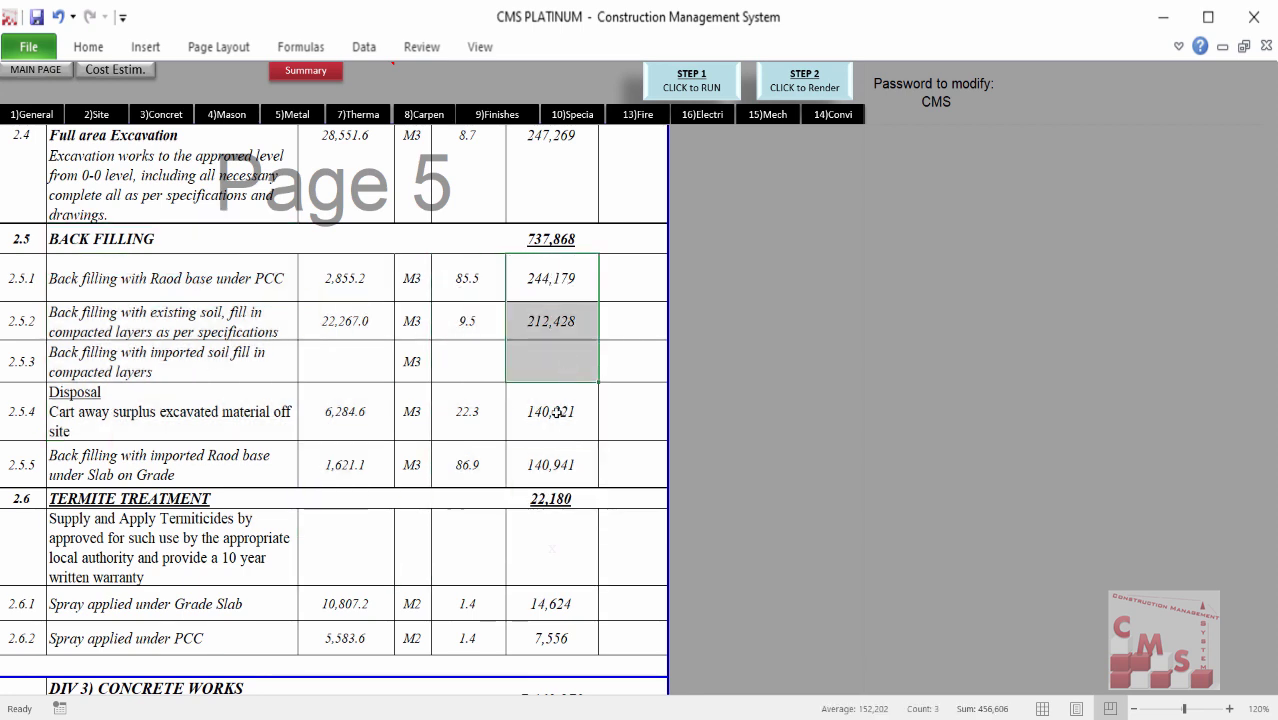
{"action": "left_click", "coordinate": [106, 241]}
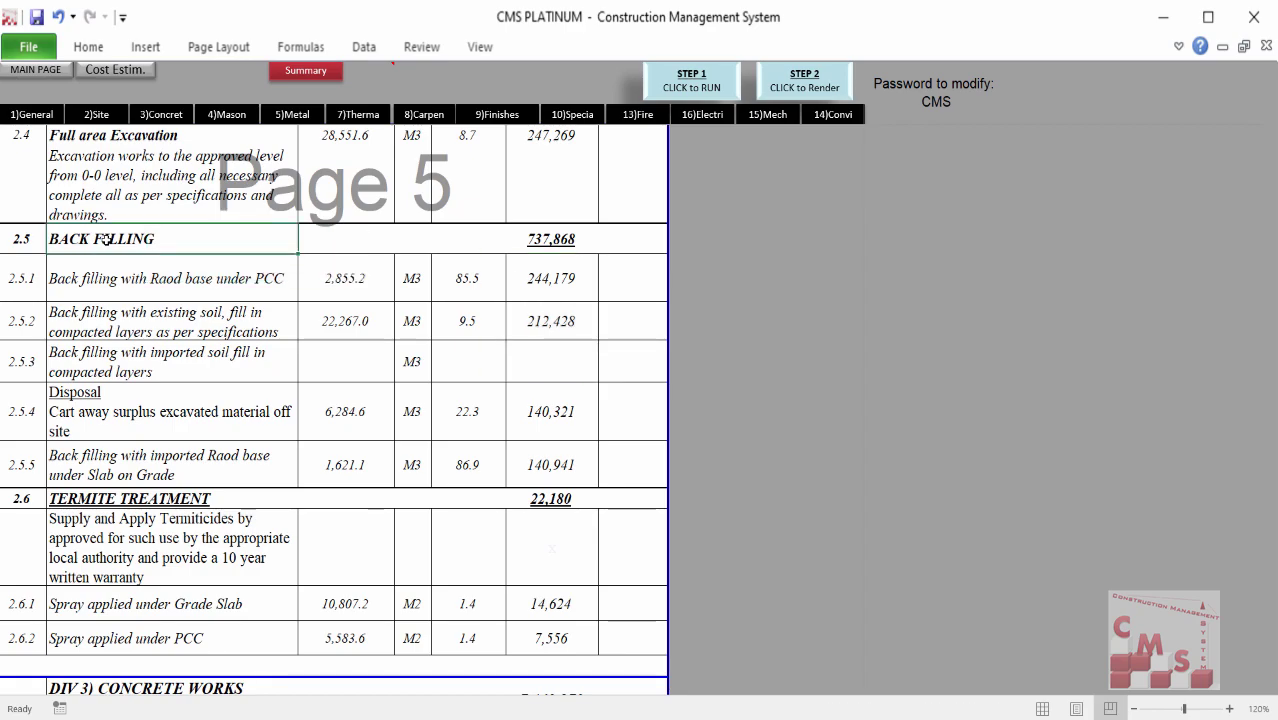
Step: Check the quantity, unit rate and amount of the Full area Excavation item 2.4
{"action": "scroll", "coordinate": [158, 260], "scroll_direction": "up", "scroll_amount": 1}
{"action": "scroll", "coordinate": [152, 214], "scroll_direction": "up", "scroll_amount": 2}
{"action": "left_click", "coordinate": [540, 100]}
{"action": "left_click", "coordinate": [688, 102]}
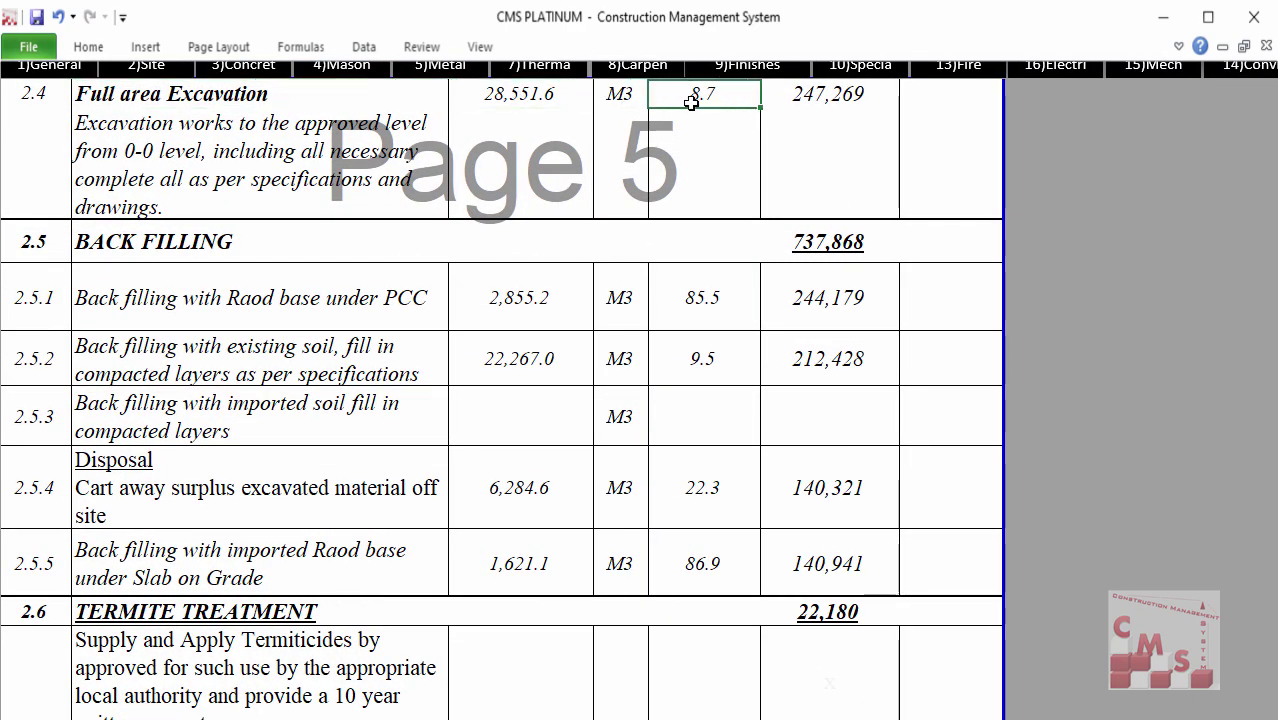
{"action": "left_click", "coordinate": [787, 92]}
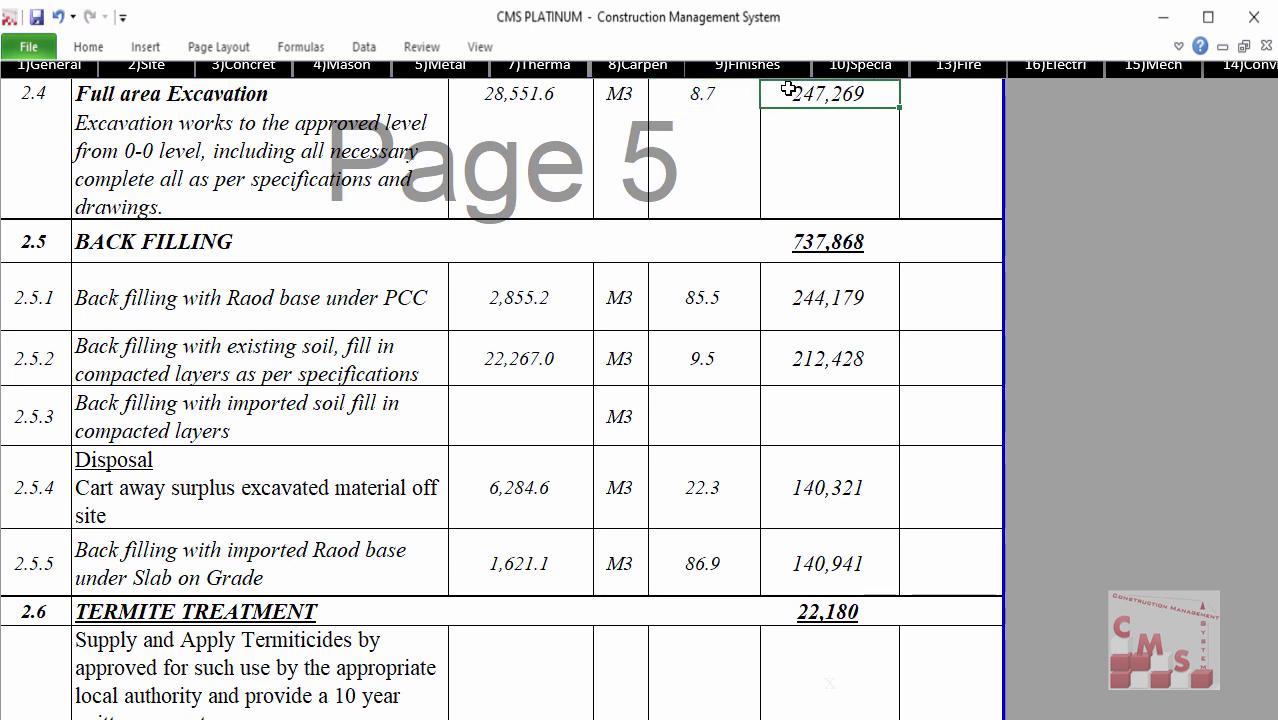
Step: Look over the descriptions and quantities of the Back Filling items 2.5.1 to 2.5.4
{"action": "left_click_drag", "start_coordinate": [389, 255], "coordinate": [420, 500]}
{"action": "left_click_drag", "start_coordinate": [529, 377], "coordinate": [536, 505]}
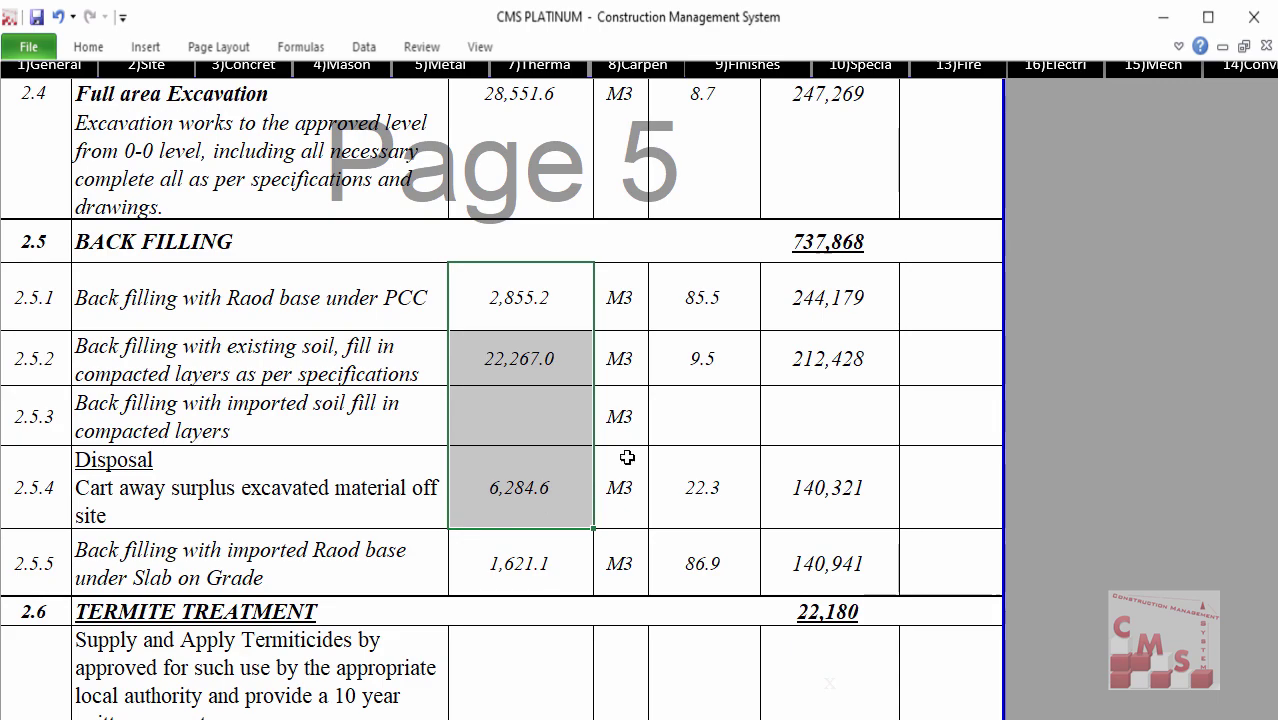
{"action": "scroll", "coordinate": [442, 379], "scroll_direction": "down", "scroll_amount": 3, "text": "ctrl"}
Step: Check the description, quantity, rate and amount of the Disposal item 2.5.4 for surplus excavated material
{"action": "left_click", "coordinate": [160, 412]}
{"action": "scroll", "coordinate": [150, 415], "scroll_direction": "down", "scroll_amount": 1, "text": "ctrl"}
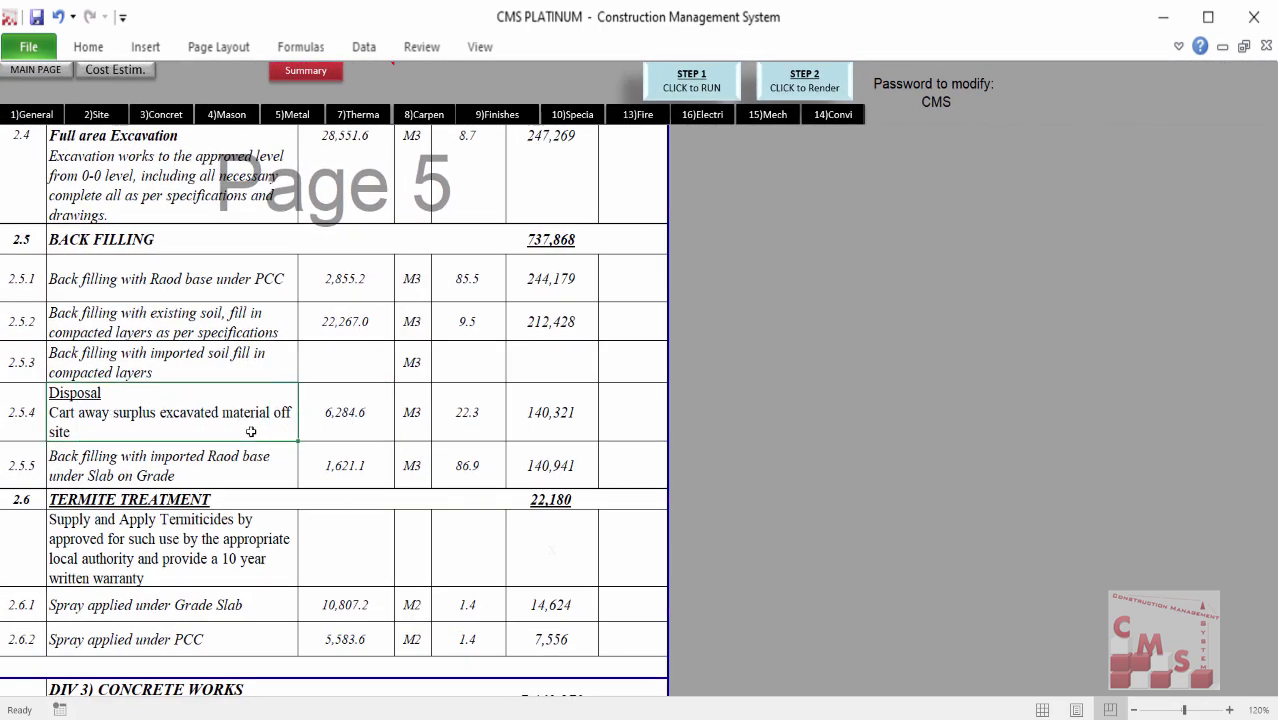
{"action": "left_click", "coordinate": [324, 432]}
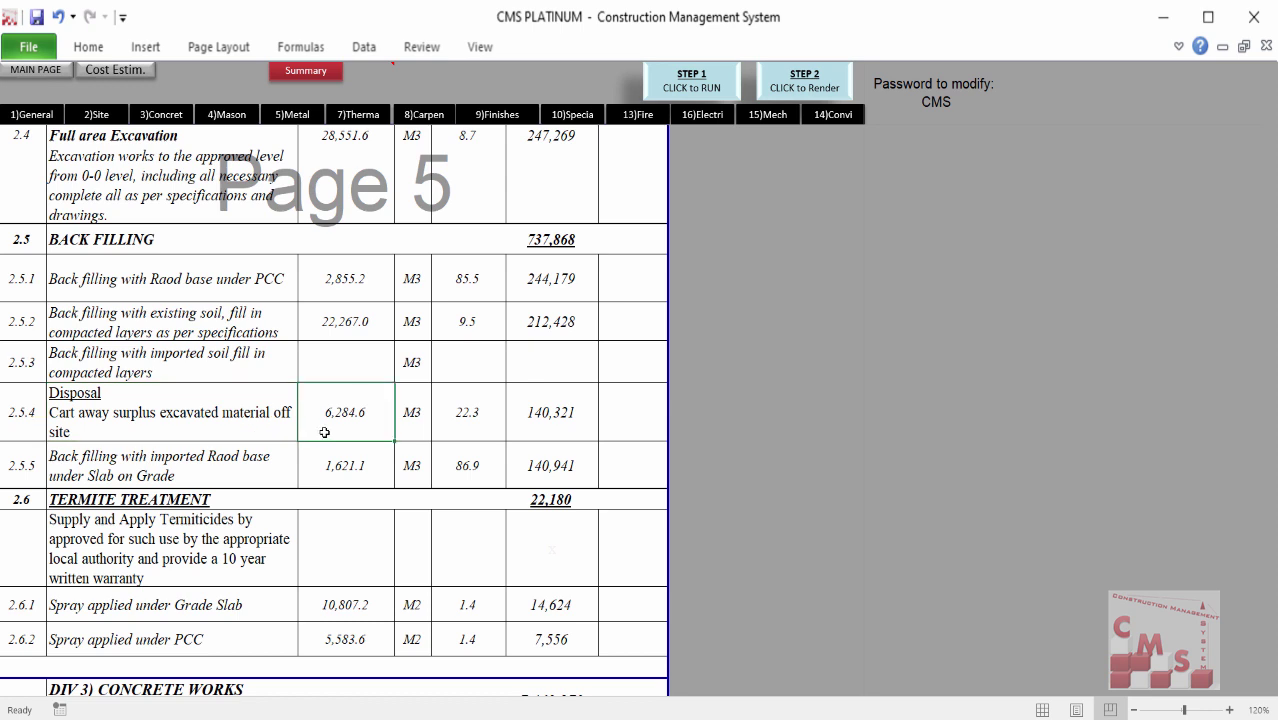
{"action": "left_click", "coordinate": [468, 433]}
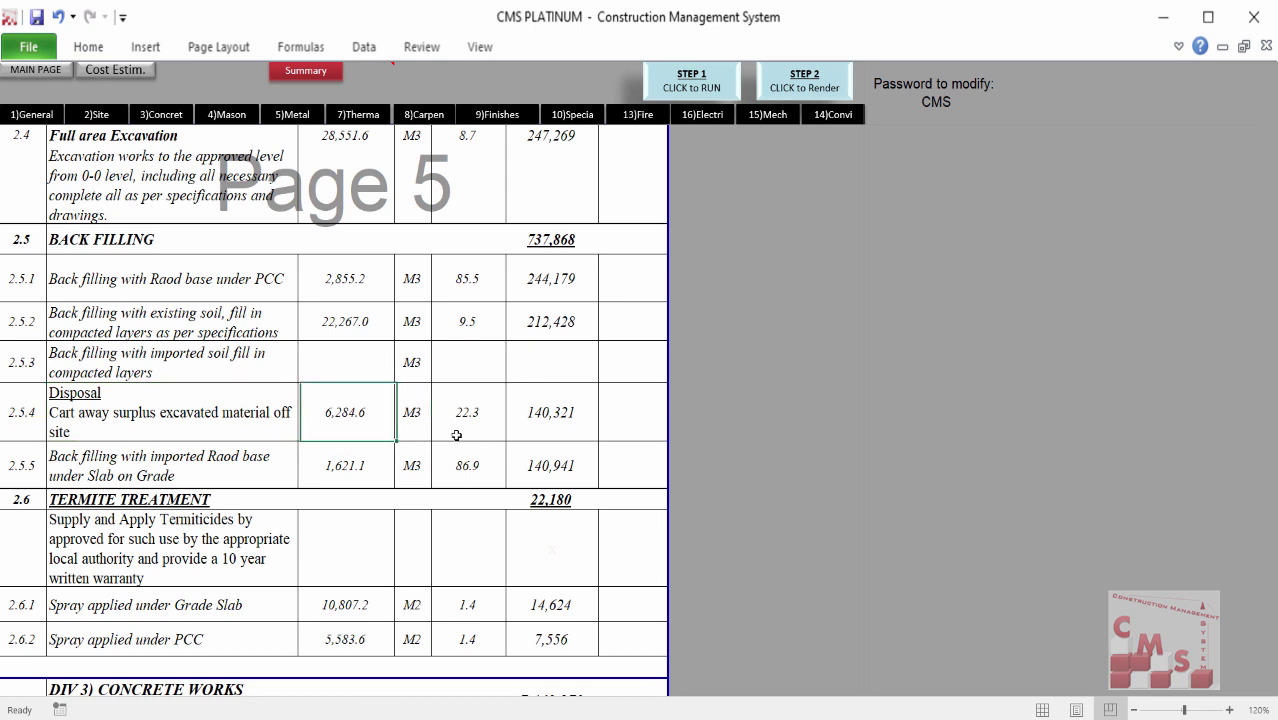
{"action": "left_click", "coordinate": [538, 428]}
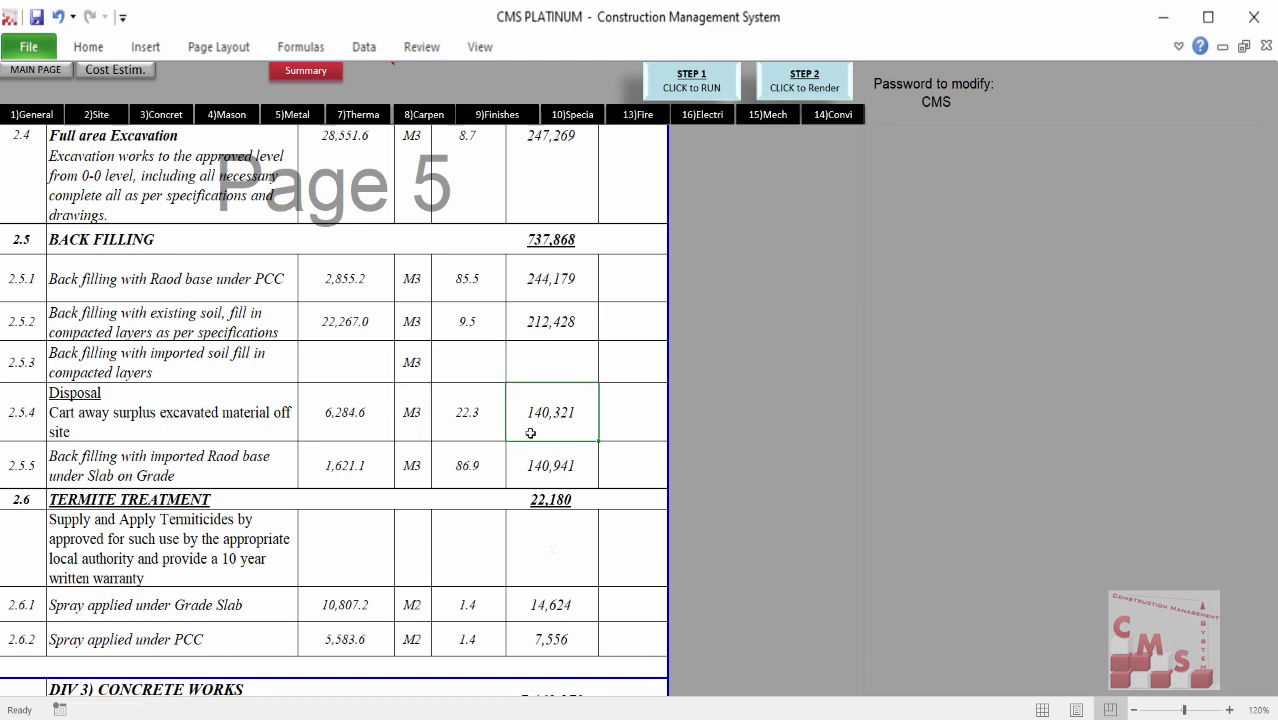
Step: Examine the sub-structure items of DIV 3) CONCRETE WORKS, from PCC under foundation to Slab on Grade, with quantities, rates and amounts
{"action": "scroll", "coordinate": [200, 500], "scroll_direction": "down", "scroll_amount": 2}
{"action": "left_click", "coordinate": [188, 455]}
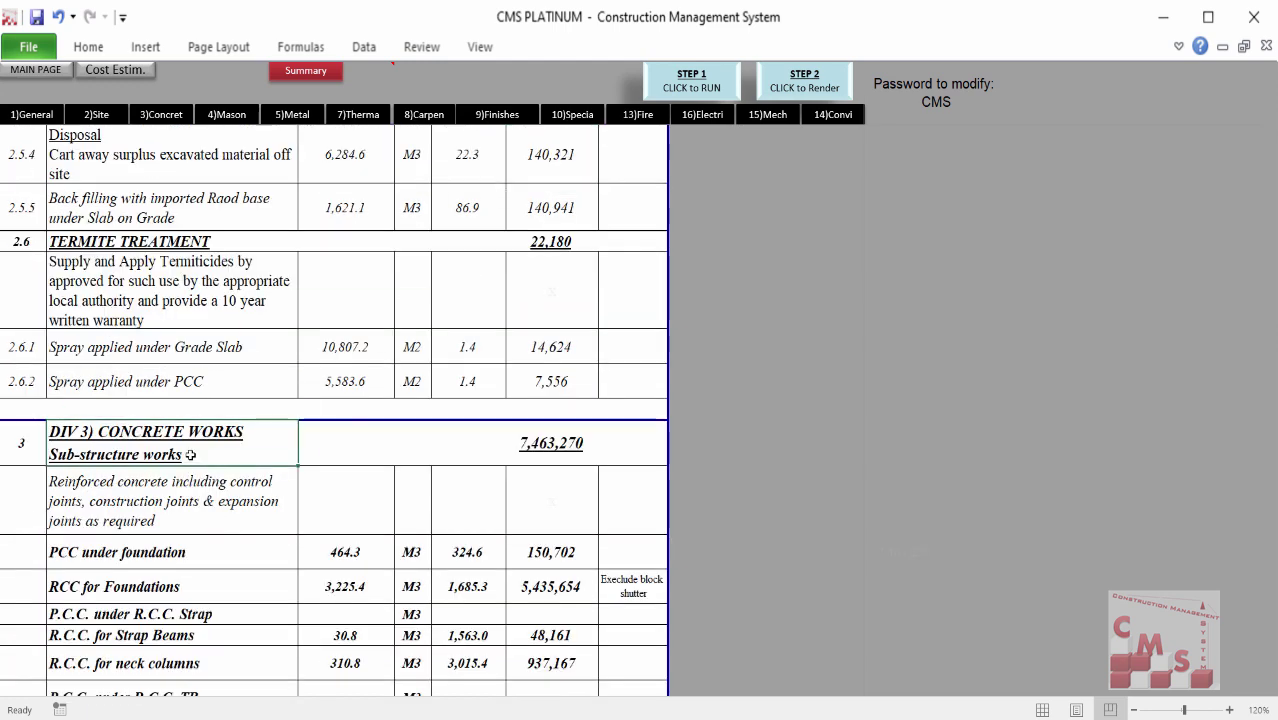
{"action": "scroll", "coordinate": [185, 490], "scroll_direction": "down", "scroll_amount": 1}
{"action": "scroll", "coordinate": [185, 490], "scroll_direction": "down", "scroll_amount": 1}
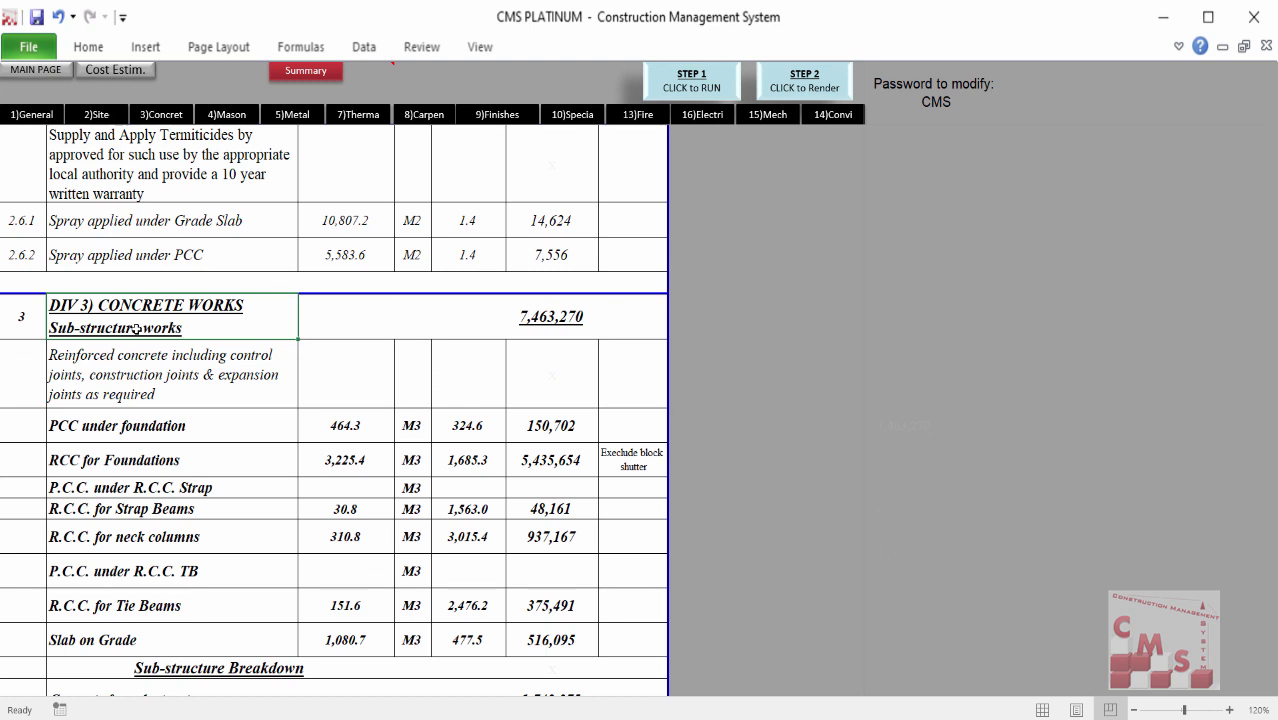
{"action": "left_click_drag", "start_coordinate": [132, 438], "coordinate": [141, 631]}
{"action": "left_click_drag", "start_coordinate": [141, 427], "coordinate": [140, 629]}
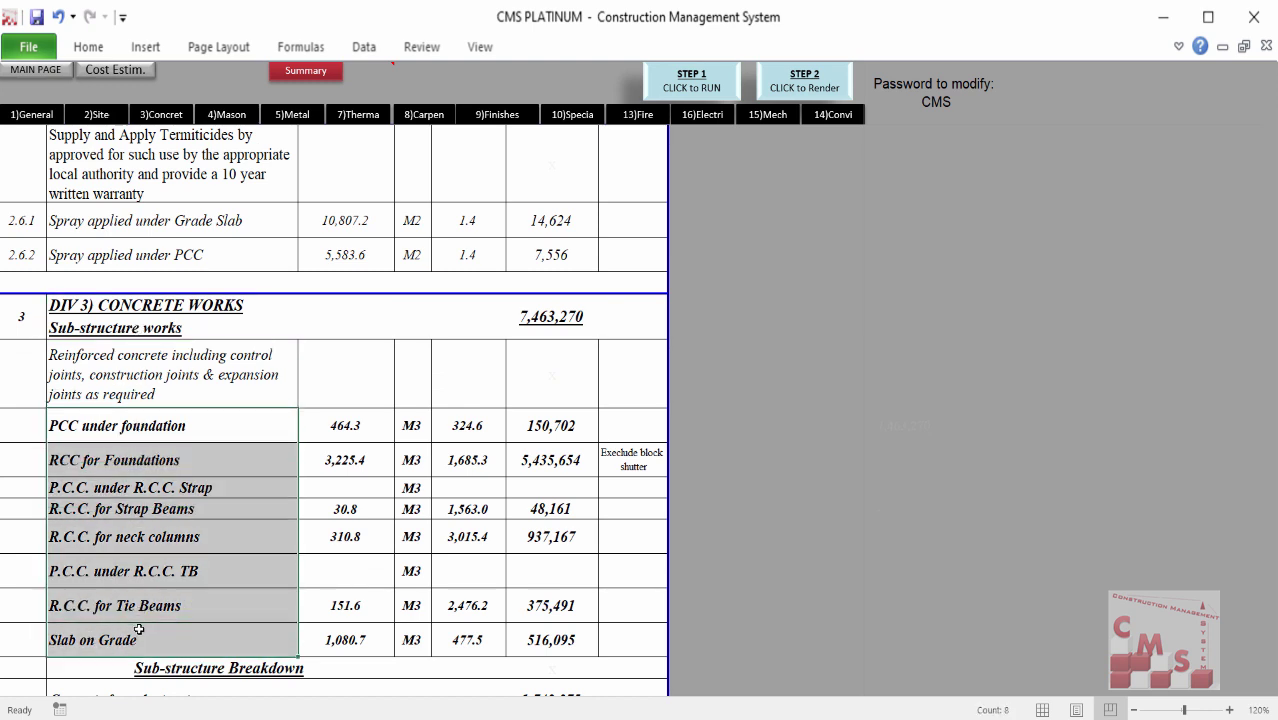
{"action": "left_click_drag", "start_coordinate": [354, 426], "coordinate": [355, 631]}
{"action": "mouse_move", "coordinate": [466, 640]}
{"action": "left_mouse_down"}
{"action": "mouse_move", "coordinate": [466, 426]}
{"action": "mouse_move", "coordinate": [478, 627]}
{"action": "left_mouse_up"}
{"action": "left_click_drag", "start_coordinate": [576, 429], "coordinate": [560, 645]}
Step: Review the concrete rates and amounts under Concrete for sub-structure in the Sub-structure Breakdown
{"action": "scroll", "coordinate": [399, 521], "scroll_direction": "down", "scroll_amount": 1}
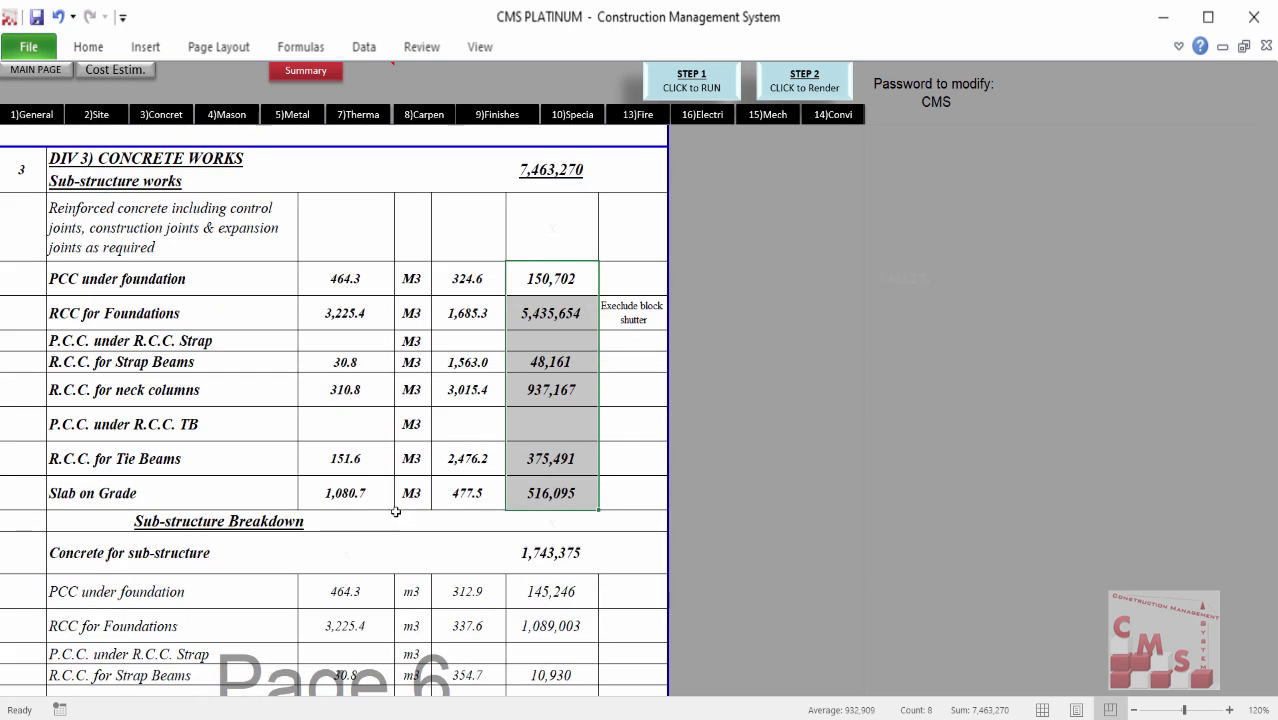
{"action": "scroll", "coordinate": [397, 515], "scroll_direction": "down", "scroll_amount": 1}
{"action": "left_click", "coordinate": [185, 384]}
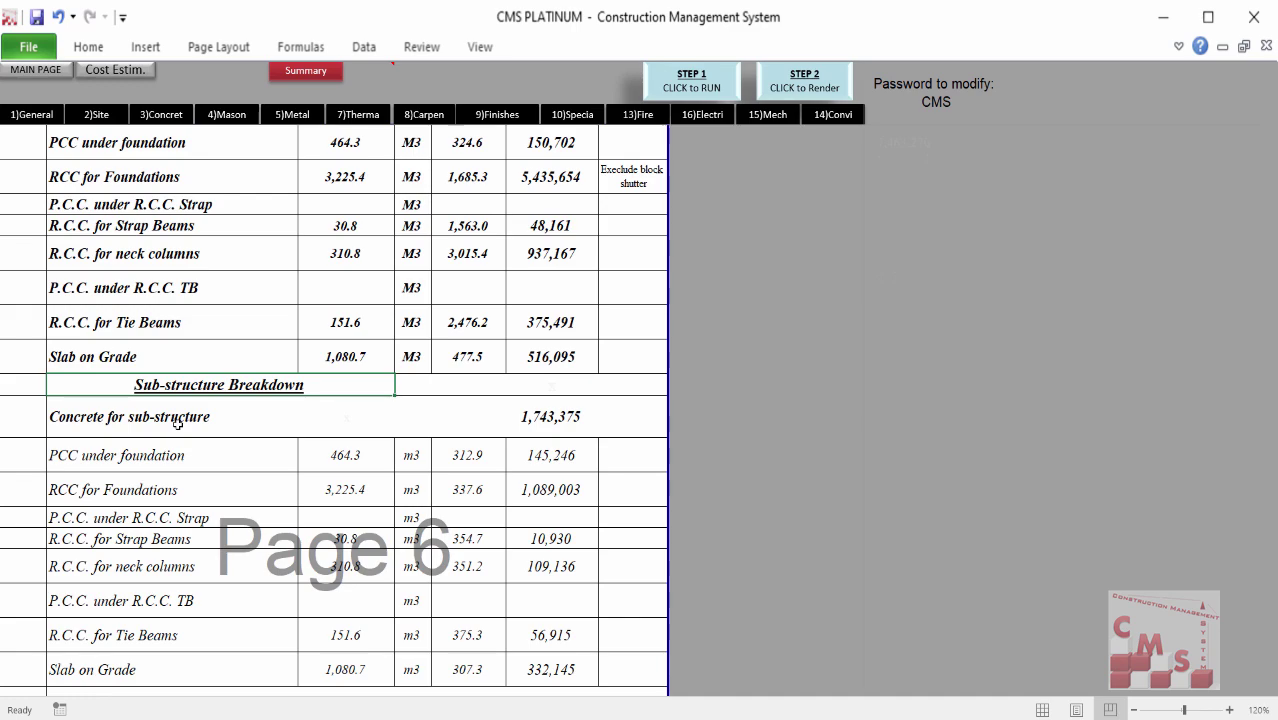
{"action": "left_click", "coordinate": [173, 461]}
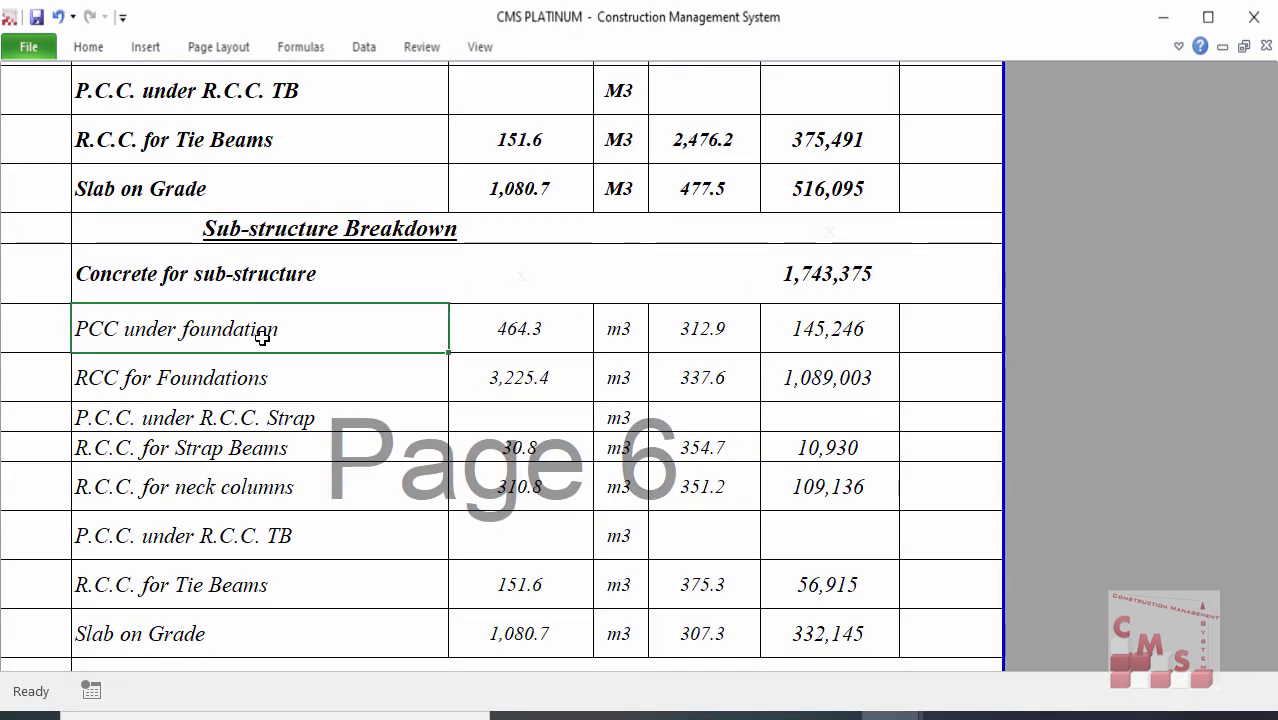
{"action": "left_click_drag", "start_coordinate": [672, 328], "coordinate": [703, 383]}
{"action": "left_click_drag", "start_coordinate": [704, 481], "coordinate": [713, 633]}
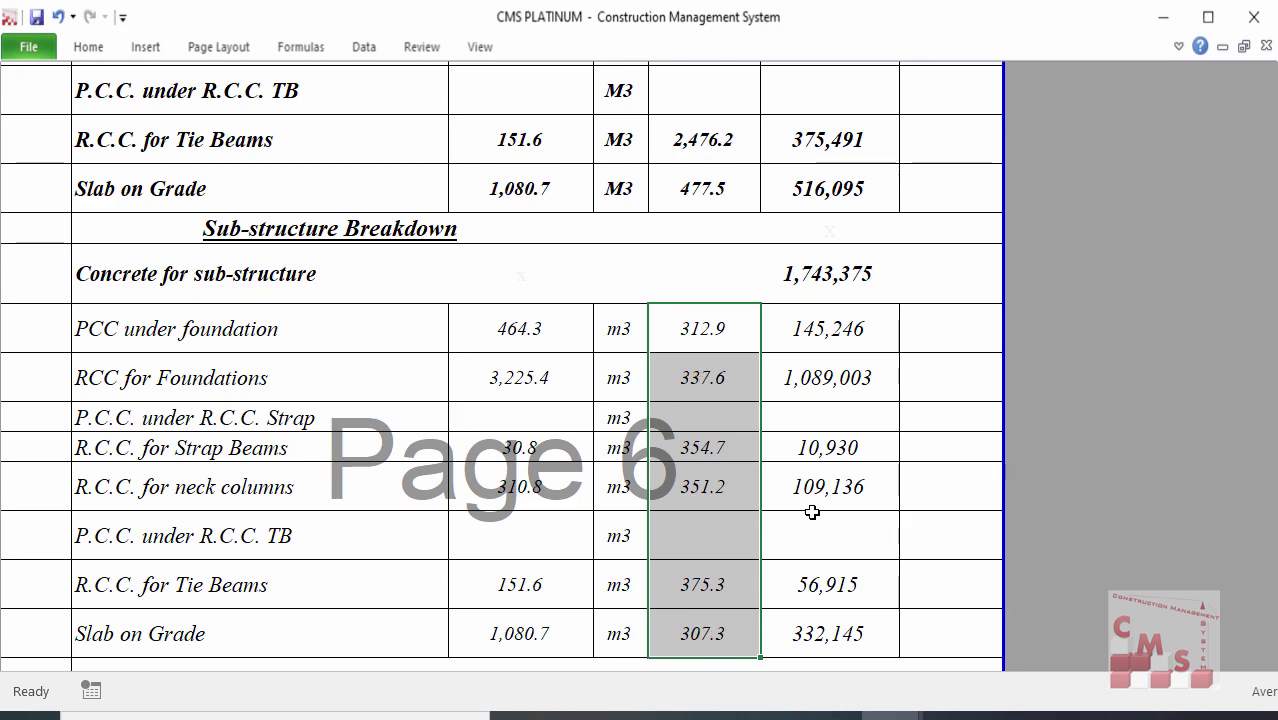
{"action": "left_click_drag", "start_coordinate": [830, 337], "coordinate": [842, 612]}
Step: Examine the tonnages, unit rates and amounts of the Rebar for sub-structure items, continuing down to the Timber Shutters
{"action": "scroll", "coordinate": [828, 480], "scroll_direction": "down", "scroll_amount": 4}
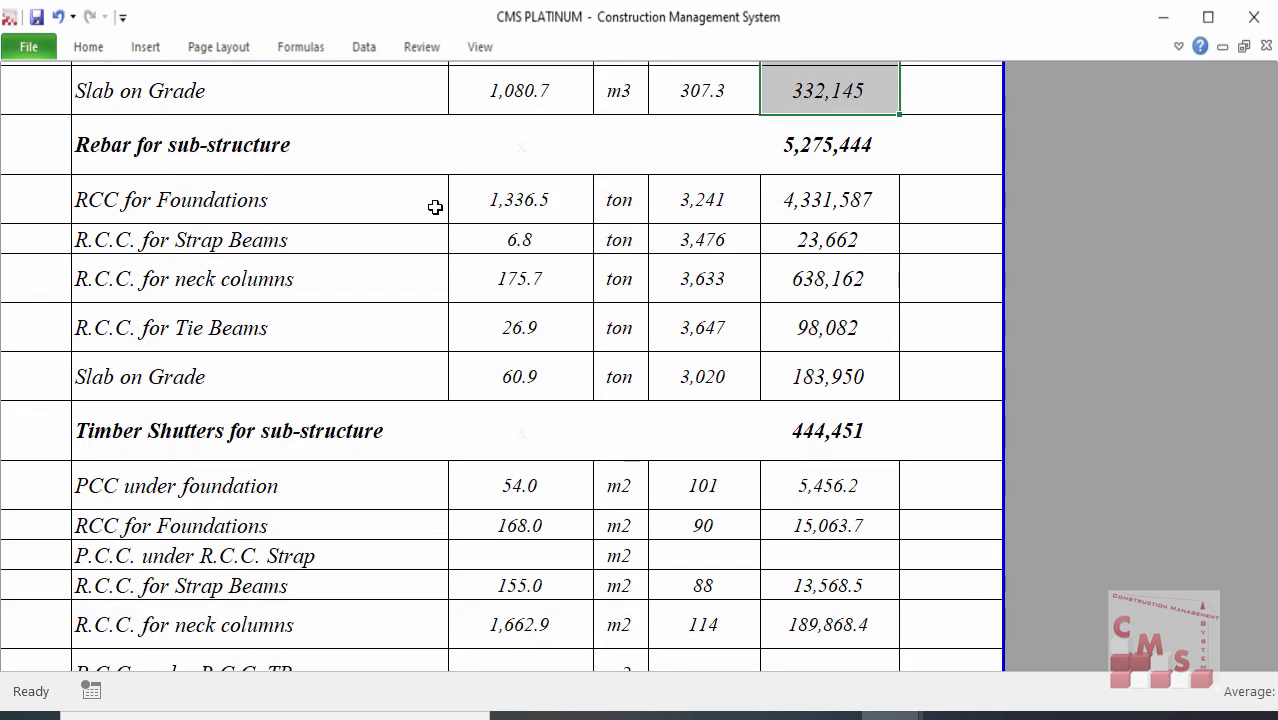
{"action": "left_click", "coordinate": [337, 208]}
{"action": "left_click", "coordinate": [288, 149]}
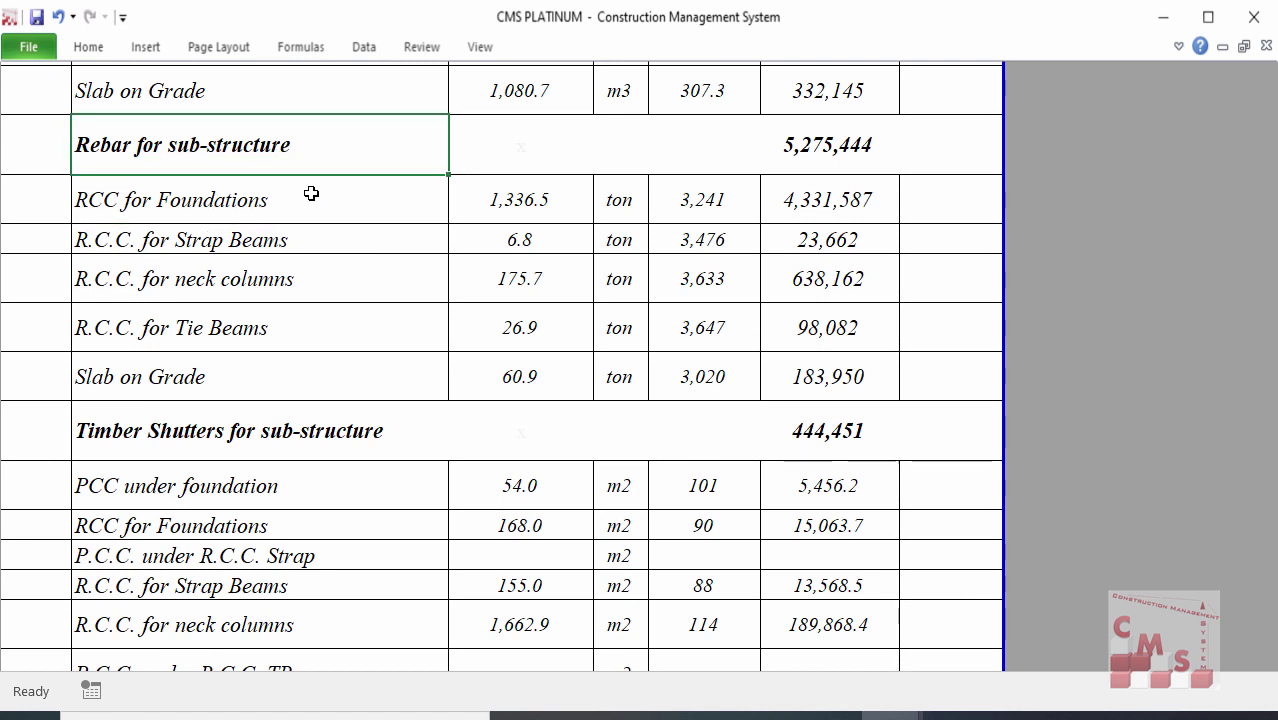
{"action": "left_click_drag", "start_coordinate": [502, 206], "coordinate": [513, 354]}
{"action": "left_click_drag", "start_coordinate": [562, 200], "coordinate": [596, 366]}
{"action": "left_click_drag", "start_coordinate": [747, 200], "coordinate": [730, 366]}
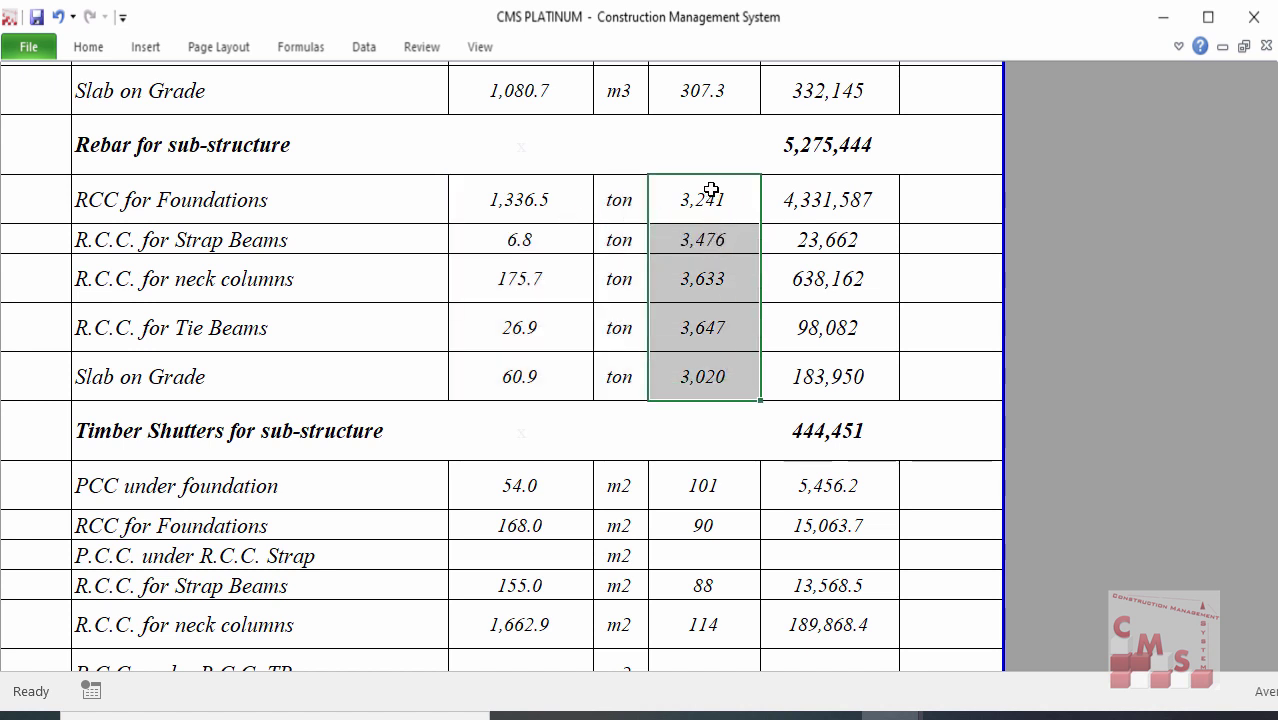
{"action": "left_click_drag", "start_coordinate": [844, 205], "coordinate": [838, 363]}
{"action": "scroll", "coordinate": [730, 362], "scroll_direction": "down", "scroll_amount": 2}
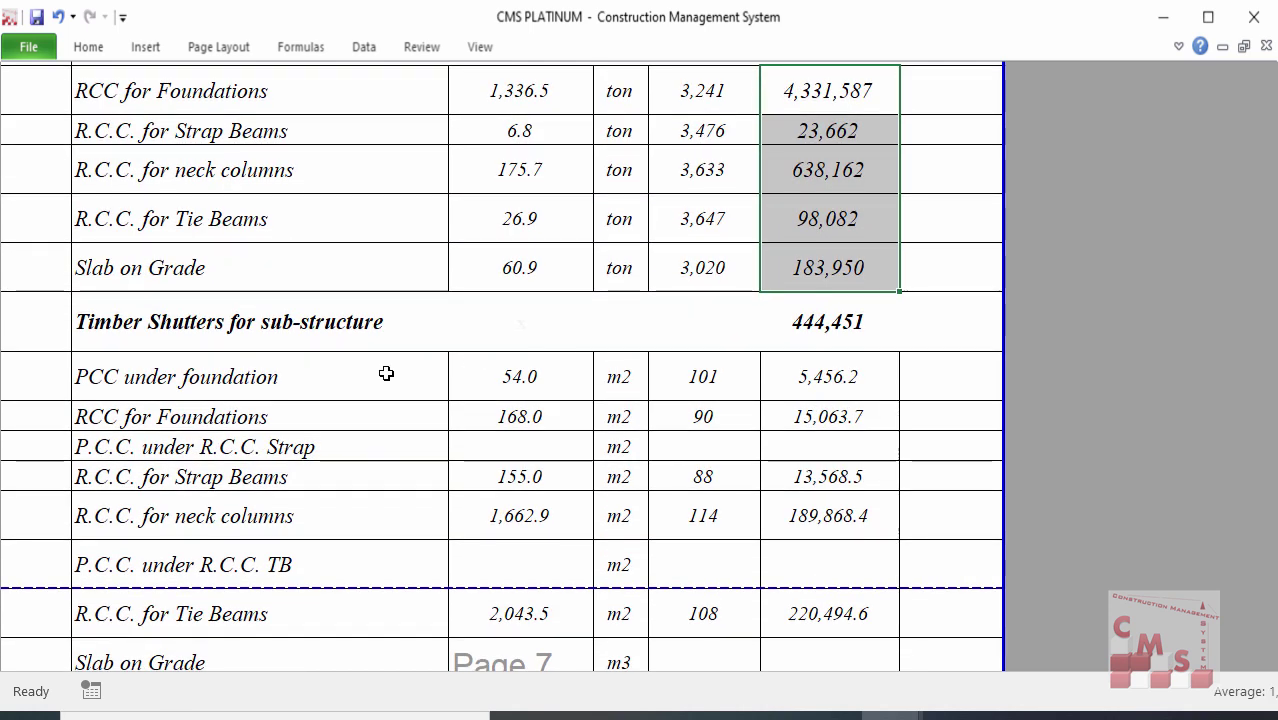
Step: Review the descriptions, quantities, rates and amounts of the Timber Shutters for sub-structure items
{"action": "left_click", "coordinate": [340, 347]}
{"action": "scroll", "coordinate": [351, 370], "scroll_direction": "down", "scroll_amount": 3}
{"action": "left_click_drag", "start_coordinate": [342, 230], "coordinate": [338, 508]}
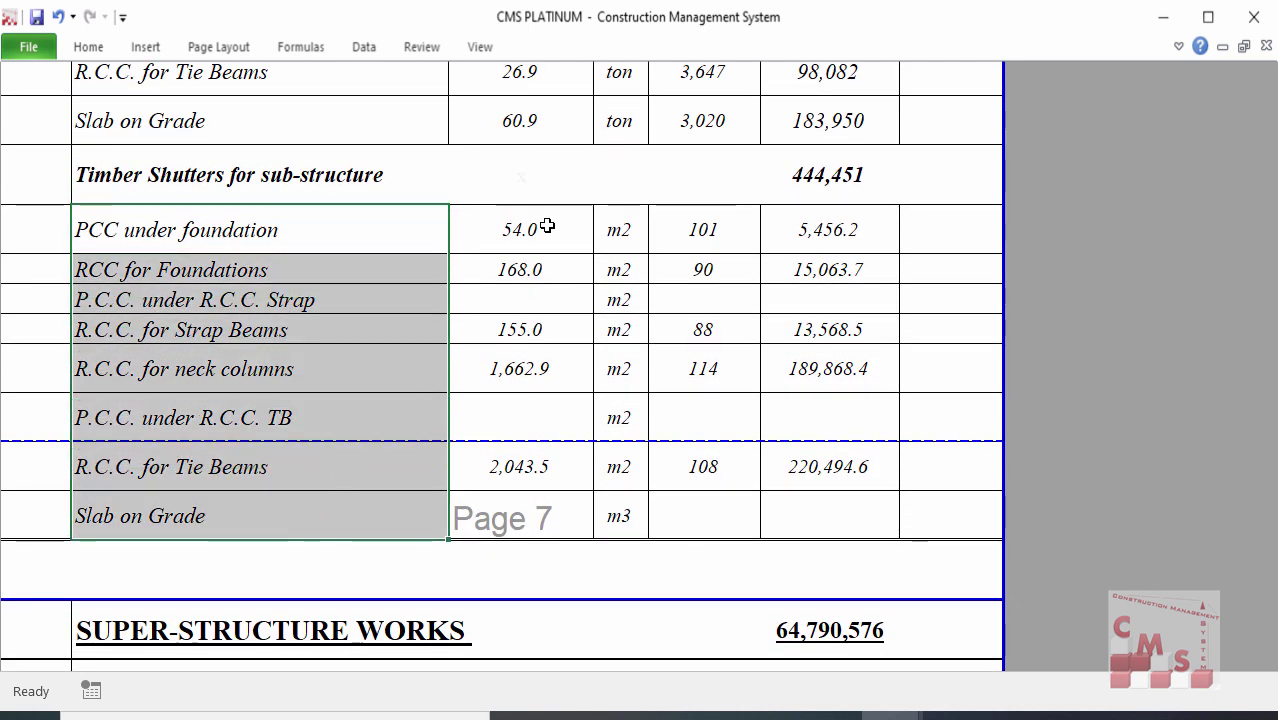
{"action": "left_click_drag", "start_coordinate": [542, 226], "coordinate": [528, 497]}
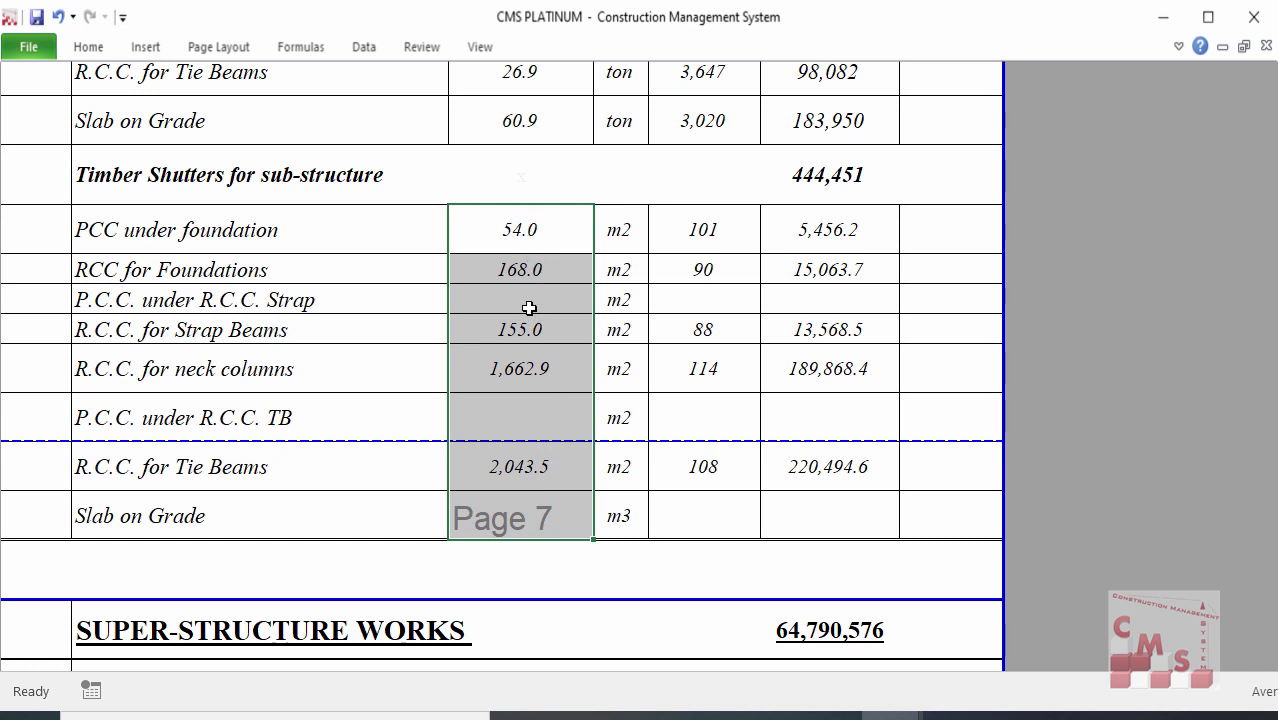
{"action": "left_click_drag", "start_coordinate": [727, 234], "coordinate": [724, 475]}
{"action": "left_click_drag", "start_coordinate": [825, 245], "coordinate": [827, 497]}
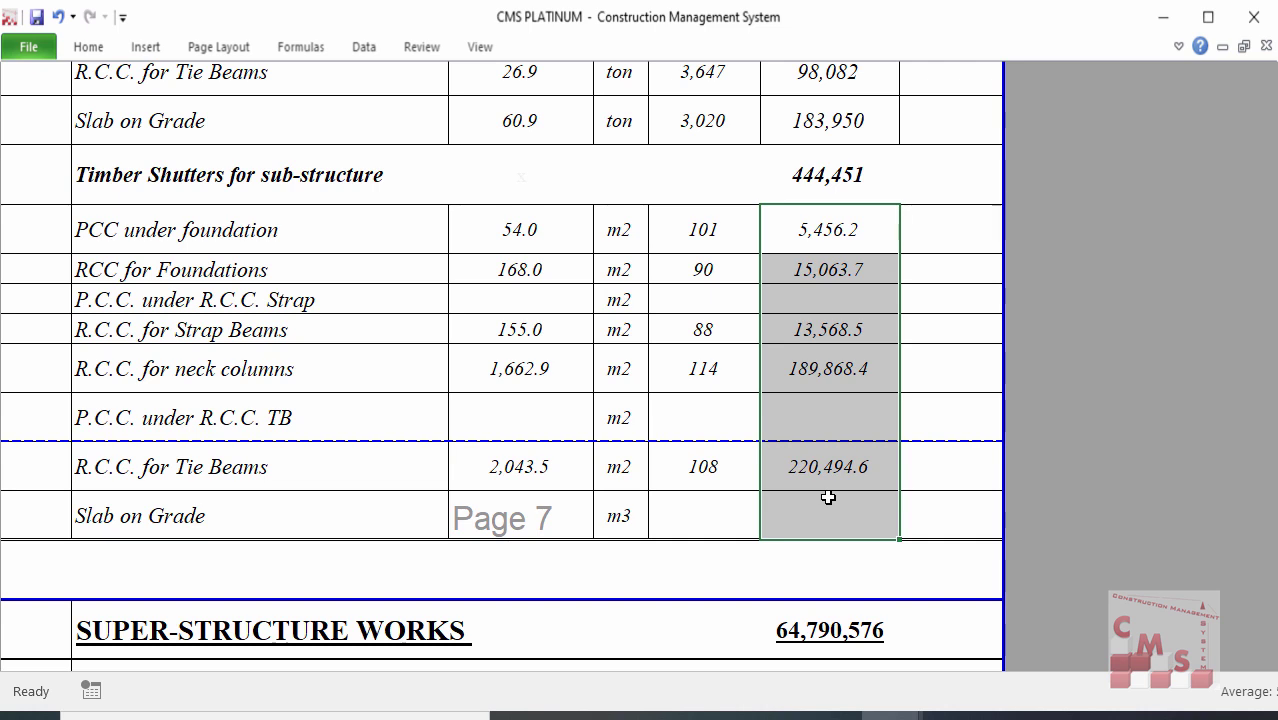
Step: Look through the DIV 3) CONCRETE WORKS items under SUPER-STRUCTURE WORKS, from R.C.C. for Columns and walls to DOOMS & DECORE
{"action": "scroll", "coordinate": [824, 480], "scroll_direction": "down", "scroll_amount": 1}
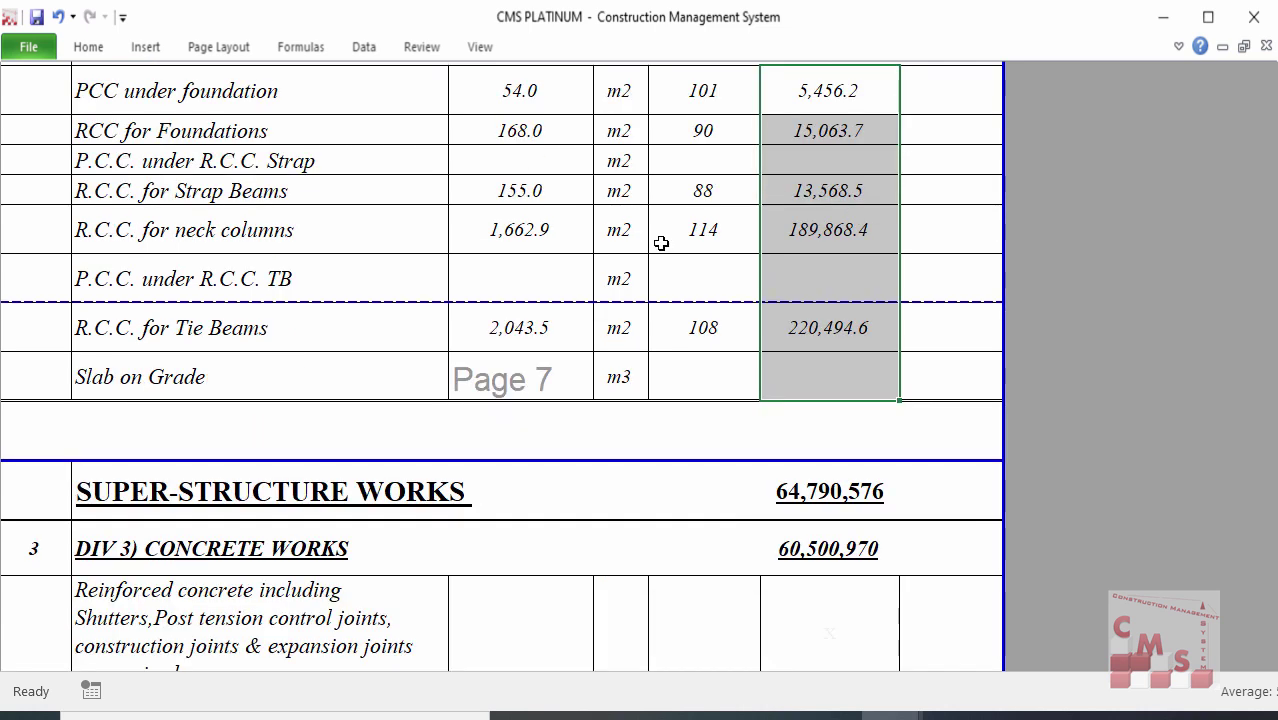
{"action": "scroll", "coordinate": [699, 305], "scroll_direction": "down", "scroll_amount": 12}
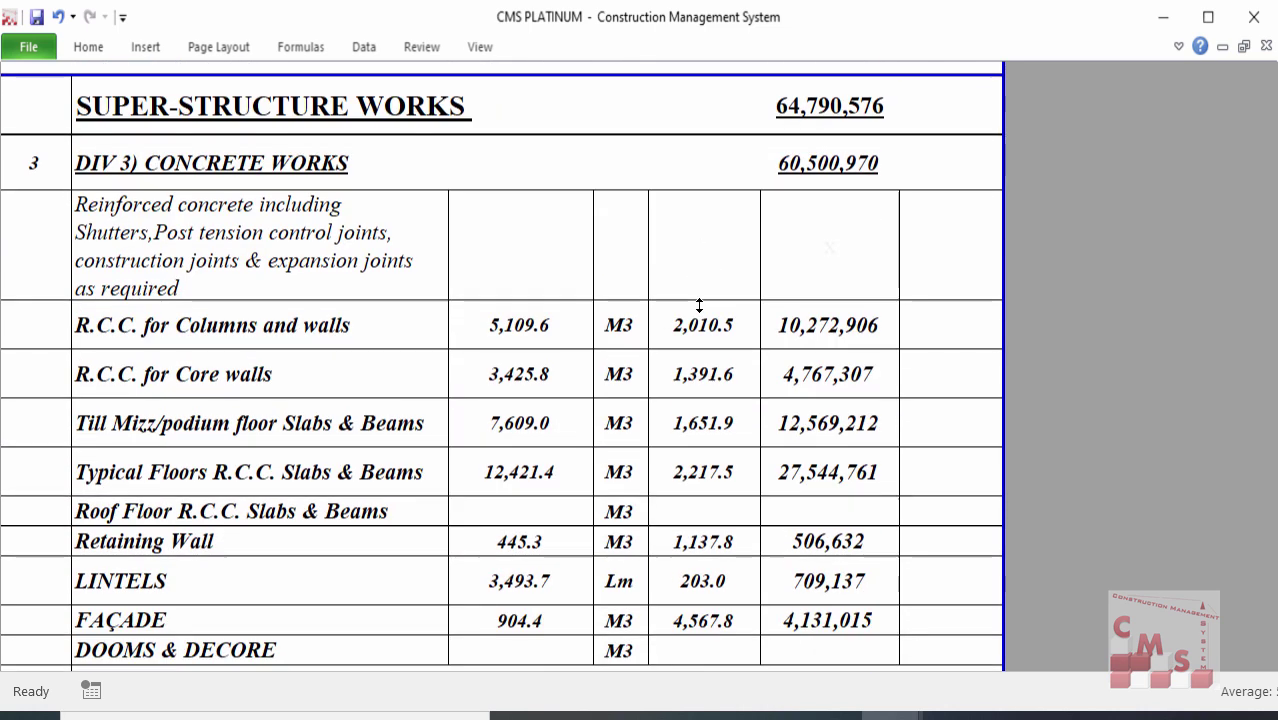
{"action": "scroll", "coordinate": [699, 305], "scroll_direction": "down", "scroll_amount": 4}
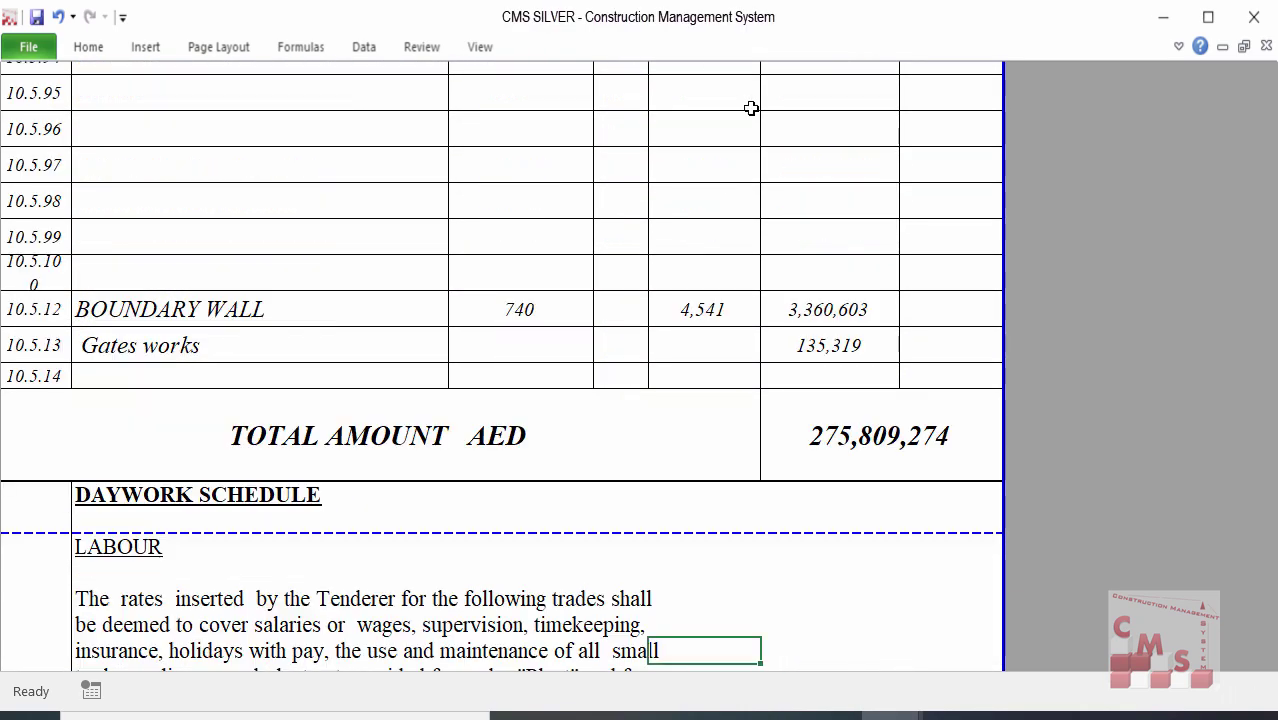
Step: Check the Bill of Quantities total amount in AED, the daywork schedule and the closing division summary with its total
{"action": "scroll", "coordinate": [750, 108], "scroll_direction": "down", "scroll_amount": 2}
{"action": "left_click", "coordinate": [843, 189]}
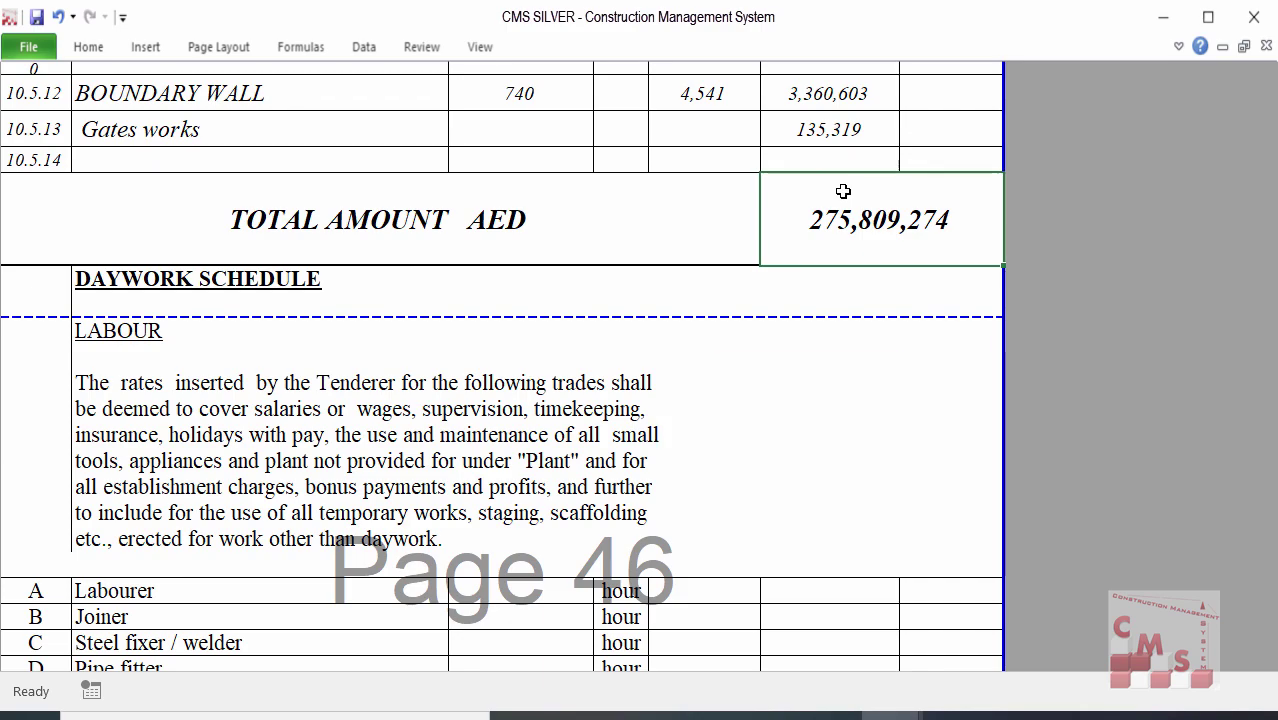
{"action": "scroll", "coordinate": [843, 189], "scroll_direction": "down", "scroll_amount": 10}
{"action": "scroll", "coordinate": [670, 172], "scroll_direction": "down", "scroll_amount": 1}
{"action": "scroll", "coordinate": [660, 175], "scroll_direction": "up", "scroll_amount": 3}
{"action": "scroll", "coordinate": [616, 200], "scroll_direction": "down", "scroll_amount": 2}
{"action": "scroll", "coordinate": [617, 223], "scroll_direction": "down", "scroll_amount": 5}
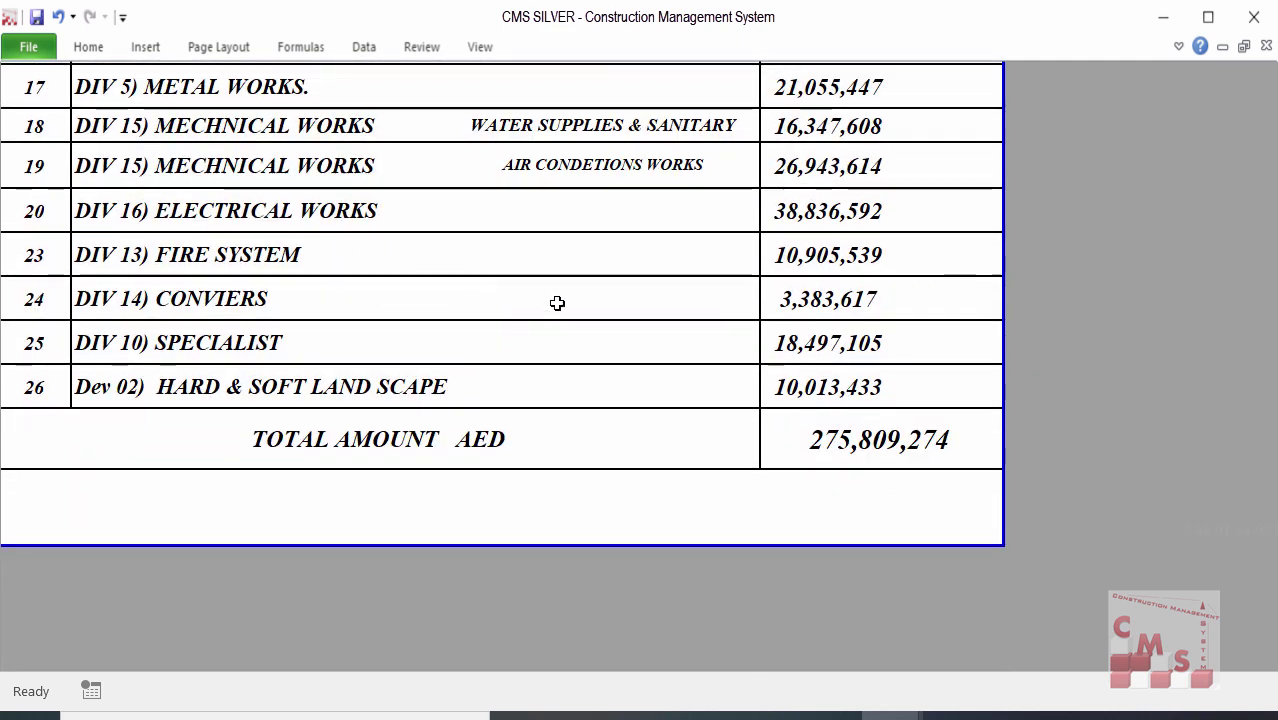
{"action": "left_click", "coordinate": [901, 420]}
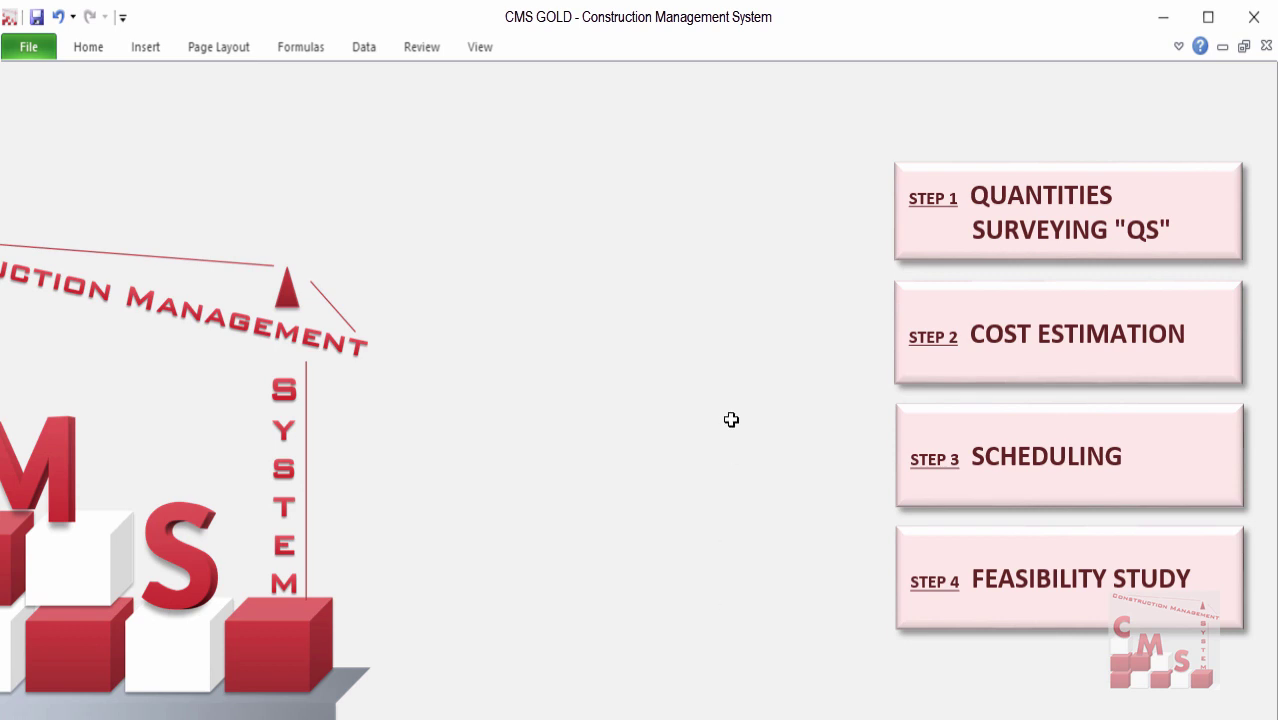
Step: Open Develop Schedule in the Scheduling module and review the activity names from MOBILZATION to Slab on Grade
{"action": "left_click", "coordinate": [1000, 420]}
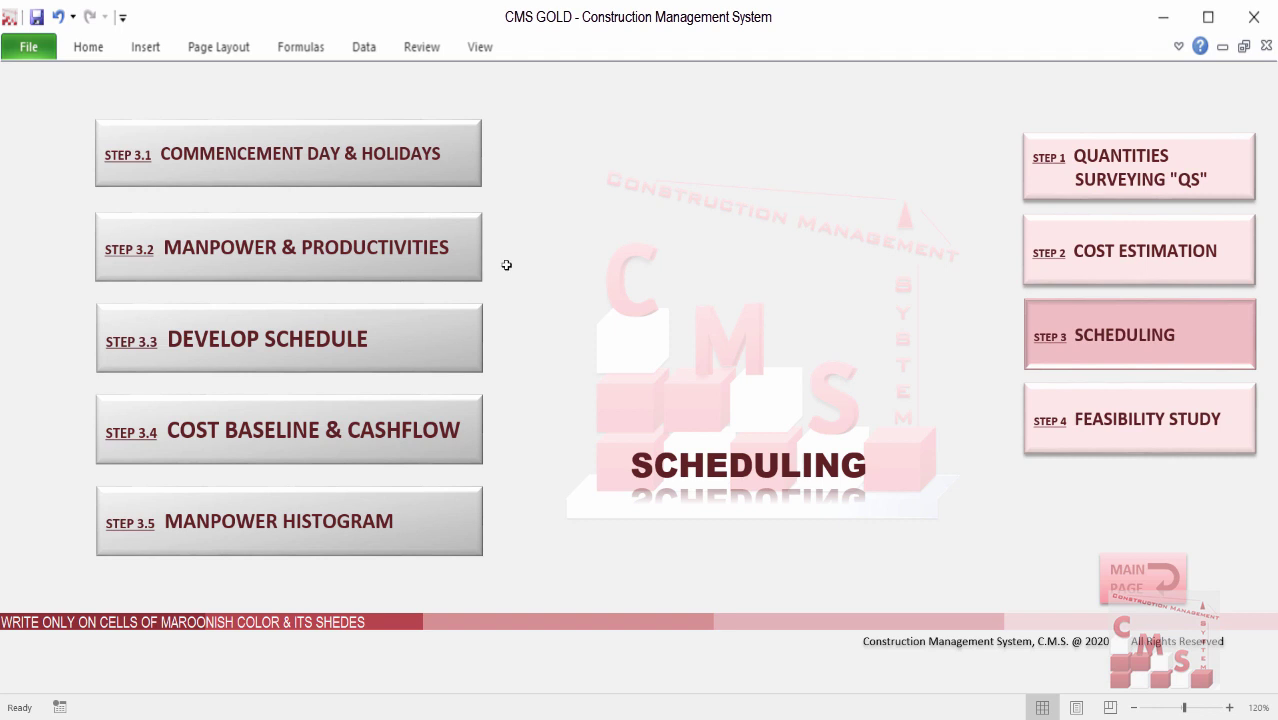
{"action": "left_click", "coordinate": [438, 365]}
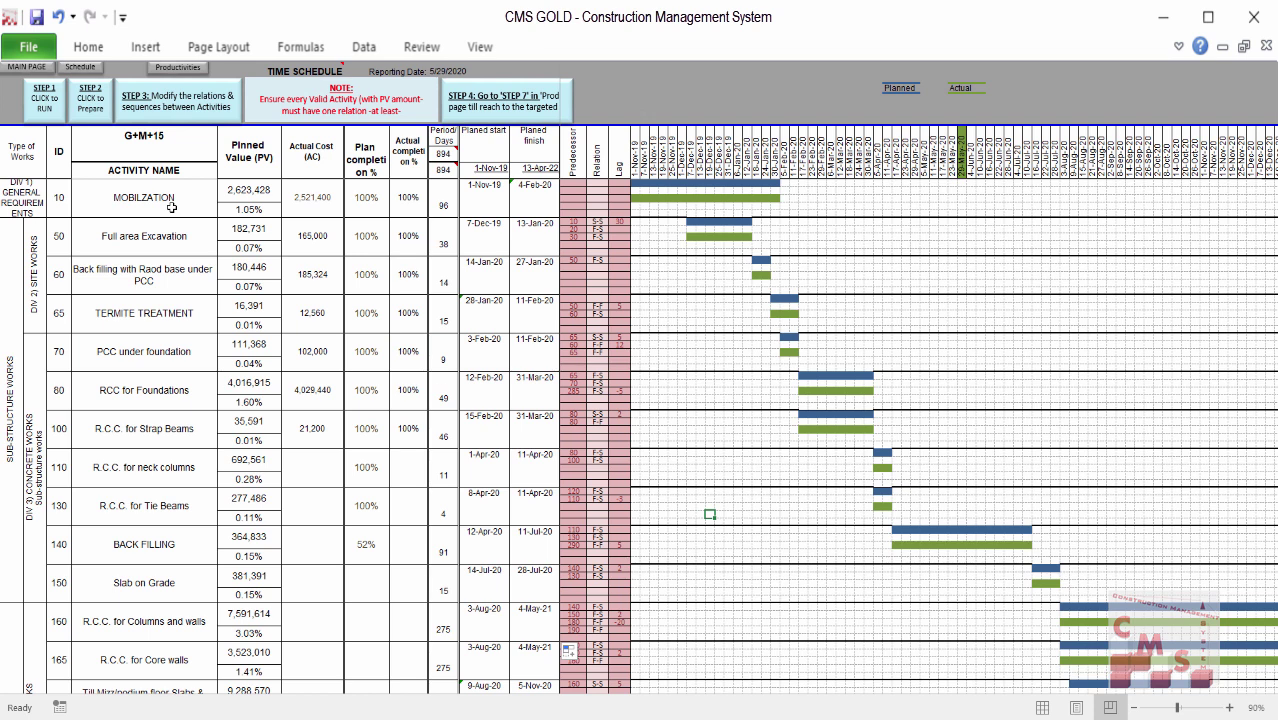
{"action": "left_click_drag", "start_coordinate": [124, 196], "coordinate": [137, 595]}
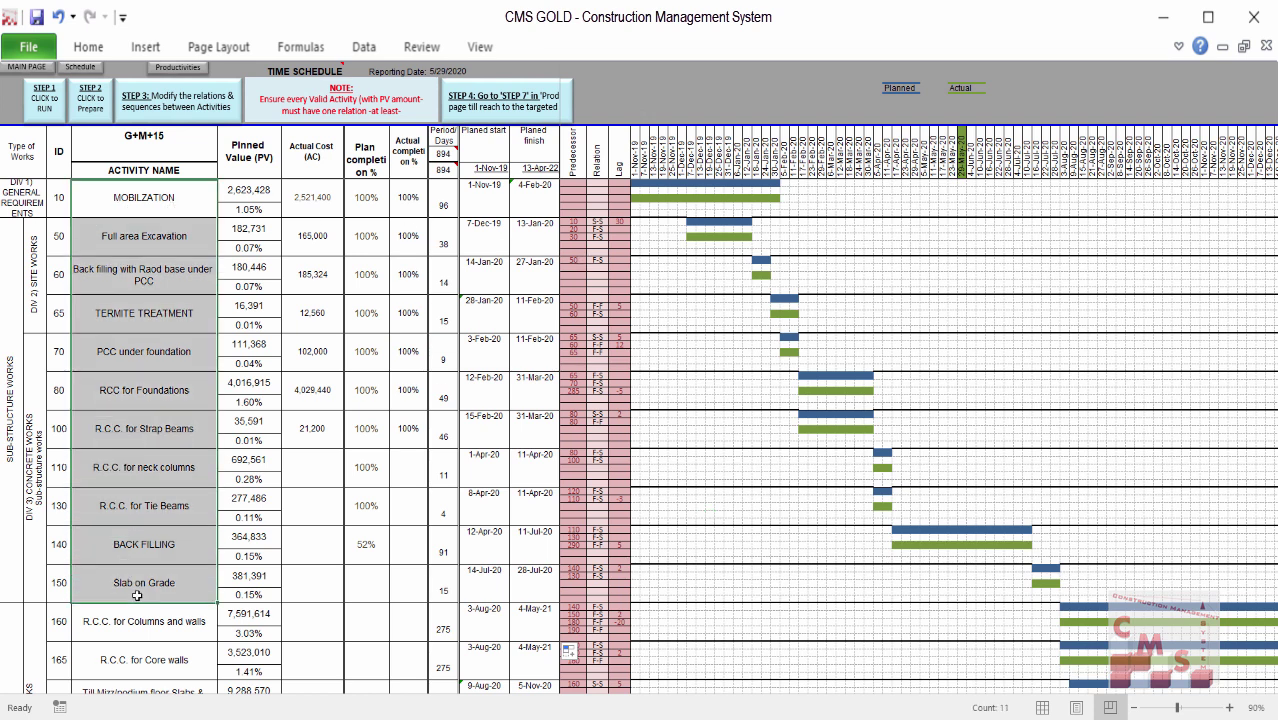
Step: Examine the planned values and their percentages for the activities from MOBILZATION down to R.C.C. for Tie Beams
{"action": "left_click_drag", "start_coordinate": [256, 190], "coordinate": [244, 502]}
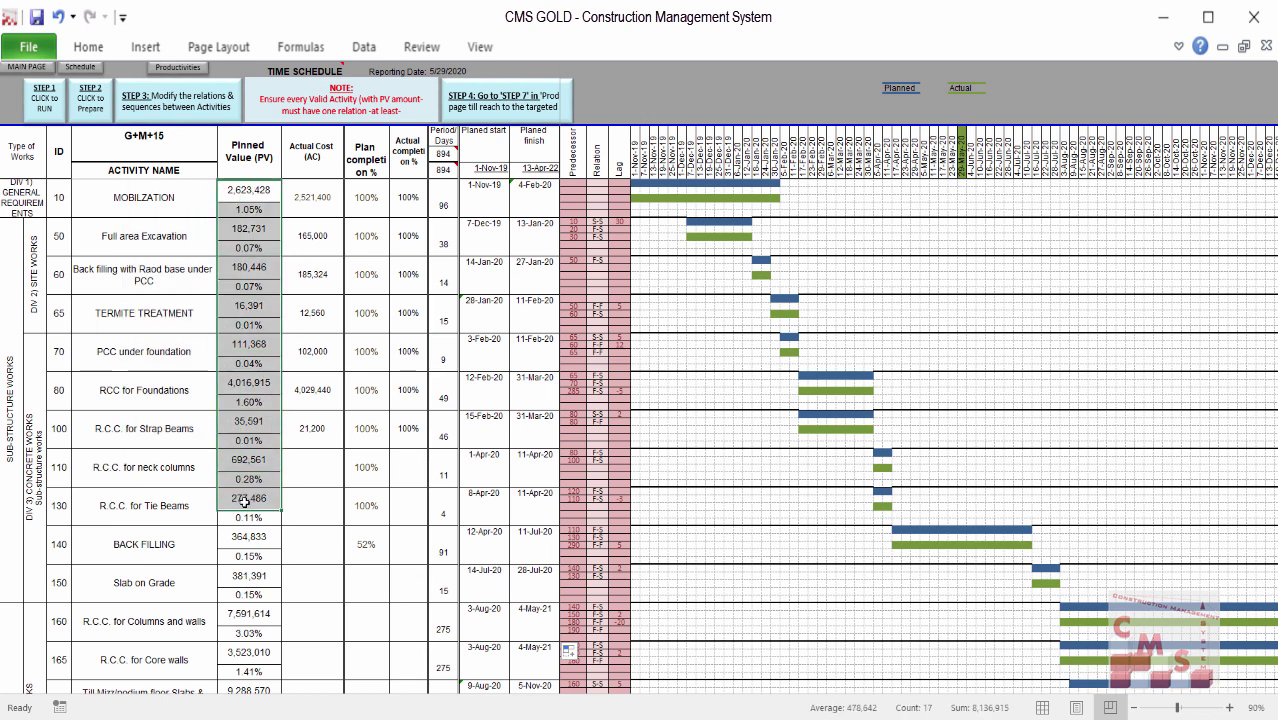
{"action": "left_click", "coordinate": [262, 219]}
{"action": "left_click", "coordinate": [250, 252]}
{"action": "left_click", "coordinate": [249, 268]}
{"action": "left_click", "coordinate": [248, 287]}
{"action": "left_click", "coordinate": [250, 325]}
{"action": "left_click", "coordinate": [244, 342]}
{"action": "left_click", "coordinate": [243, 362]}
{"action": "left_click", "coordinate": [184, 476]}
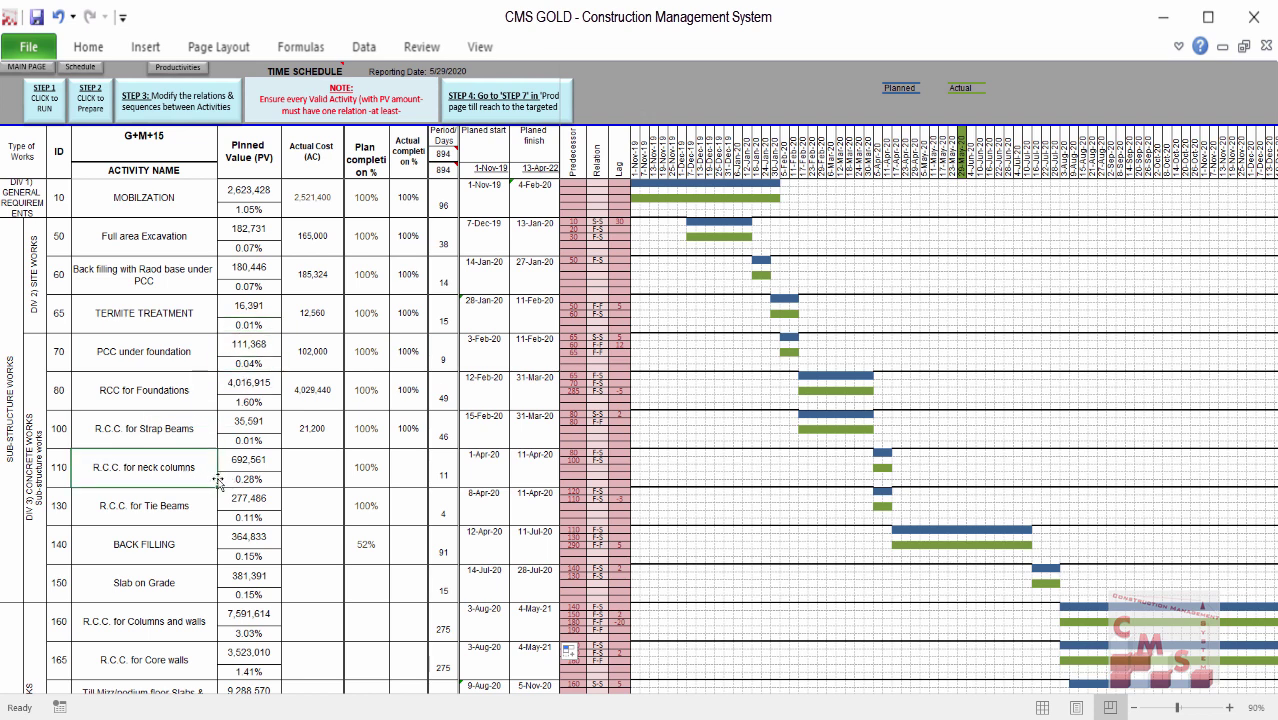
{"action": "left_click", "coordinate": [230, 479]}
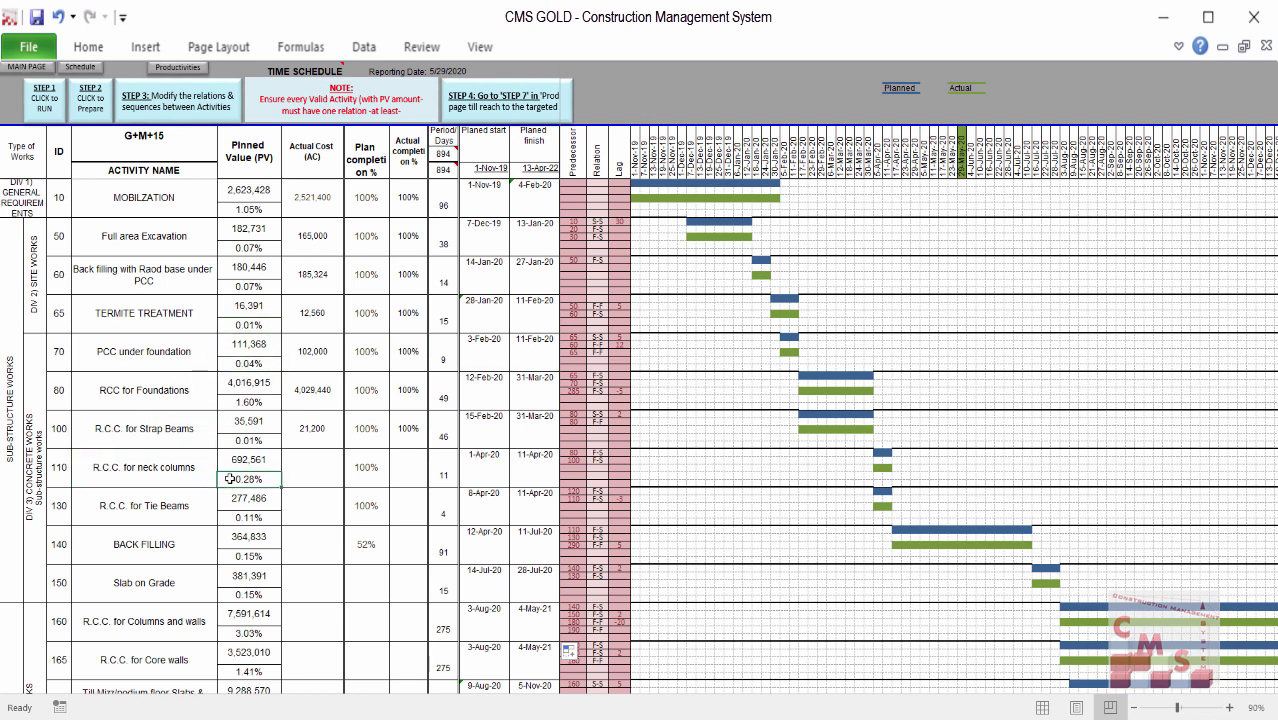
Step: Check the activity durations in days and the planned start and finish dates of Full area Excavation
{"action": "left_click_drag", "start_coordinate": [443, 205], "coordinate": [443, 447]}
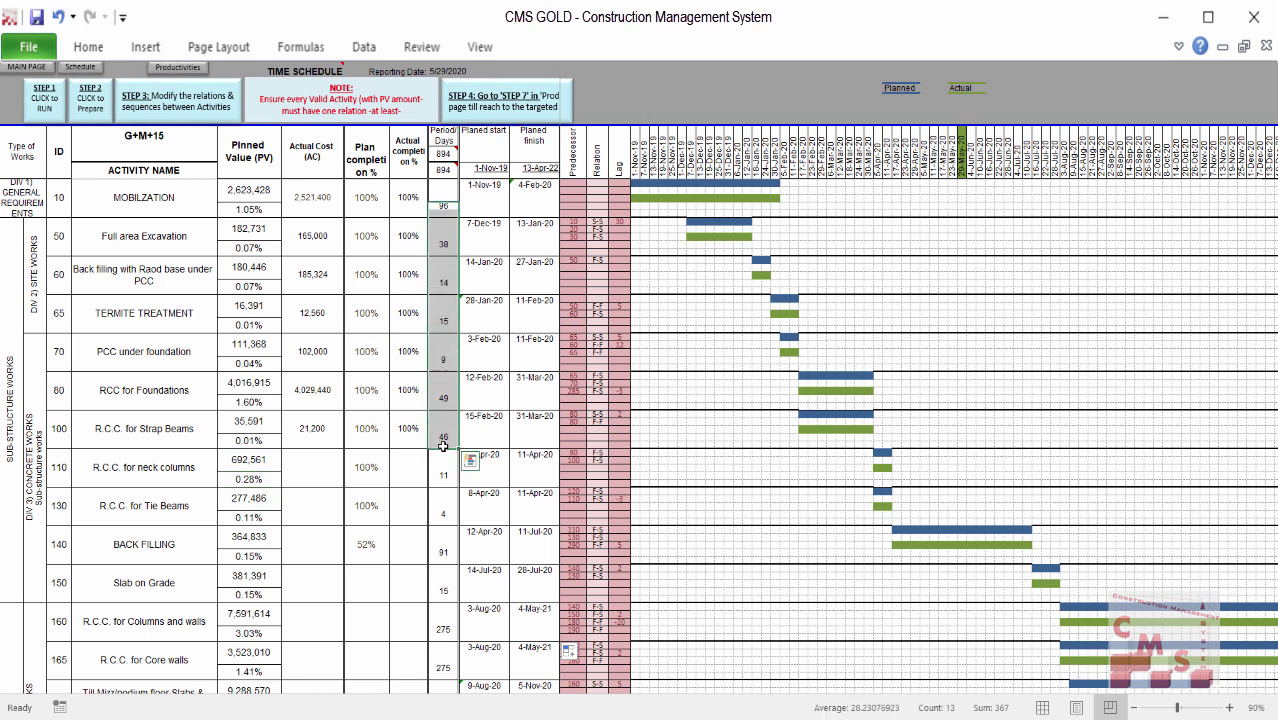
{"action": "left_click", "coordinate": [484, 240]}
{"action": "left_click", "coordinate": [516, 230]}
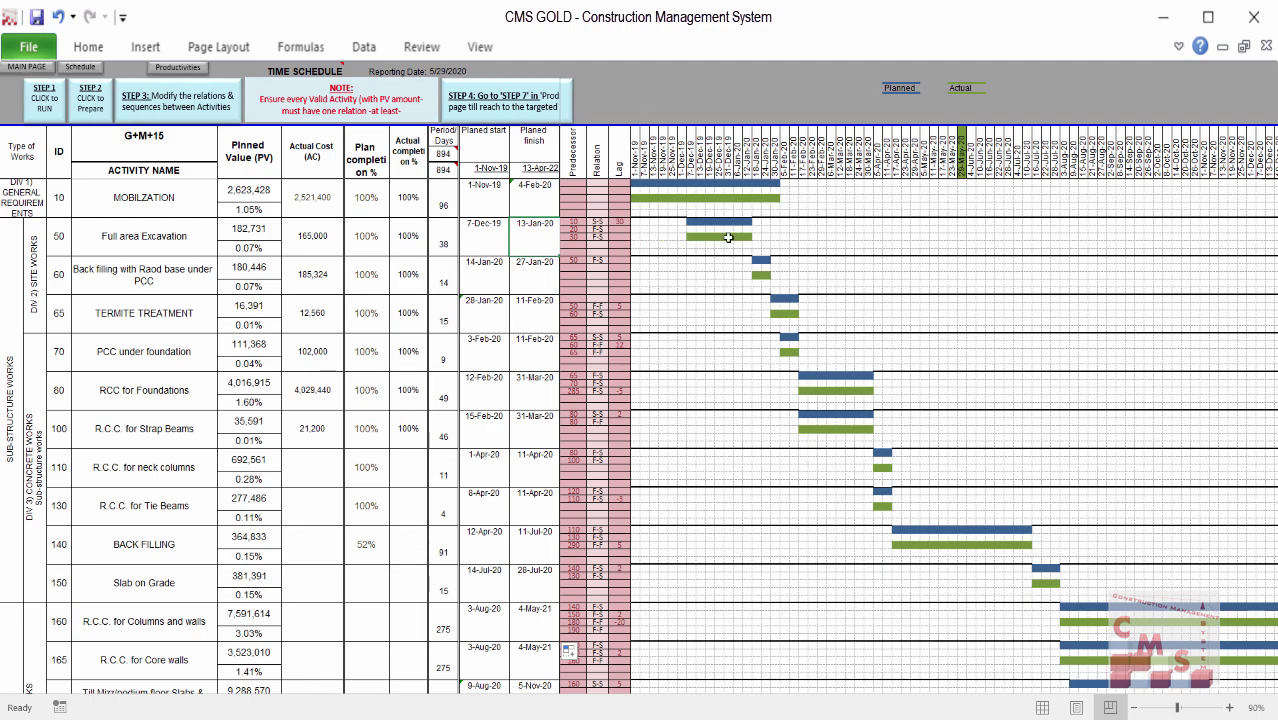
Step: Examine the planned and actual Gantt bars across the sub-structure, super-structure and finishing activities
{"action": "scroll", "coordinate": [920, 518], "scroll_direction": "down", "scroll_amount": 1}
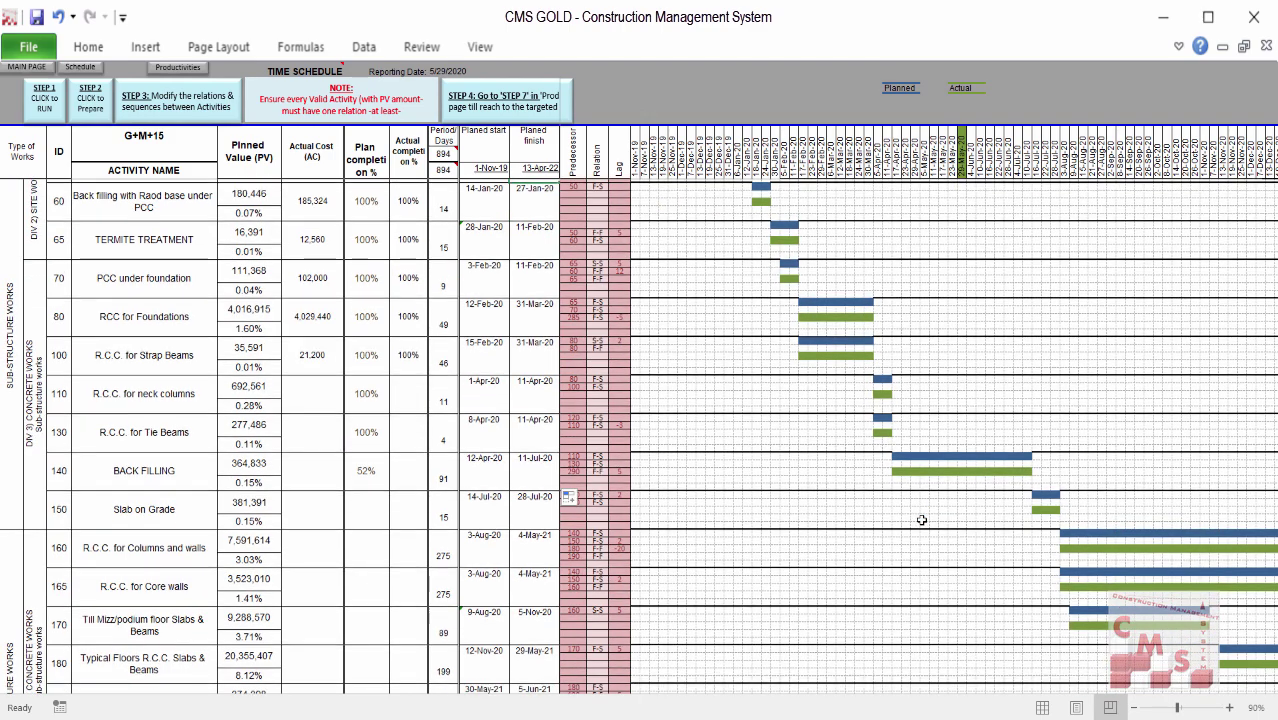
{"action": "left_click", "coordinate": [1134, 708]}
{"action": "left_click", "coordinate": [1134, 708]}
{"action": "left_click", "coordinate": [1134, 708]}
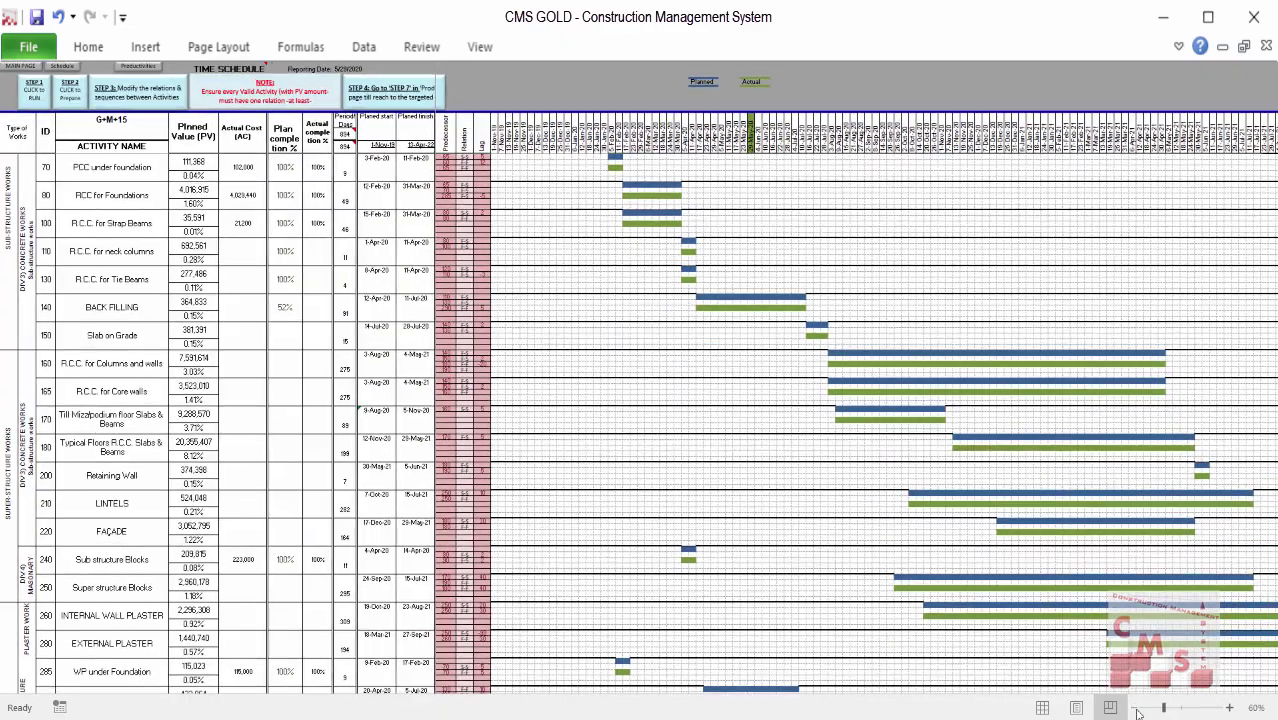
{"action": "left_click", "coordinate": [1134, 708]}
{"action": "scroll", "coordinate": [946, 590], "scroll_direction": "down", "scroll_amount": 2}
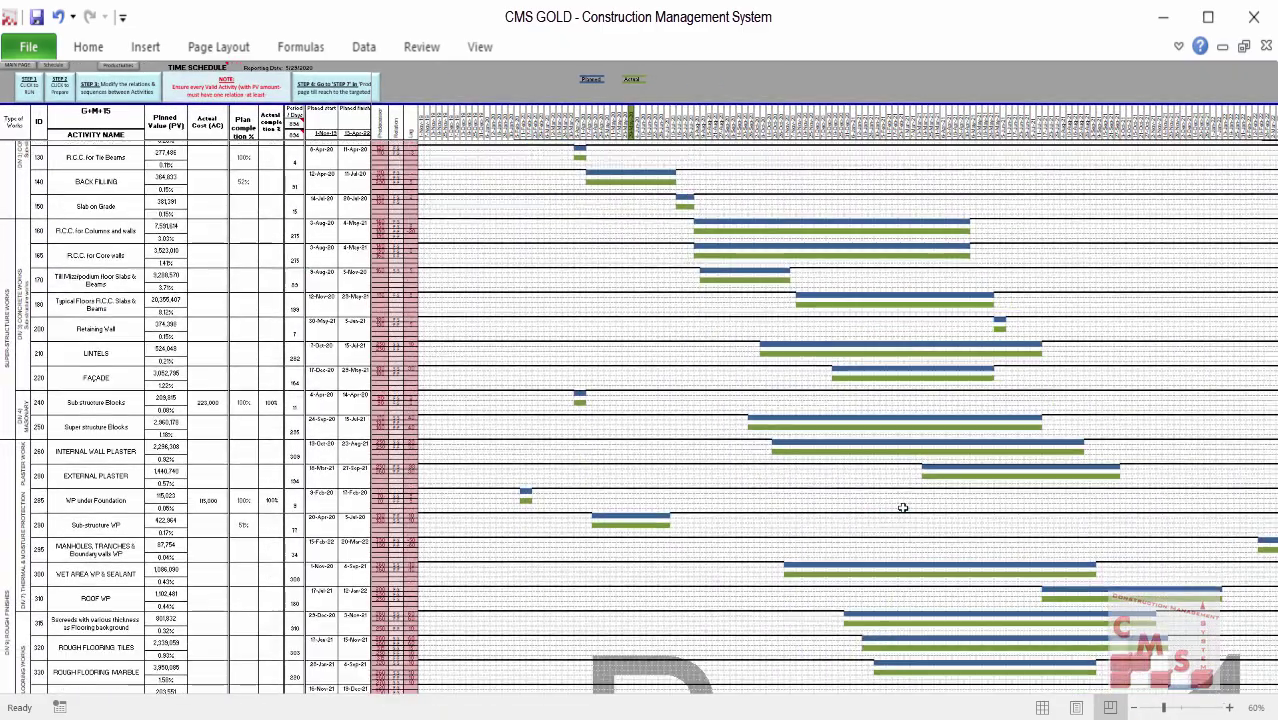
{"action": "scroll", "coordinate": [903, 508], "scroll_direction": "down", "scroll_amount": 1}
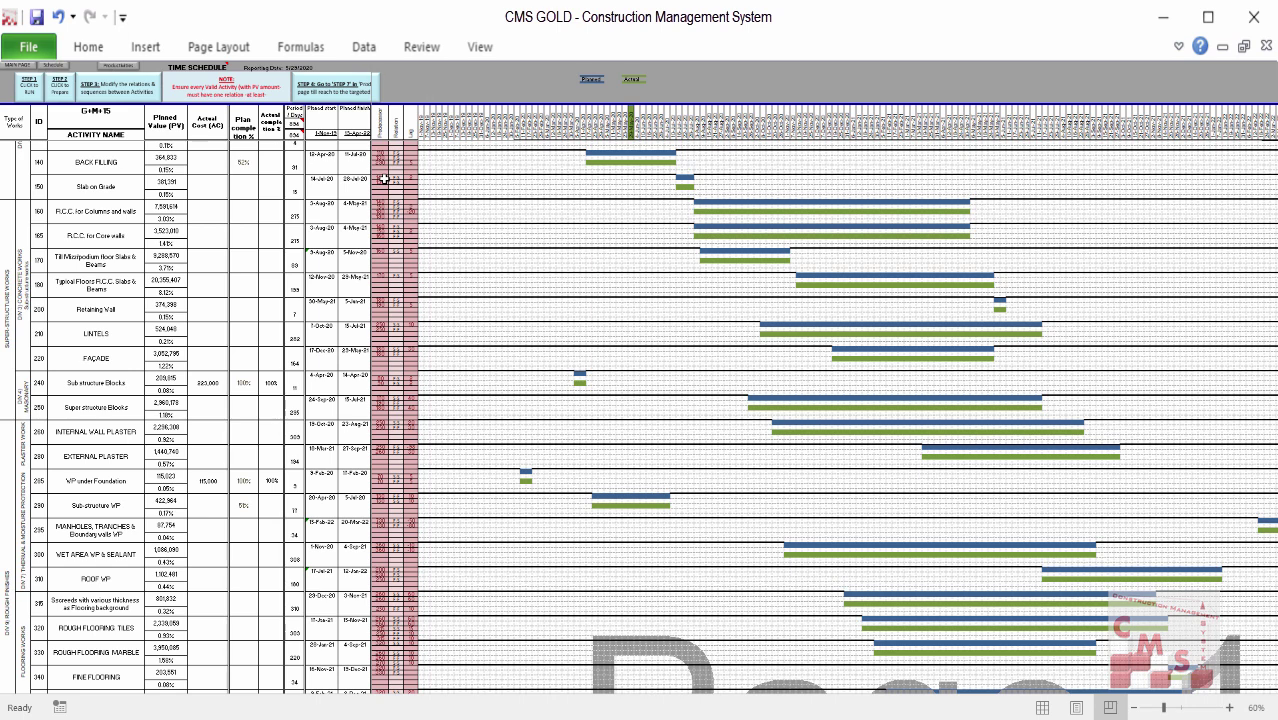
Step: Open Cost Baseline & Cashflow from the Scheduling page and review the cost S-curve, planned cash flow and progress S-curve
{"action": "left_click", "coordinate": [10, 64]}
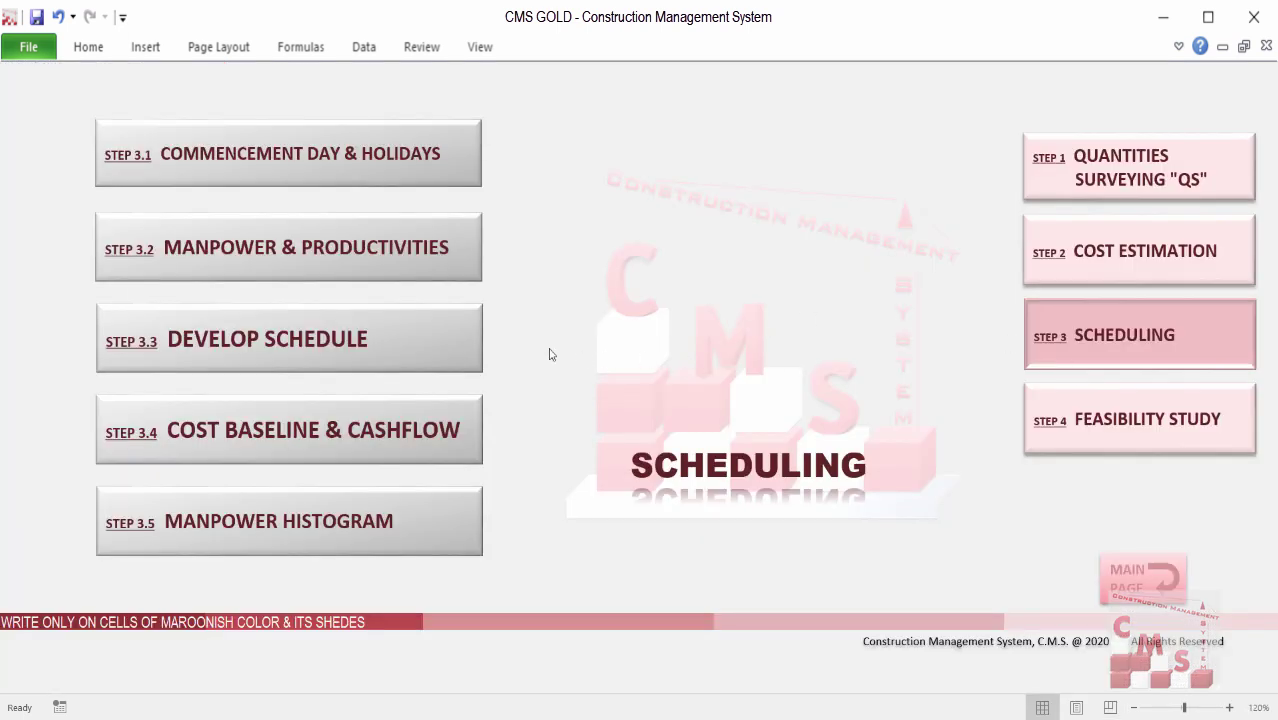
{"action": "key", "text": "ctrl+Page_Down"}
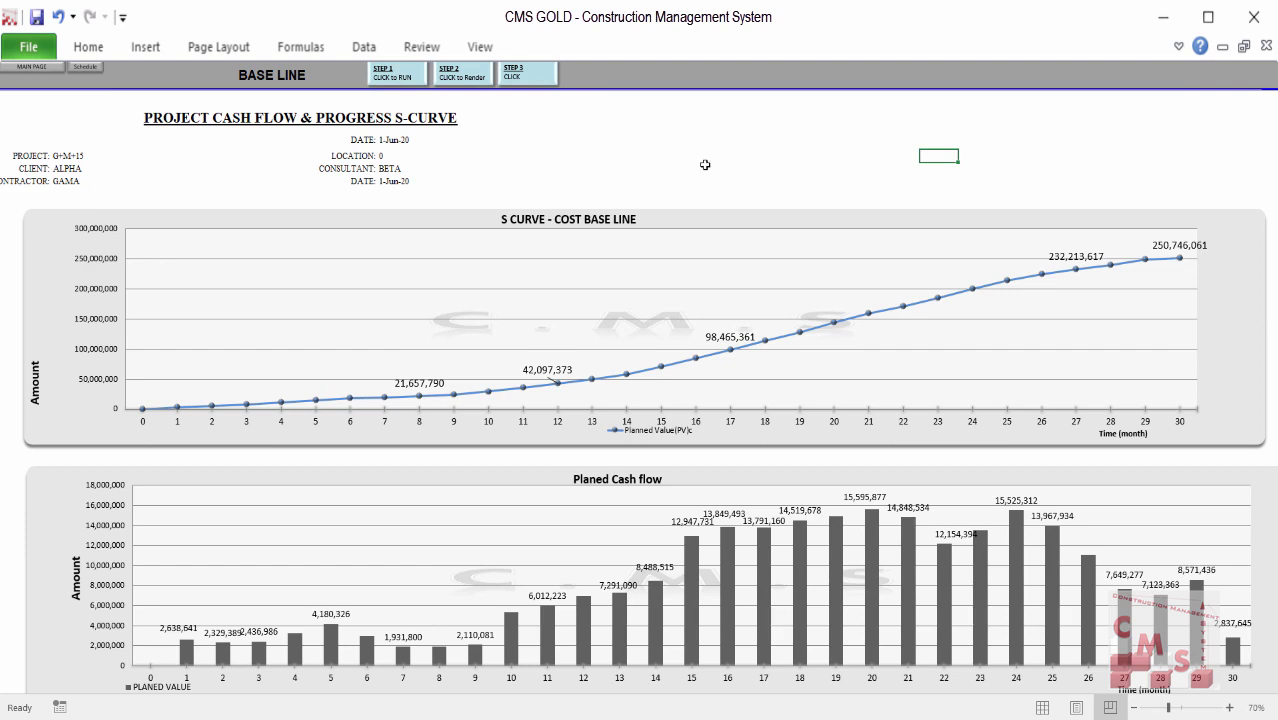
{"action": "scroll", "coordinate": [699, 169], "scroll_direction": "down", "scroll_amount": 5}
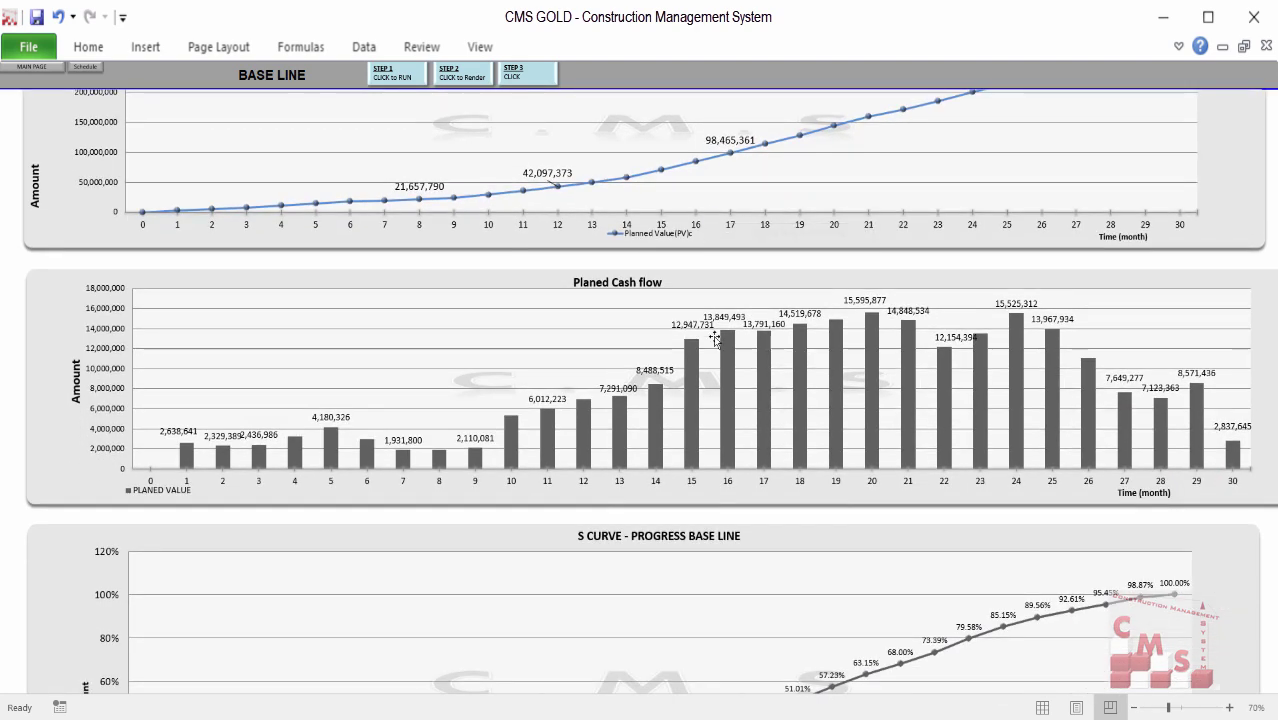
{"action": "scroll", "coordinate": [834, 326], "scroll_direction": "down", "scroll_amount": 2}
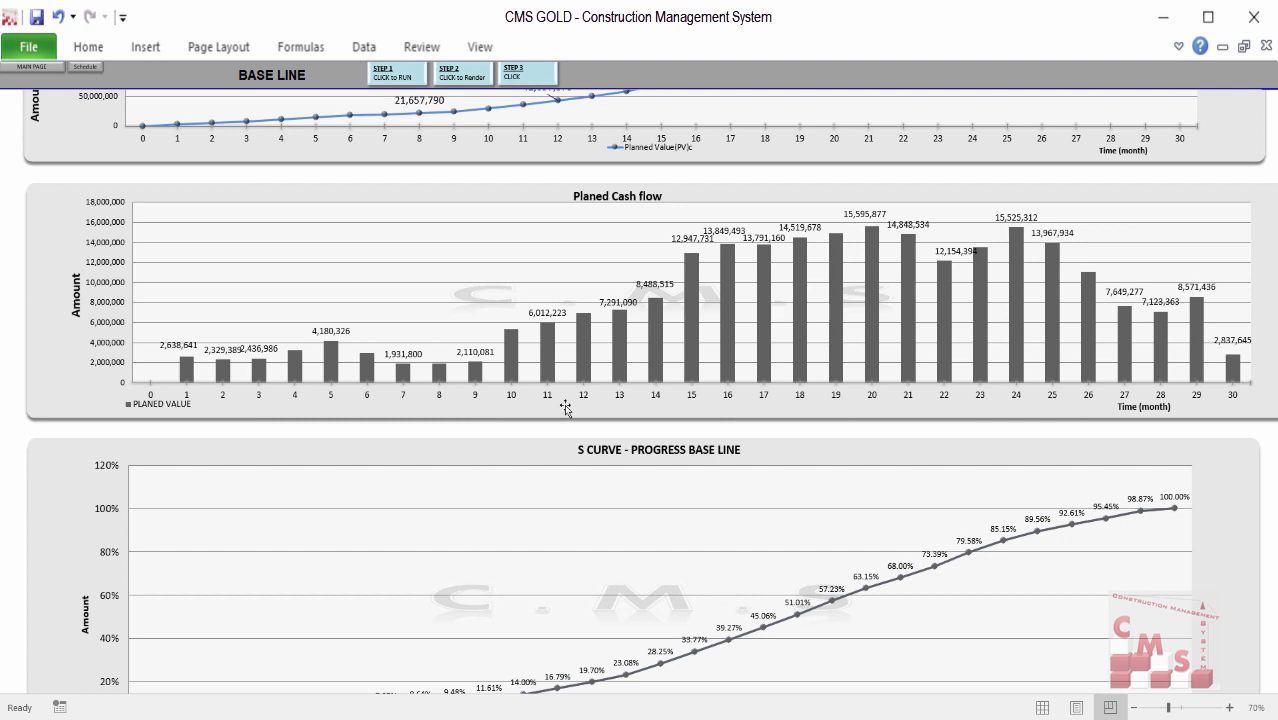
{"action": "scroll", "coordinate": [604, 465], "scroll_direction": "down", "scroll_amount": 2}
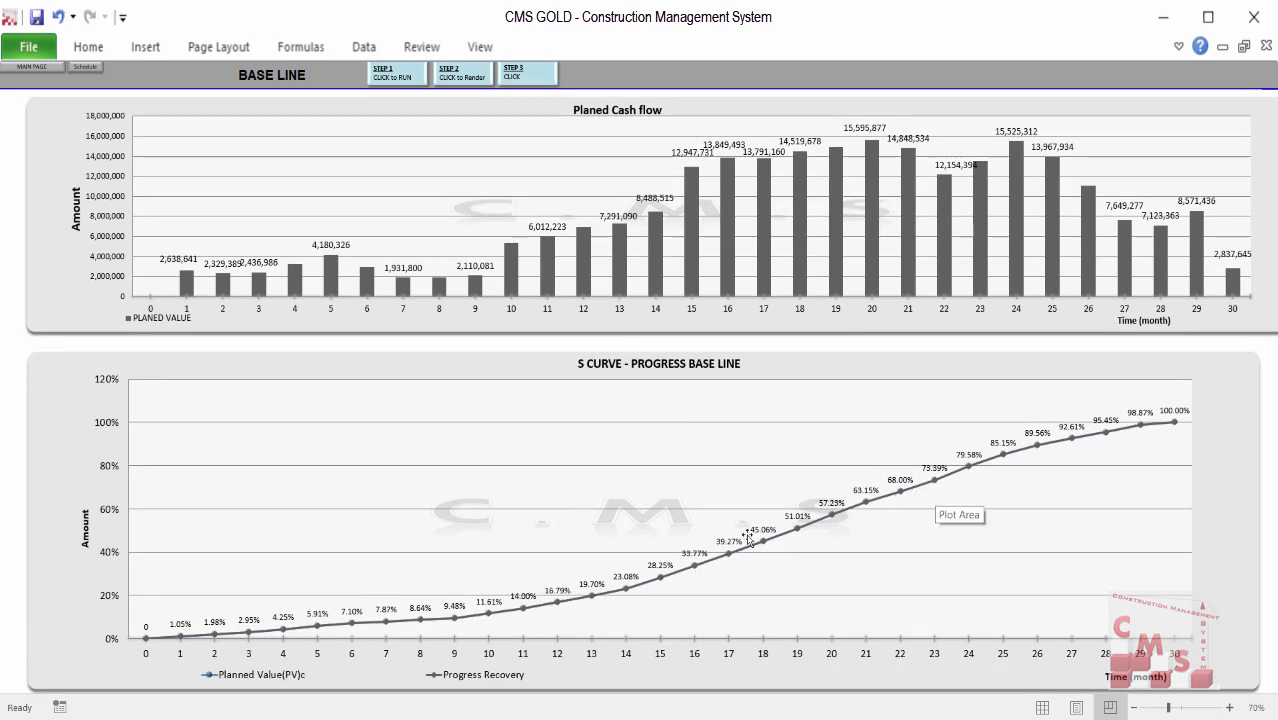
{"action": "scroll", "coordinate": [560, 500], "scroll_direction": "up", "scroll_amount": 6}
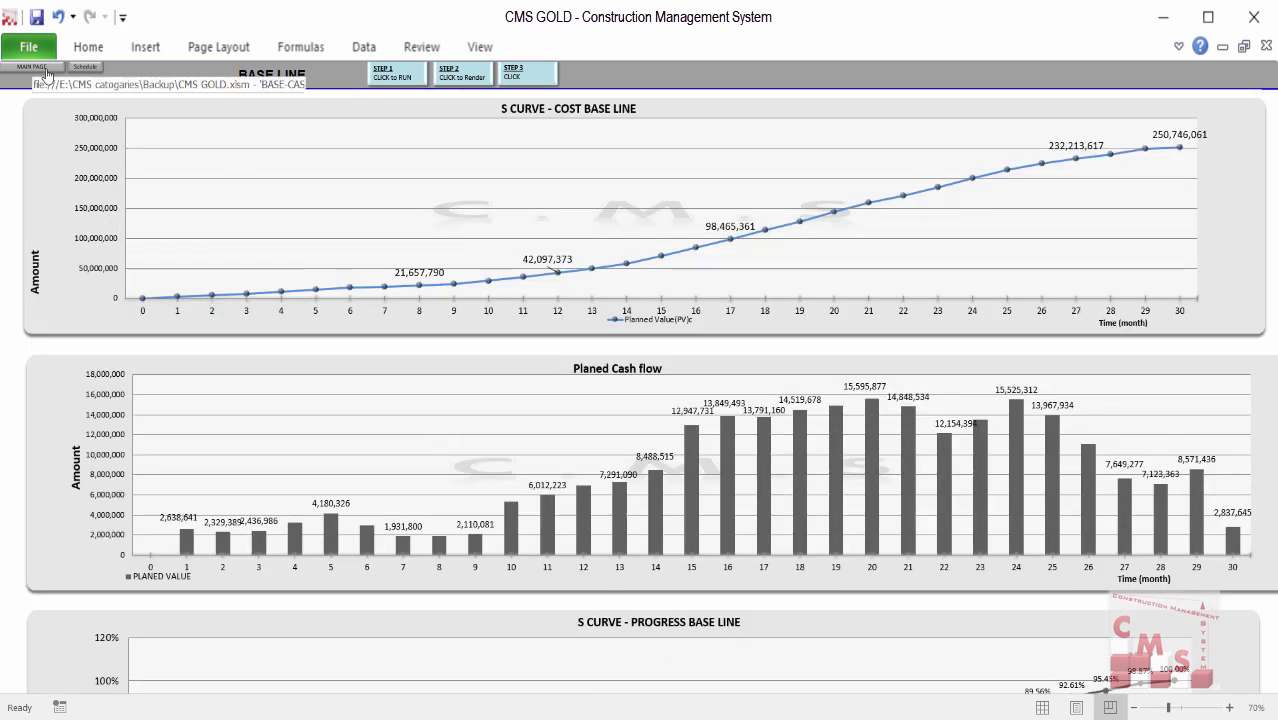
Step: Open the Manpower Histogram from the Scheduling page and compare planned and actual carpenters and steel fixers
{"action": "left_click", "coordinate": [32, 67]}
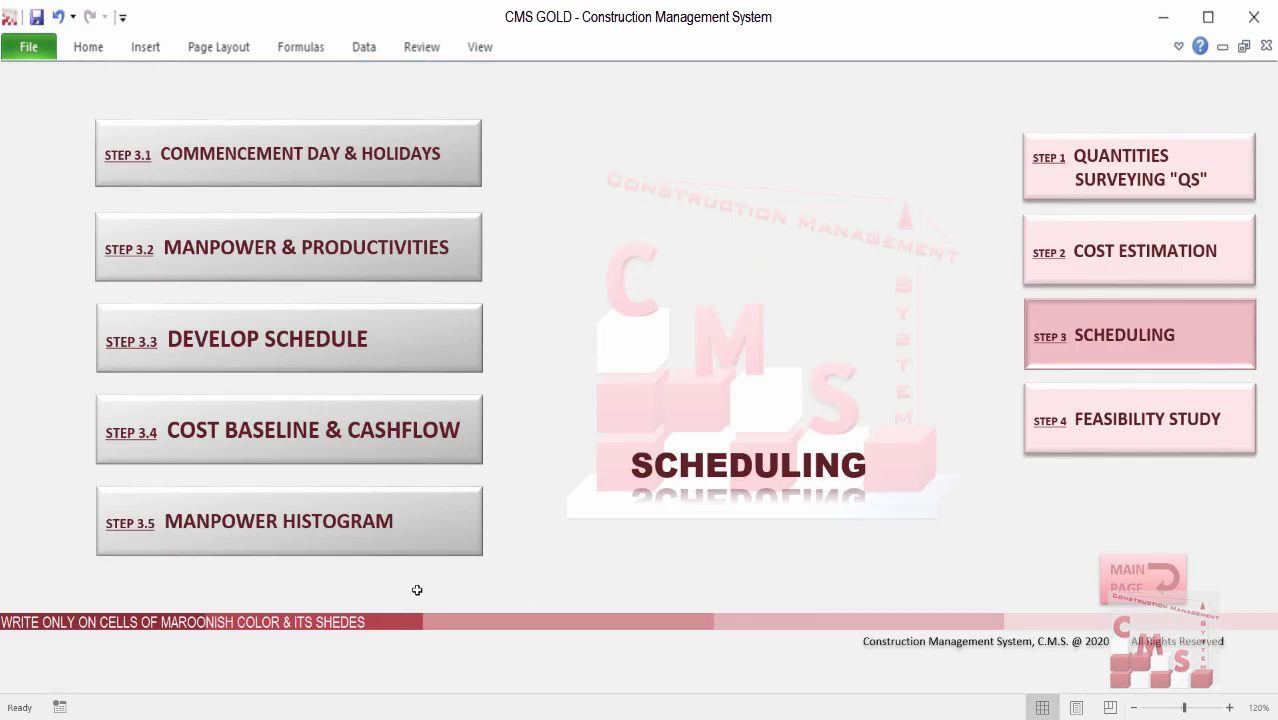
{"action": "left_click", "coordinate": [268, 544]}
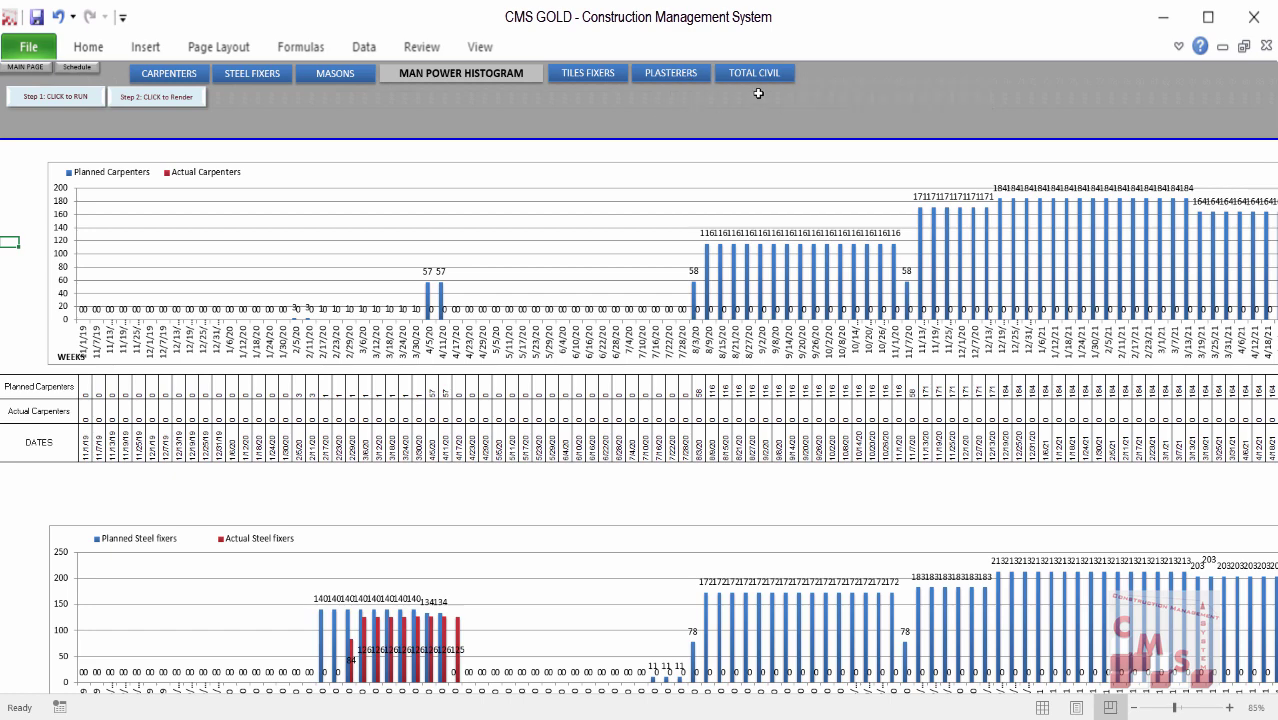
{"action": "scroll", "coordinate": [695, 333], "scroll_direction": "down", "scroll_amount": 1}
{"action": "scroll", "coordinate": [660, 325], "scroll_direction": "up", "scroll_amount": 1}
{"action": "scroll", "coordinate": [690, 338], "scroll_direction": "down", "scroll_amount": 2}
{"action": "scroll", "coordinate": [715, 350], "scroll_direction": "up", "scroll_amount": 1}
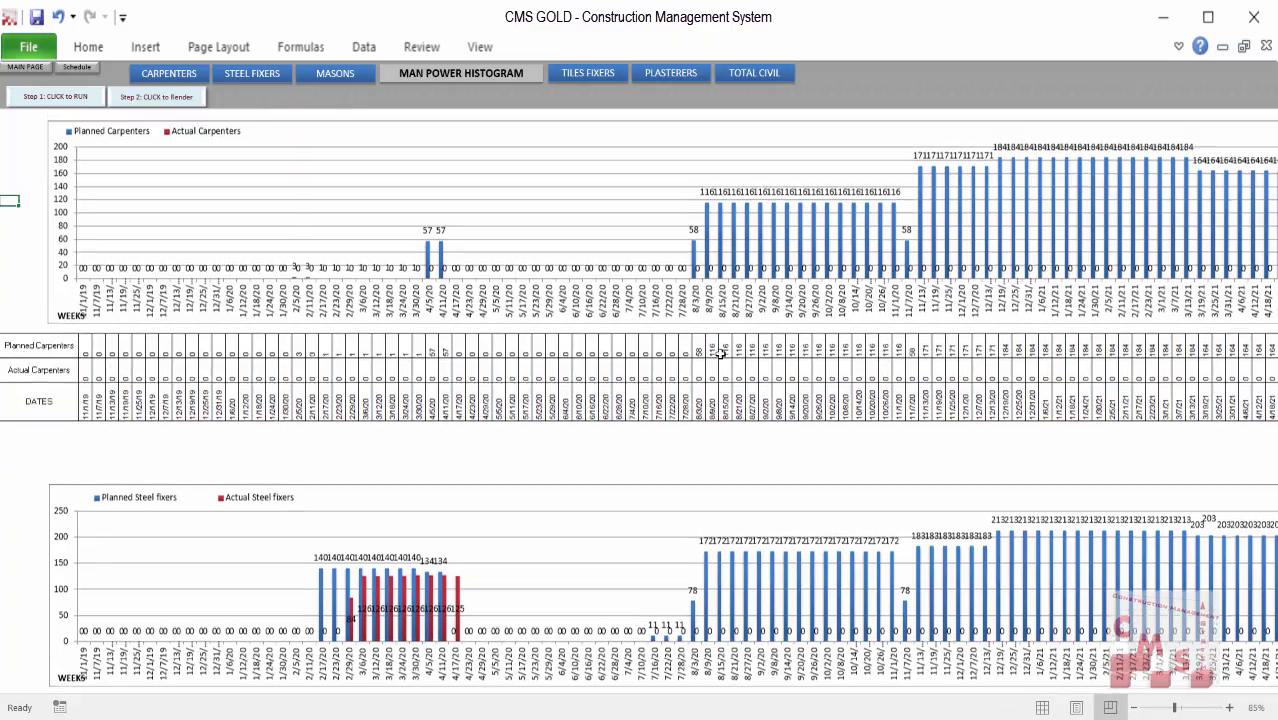
{"action": "scroll", "coordinate": [756, 430], "scroll_direction": "down", "scroll_amount": 3}
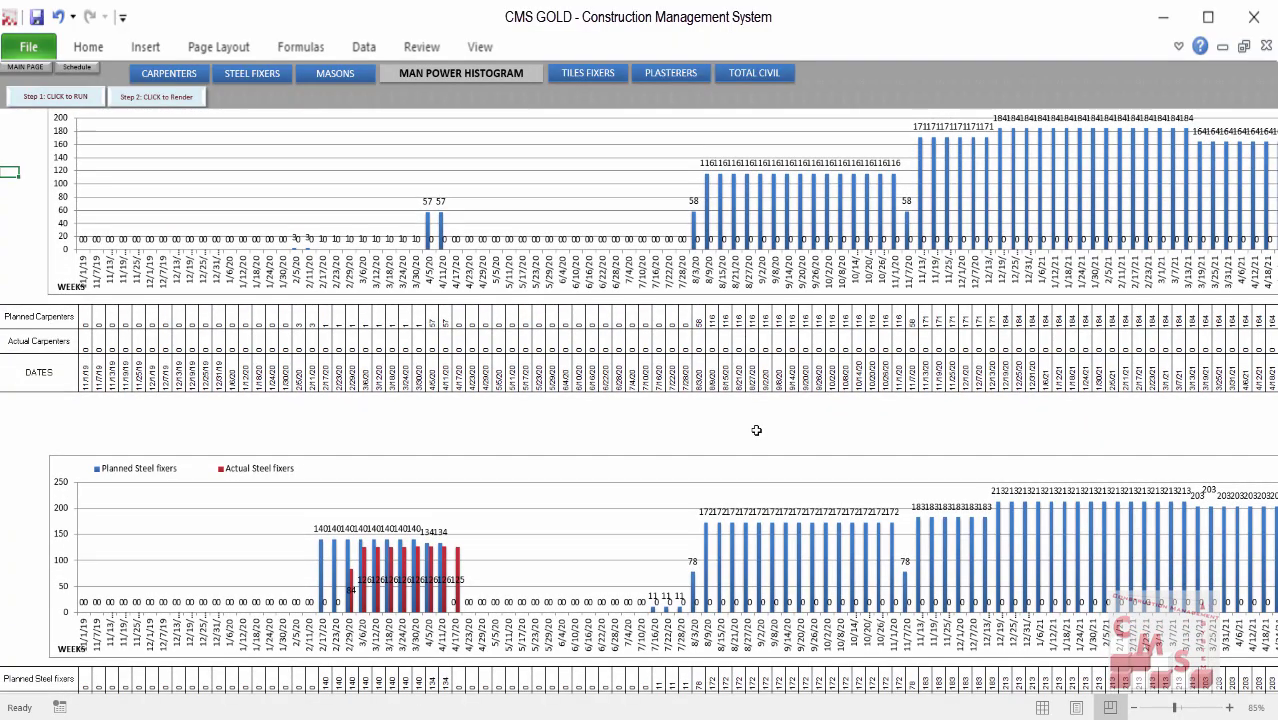
Step: Examine the remaining trade histograms, including masons, tile fixers, plasterers and the total, and return to the system's main page
{"action": "scroll", "coordinate": [757, 435], "scroll_direction": "down", "scroll_amount": 12}
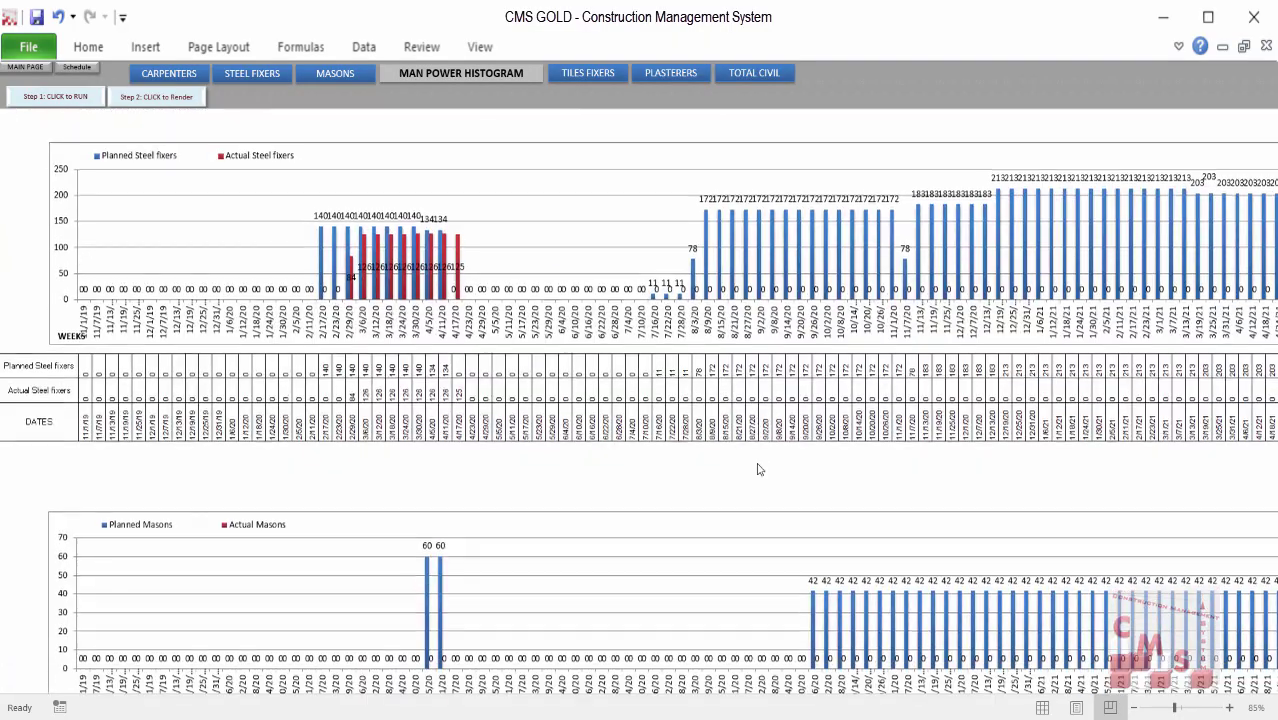
{"action": "scroll", "coordinate": [757, 463], "scroll_direction": "down", "scroll_amount": 6}
{"action": "scroll", "coordinate": [533, 391], "scroll_direction": "down", "scroll_amount": 2, "text": "ctrl"}
{"action": "scroll", "coordinate": [535, 388], "scroll_direction": "down", "scroll_amount": 5}
{"action": "scroll", "coordinate": [533, 389], "scroll_direction": "up", "scroll_amount": 1}
{"action": "scroll", "coordinate": [535, 390], "scroll_direction": "down", "scroll_amount": 5}
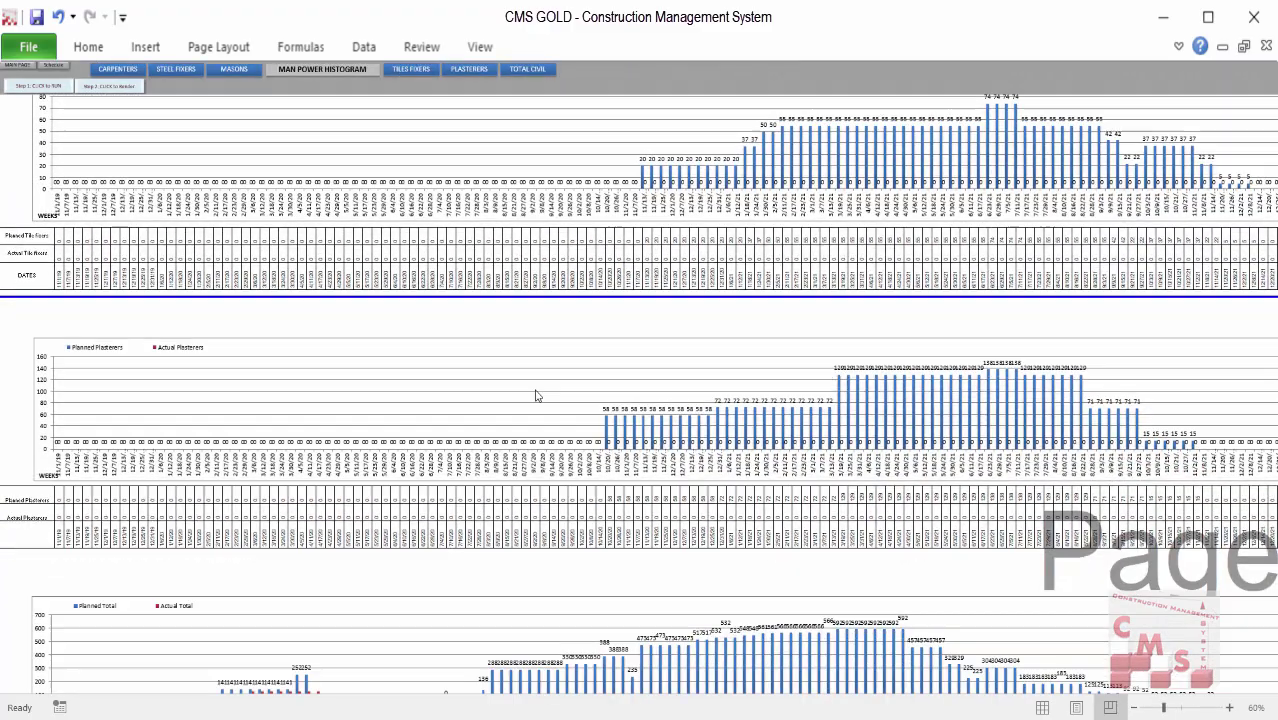
{"action": "scroll", "coordinate": [535, 395], "scroll_direction": "down", "scroll_amount": 2}
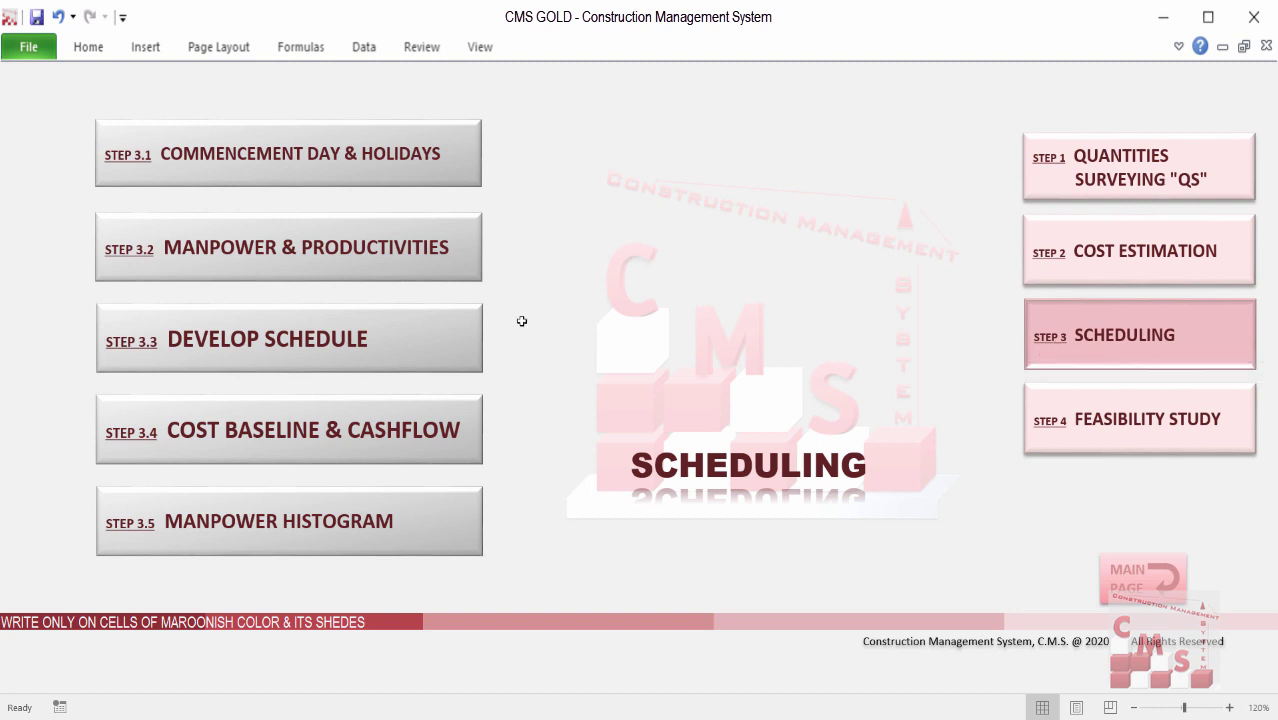
{"action": "left_click", "coordinate": [1132, 580]}
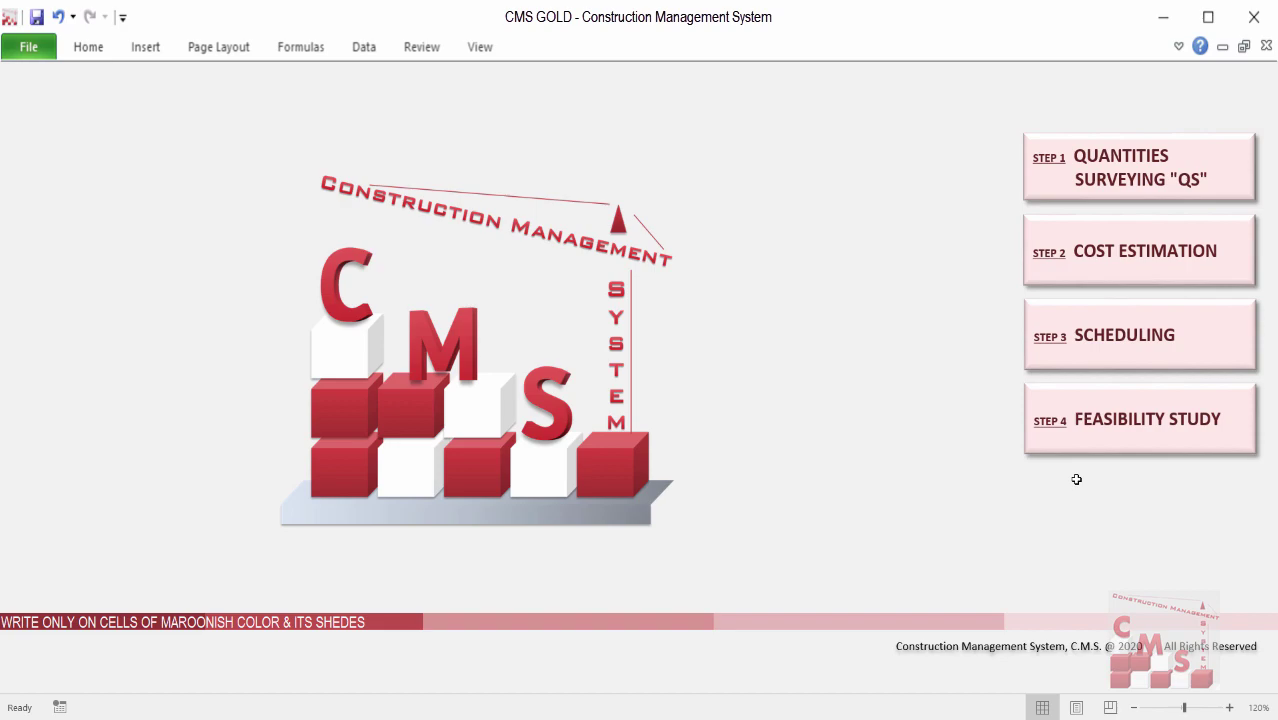
Step: Open Feasibility Study from the main page and review the land cost, construction cost and marketing plan sections
{"action": "scroll", "coordinate": [551, 449], "scroll_direction": "up", "scroll_amount": 8}
{"action": "scroll", "coordinate": [551, 449], "scroll_direction": "down", "scroll_amount": 5}
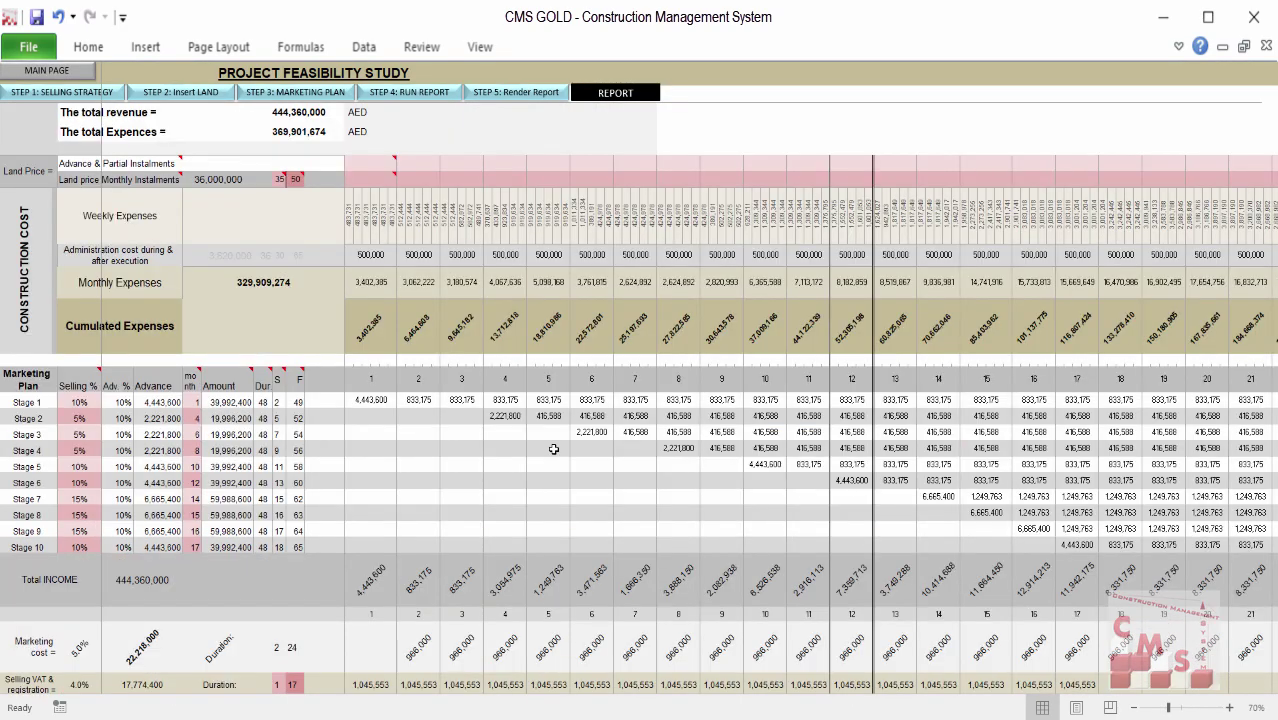
{"action": "scroll", "coordinate": [433, 447], "scroll_direction": "up", "scroll_amount": 3}
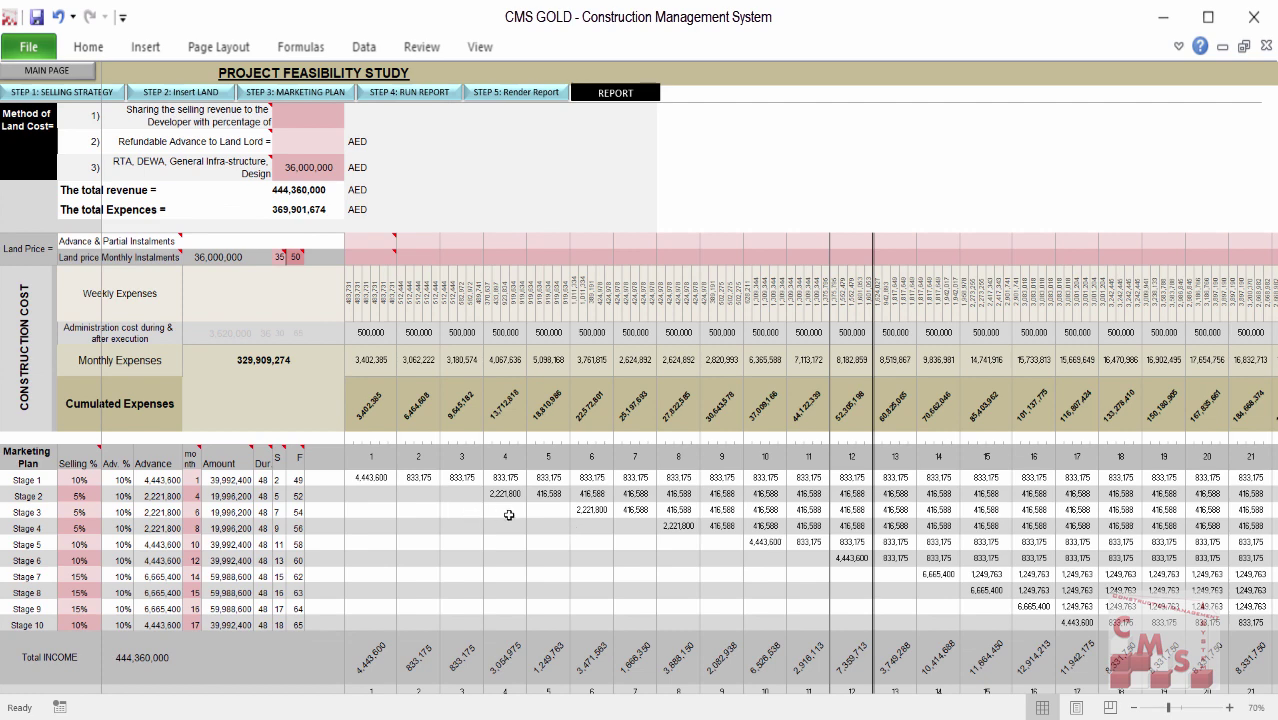
{"action": "scroll", "coordinate": [512, 516], "scroll_direction": "down", "scroll_amount": 1}
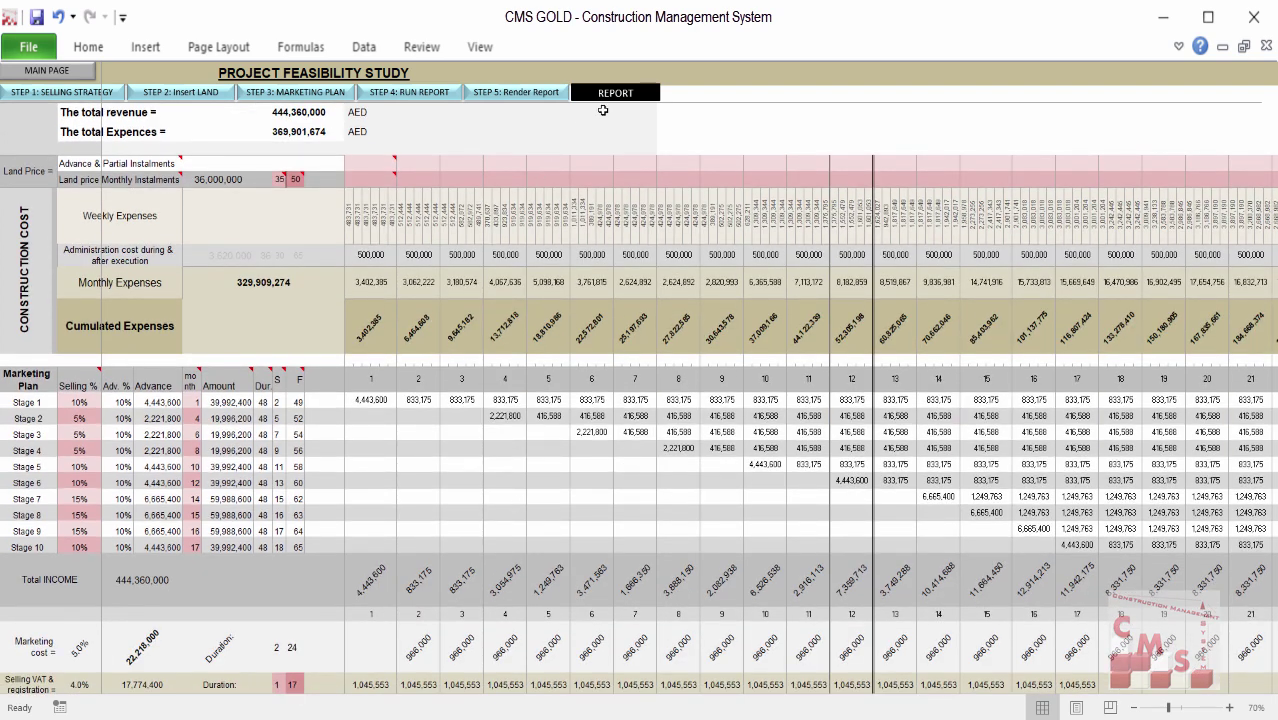
Step: Open the Investment Evaluation Report and examine the Annual Revenue, Annual Expenses and Net Amount columns down to their totals
{"action": "left_click", "coordinate": [612, 93]}
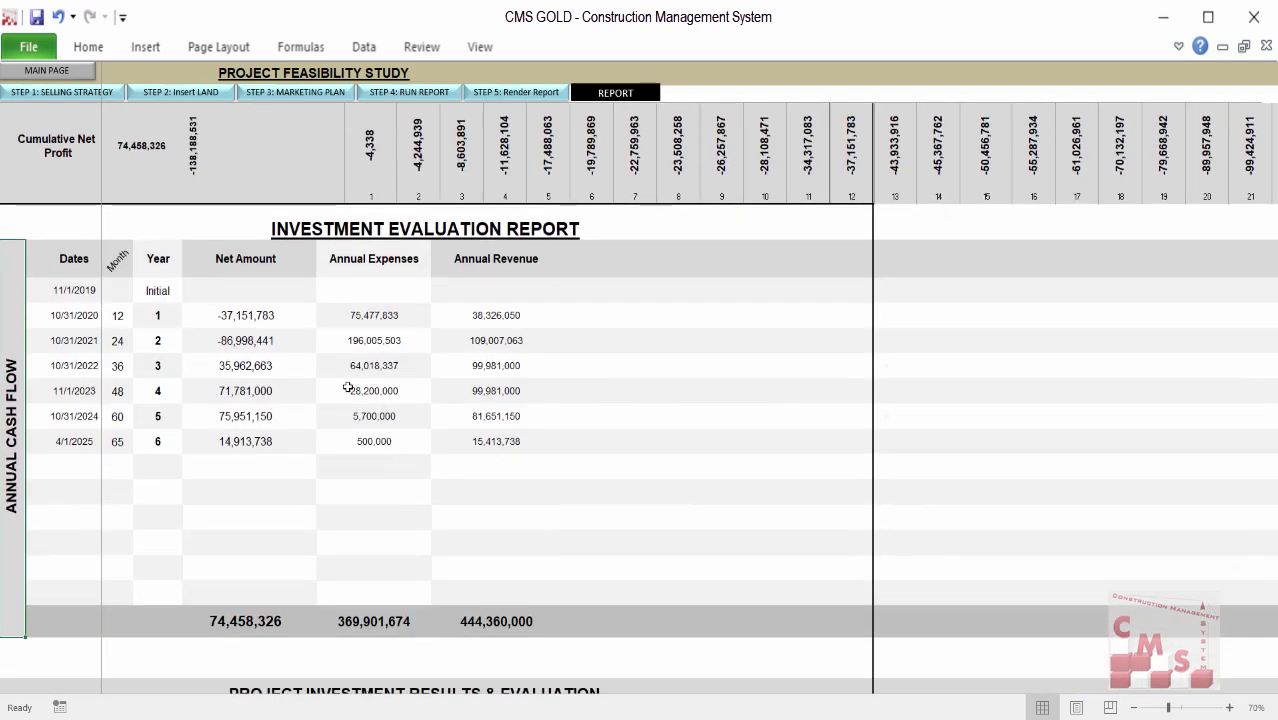
{"action": "left_click", "coordinate": [452, 256]}
{"action": "left_click_drag", "start_coordinate": [453, 427], "coordinate": [495, 625]}
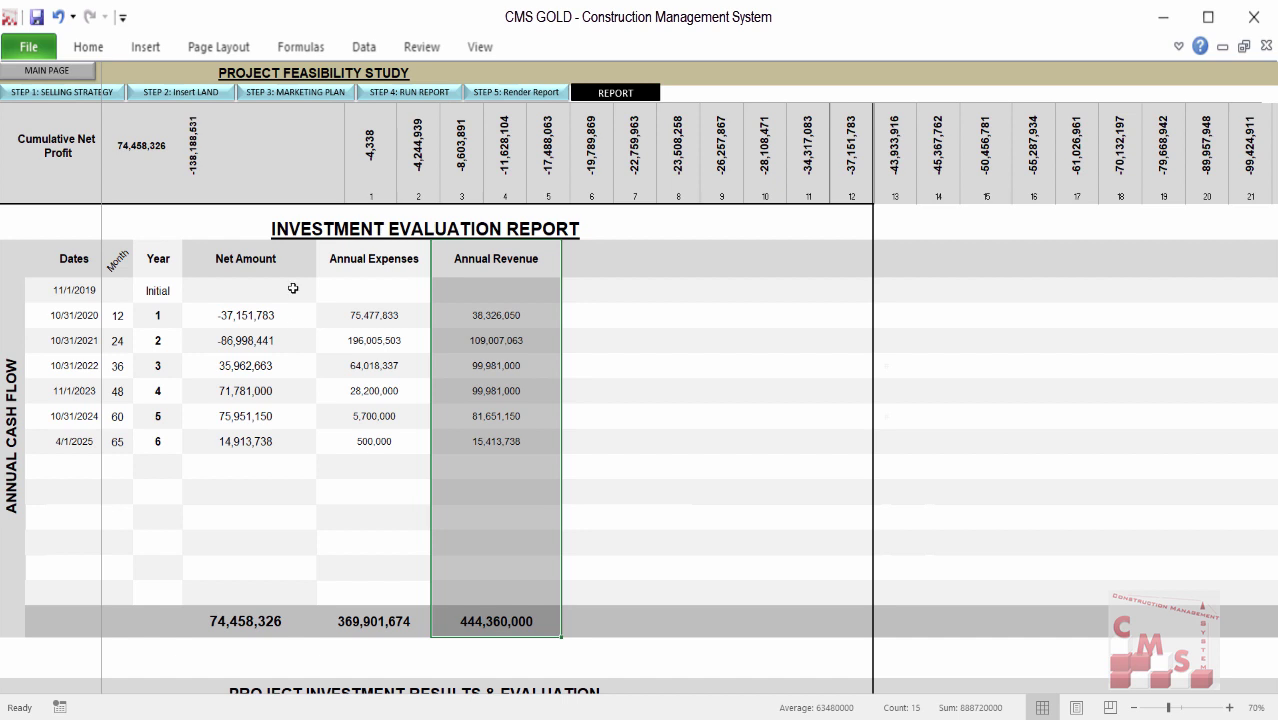
{"action": "left_click_drag", "start_coordinate": [411, 256], "coordinate": [357, 614]}
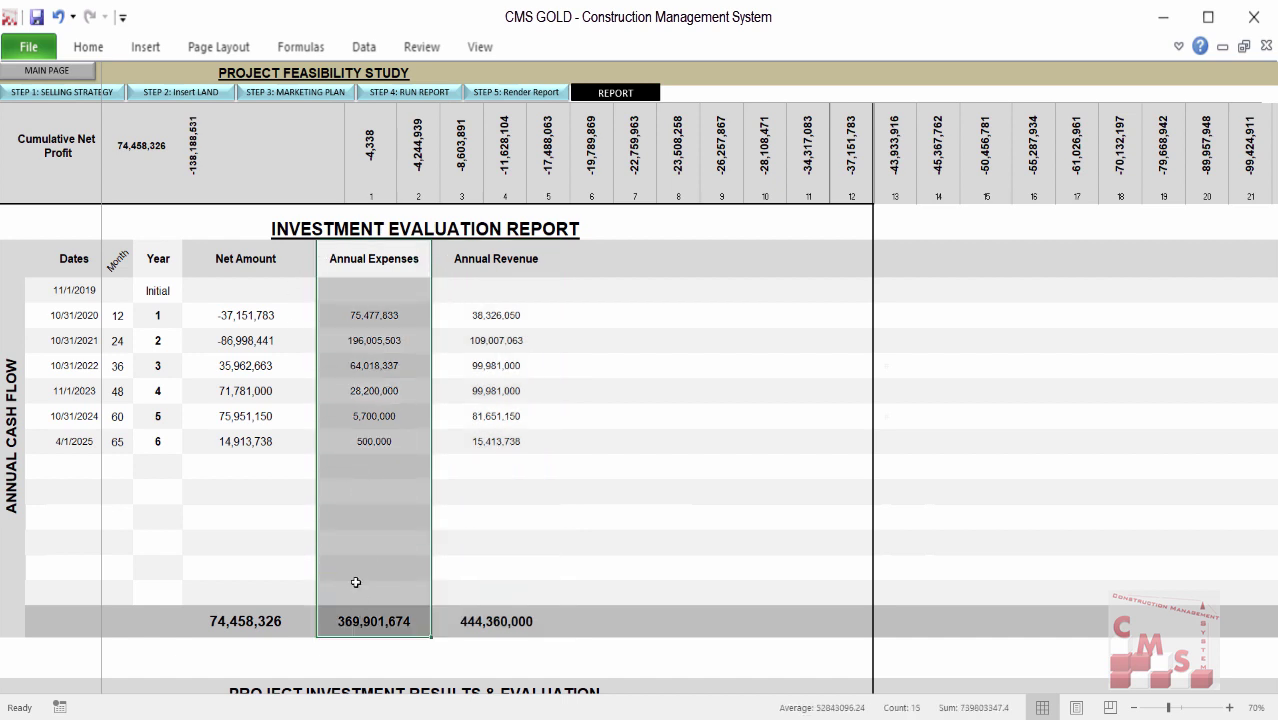
{"action": "left_click", "coordinate": [290, 627]}
{"action": "left_click_drag", "start_coordinate": [263, 257], "coordinate": [268, 621]}
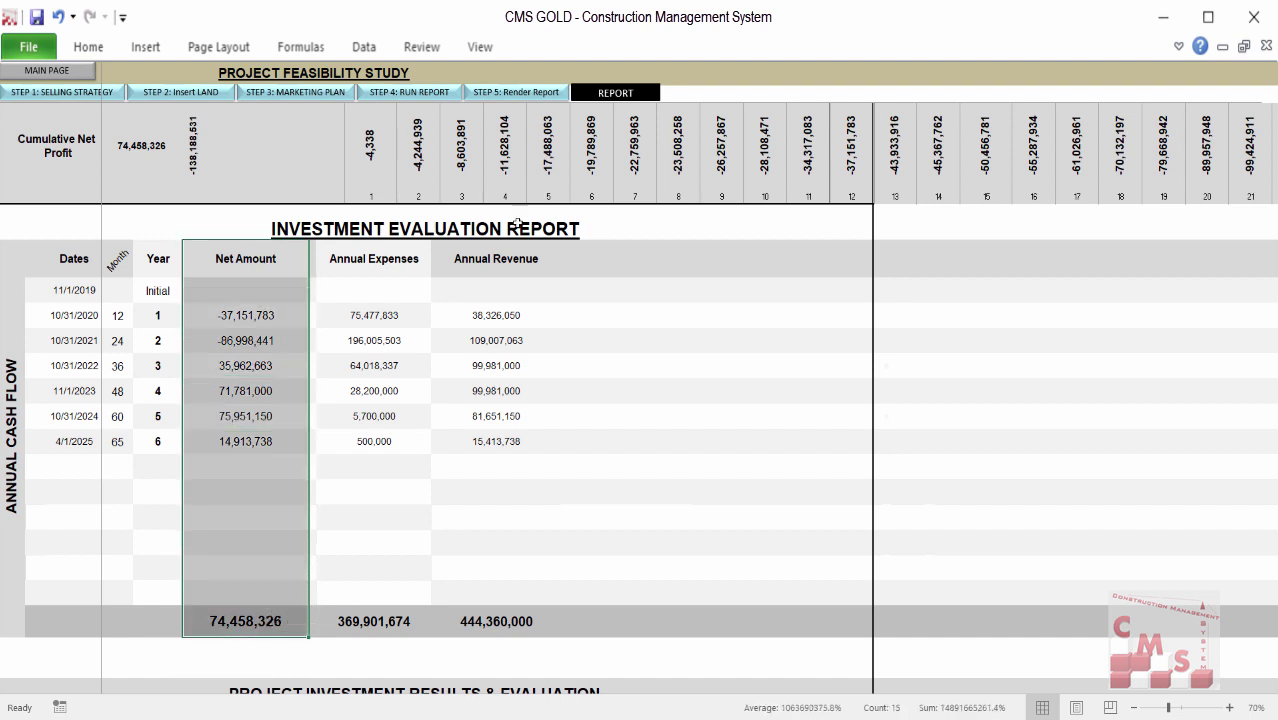
Step: Go to the Insert LAND section and view the available land cost methods, leaving OPTION 5: Purchasing the Land selected
{"action": "left_click", "coordinate": [179, 97]}
{"action": "scroll", "coordinate": [303, 201], "scroll_direction": "up", "scroll_amount": 2}
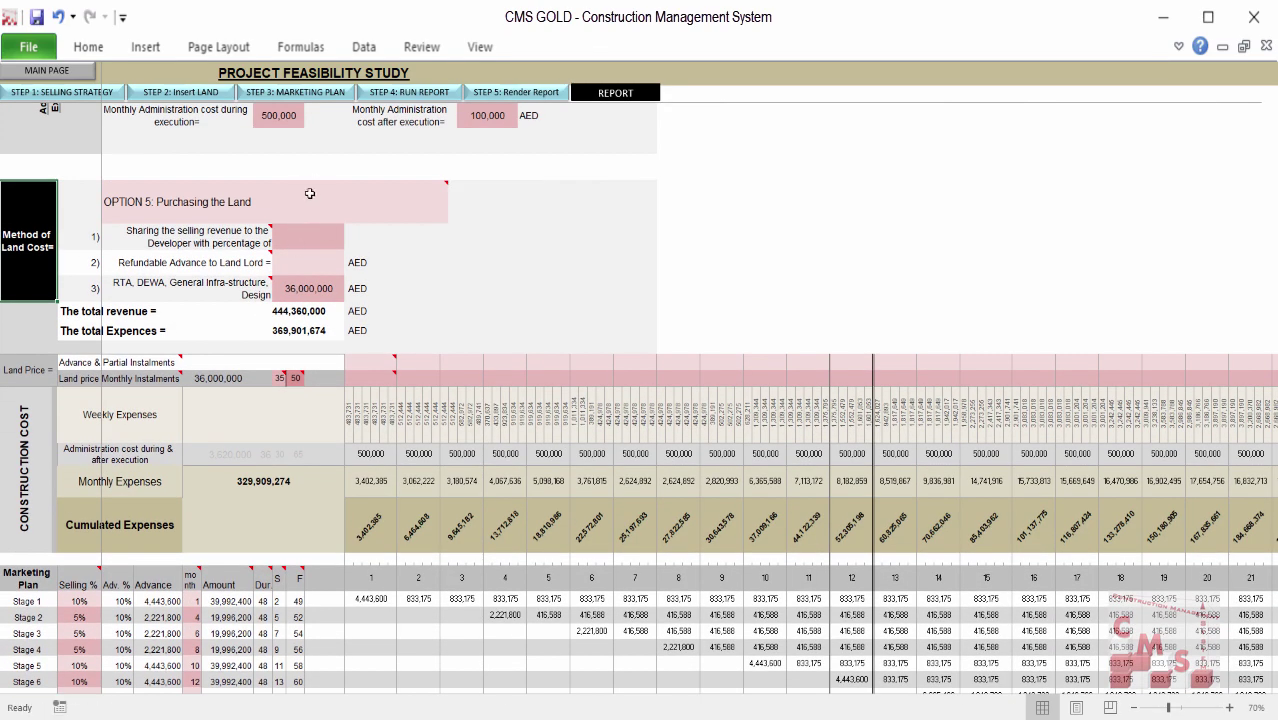
{"action": "left_click", "coordinate": [324, 206]}
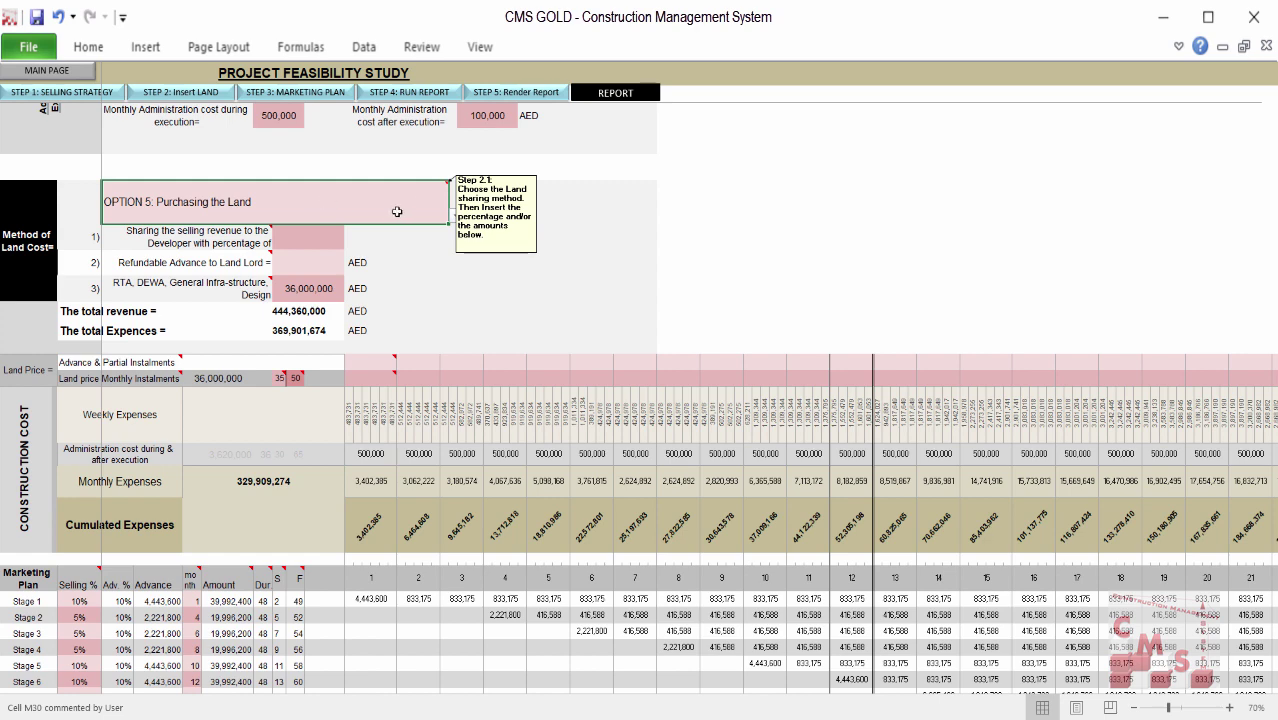
{"action": "left_click", "coordinate": [456, 216]}
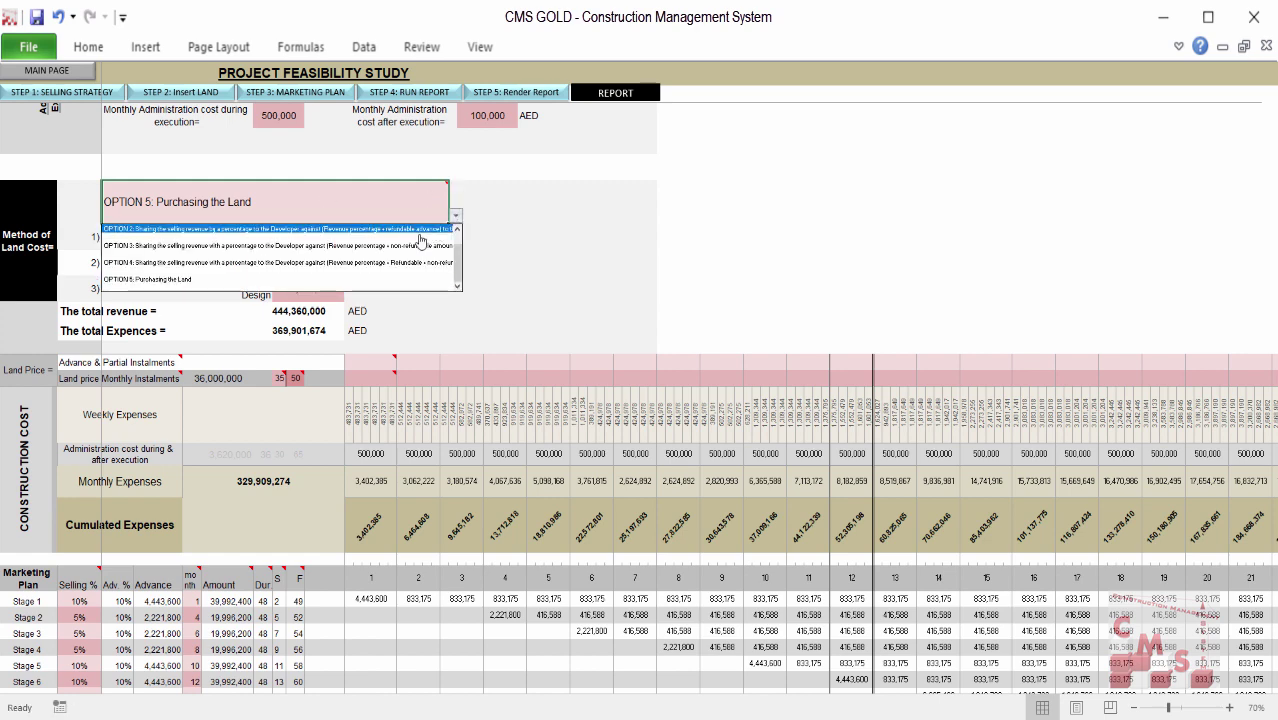
{"action": "left_click", "coordinate": [542, 265]}
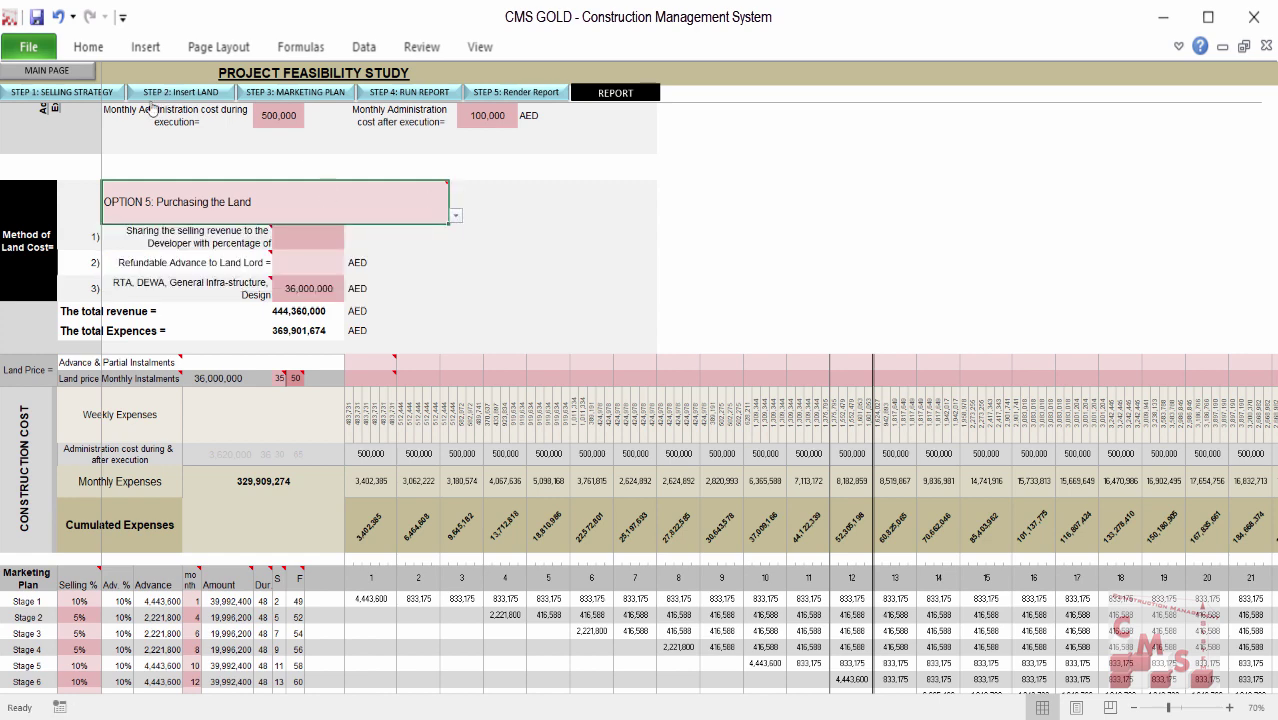
Step: Return to the feasibility report and check the maximum negative cash flow, net profit, IRR and NPV under Project Investment Results & Evaluation
{"action": "left_click", "coordinate": [602, 93]}
{"action": "left_click", "coordinate": [602, 93]}
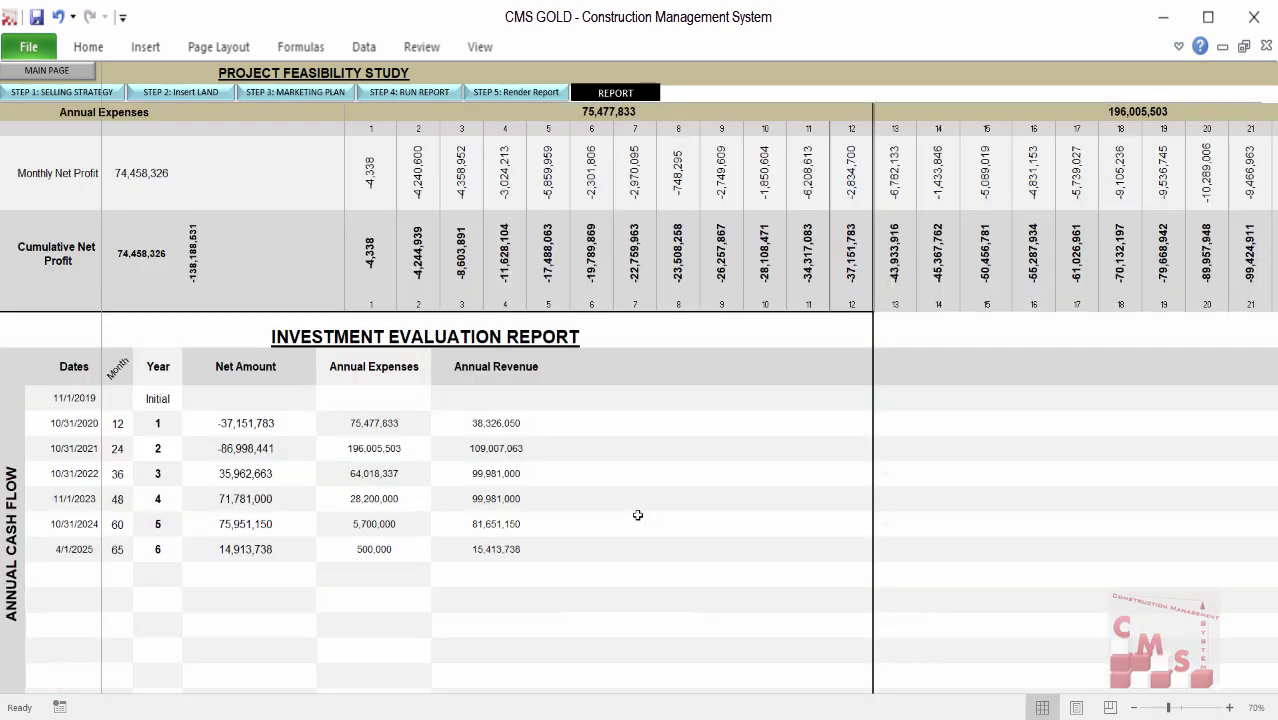
{"action": "scroll", "coordinate": [636, 513], "scroll_direction": "down", "scroll_amount": 7}
{"action": "scroll", "coordinate": [637, 515], "scroll_direction": "down", "scroll_amount": 2}
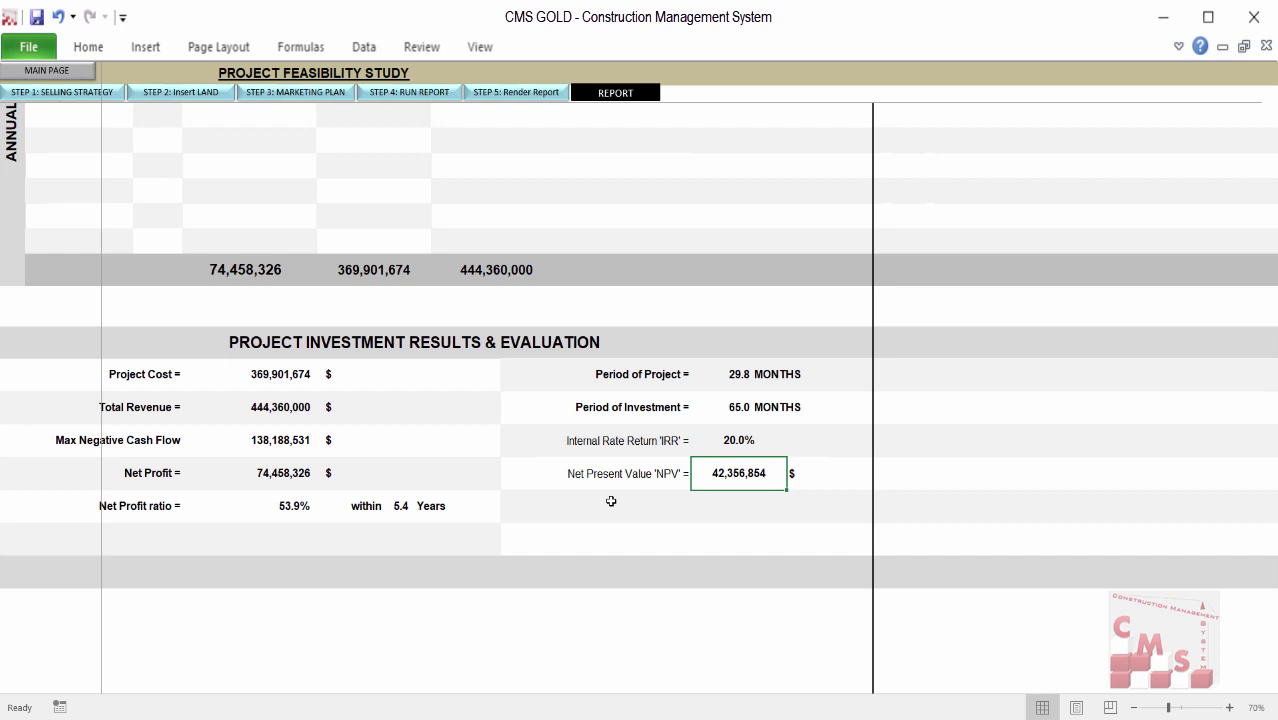
{"action": "left_click", "coordinate": [278, 473]}
{"action": "left_click", "coordinate": [278, 438]}
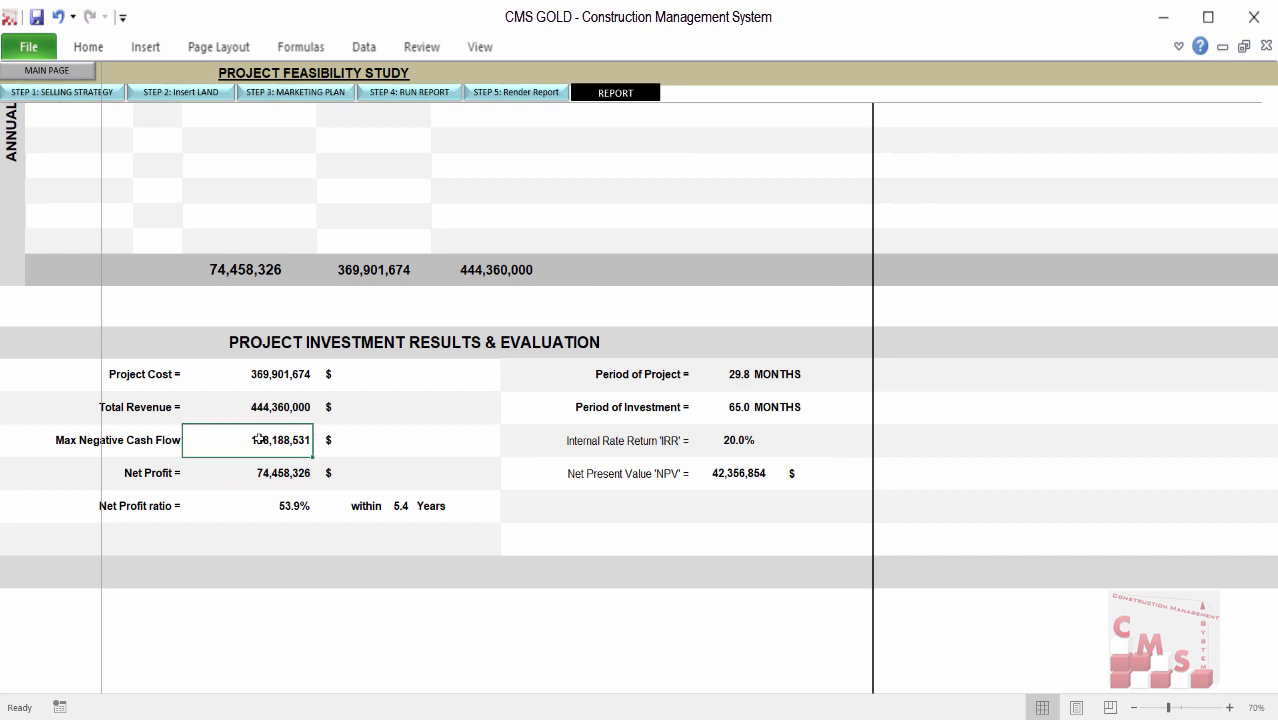
{"action": "left_click", "coordinate": [231, 474]}
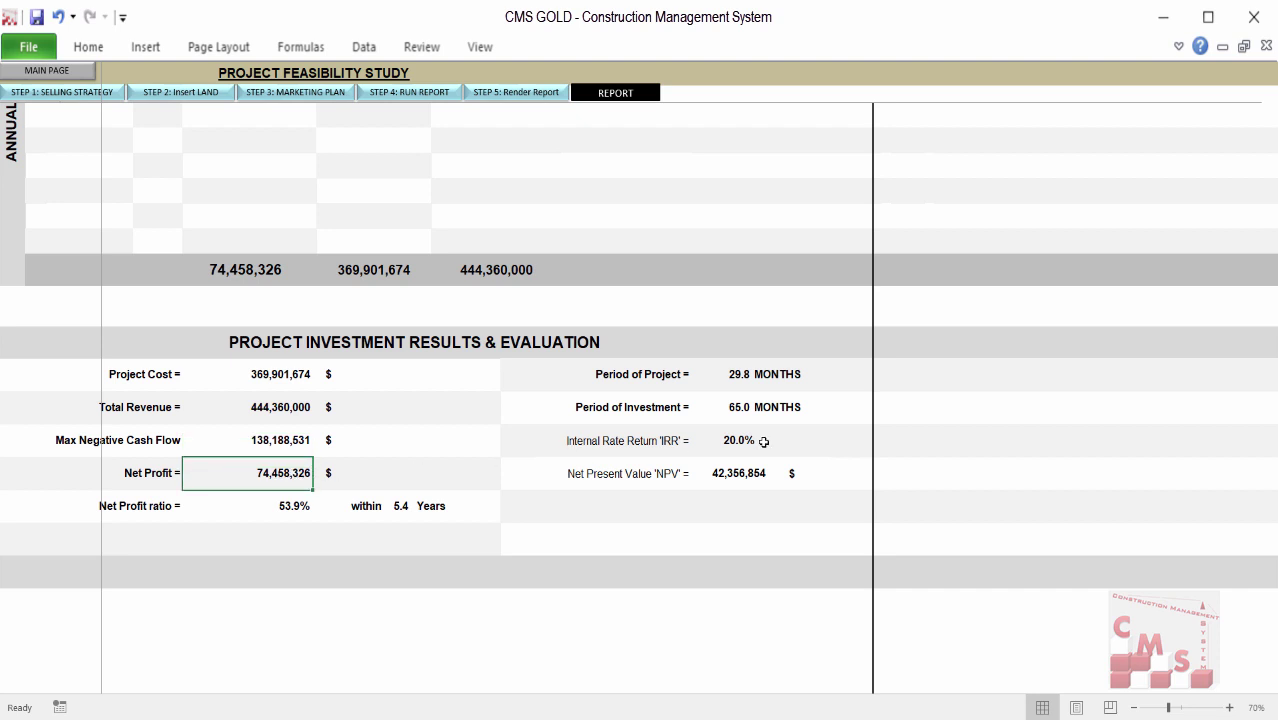
{"action": "left_click", "coordinate": [727, 440]}
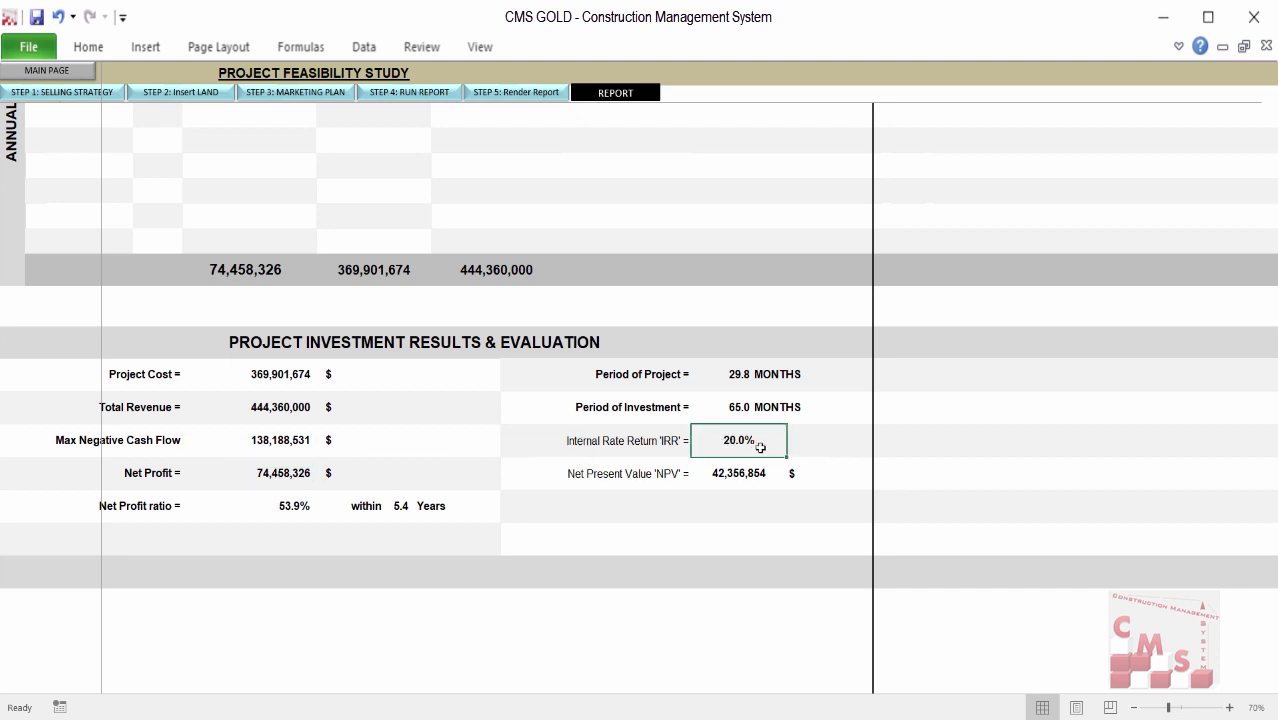
{"action": "left_click", "coordinate": [754, 479]}
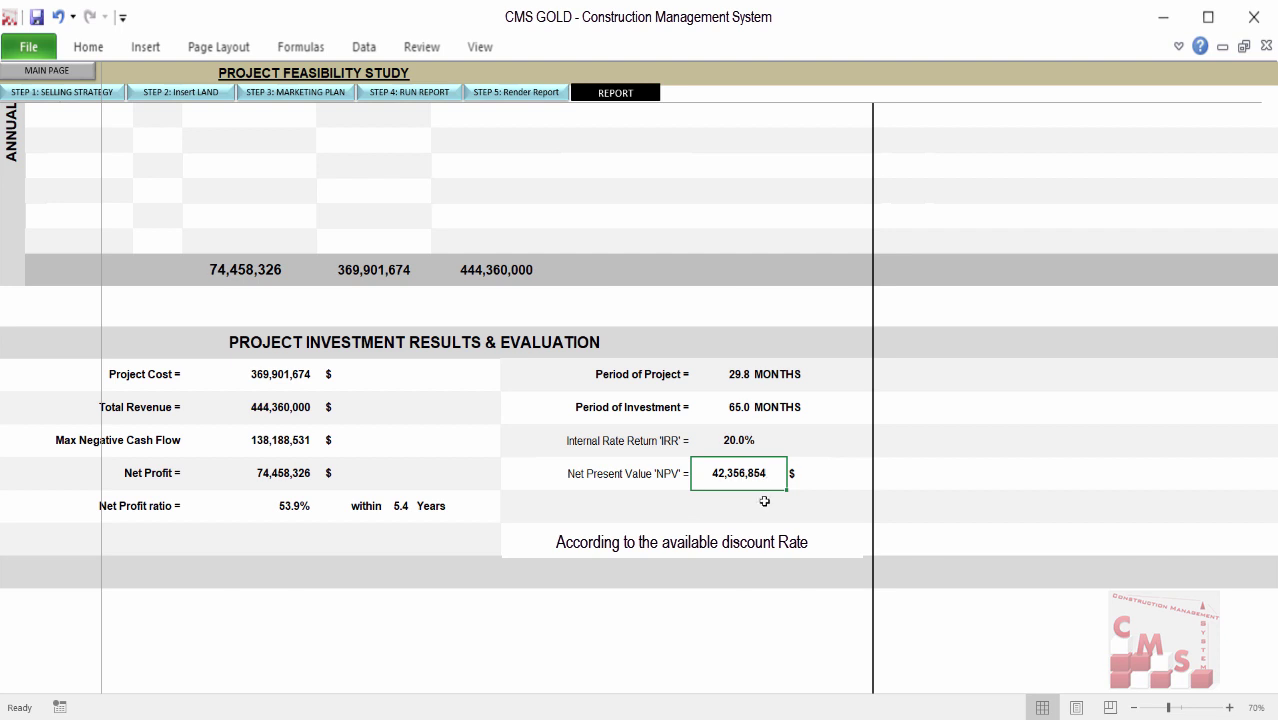
Step: Review the cumulative expense and revenue chart and the Net Cash Flow chart, and return to the main page
{"action": "scroll", "coordinate": [752, 502], "scroll_direction": "down", "scroll_amount": 5}
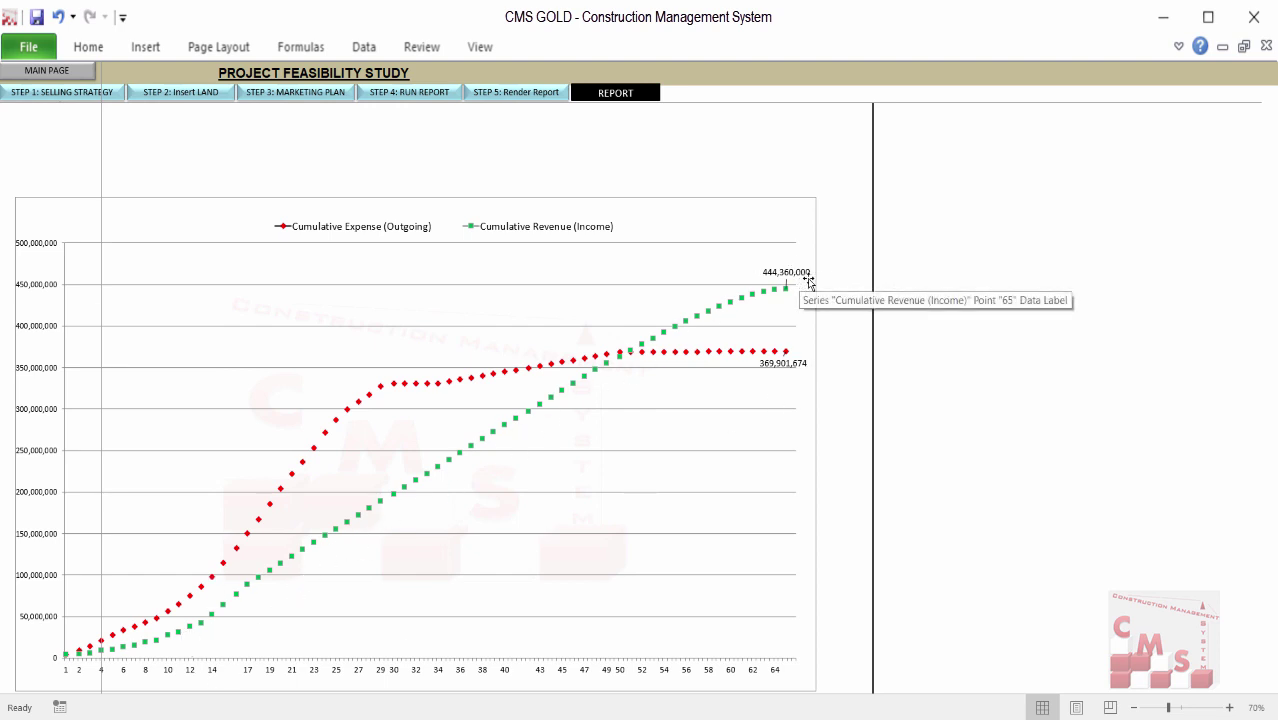
{"action": "scroll", "coordinate": [816, 400], "scroll_direction": "down", "scroll_amount": 8}
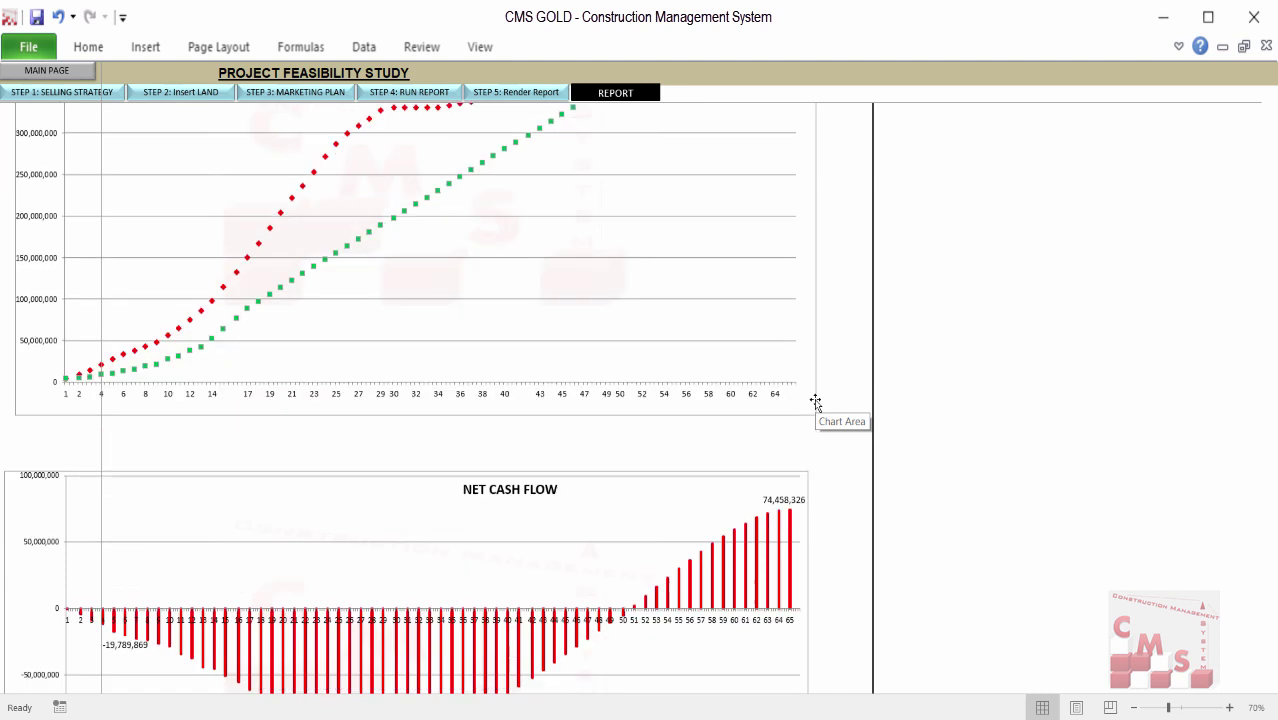
{"action": "scroll", "coordinate": [816, 402], "scroll_direction": "down", "scroll_amount": 3}
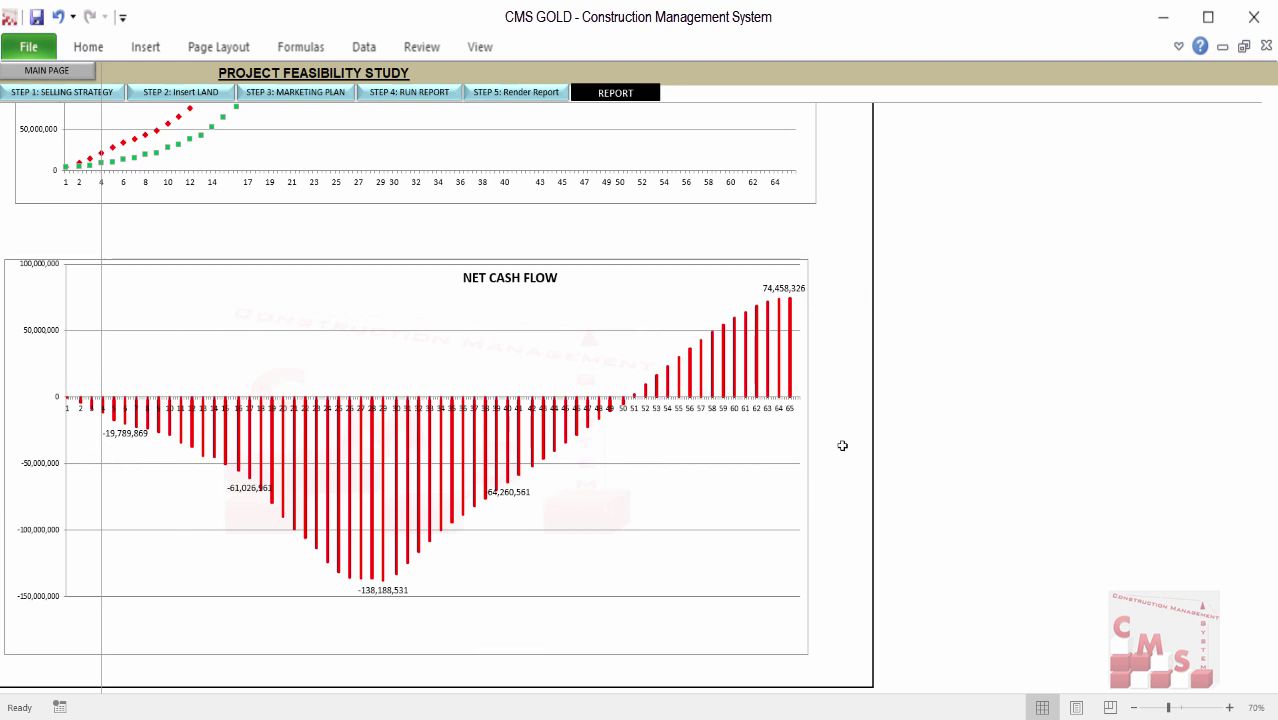
{"action": "left_click", "coordinate": [48, 71]}
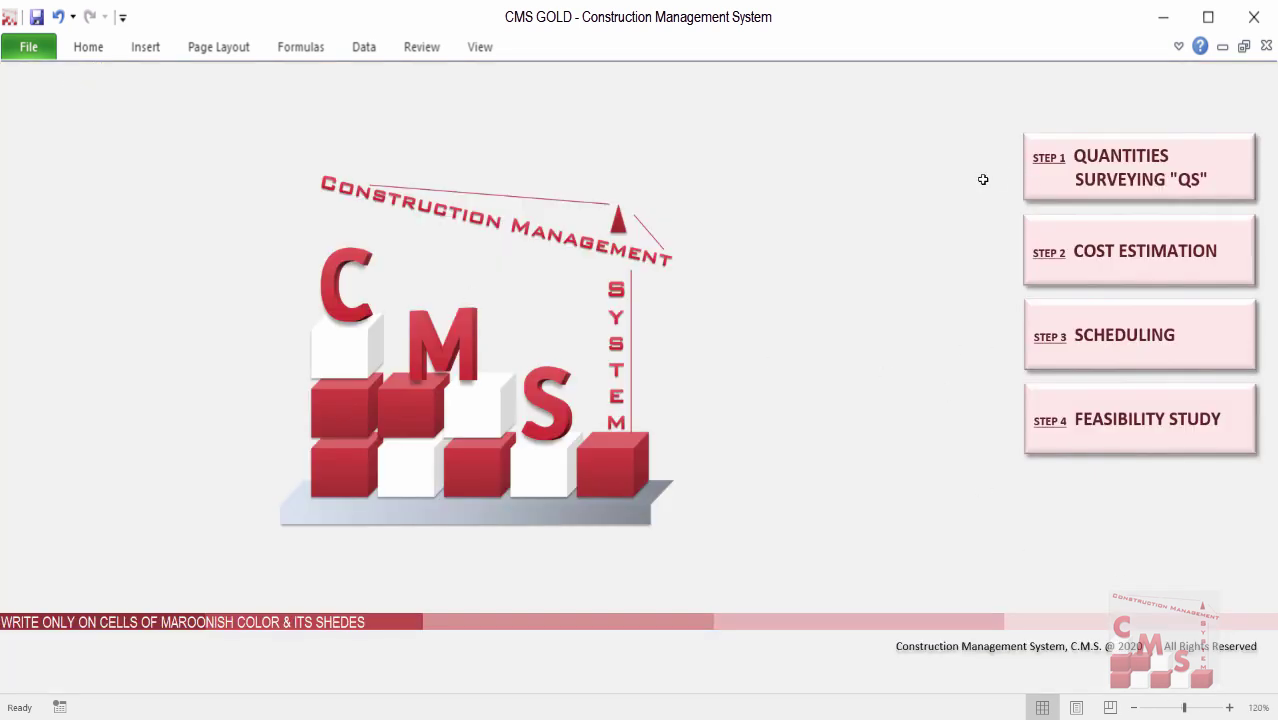
Step: Revisit the Quantities Surveying, Cost Estimation and Scheduling modules to recap their steps
{"action": "left_click", "coordinate": [1040, 185]}
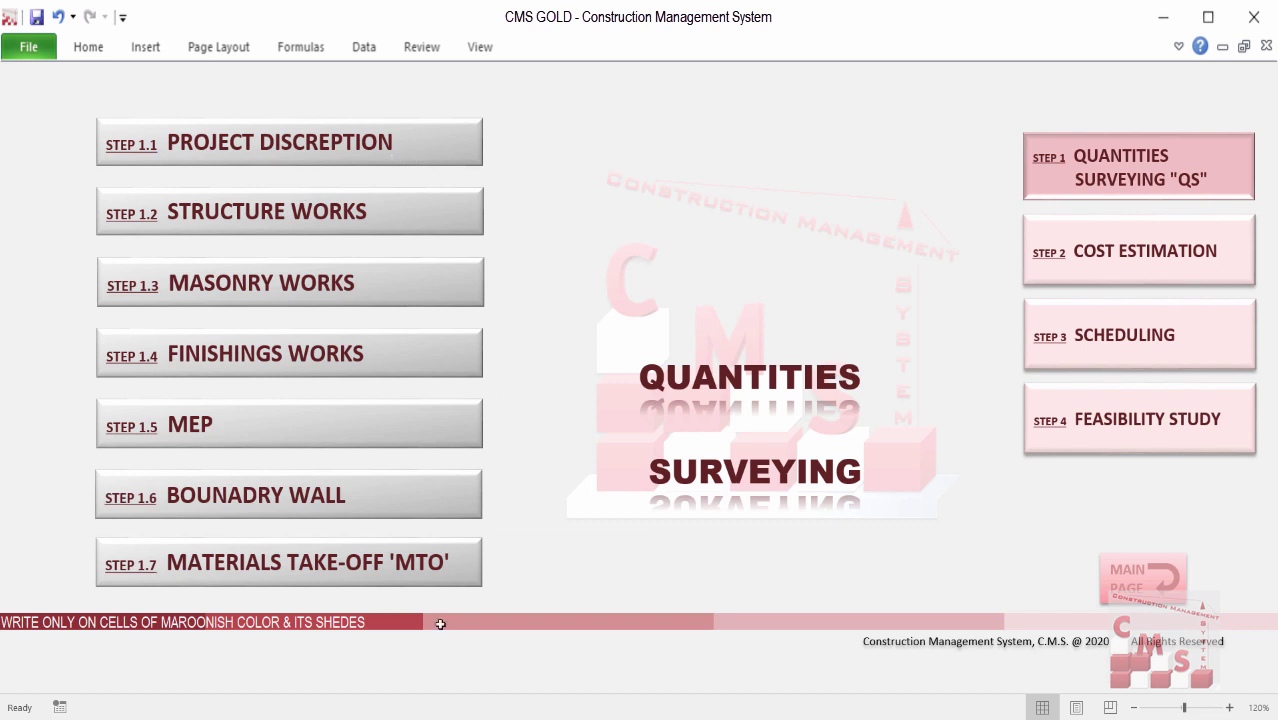
{"action": "left_click", "coordinate": [1058, 262]}
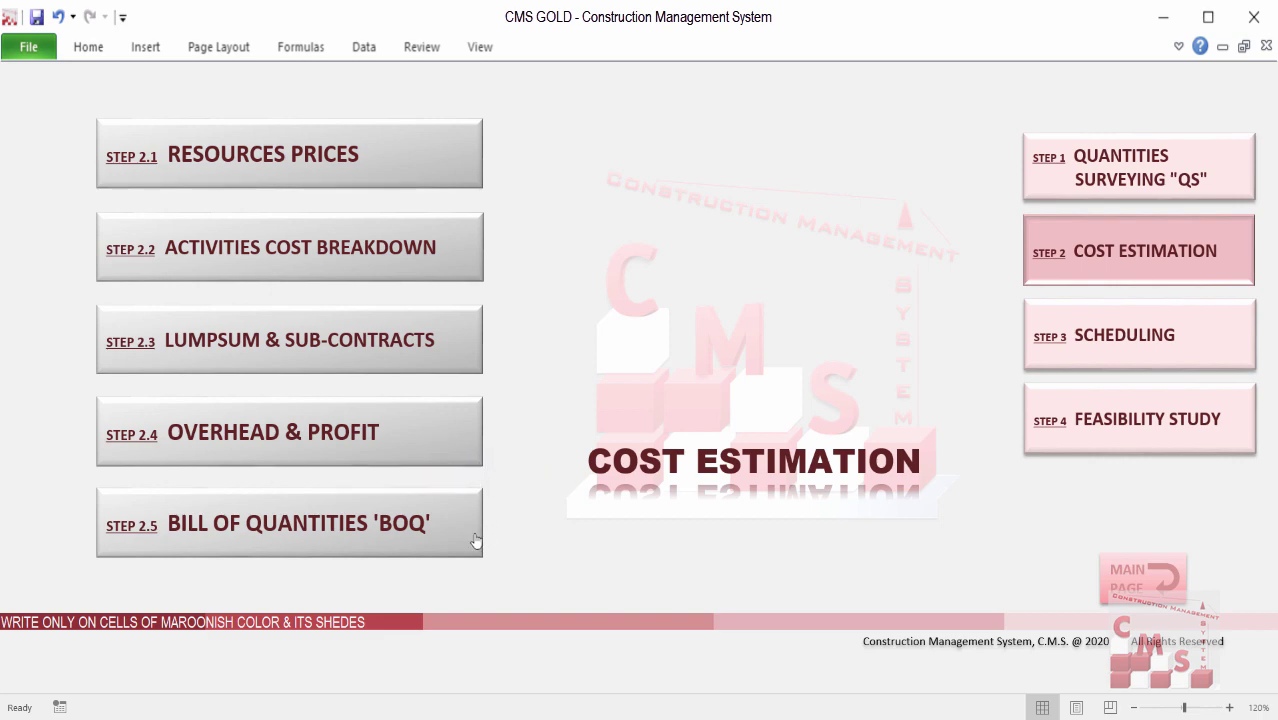
{"action": "left_click", "coordinate": [302, 548]}
{"action": "left_click", "coordinate": [1098, 360]}
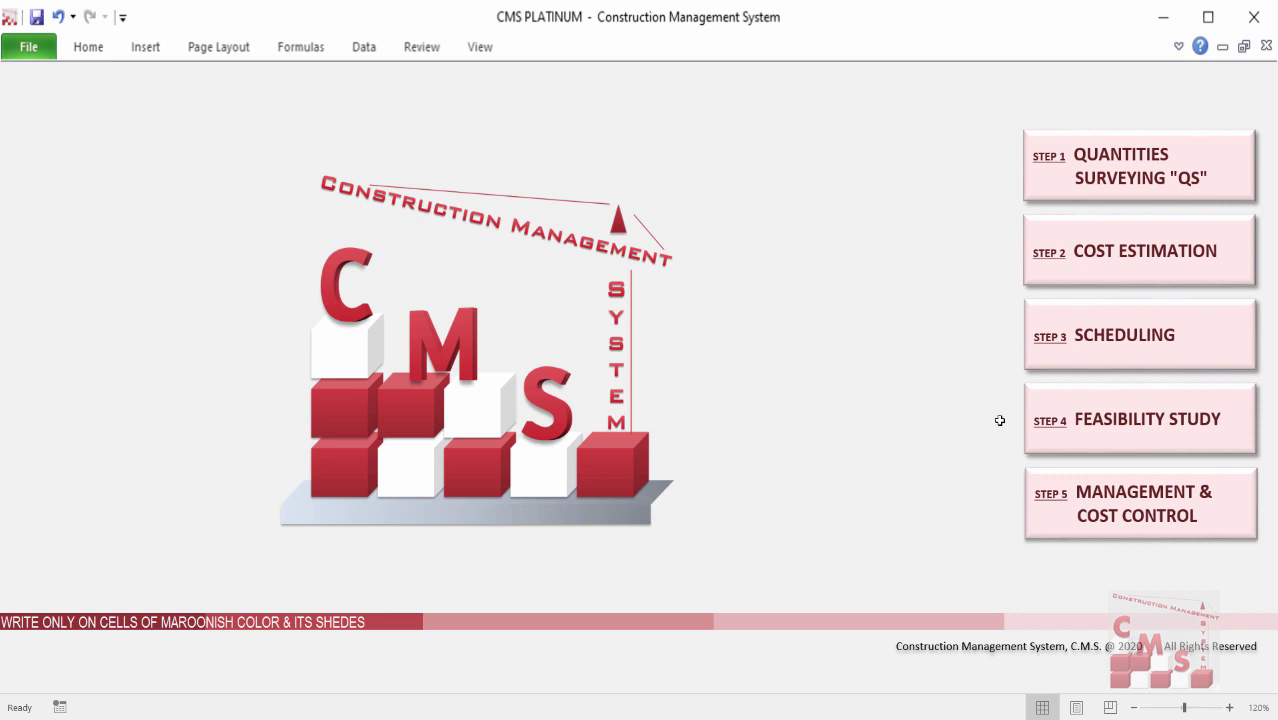
Step: Open Resources Cost Control under Management & Cost Control, review the concrete quantities status and forecasting, and return to the module page
{"action": "left_click", "coordinate": [1041, 533]}
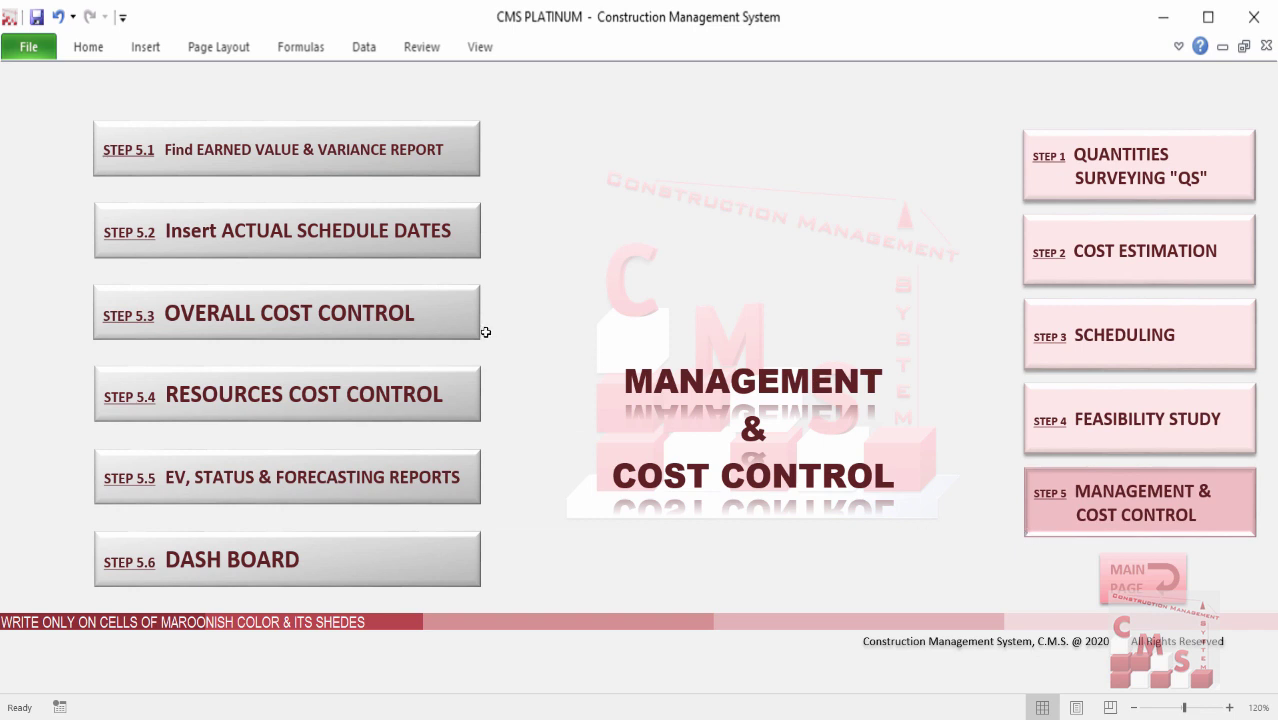
{"action": "left_click", "coordinate": [431, 378]}
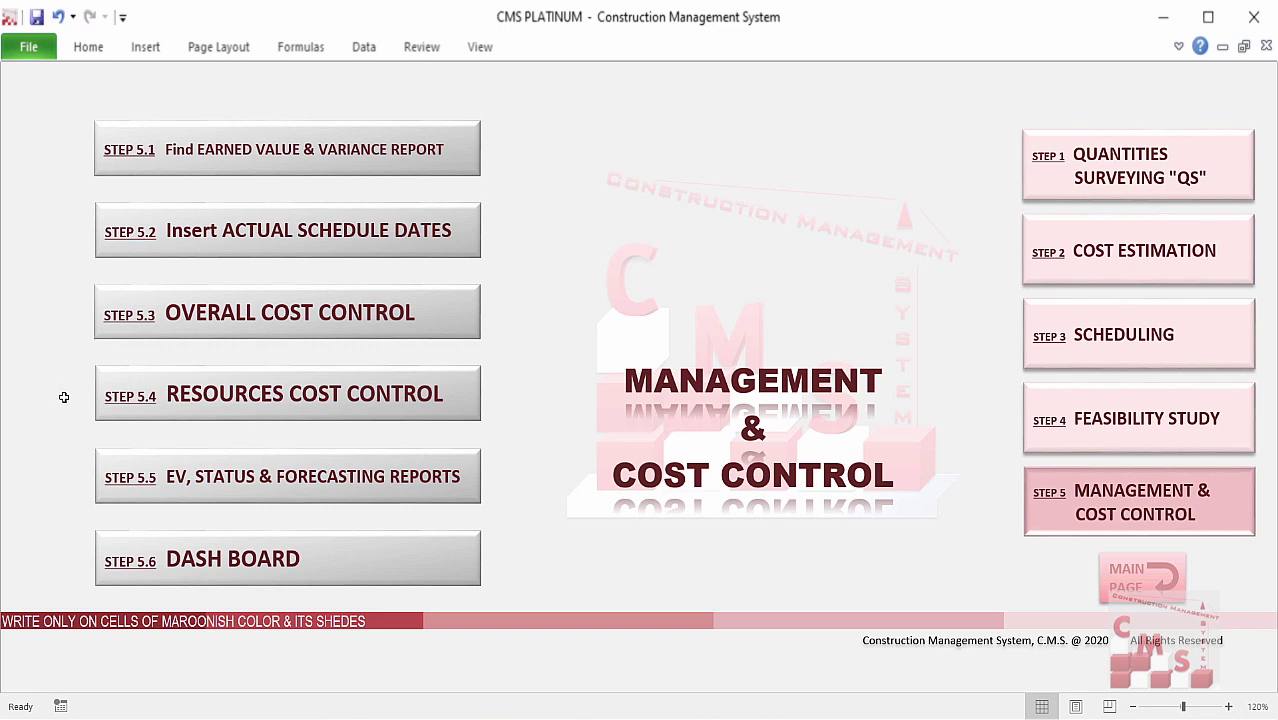
{"action": "left_click", "coordinate": [122, 405]}
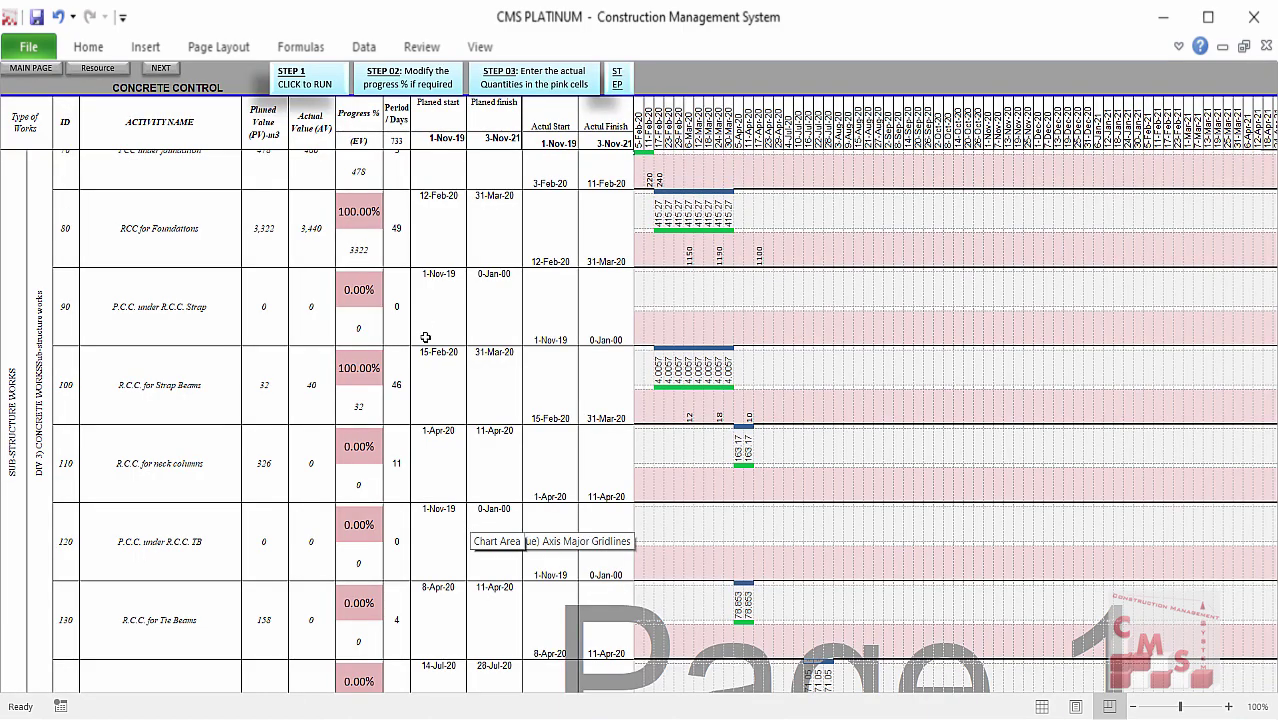
{"action": "scroll", "coordinate": [428, 337], "scroll_direction": "down", "scroll_amount": 5}
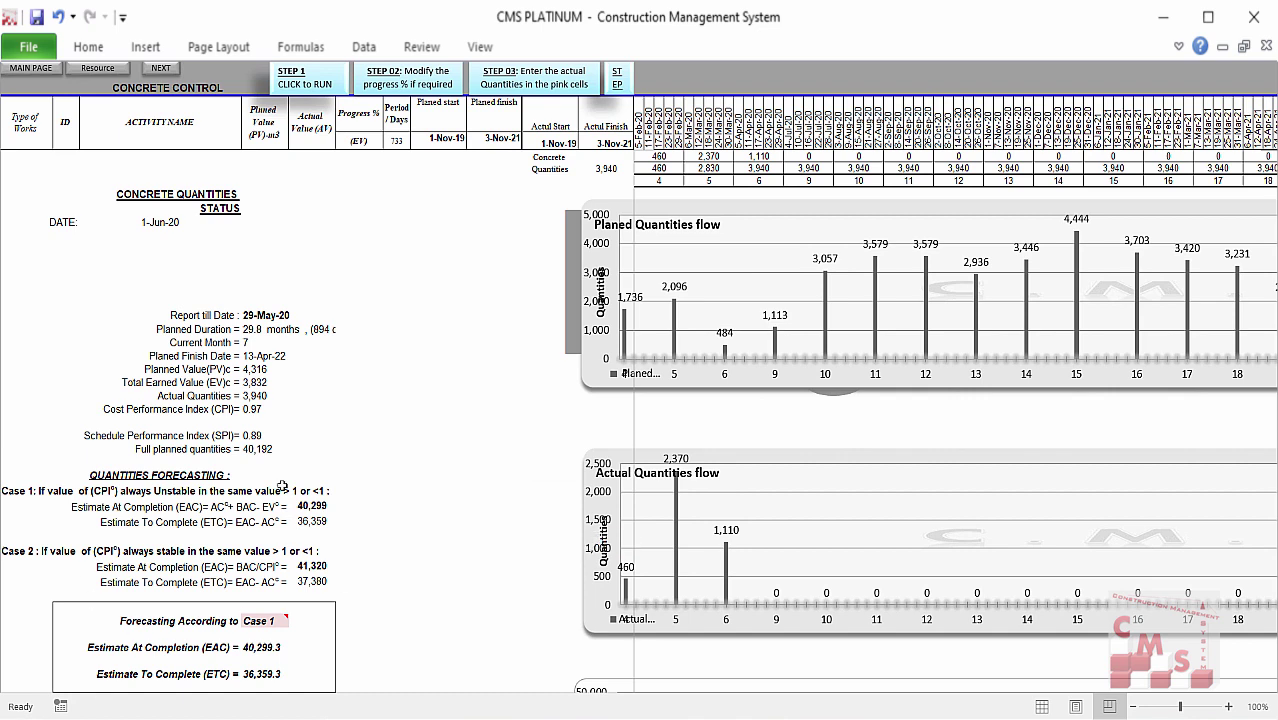
{"action": "scroll", "coordinate": [348, 454], "scroll_direction": "down", "scroll_amount": 1}
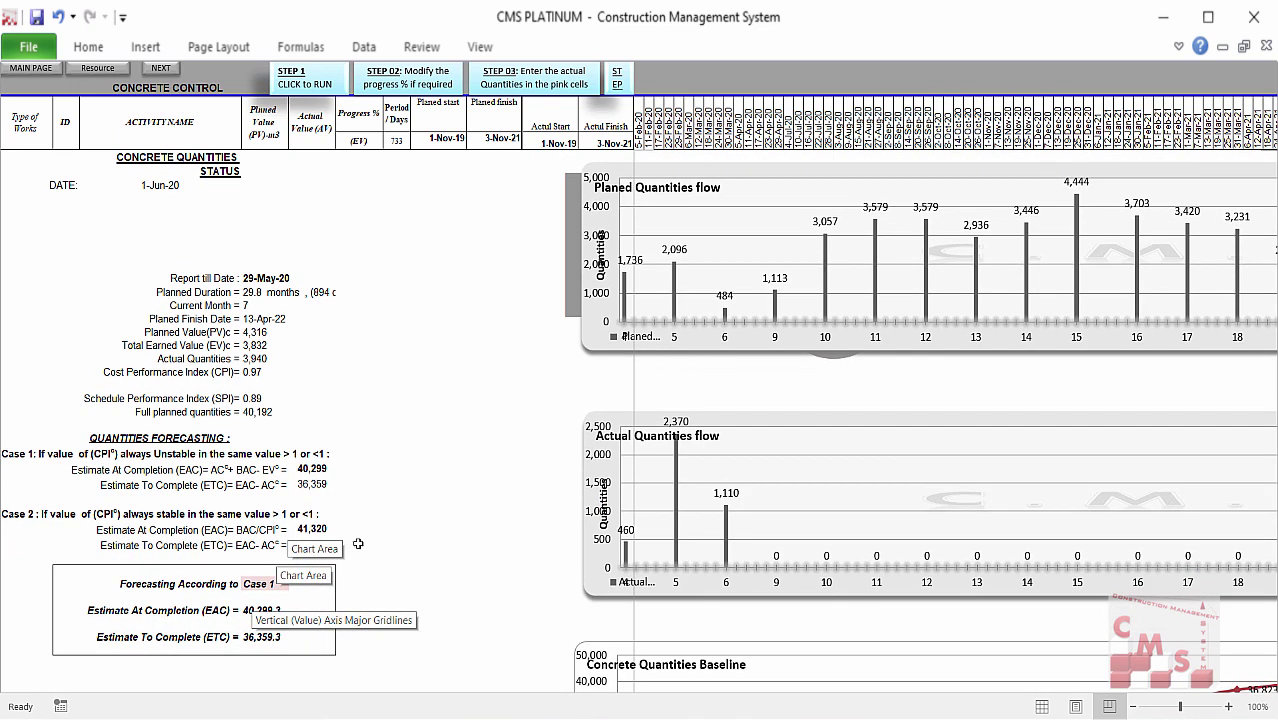
{"action": "left_click", "coordinate": [1120, 630]}
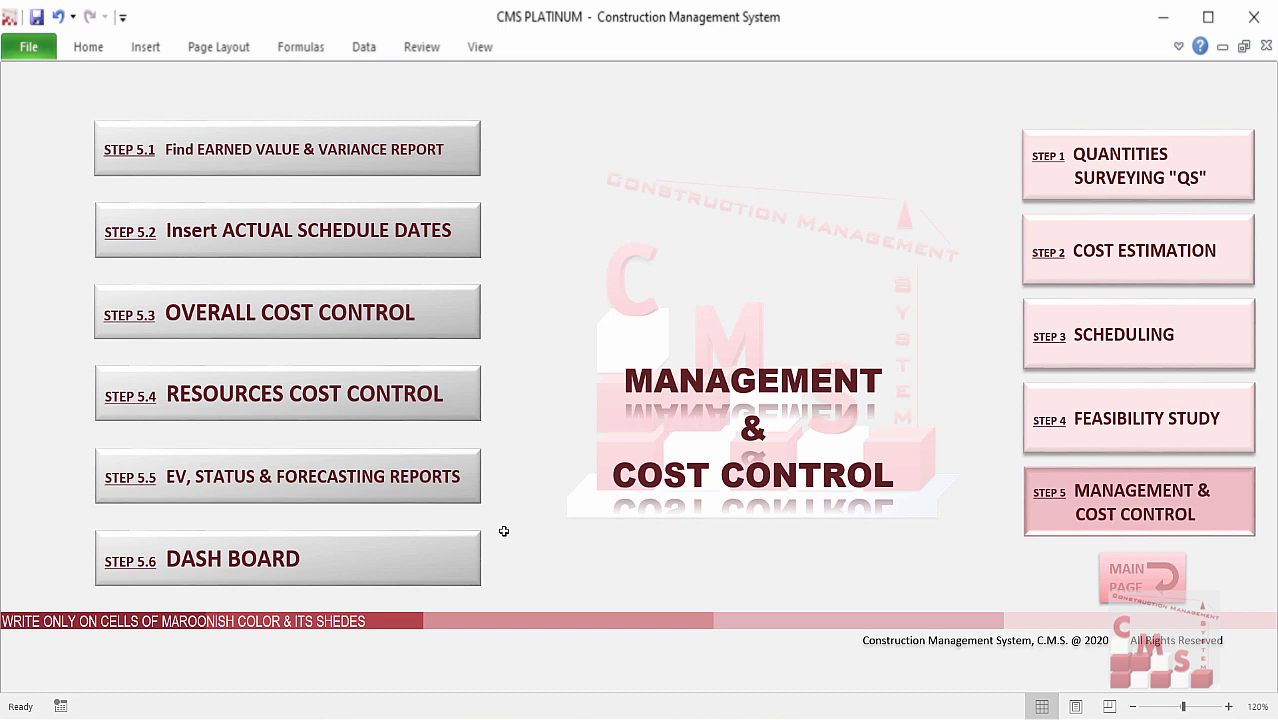
Step: Open the Status Report from EV, Status & Forecasting Reports and highlight the whole Monthly Performance table
{"action": "left_click", "coordinate": [222, 499]}
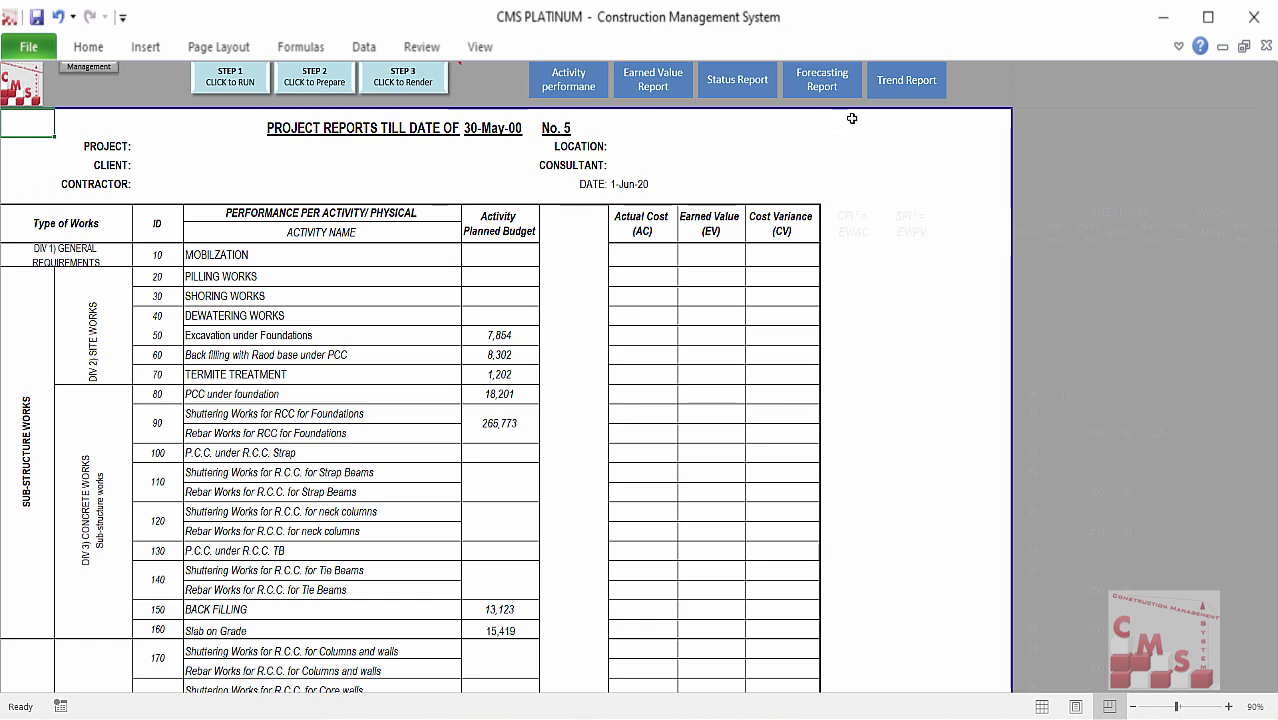
{"action": "left_click", "coordinate": [737, 80]}
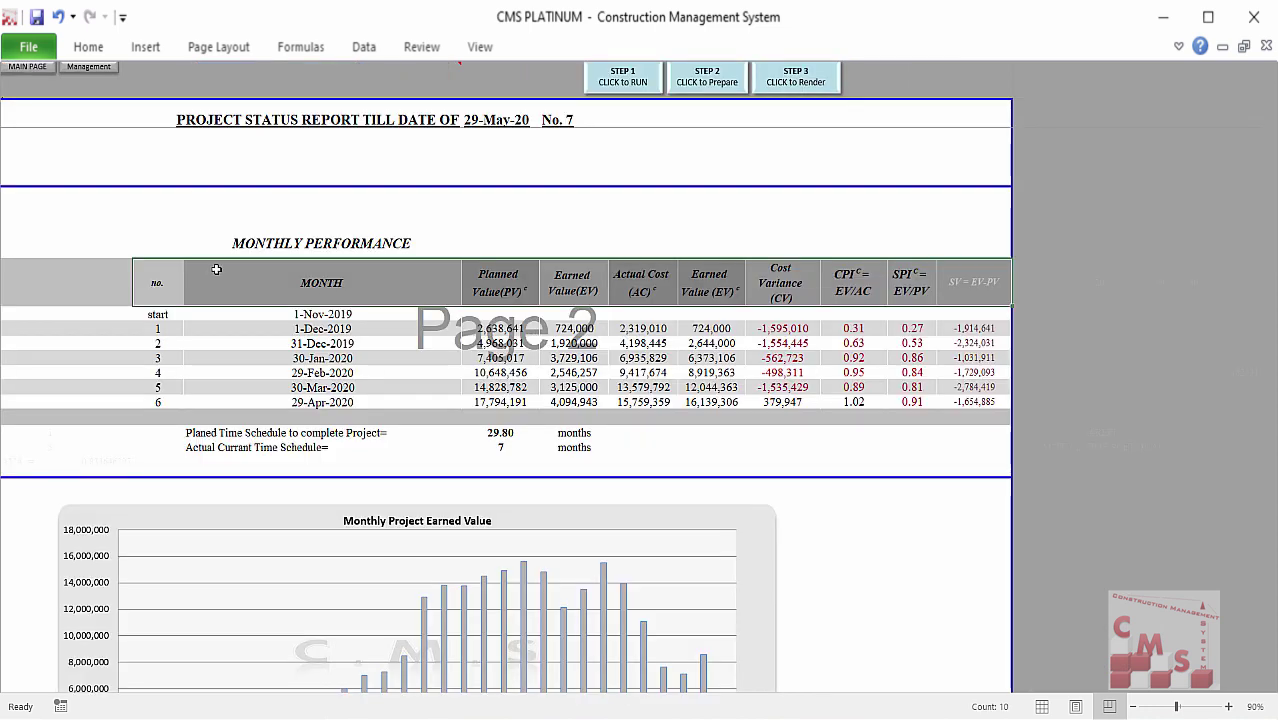
{"action": "left_click_drag", "start_coordinate": [78, 280], "coordinate": [990, 402]}
Step: Examine the Monthly Project Earned Value chart and the Project Performance Chart in the status report
{"action": "scroll", "coordinate": [958, 470], "scroll_direction": "down", "scroll_amount": 3}
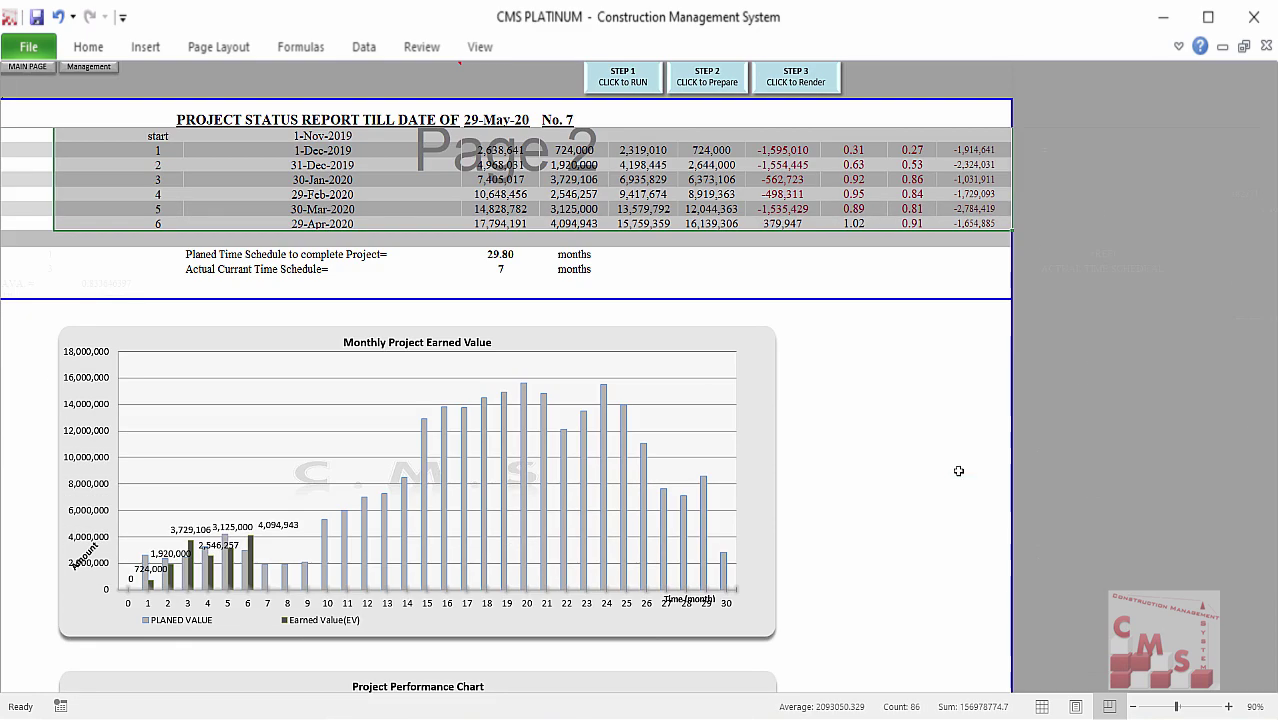
{"action": "scroll", "coordinate": [950, 471], "scroll_direction": "up", "scroll_amount": 3}
{"action": "scroll", "coordinate": [930, 472], "scroll_direction": "down", "scroll_amount": 3}
{"action": "scroll", "coordinate": [876, 474], "scroll_direction": "down", "scroll_amount": 8}
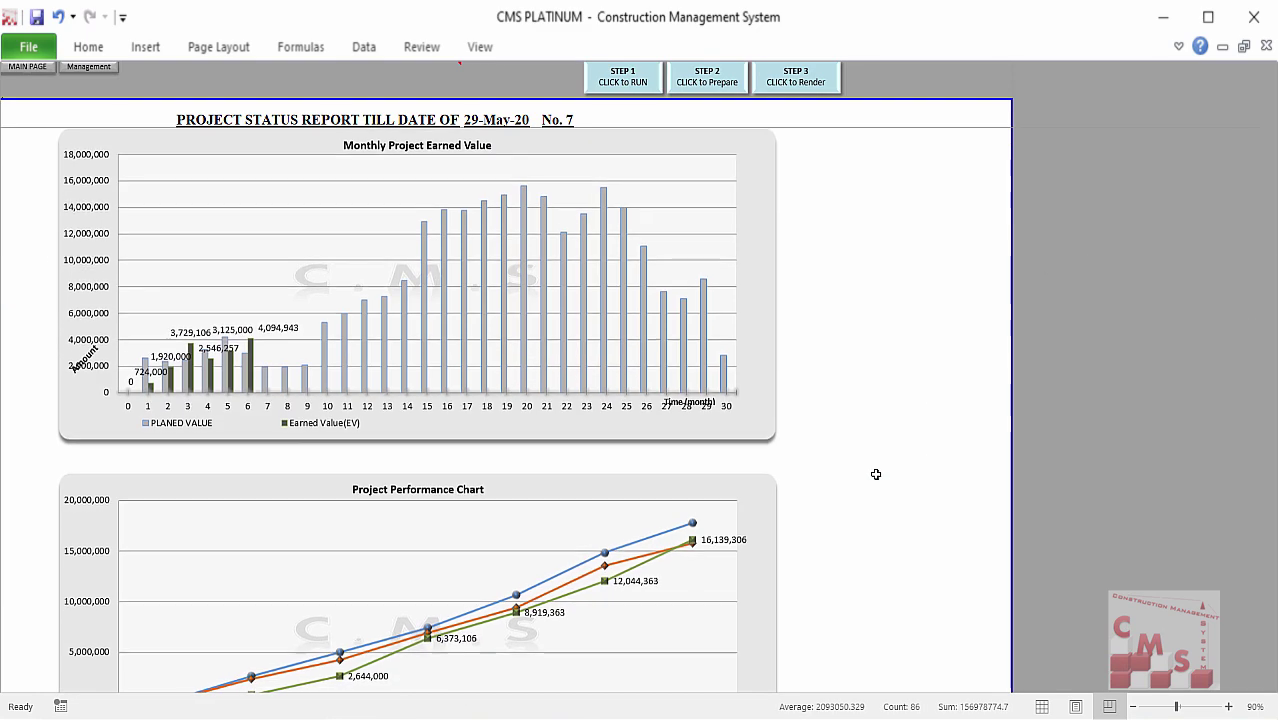
{"action": "scroll", "coordinate": [440, 550], "scroll_direction": "down", "scroll_amount": 12}
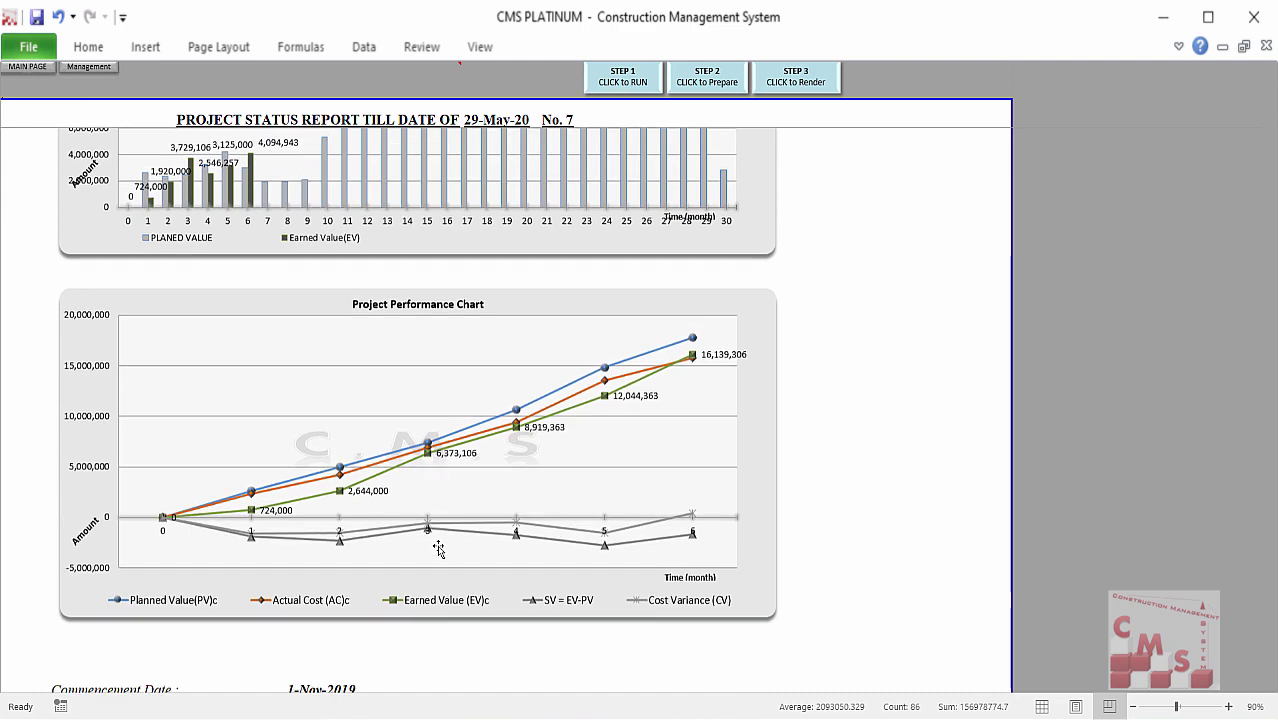
Step: Review the Project Forecasting and Narrative sections of the status report, then return to the Management & Cost Control page
{"action": "scroll", "coordinate": [380, 416], "scroll_direction": "down", "scroll_amount": 2}
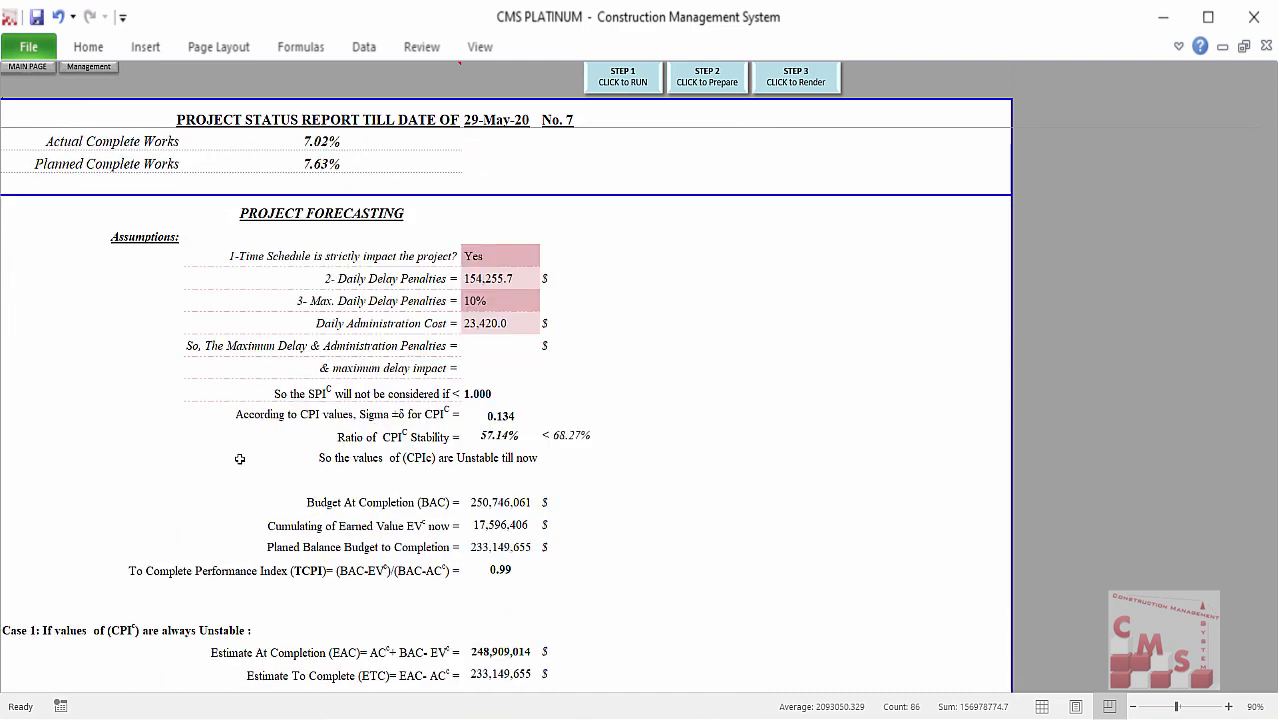
{"action": "scroll", "coordinate": [450, 457], "scroll_direction": "down", "scroll_amount": 5}
{"action": "scroll", "coordinate": [453, 457], "scroll_direction": "down", "scroll_amount": 5}
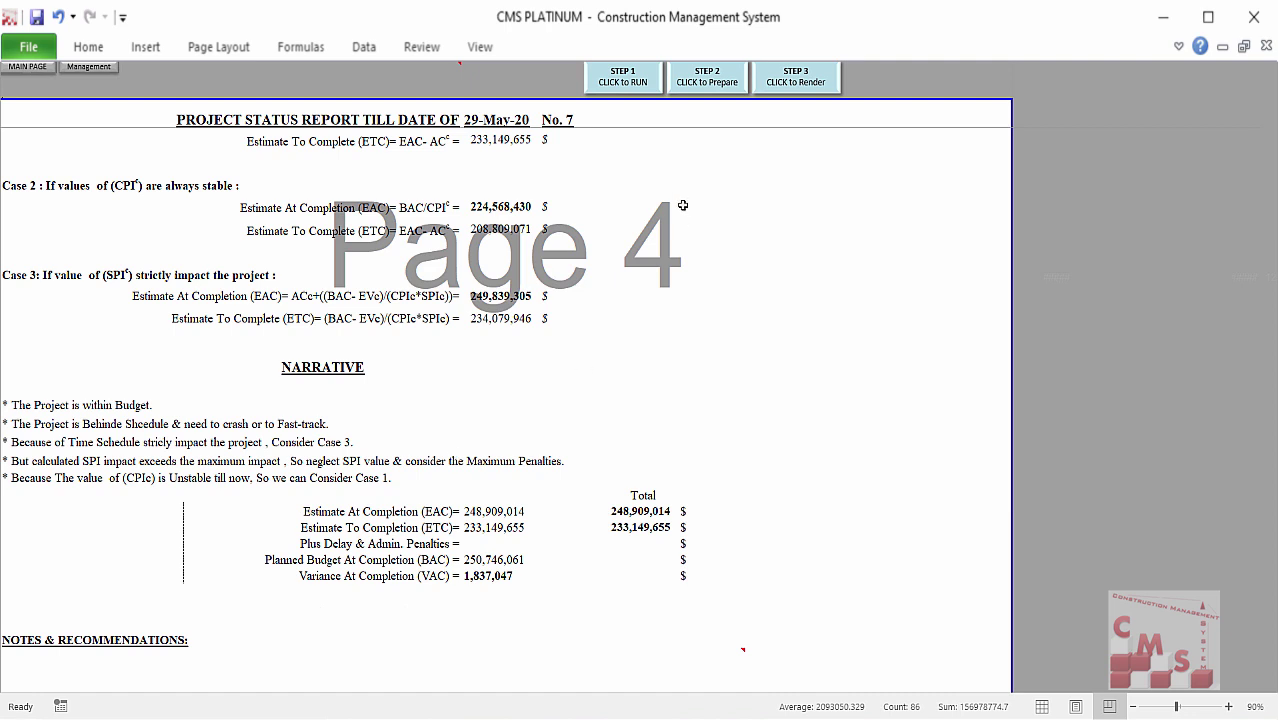
{"action": "left_click", "coordinate": [89, 68]}
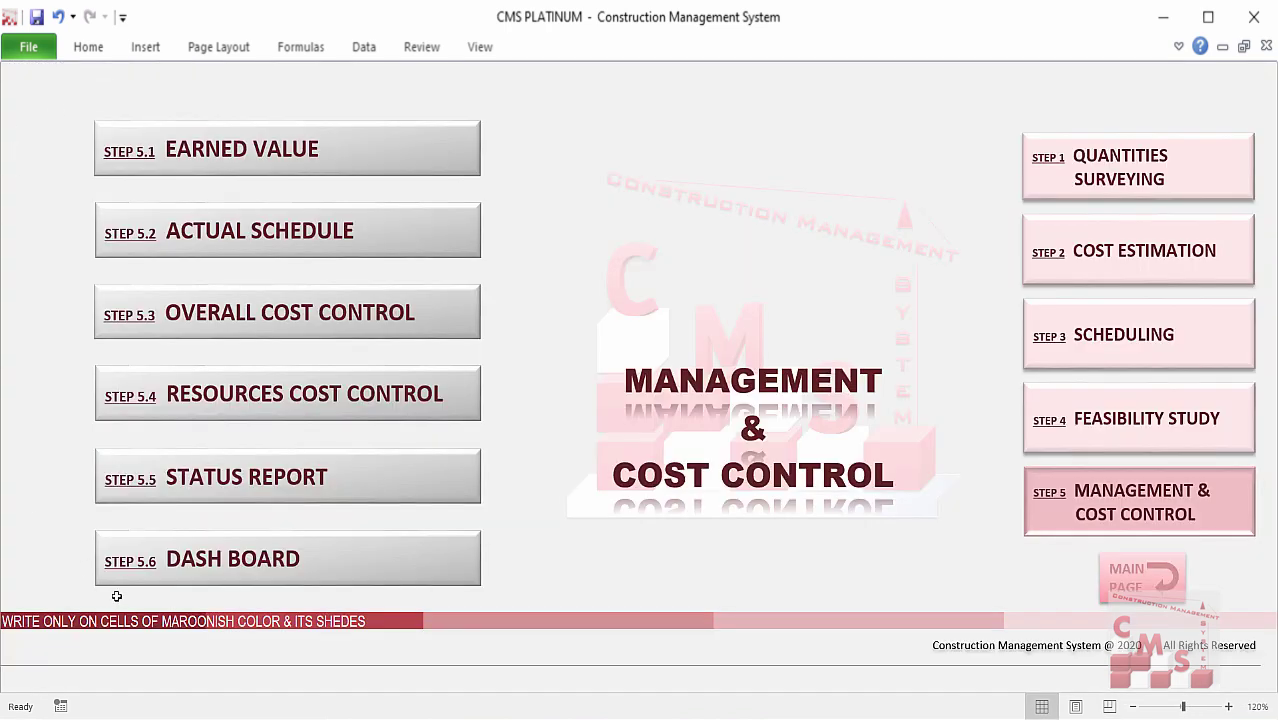
Step: Open the Dash Board under Management & Cost Control and examine its Progress & Schedule and Cost KPIs
{"action": "left_click", "coordinate": [228, 583]}
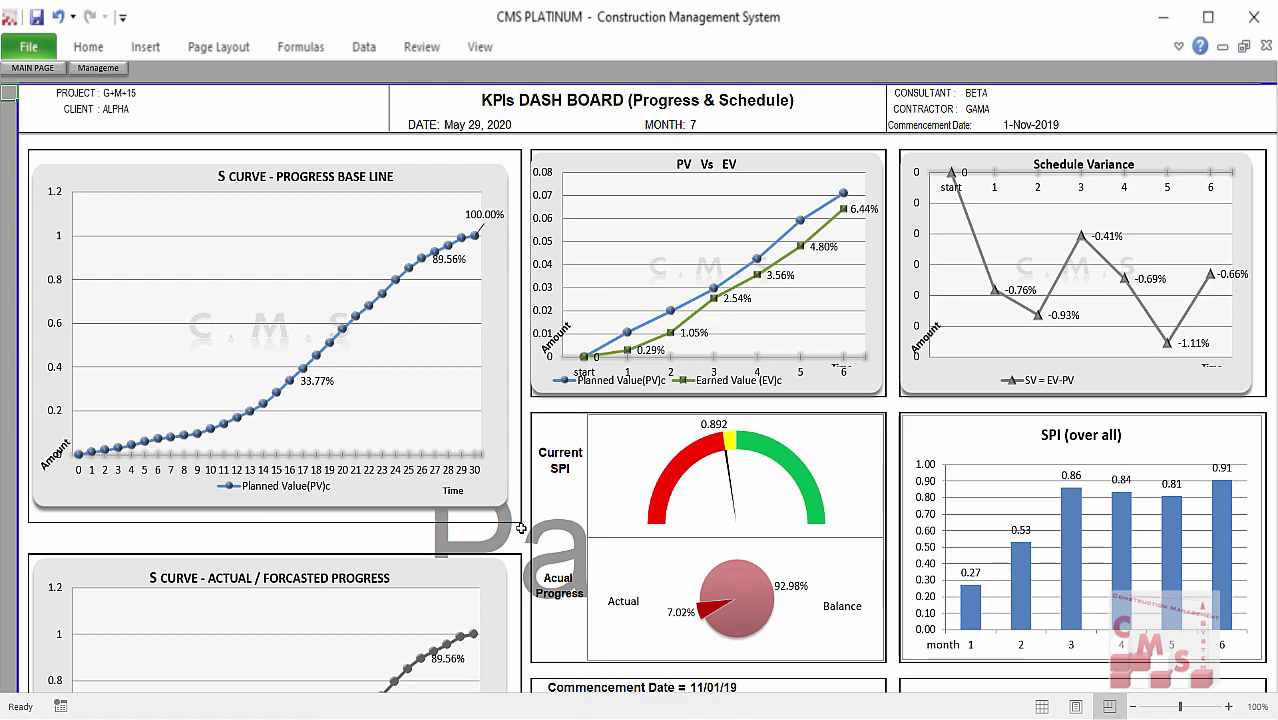
{"action": "scroll", "coordinate": [874, 457], "scroll_direction": "down", "scroll_amount": 3}
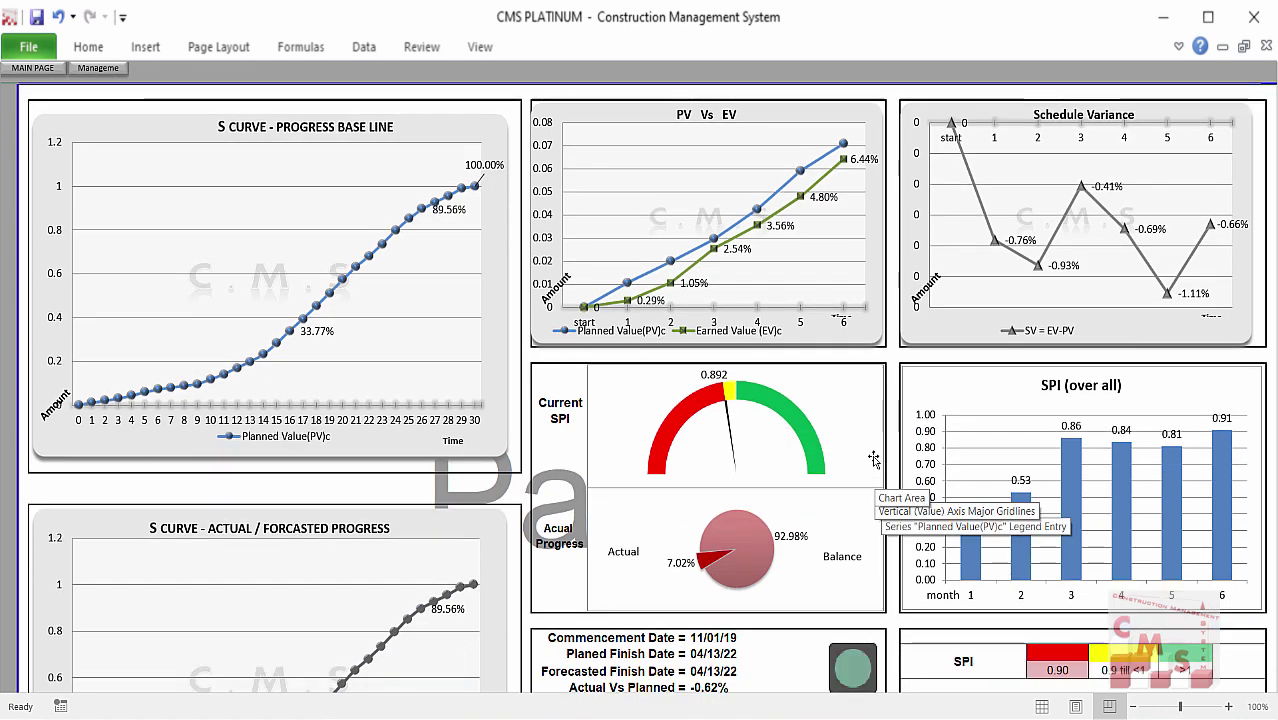
{"action": "scroll", "coordinate": [874, 457], "scroll_direction": "down", "scroll_amount": 1}
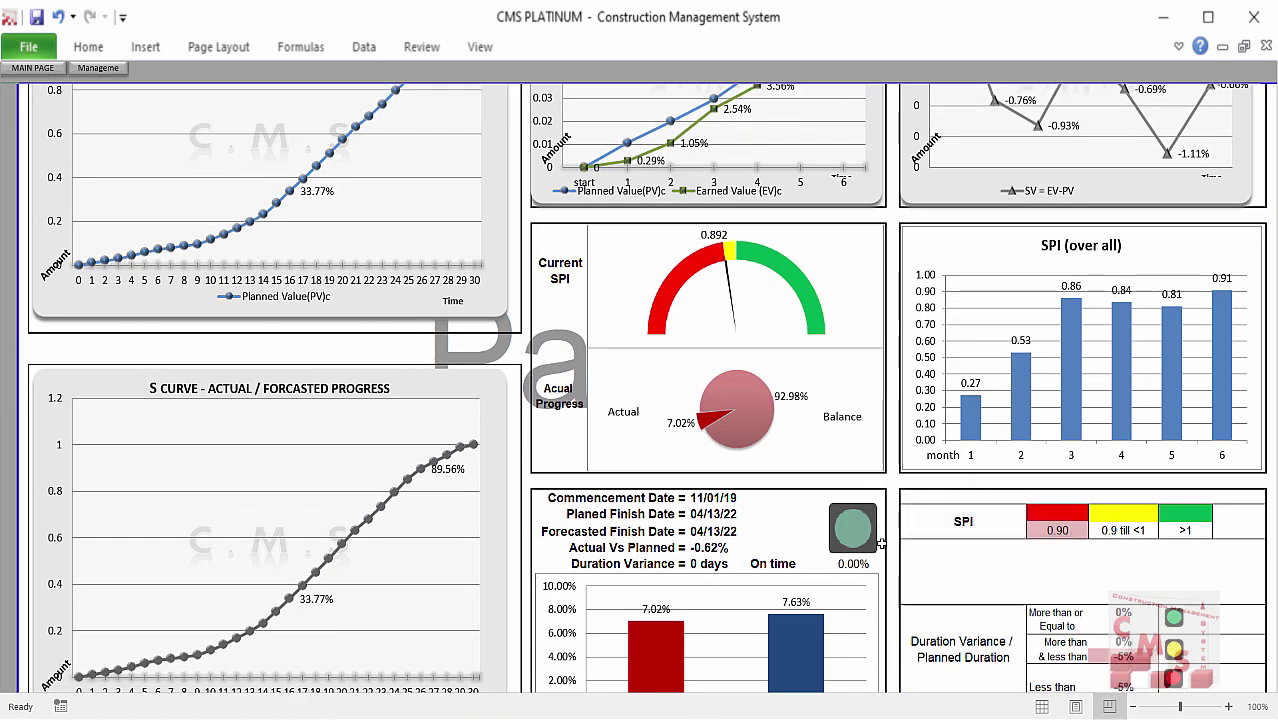
{"action": "scroll", "coordinate": [893, 563], "scroll_direction": "down", "scroll_amount": 5}
{"action": "scroll", "coordinate": [897, 579], "scroll_direction": "down", "scroll_amount": 6}
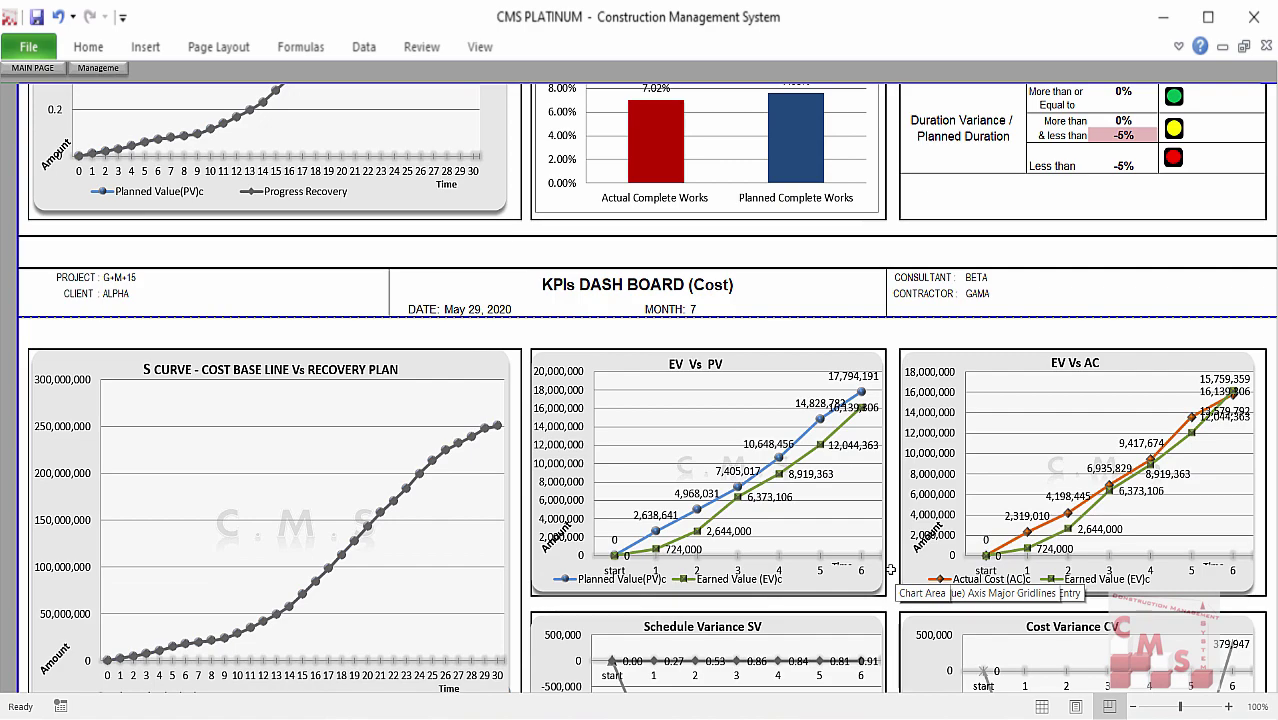
{"action": "scroll", "coordinate": [890, 569], "scroll_direction": "down", "scroll_amount": 9}
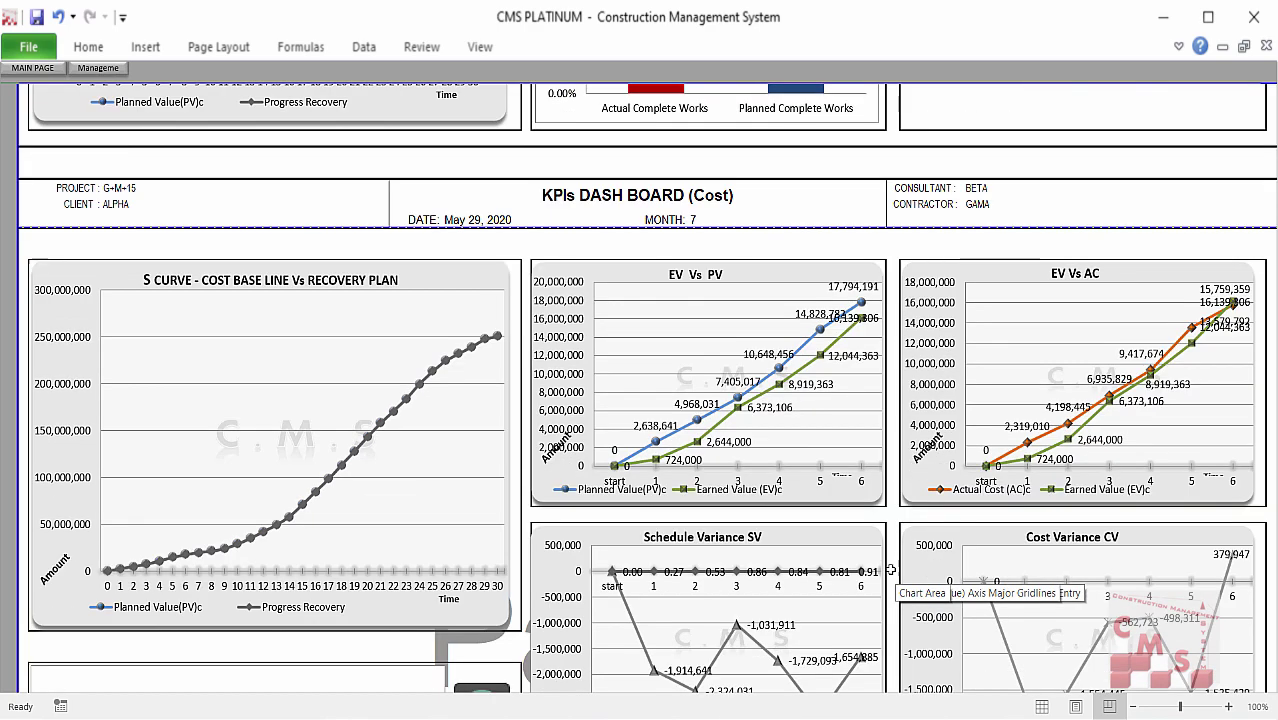
Step: Examine the Materials KPI charts on the dash board, from Concrete through Washed Sand, down to the Manpower section
{"action": "scroll", "coordinate": [890, 569], "scroll_direction": "down", "scroll_amount": 10}
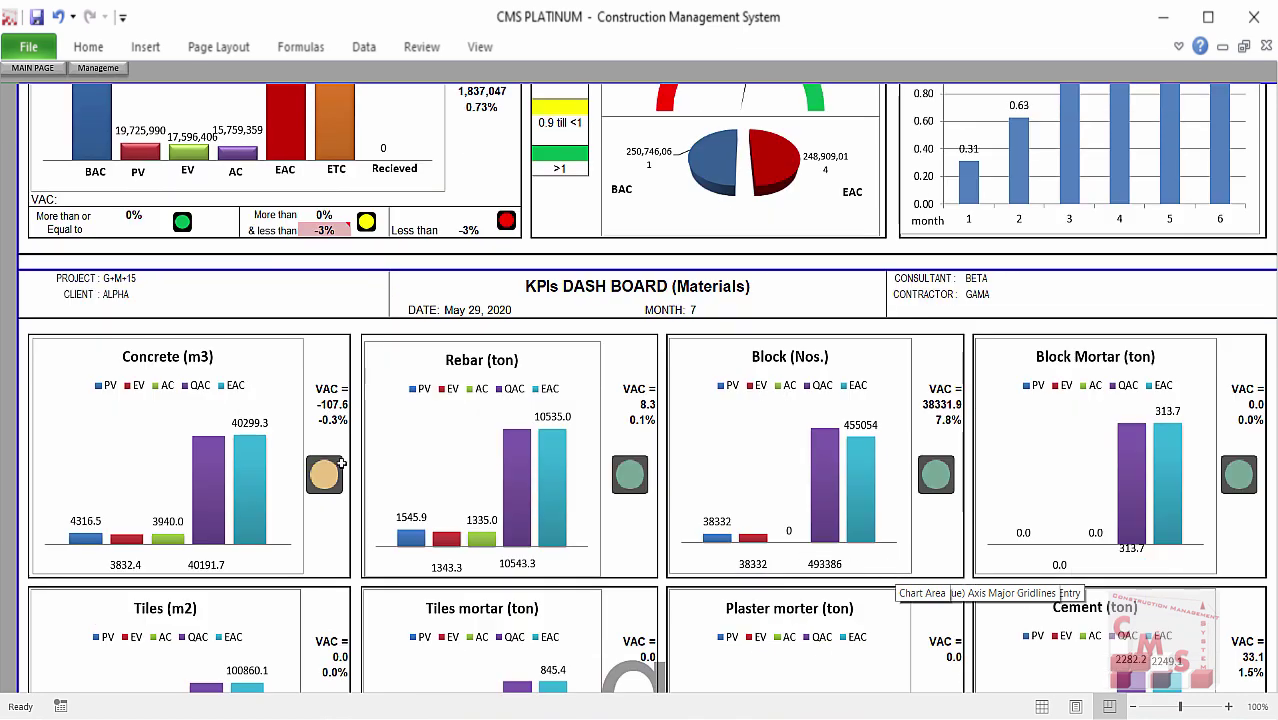
{"action": "scroll", "coordinate": [289, 442], "scroll_direction": "down", "scroll_amount": 2}
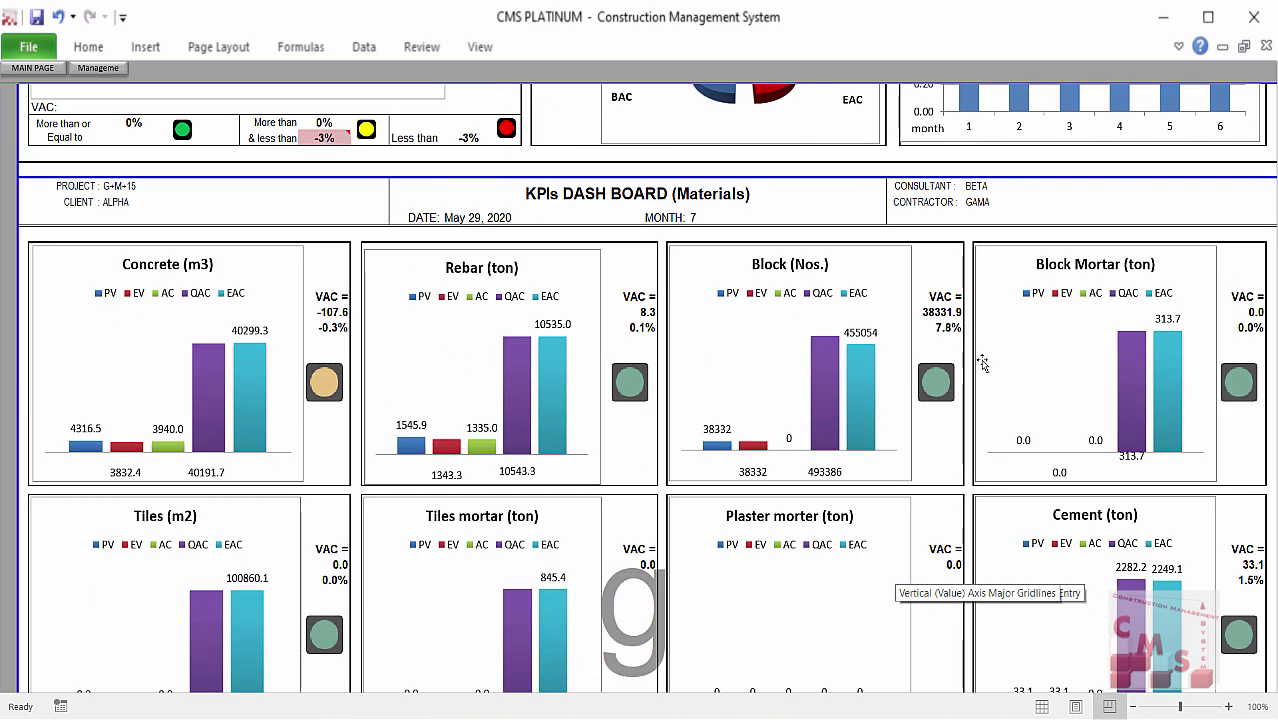
{"action": "scroll", "coordinate": [387, 442], "scroll_direction": "down", "scroll_amount": 8}
{"action": "scroll", "coordinate": [387, 459], "scroll_direction": "down", "scroll_amount": 6}
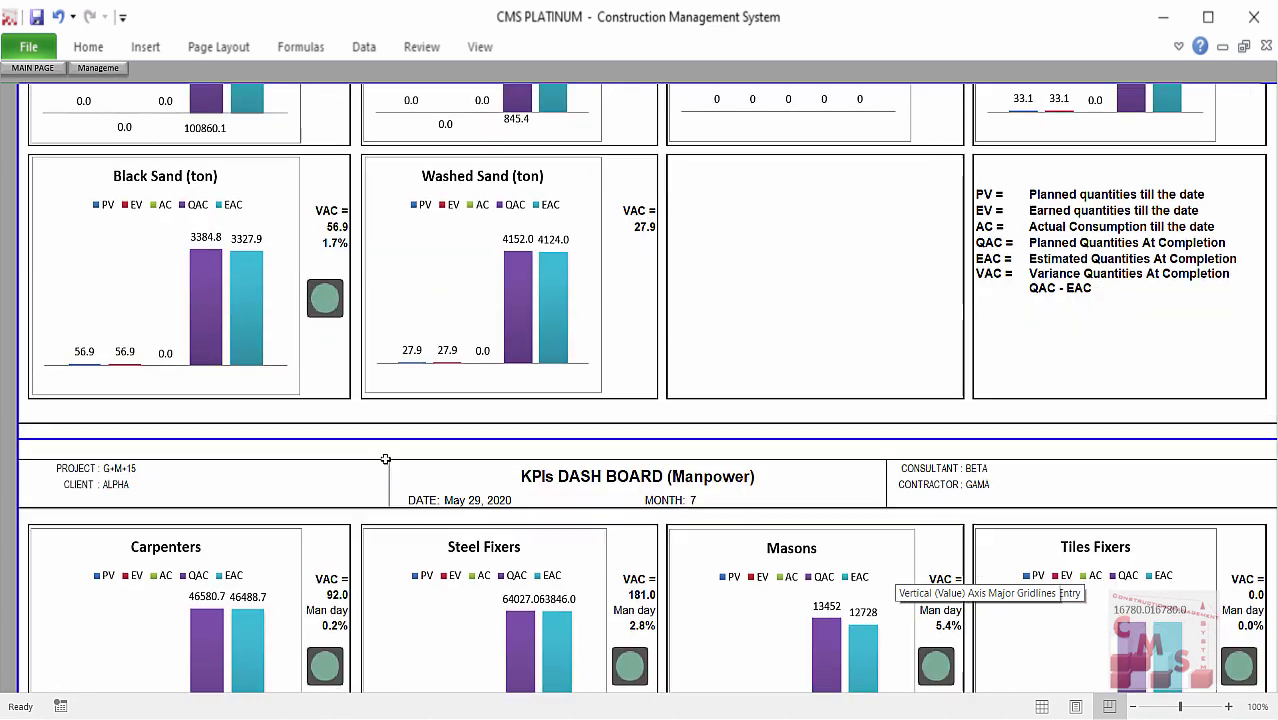